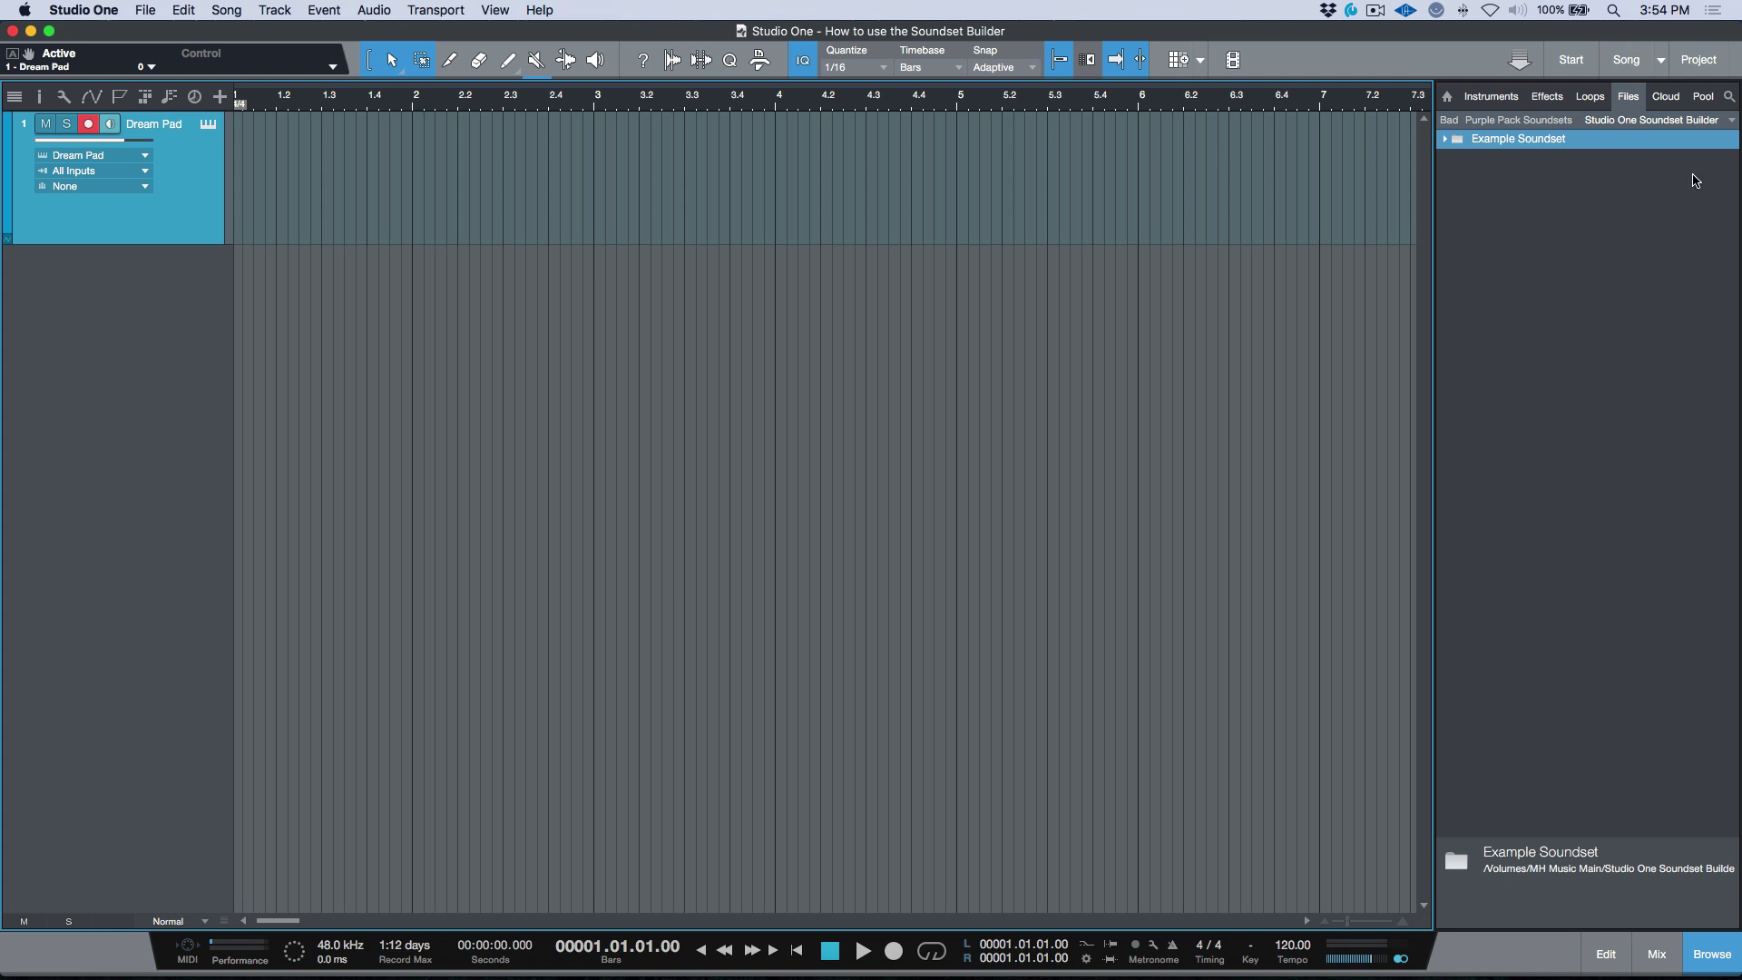
Switch the browser location to Sound Sets to list the installed sets, 909 Day Studio One Kits through Indie Rock Vol1.
click(1730, 120)
click(1604, 159)
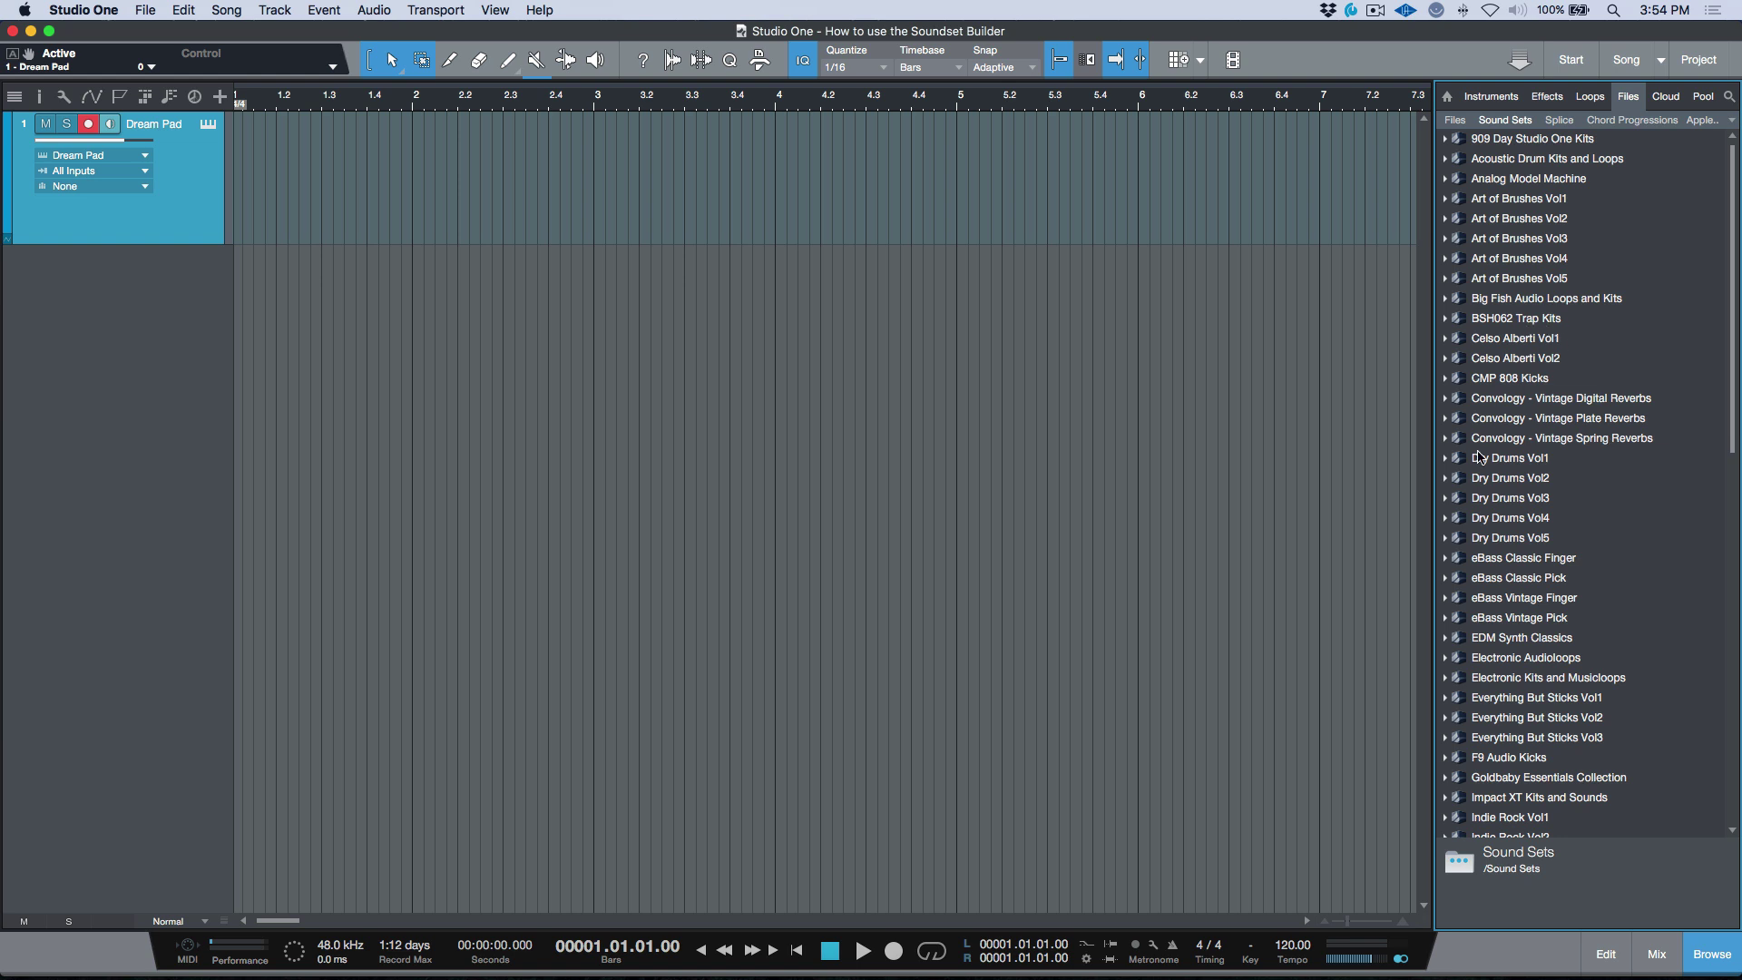
click(1446, 280)
click(1446, 279)
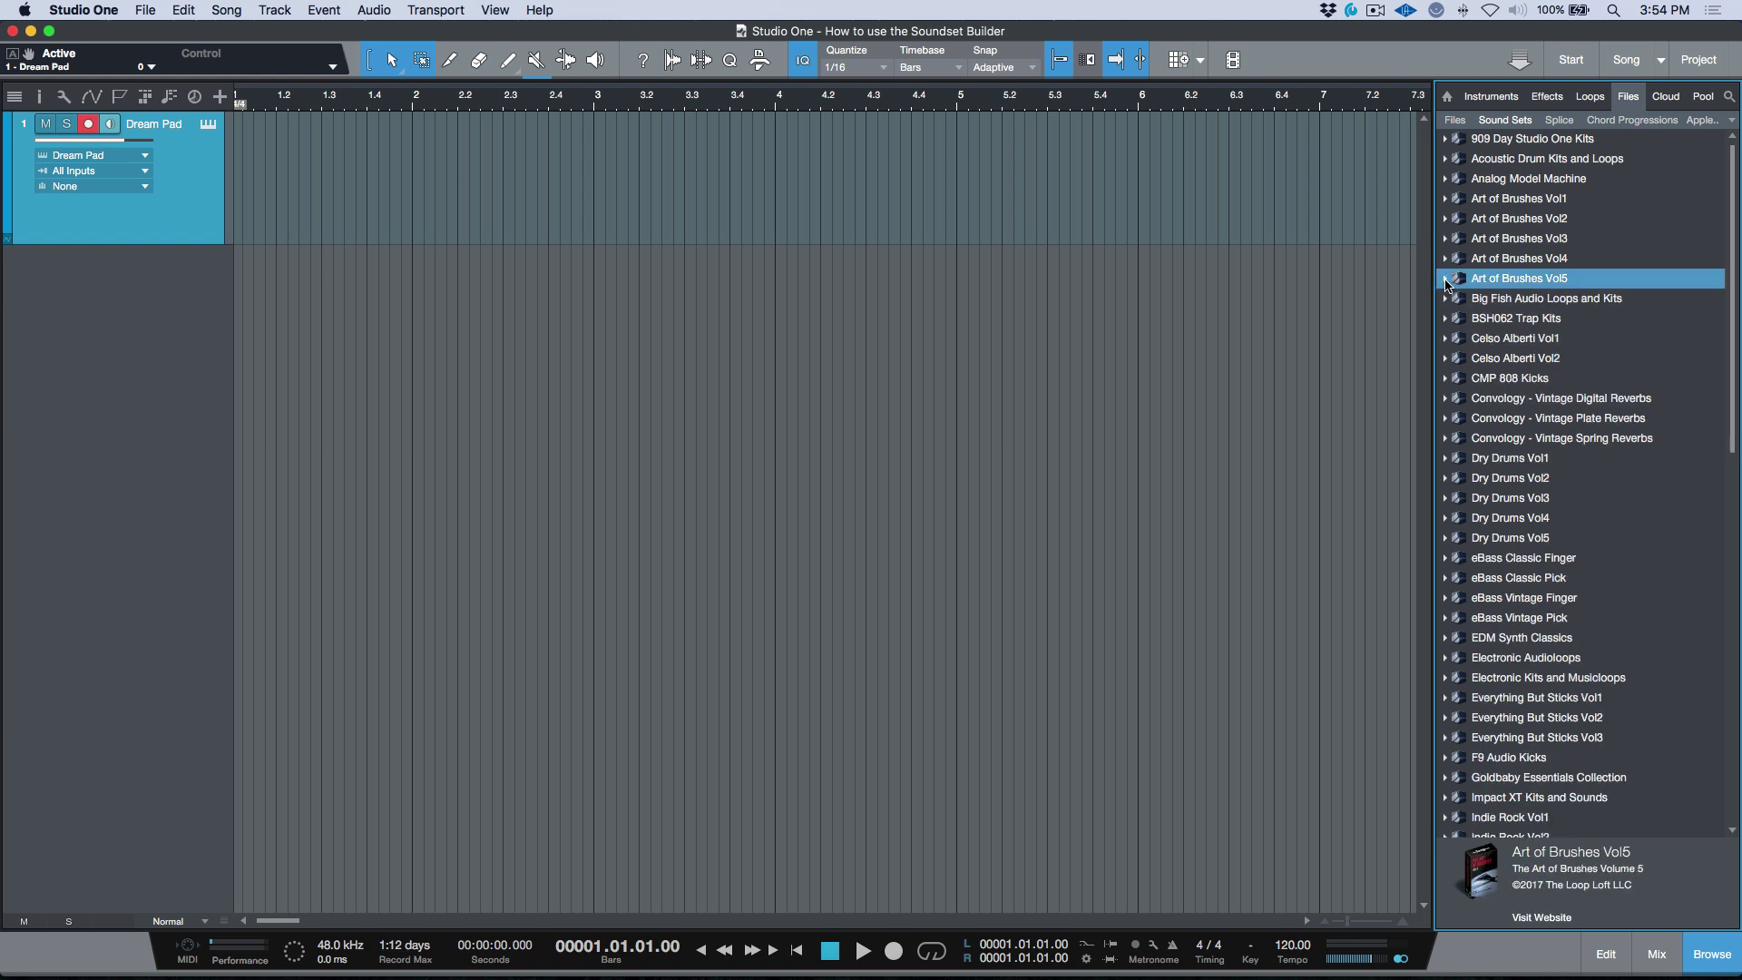
scroll(1504, 560, down, 10)
scroll(1504, 560, down, 3)
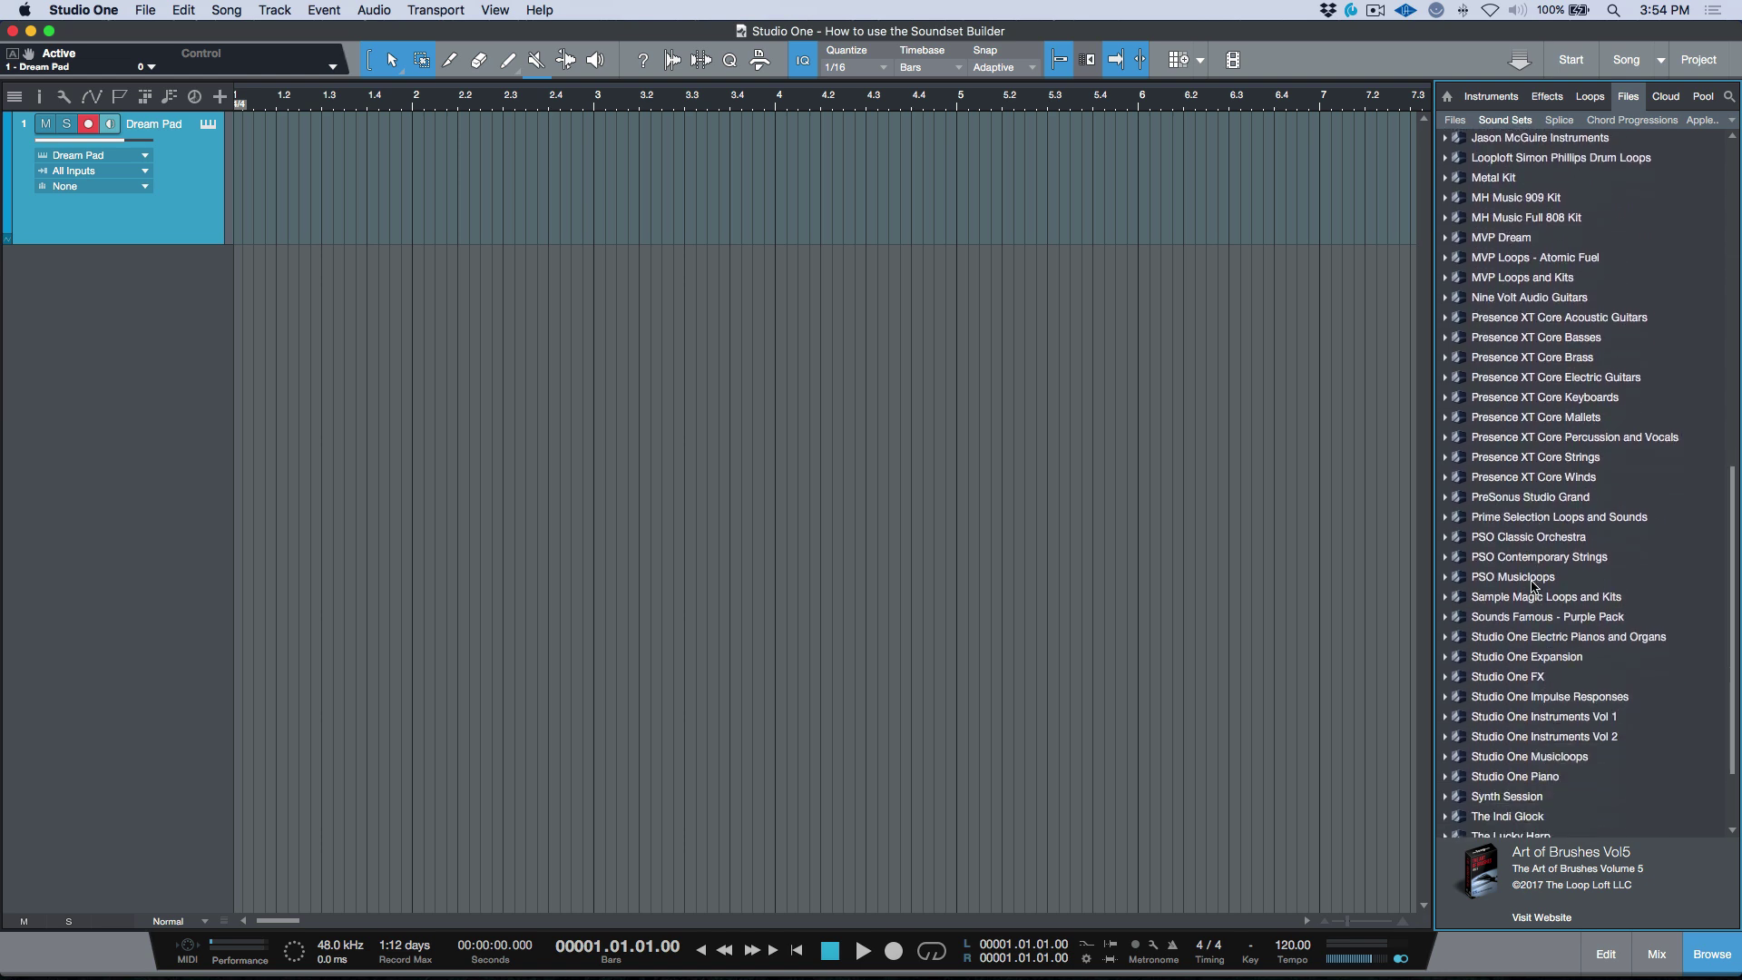
double_click(1564, 650)
double_click(1564, 650)
double_click(1571, 526)
double_click(1571, 526)
scroll(1570, 490, up, 3)
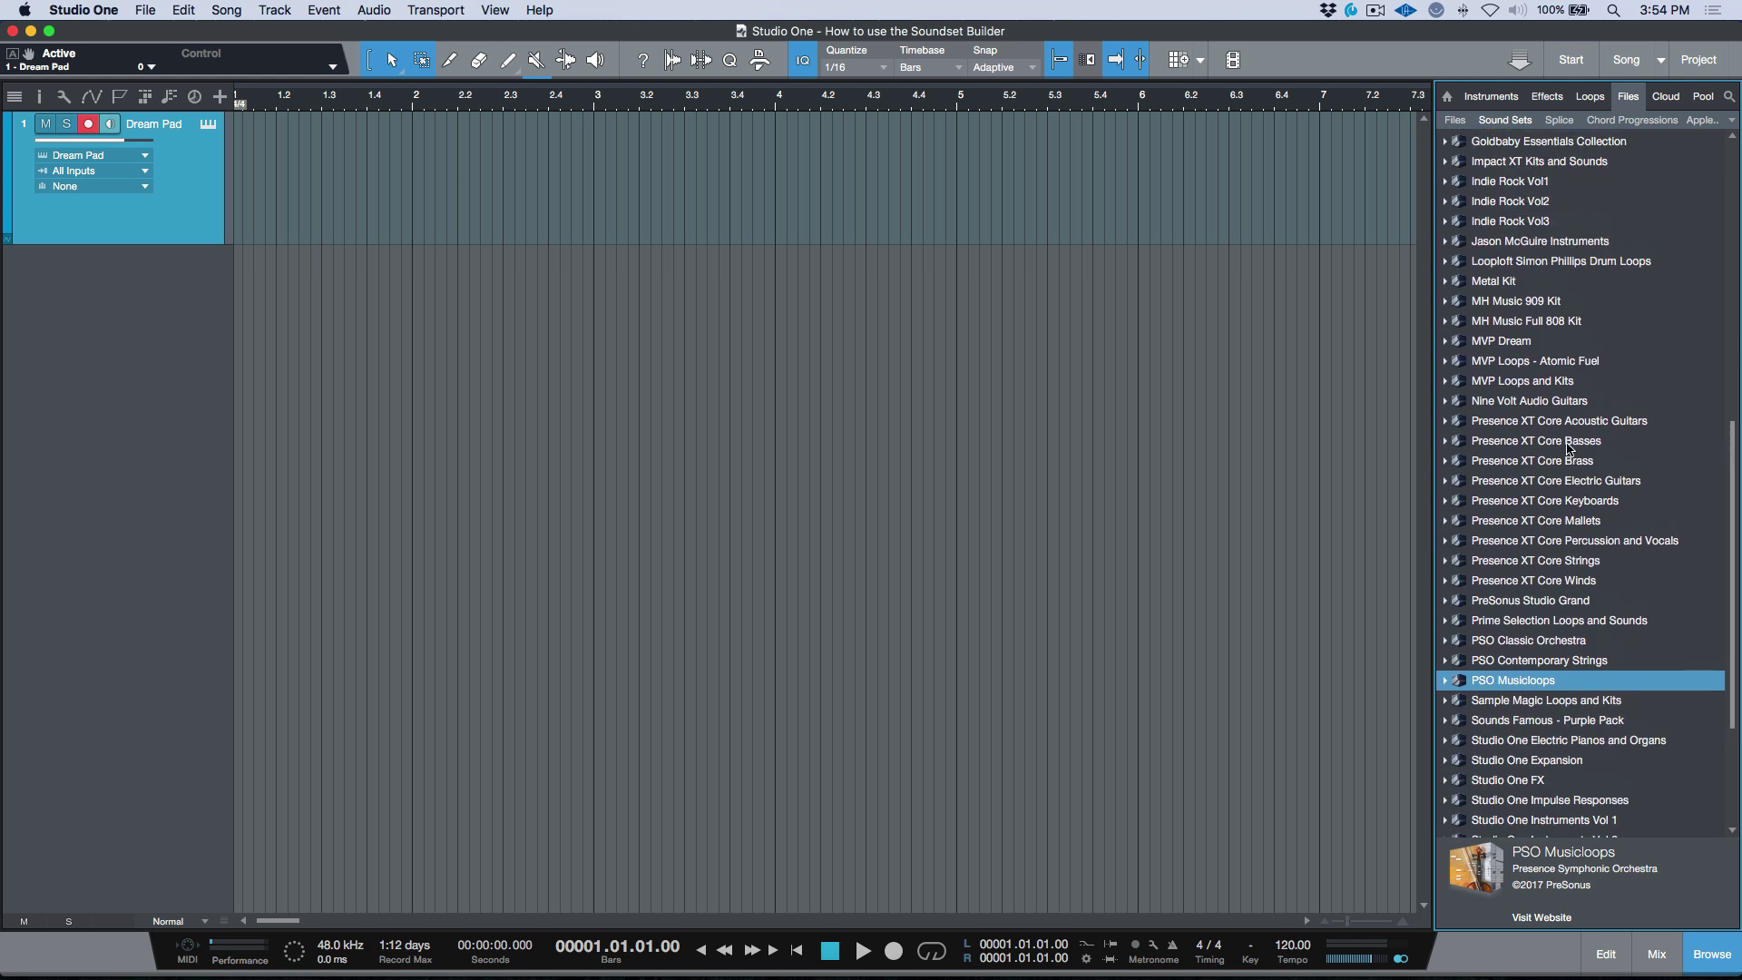
double_click(1569, 442)
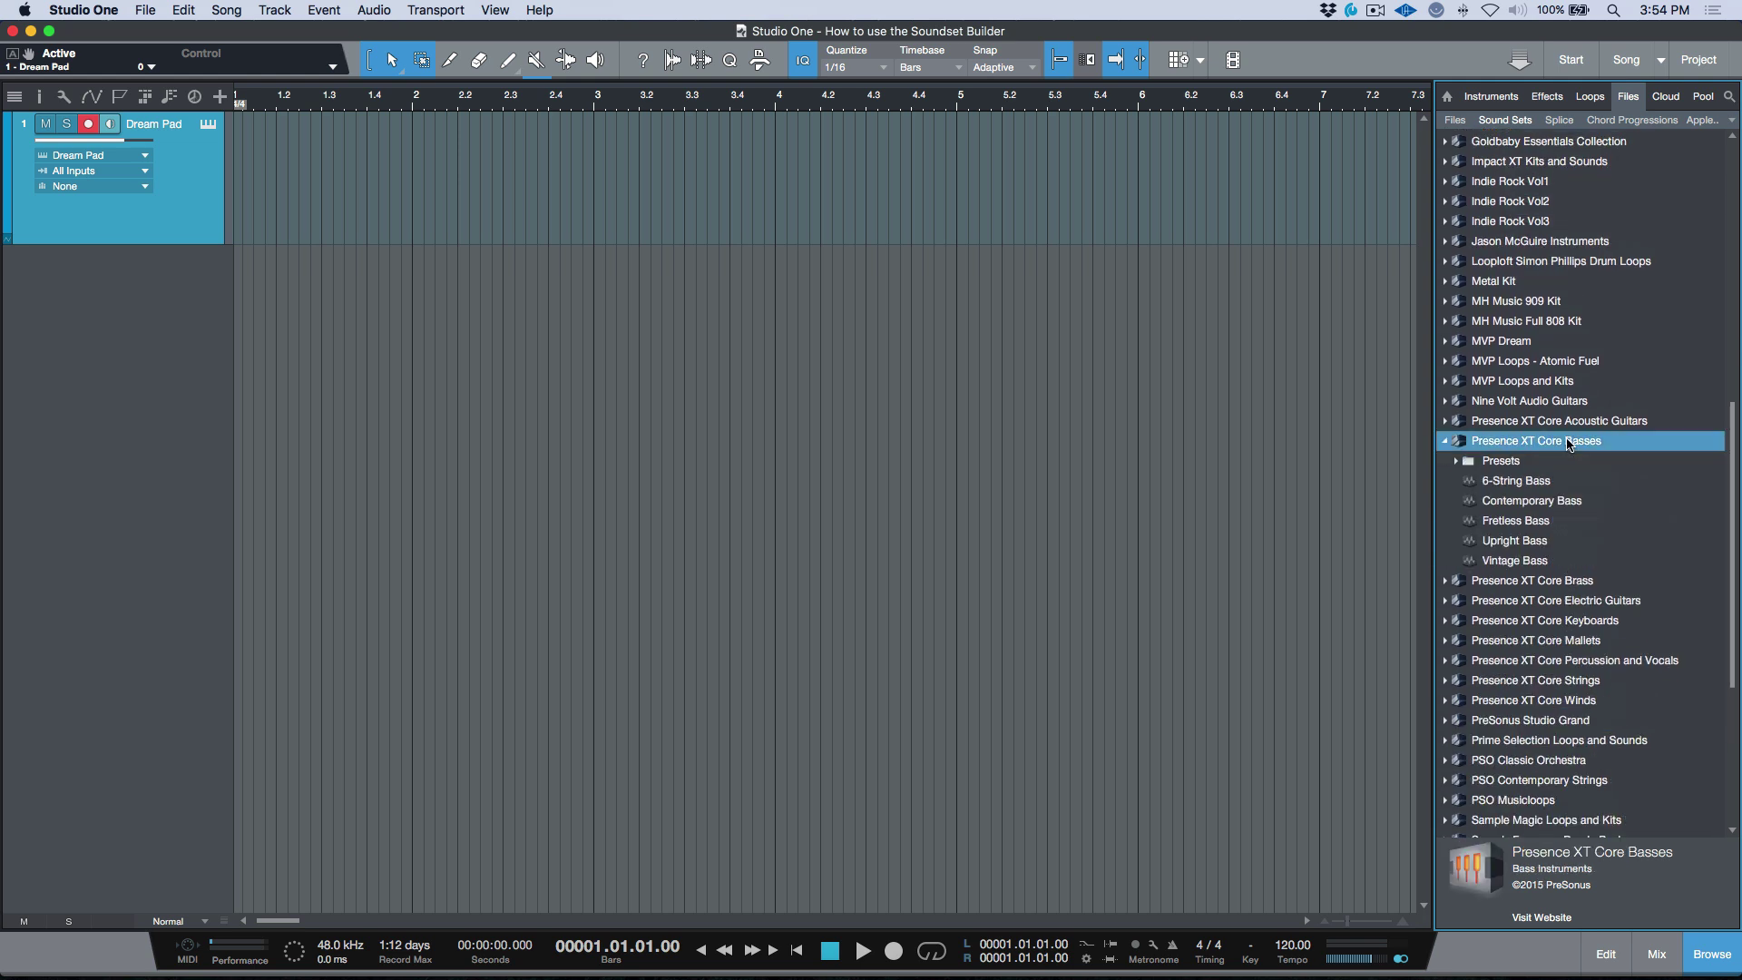
double_click(1549, 462)
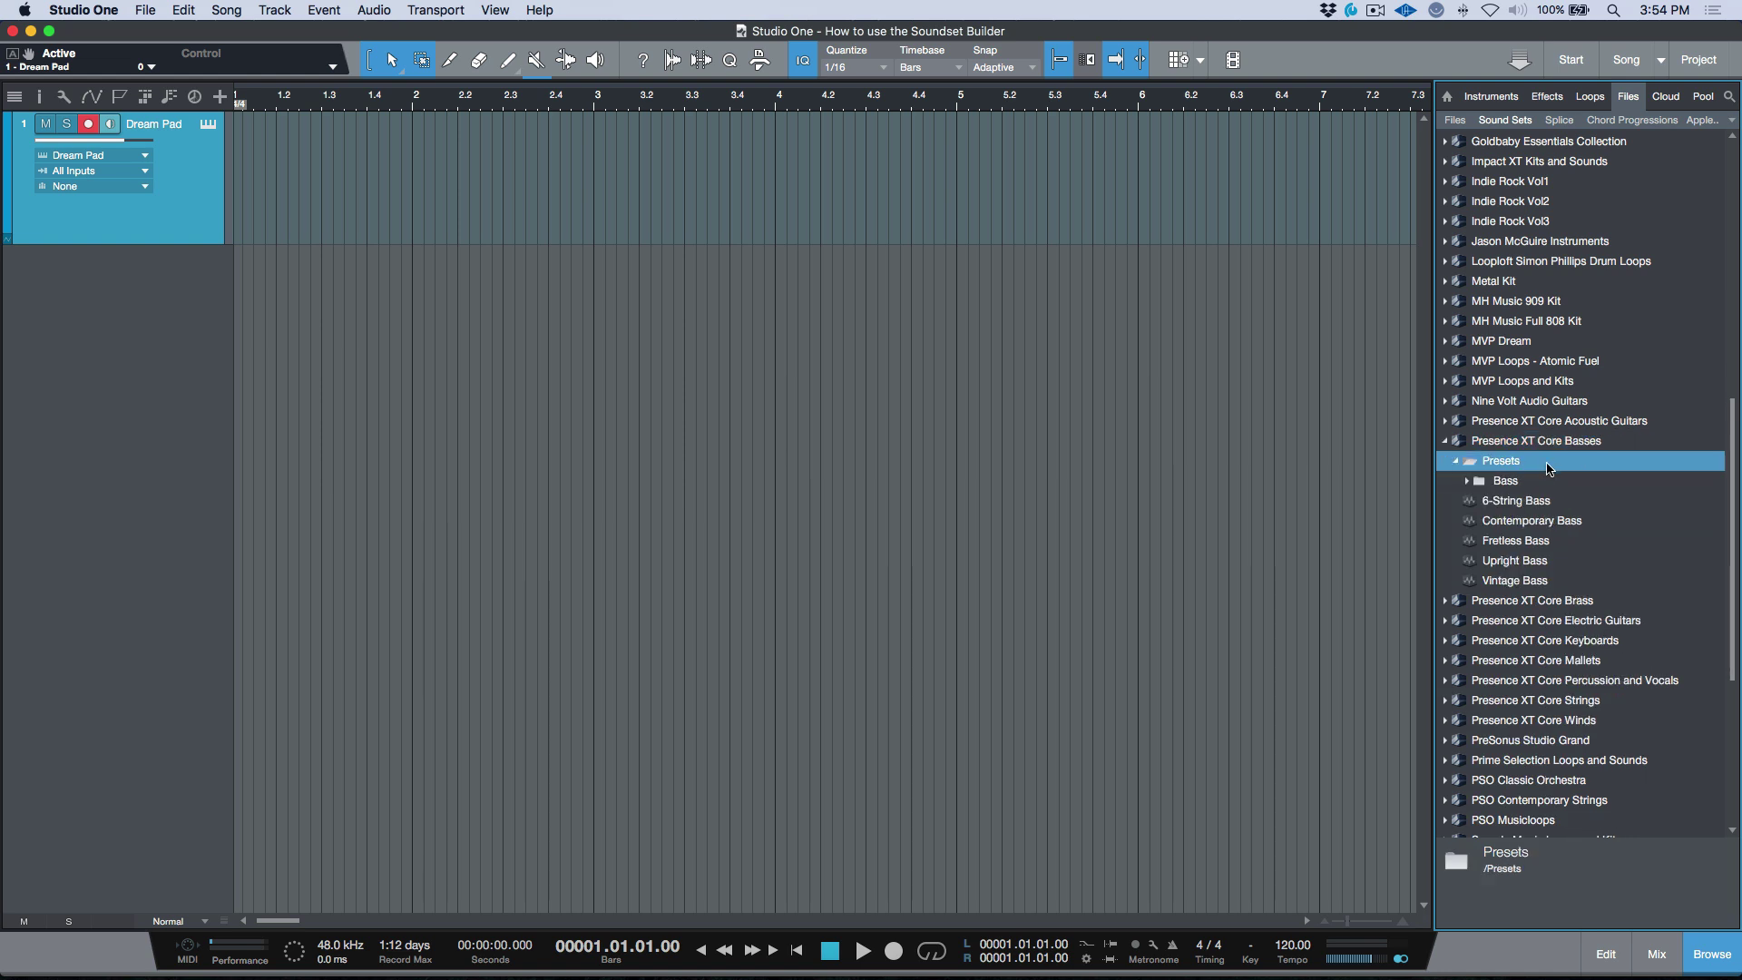
double_click(1532, 482)
double_click(1543, 504)
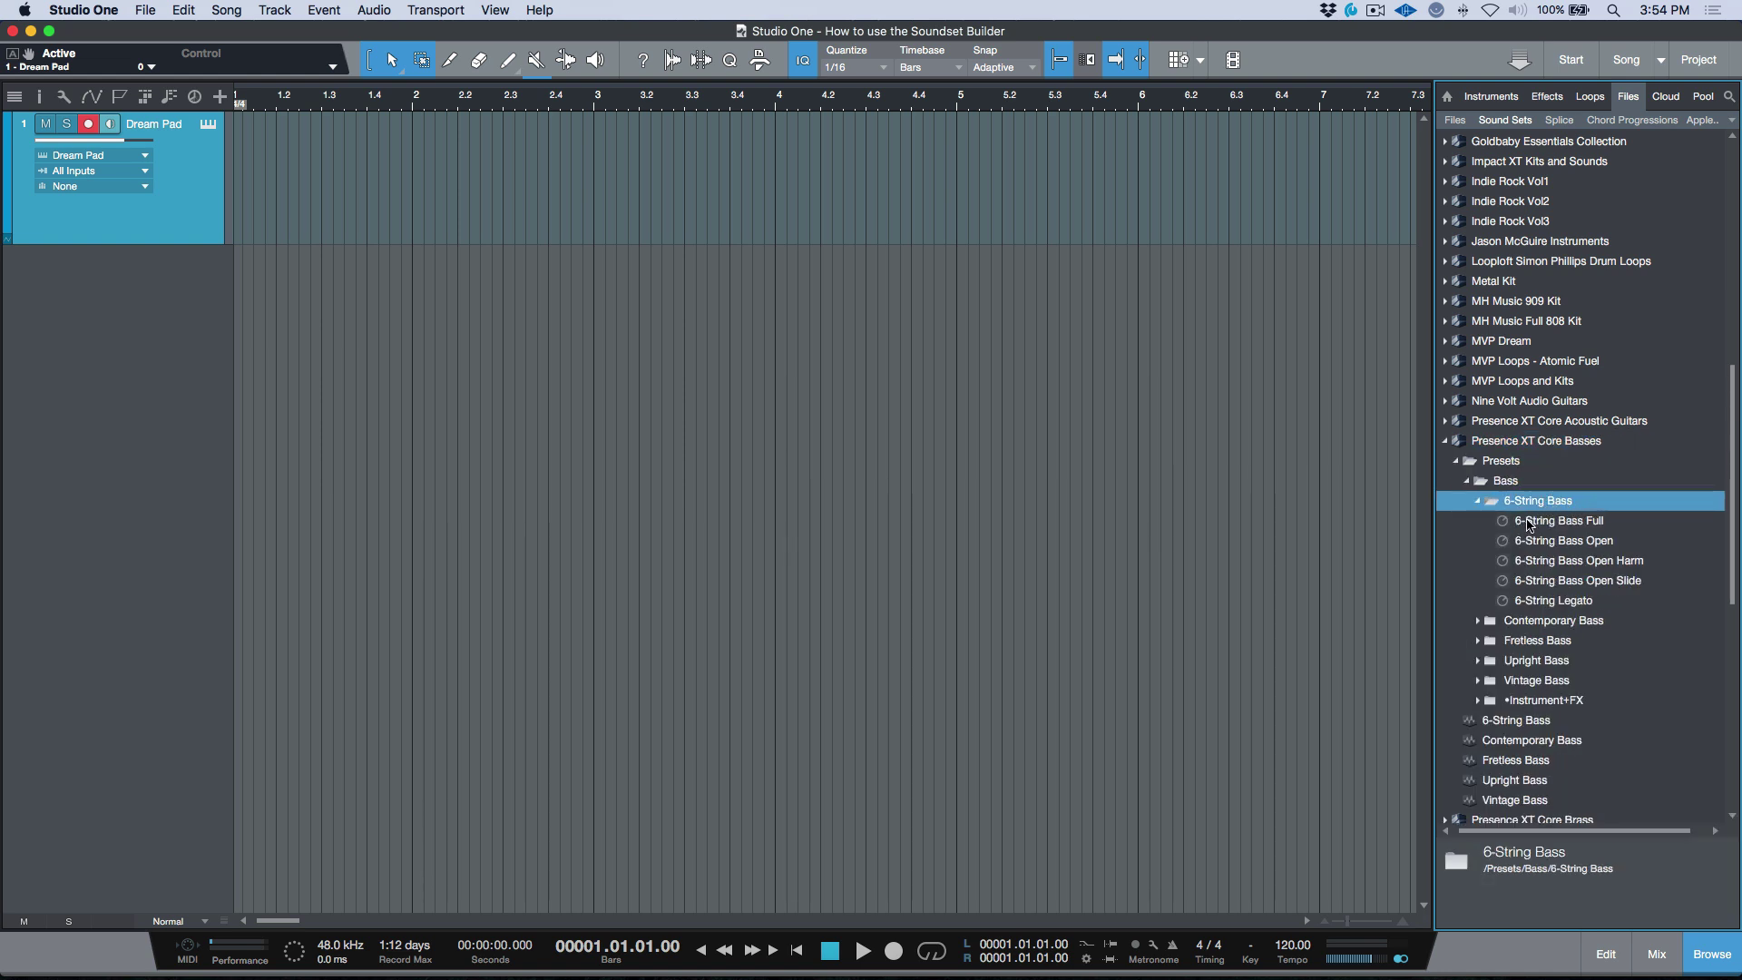
double_click(1543, 502)
double_click(1538, 442)
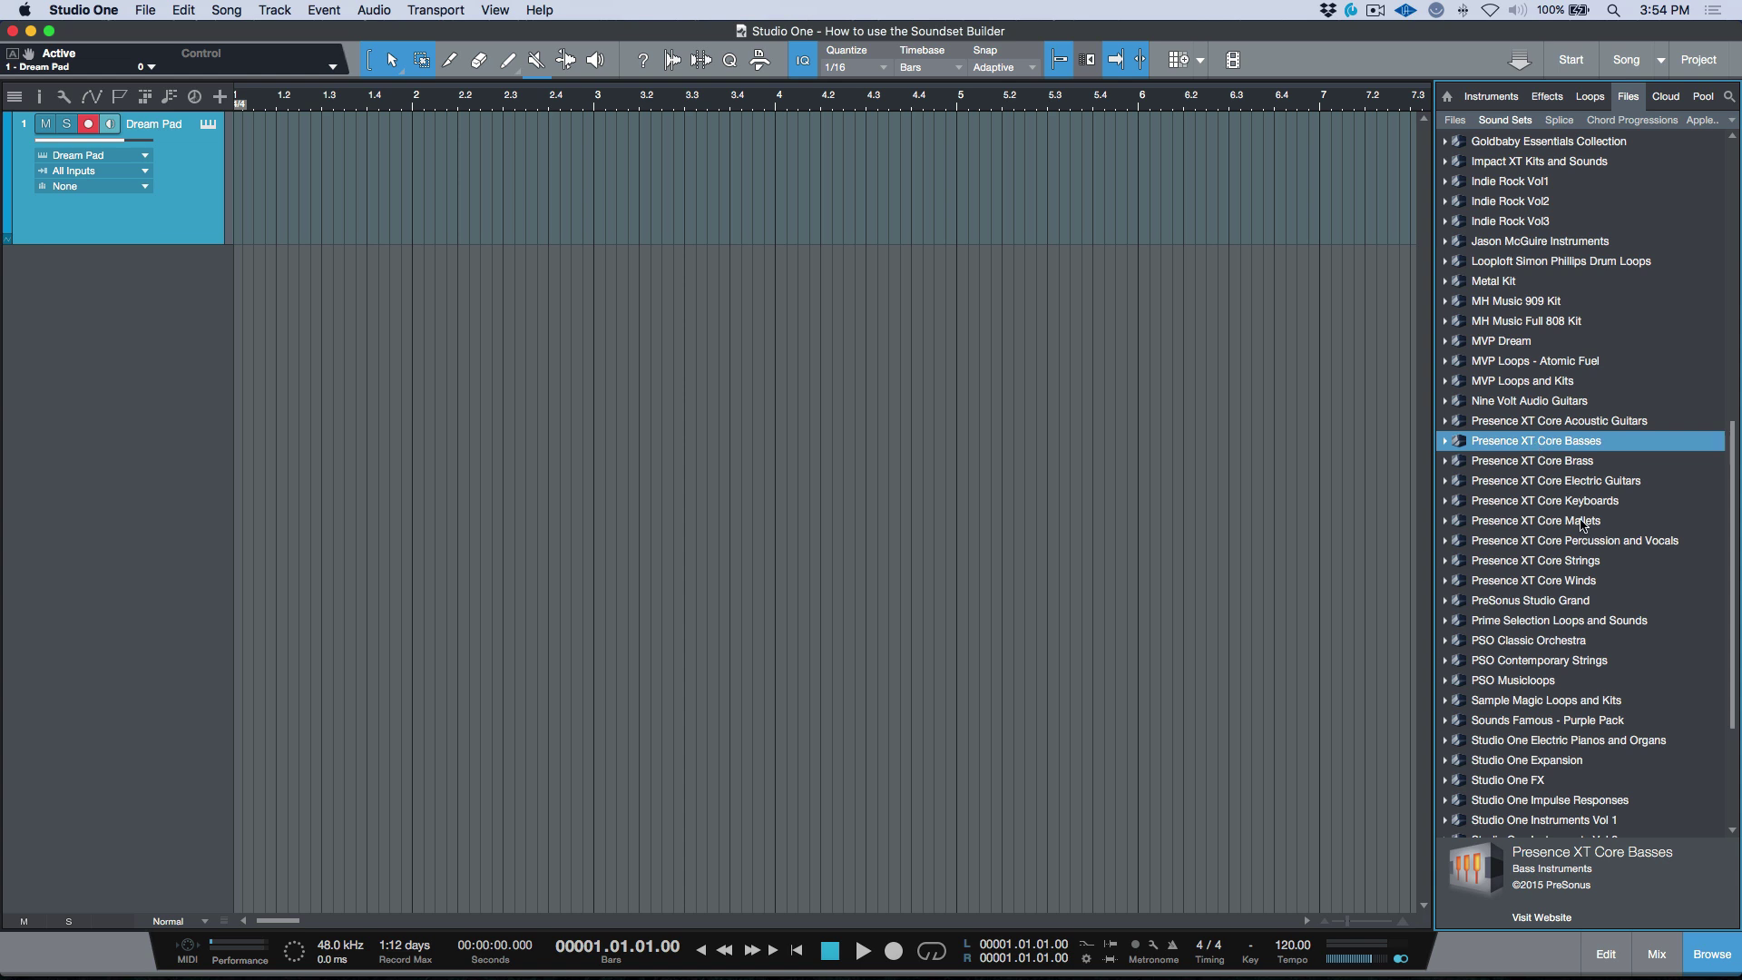
scroll(1583, 524, up, 5)
scroll(1543, 476, up, 1)
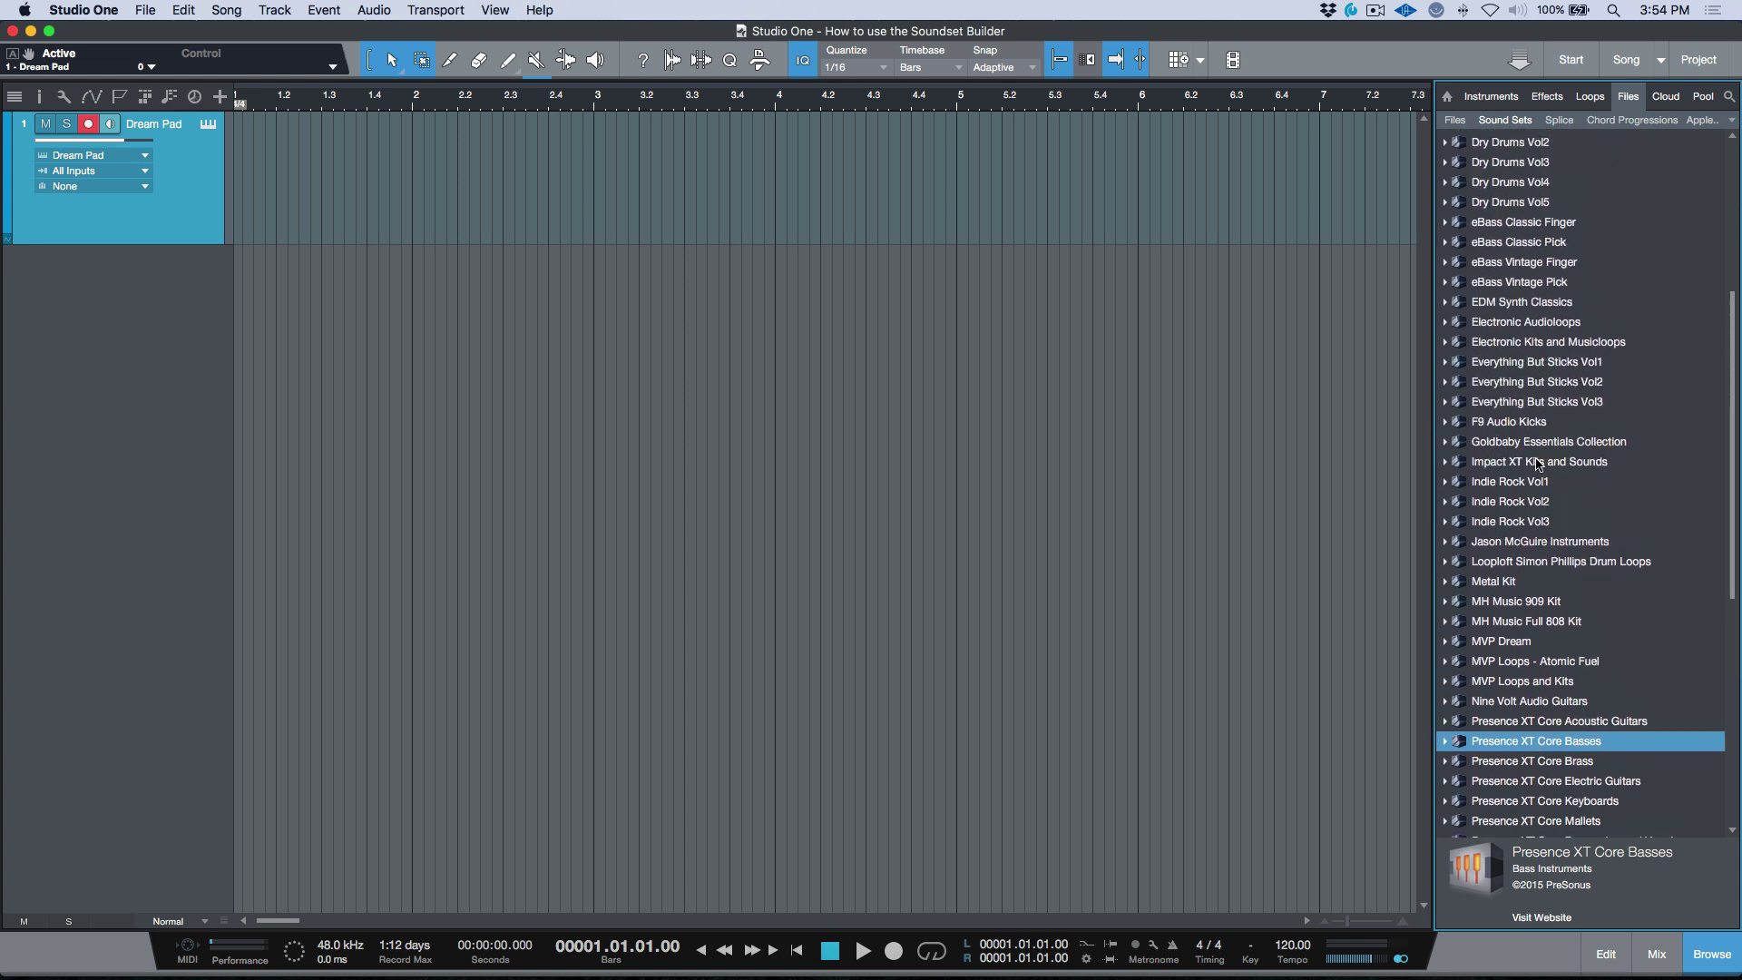
click(1540, 473)
double_click(1540, 470)
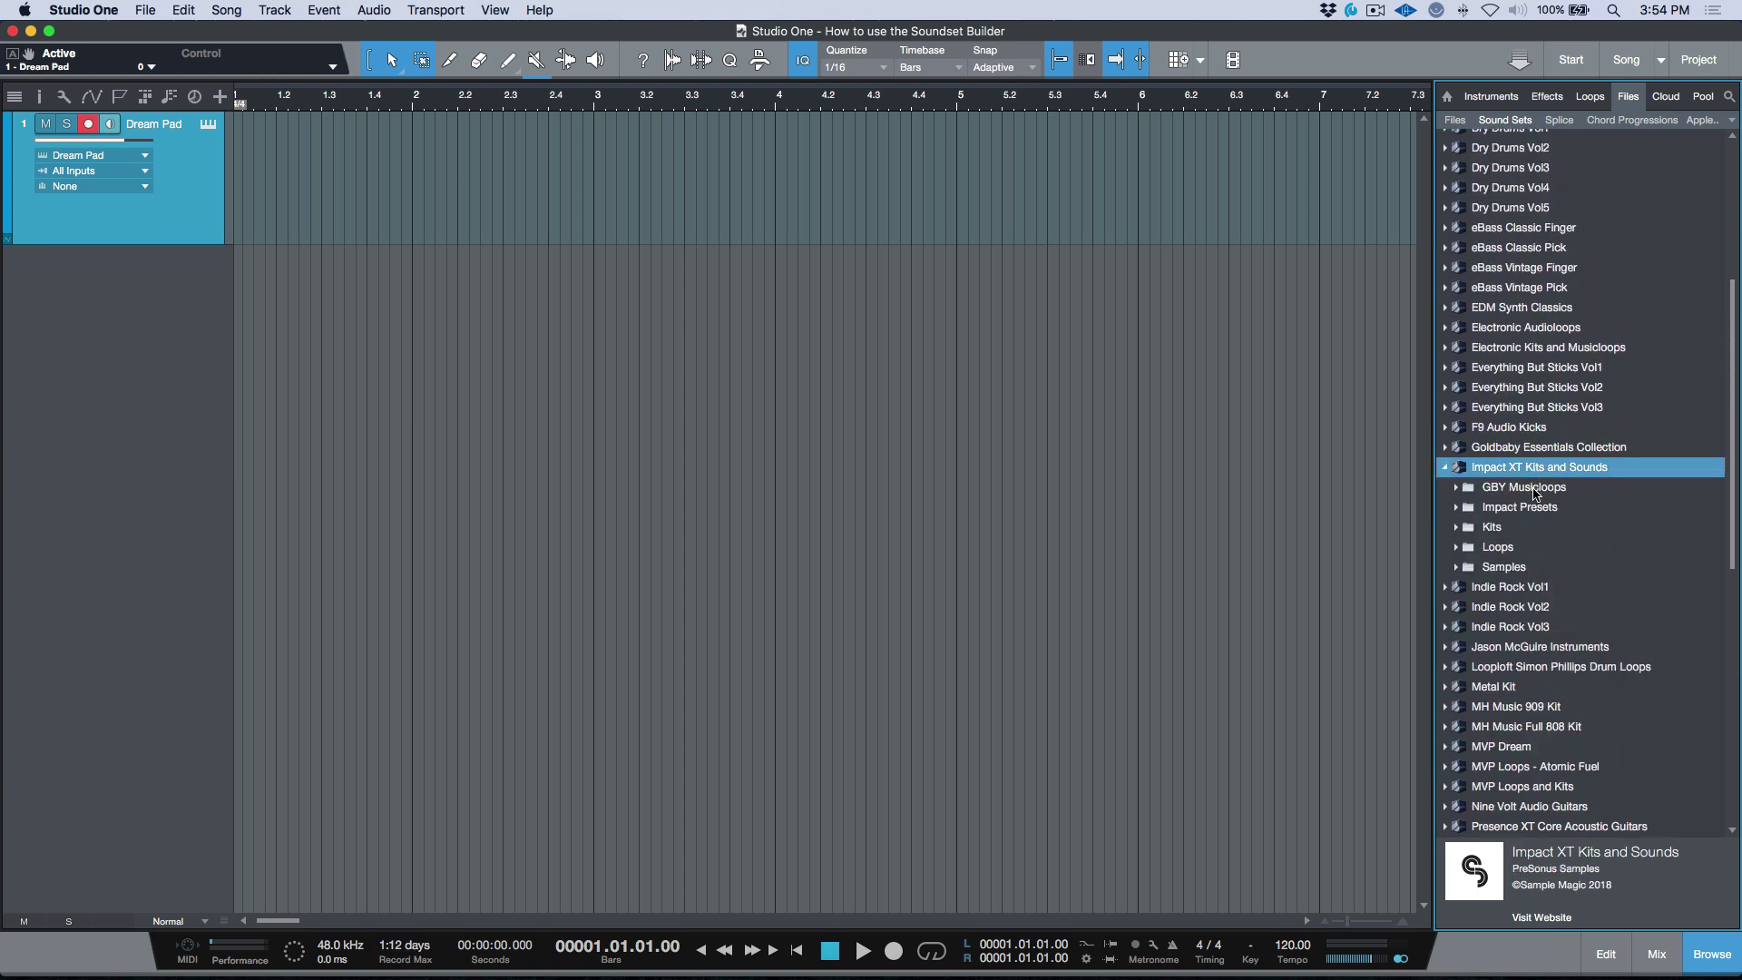
double_click(1547, 488)
double_click(1547, 488)
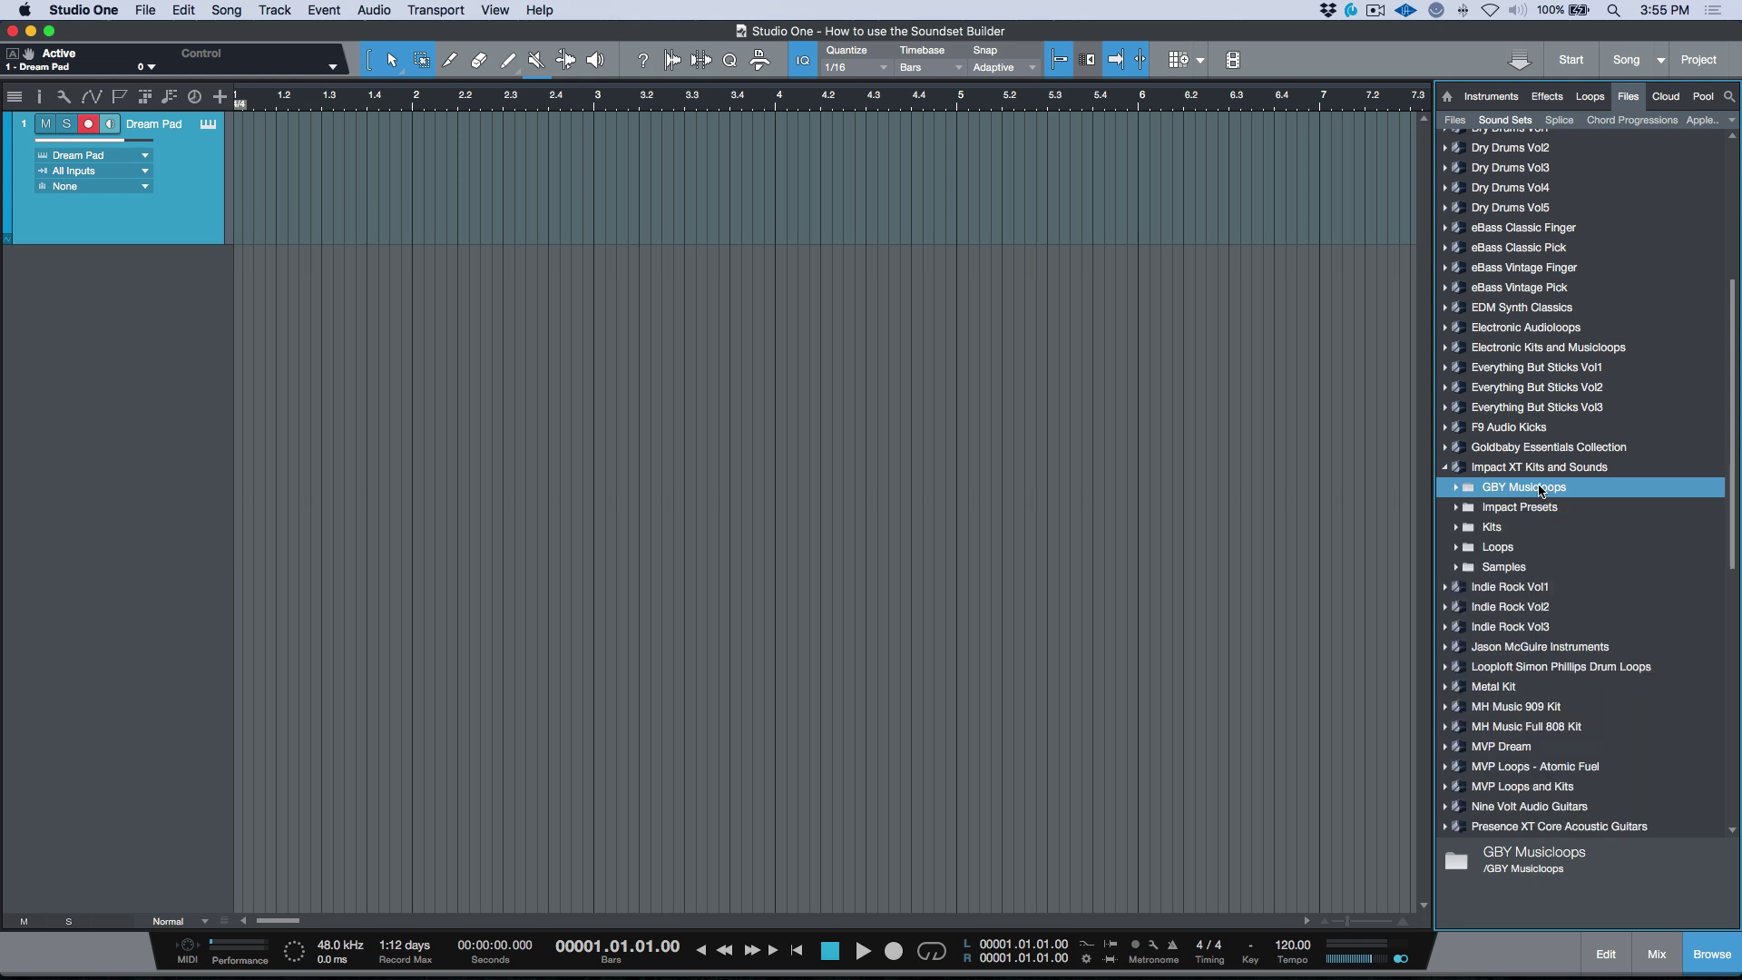
double_click(1534, 507)
double_click(1536, 510)
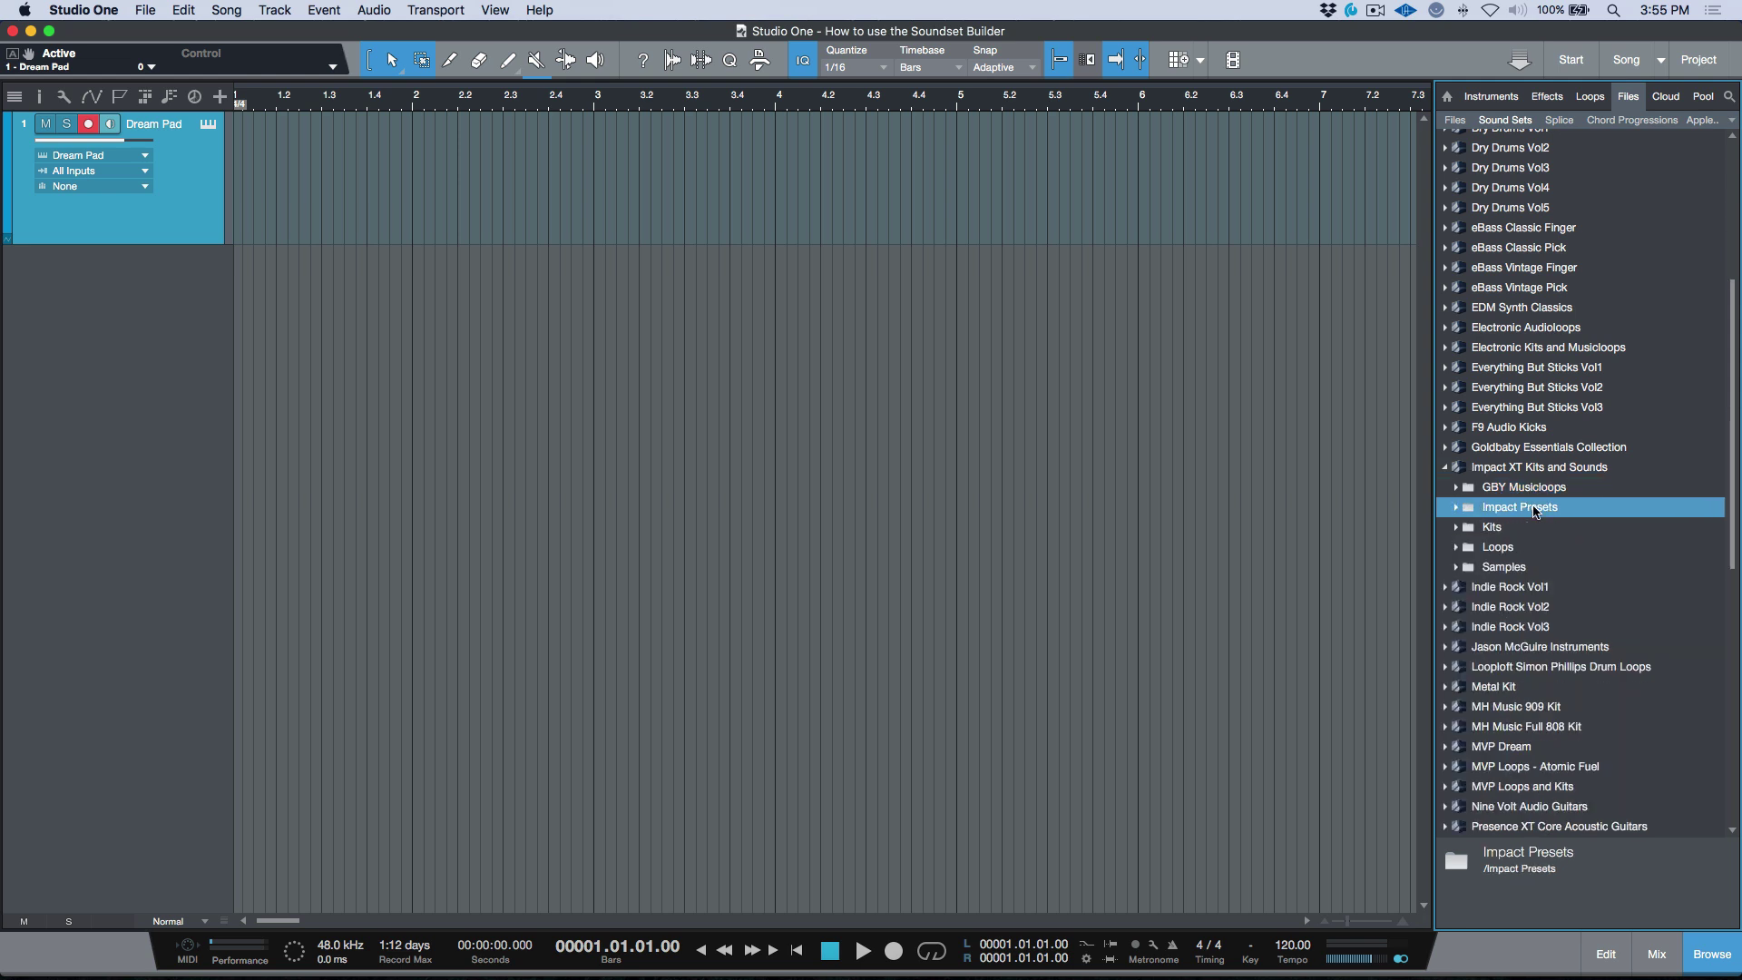
double_click(1530, 549)
double_click(1530, 569)
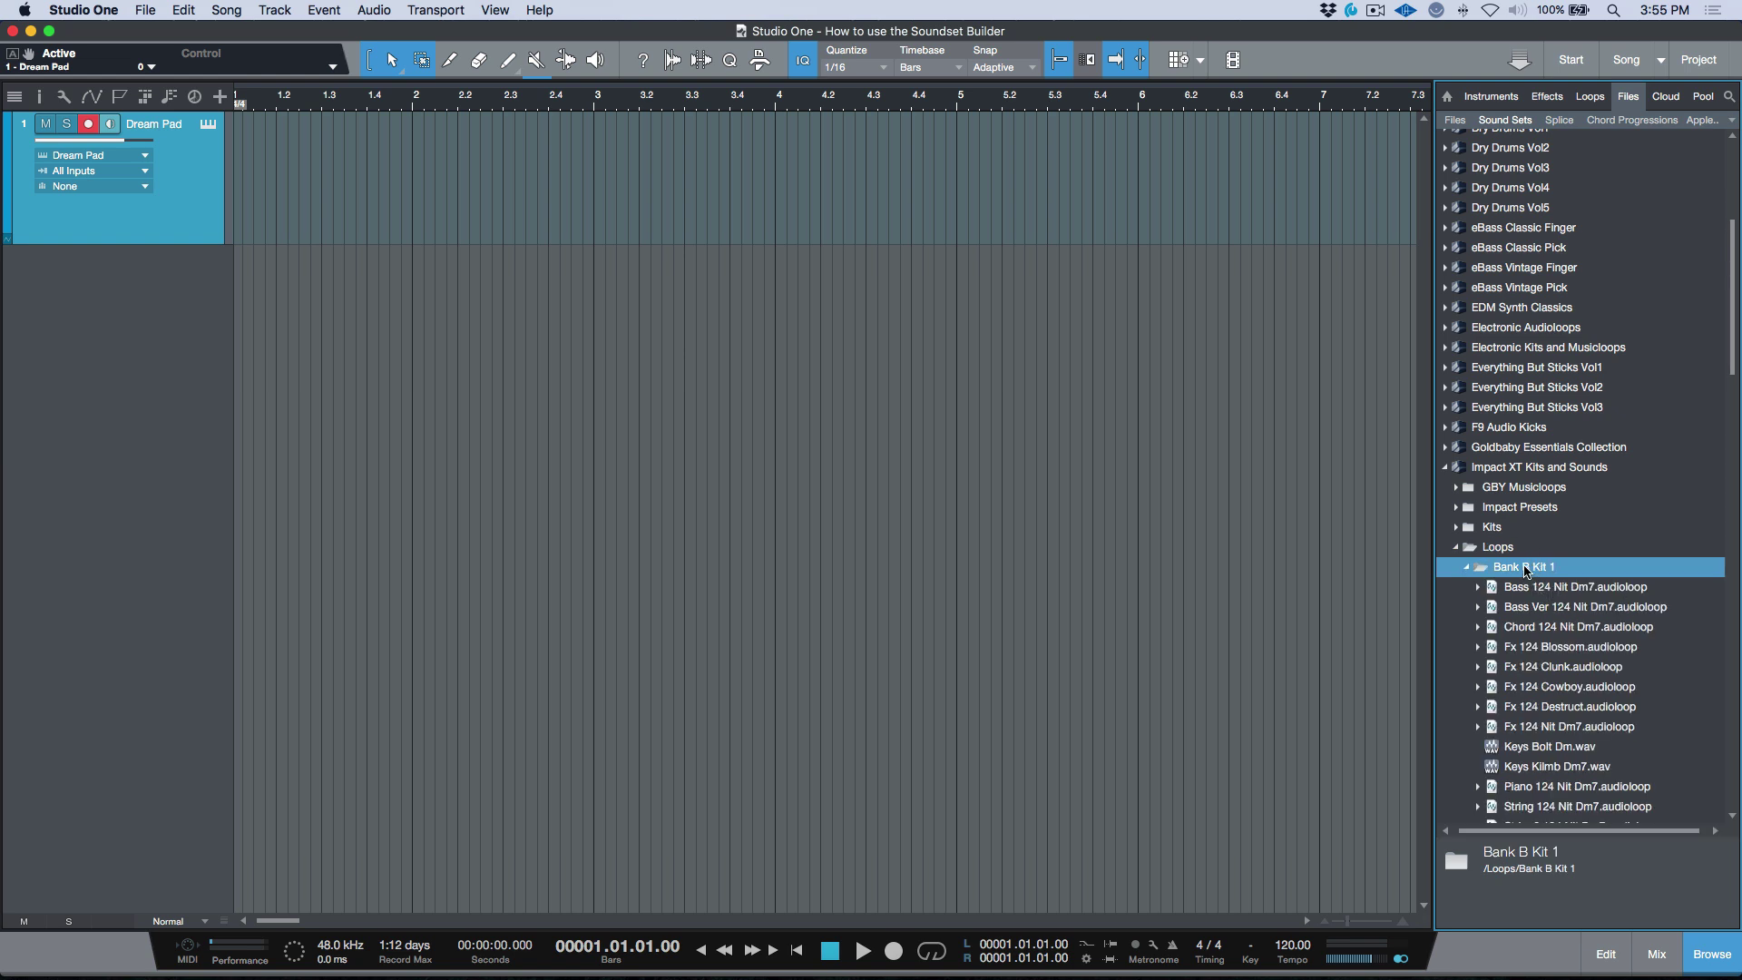
double_click(1527, 568)
double_click(1520, 549)
double_click(1522, 568)
double_click(1527, 588)
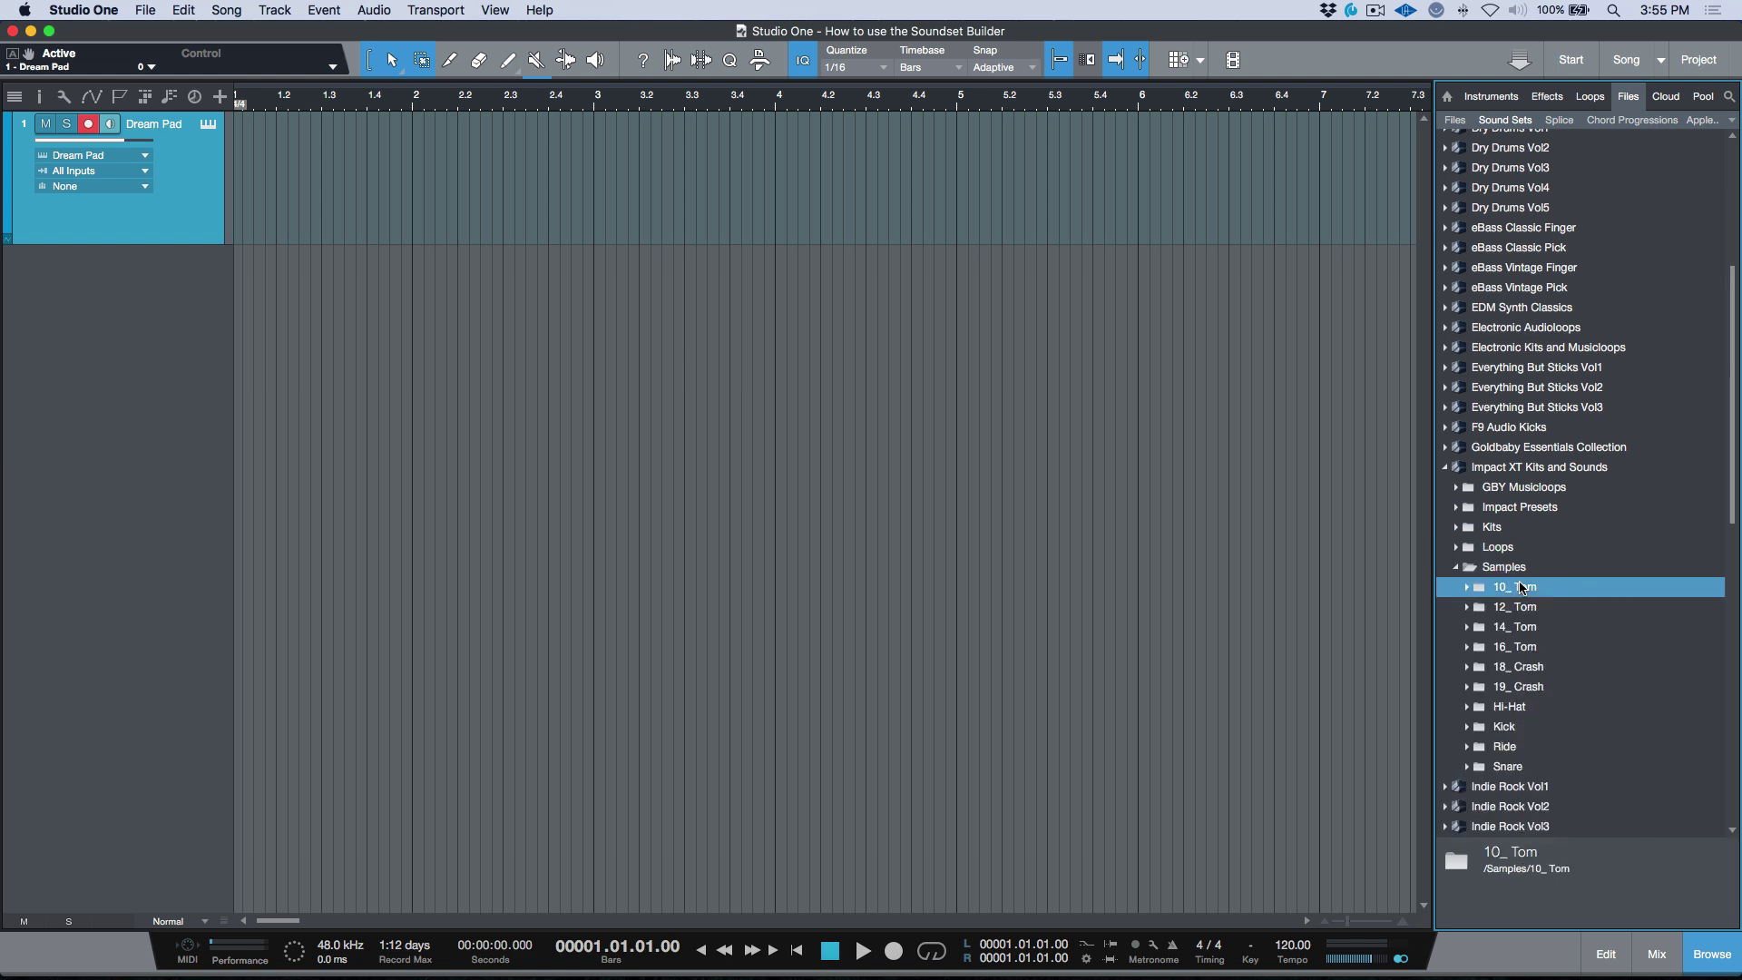
click(1533, 607)
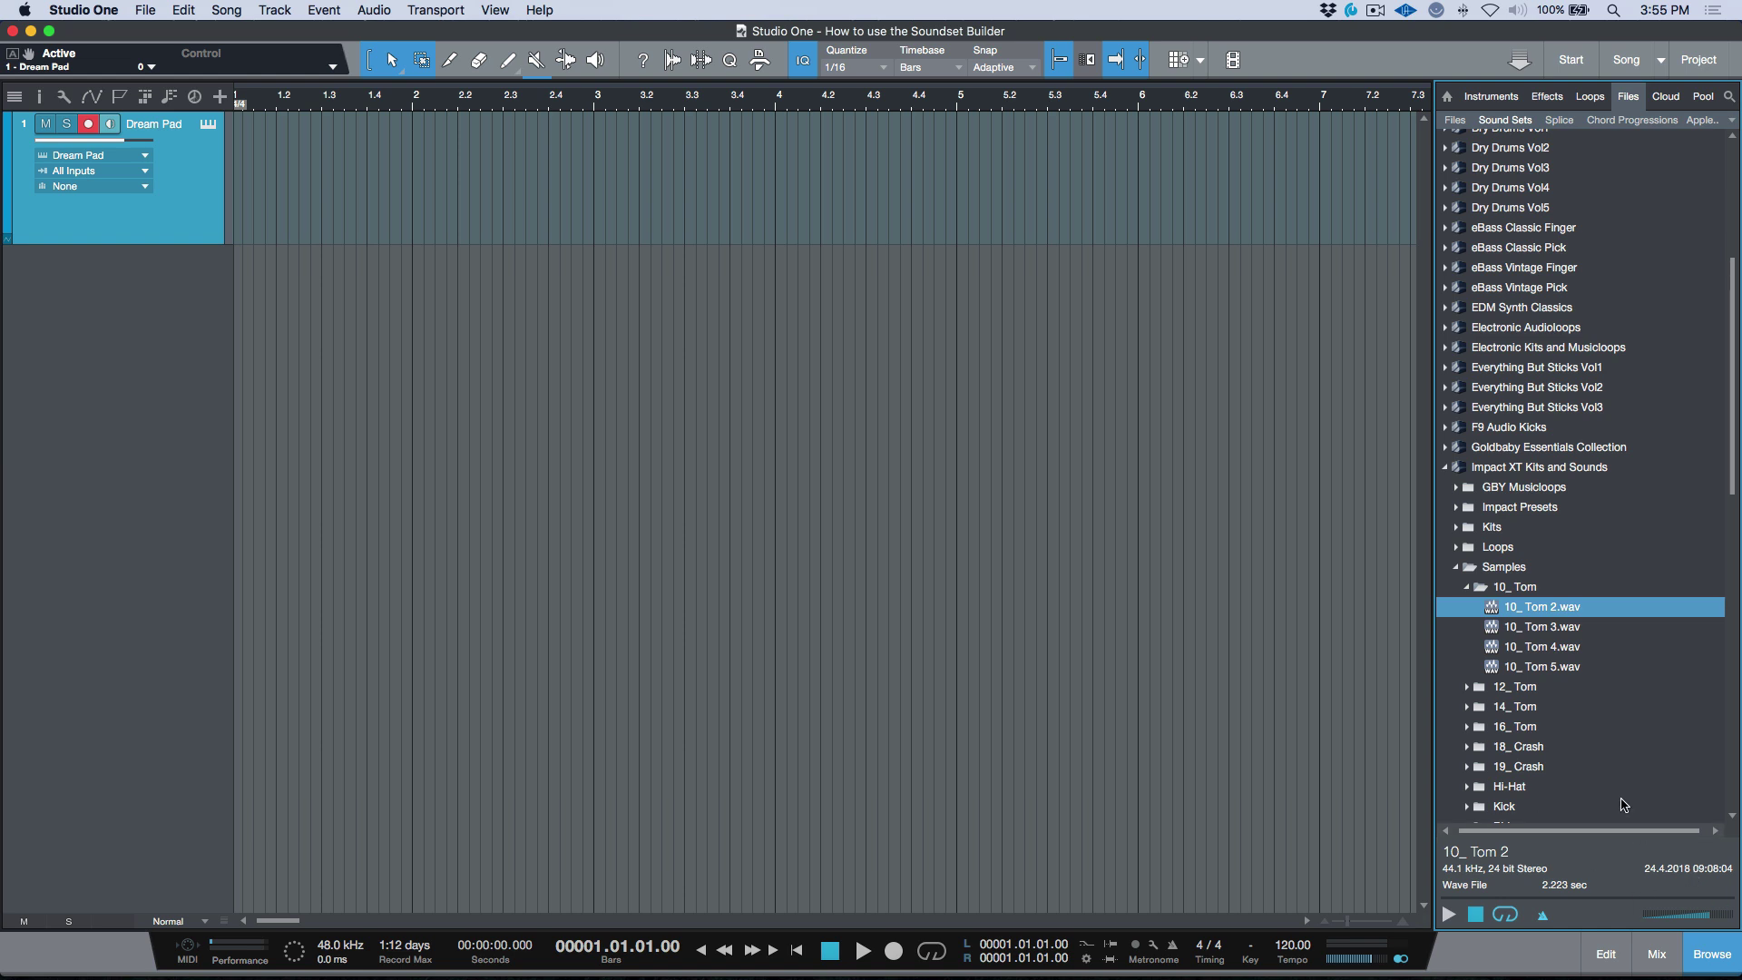
double_click(1516, 589)
double_click(1516, 569)
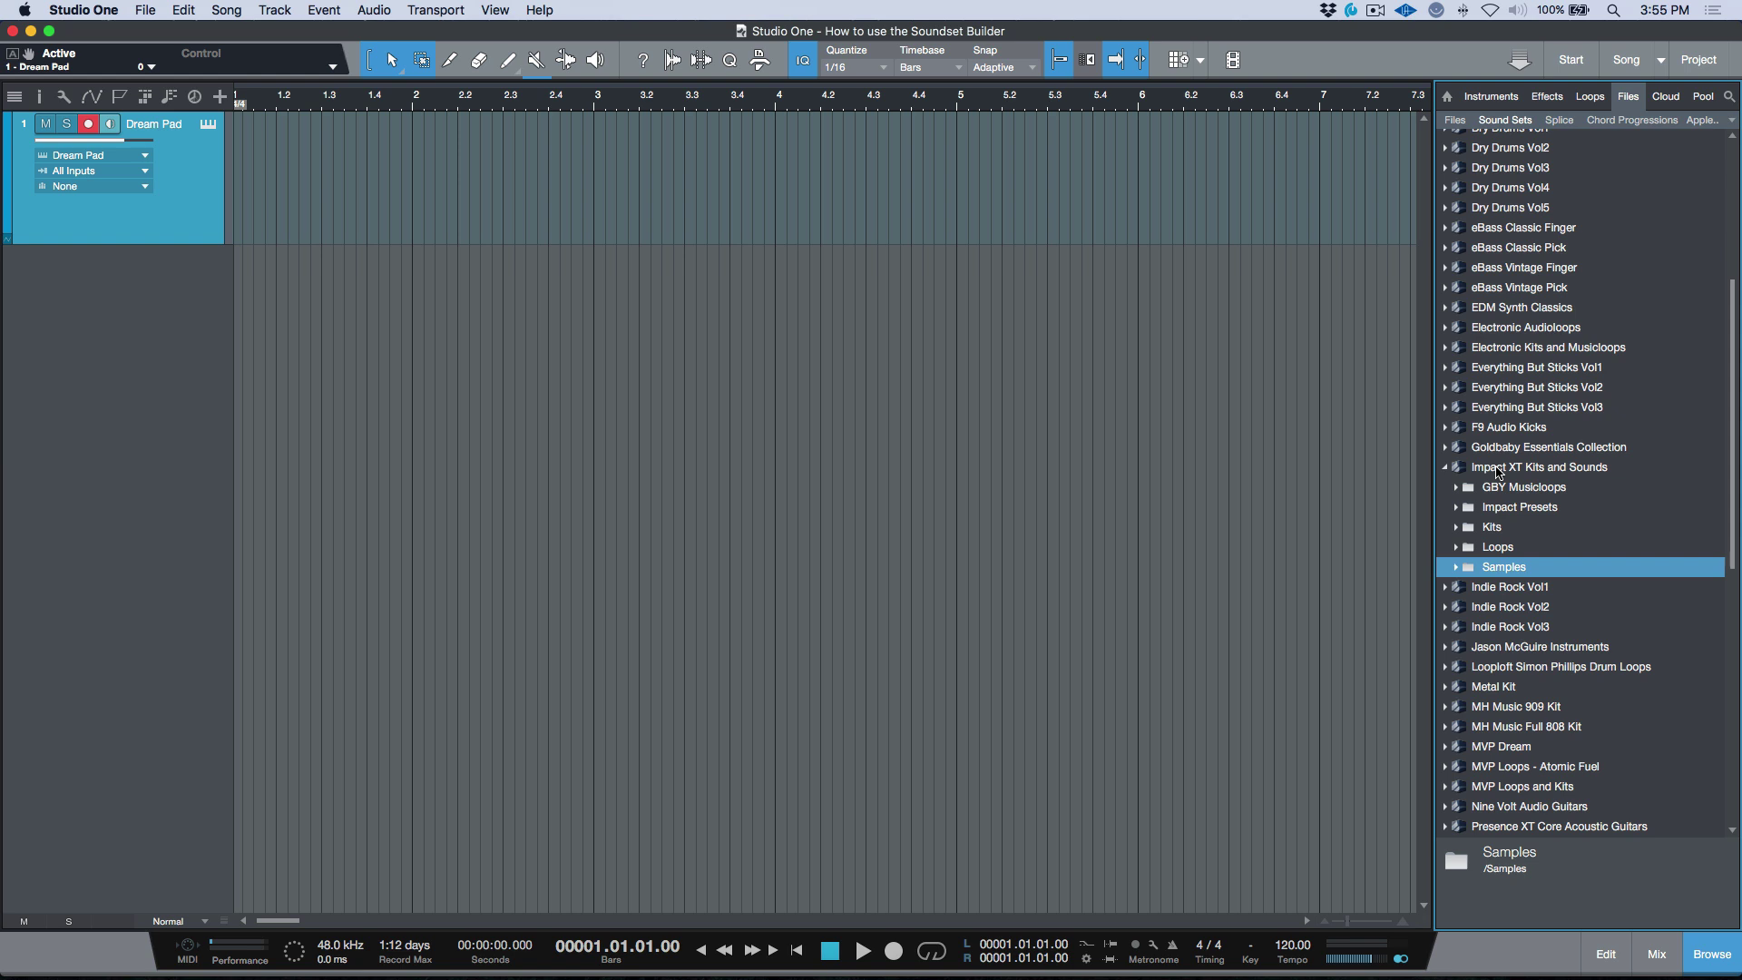
double_click(1499, 469)
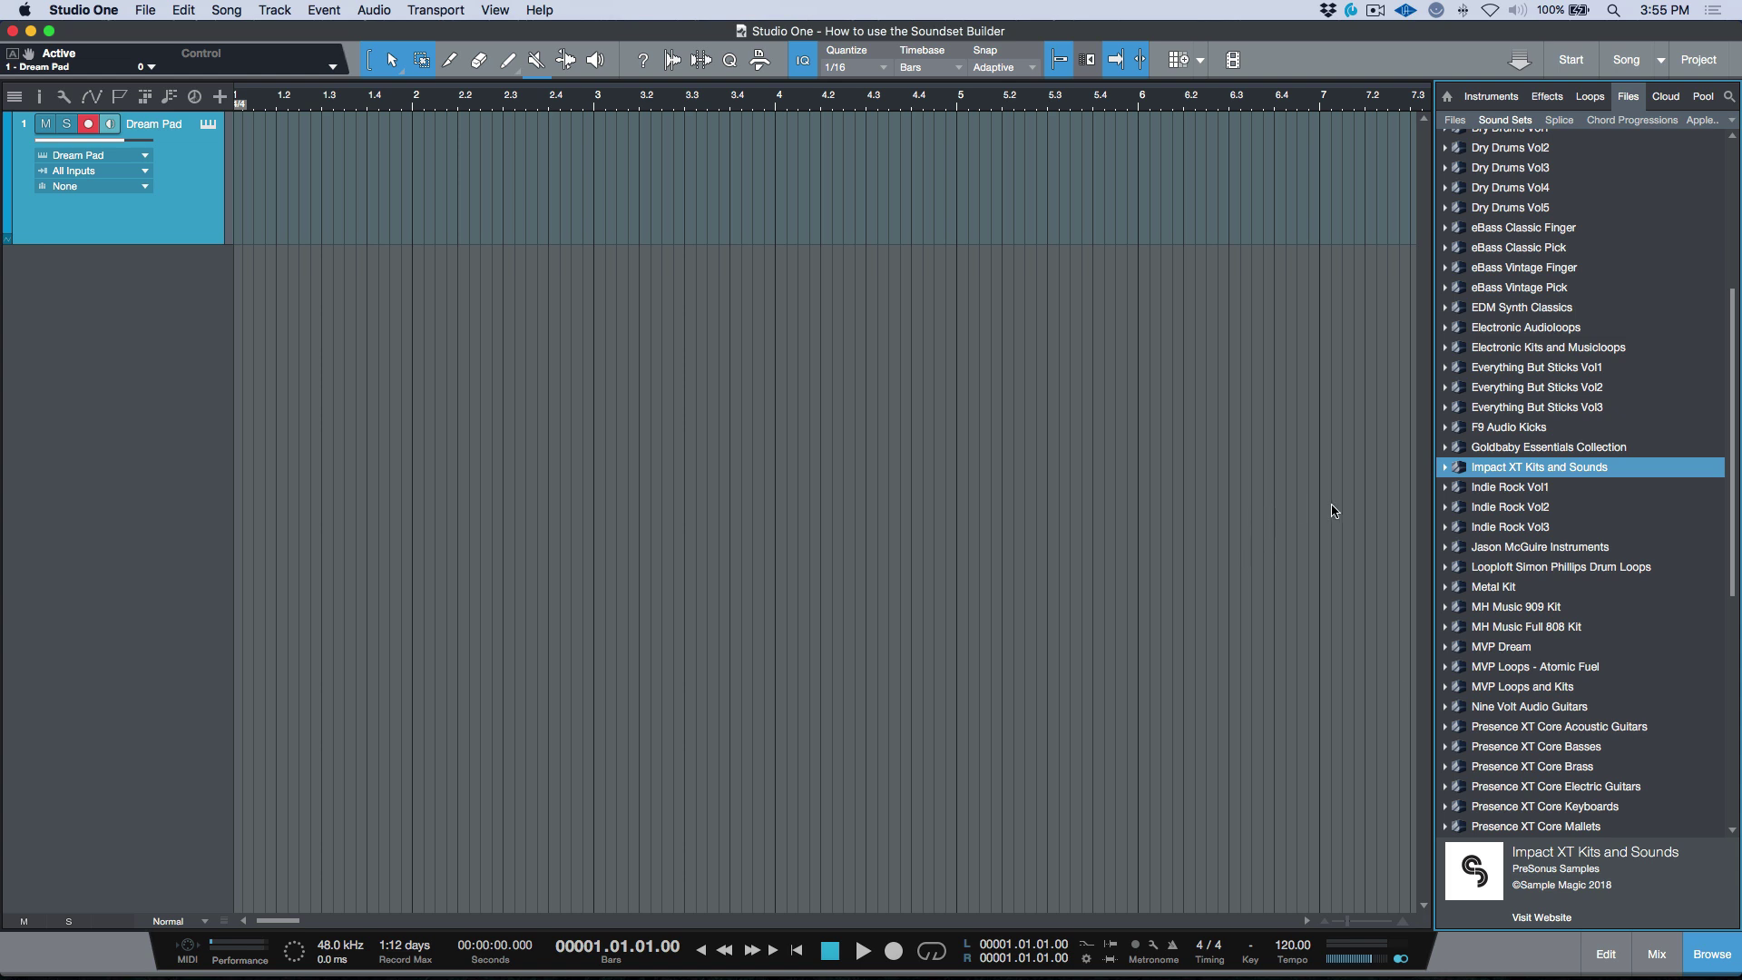
View the enlarged Impact XT sound set logo, then switch the browser to the Files tab.
click(1475, 873)
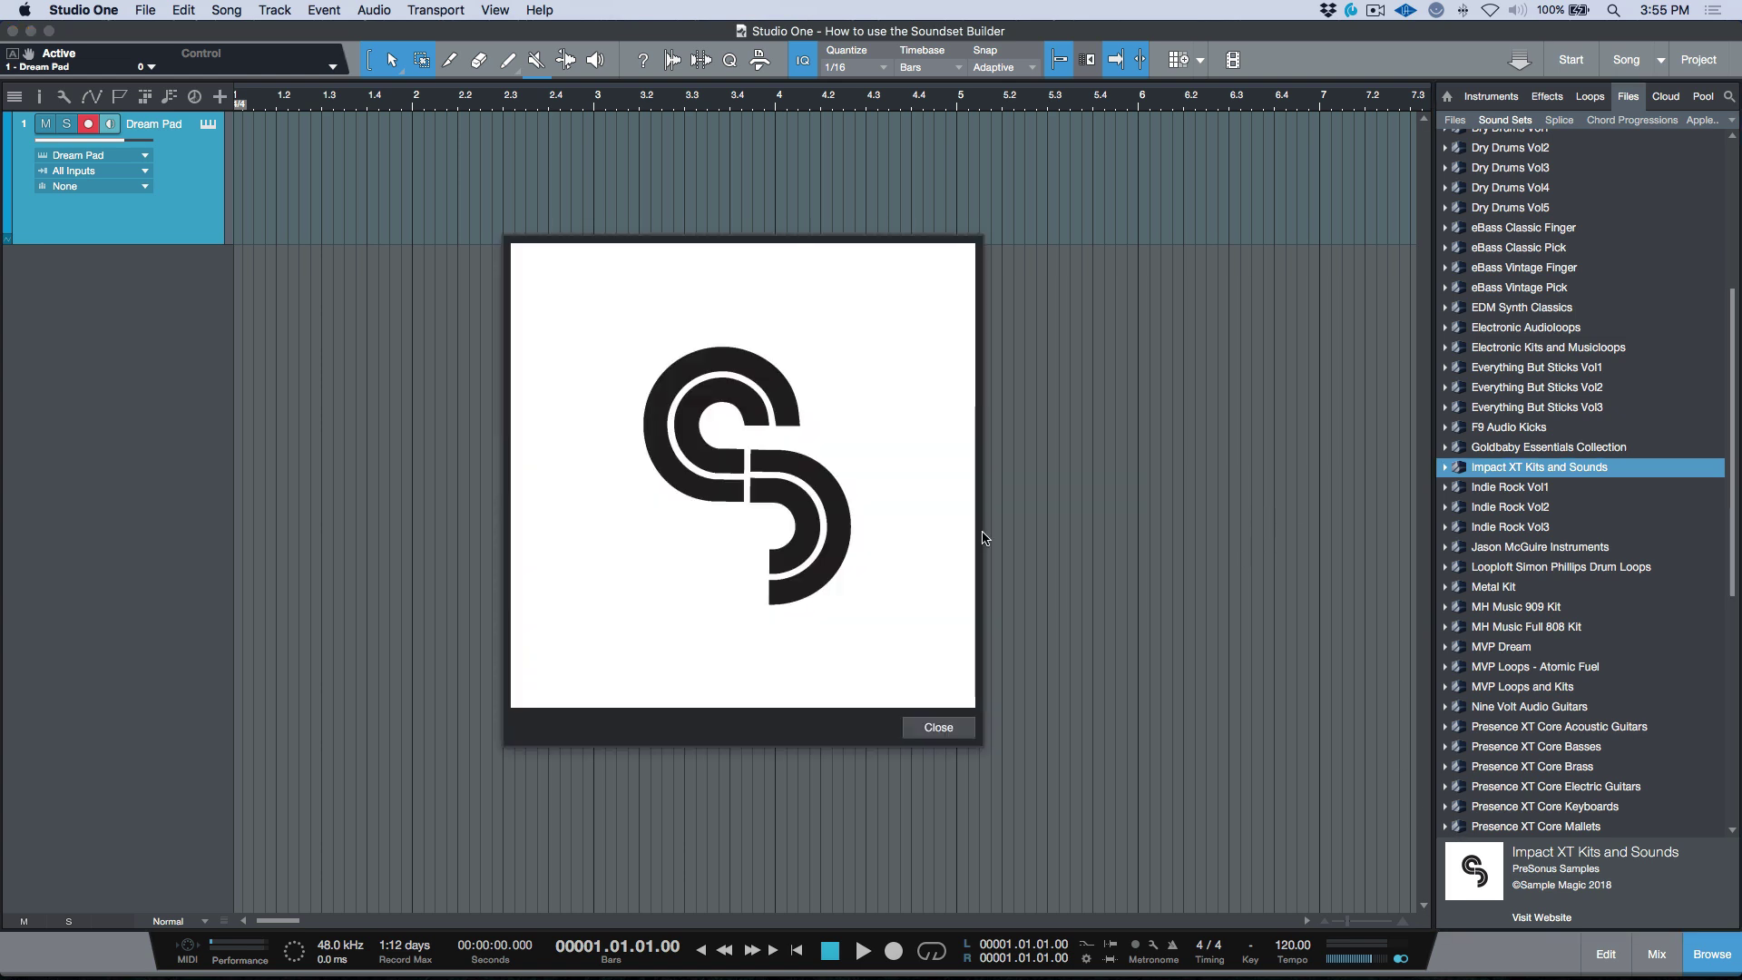
click(949, 728)
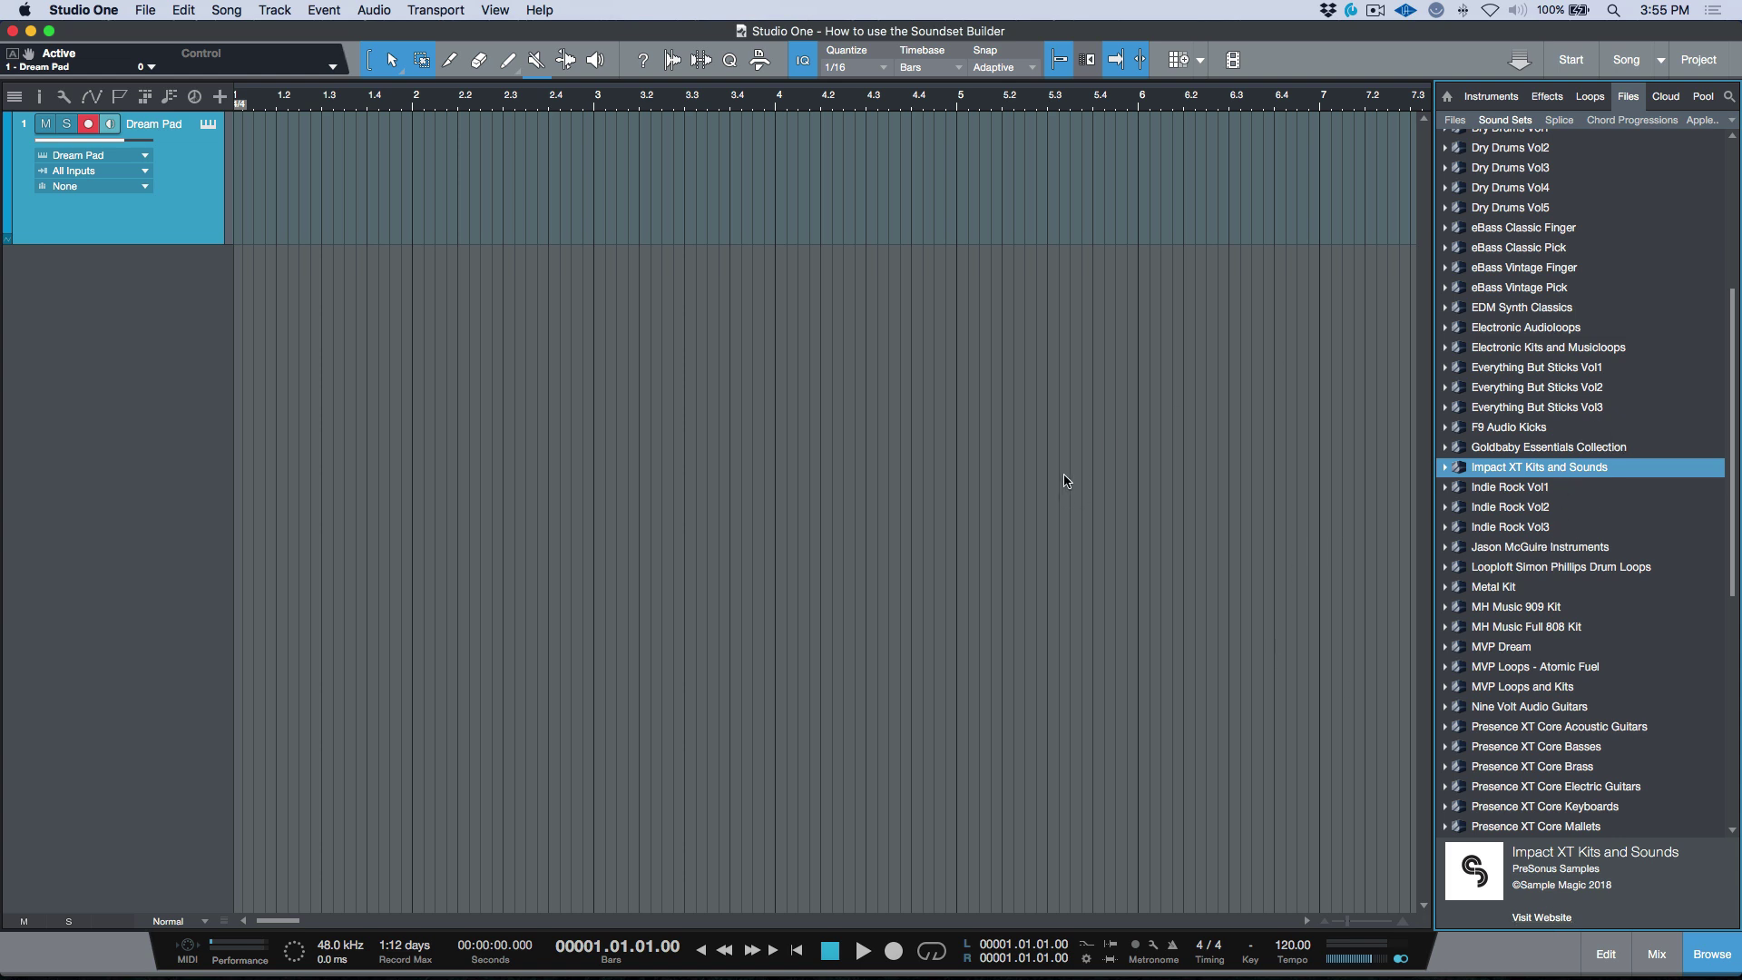
click(1732, 120)
click(1663, 144)
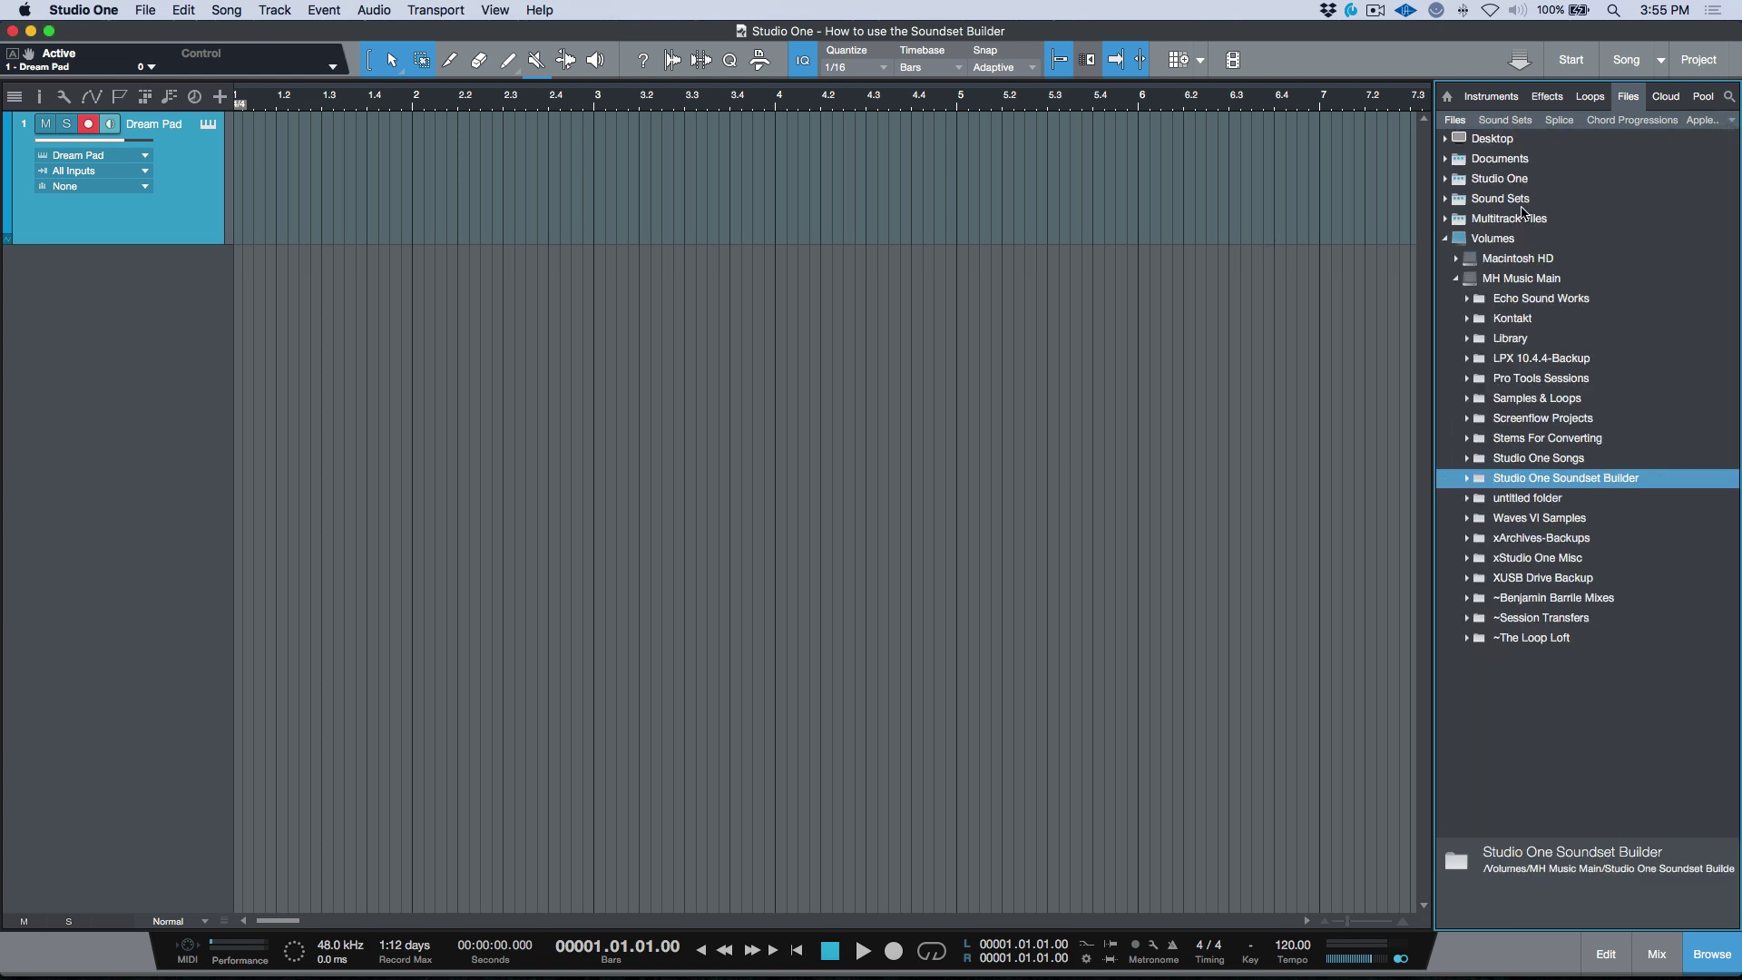
Show the Studio One Soundset Builder location in the browser.
right_click(1528, 483)
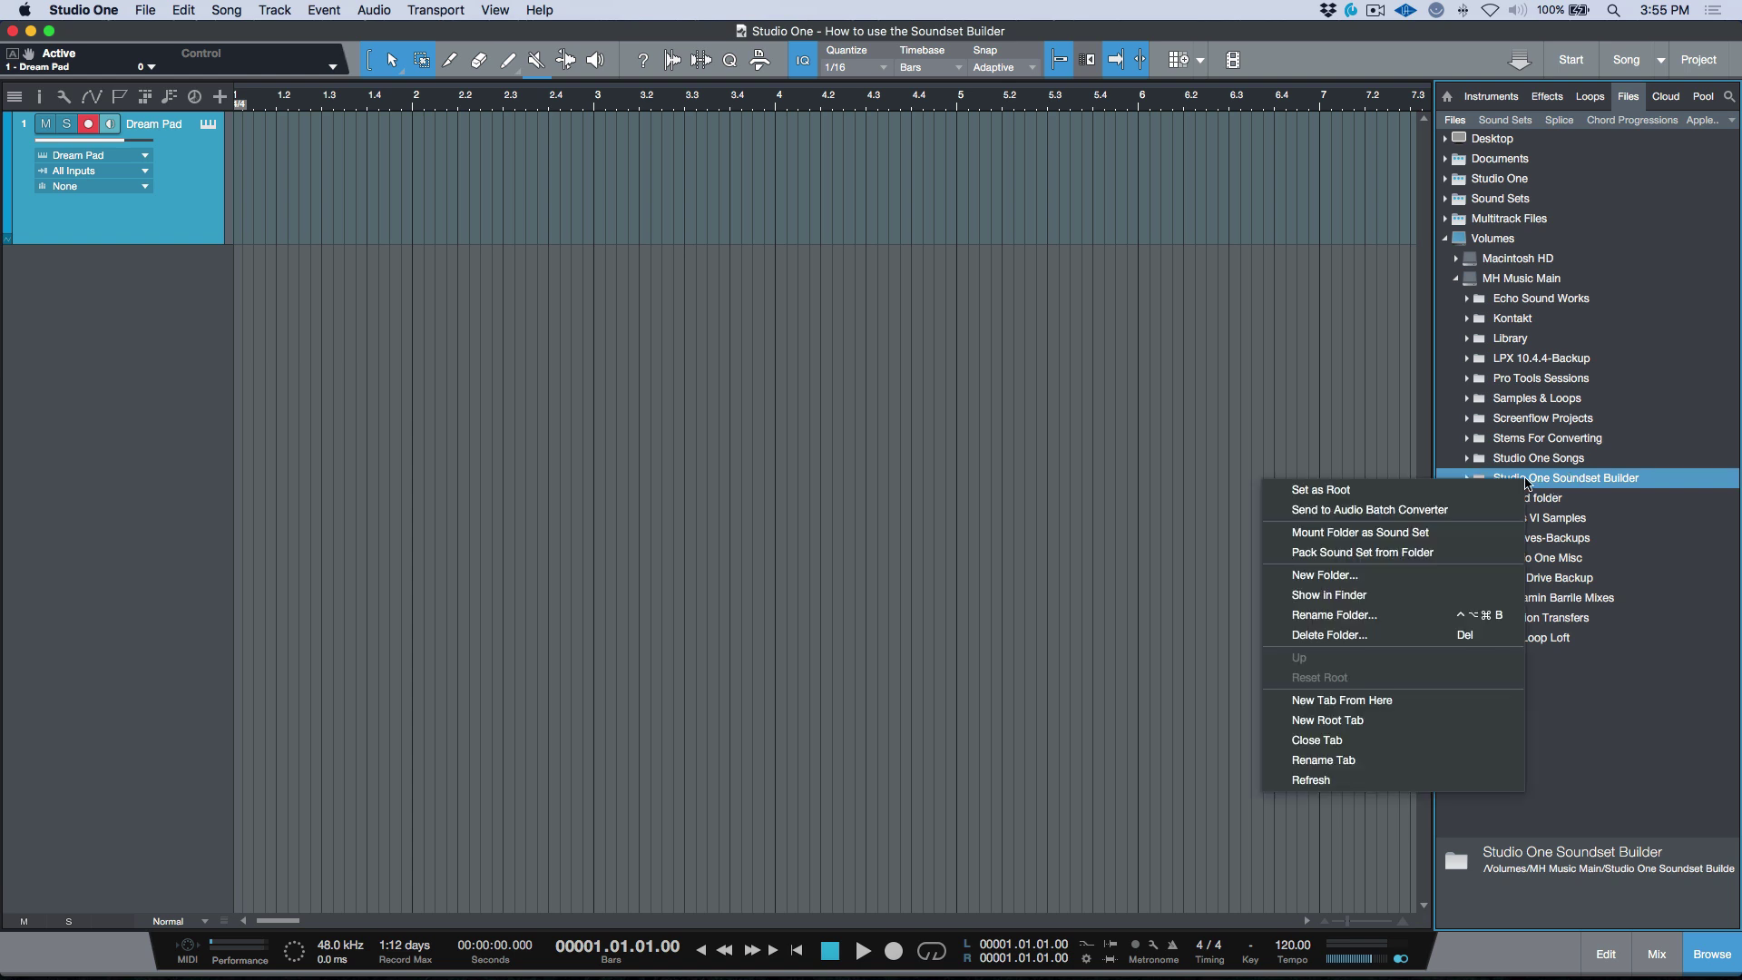
click(1140, 415)
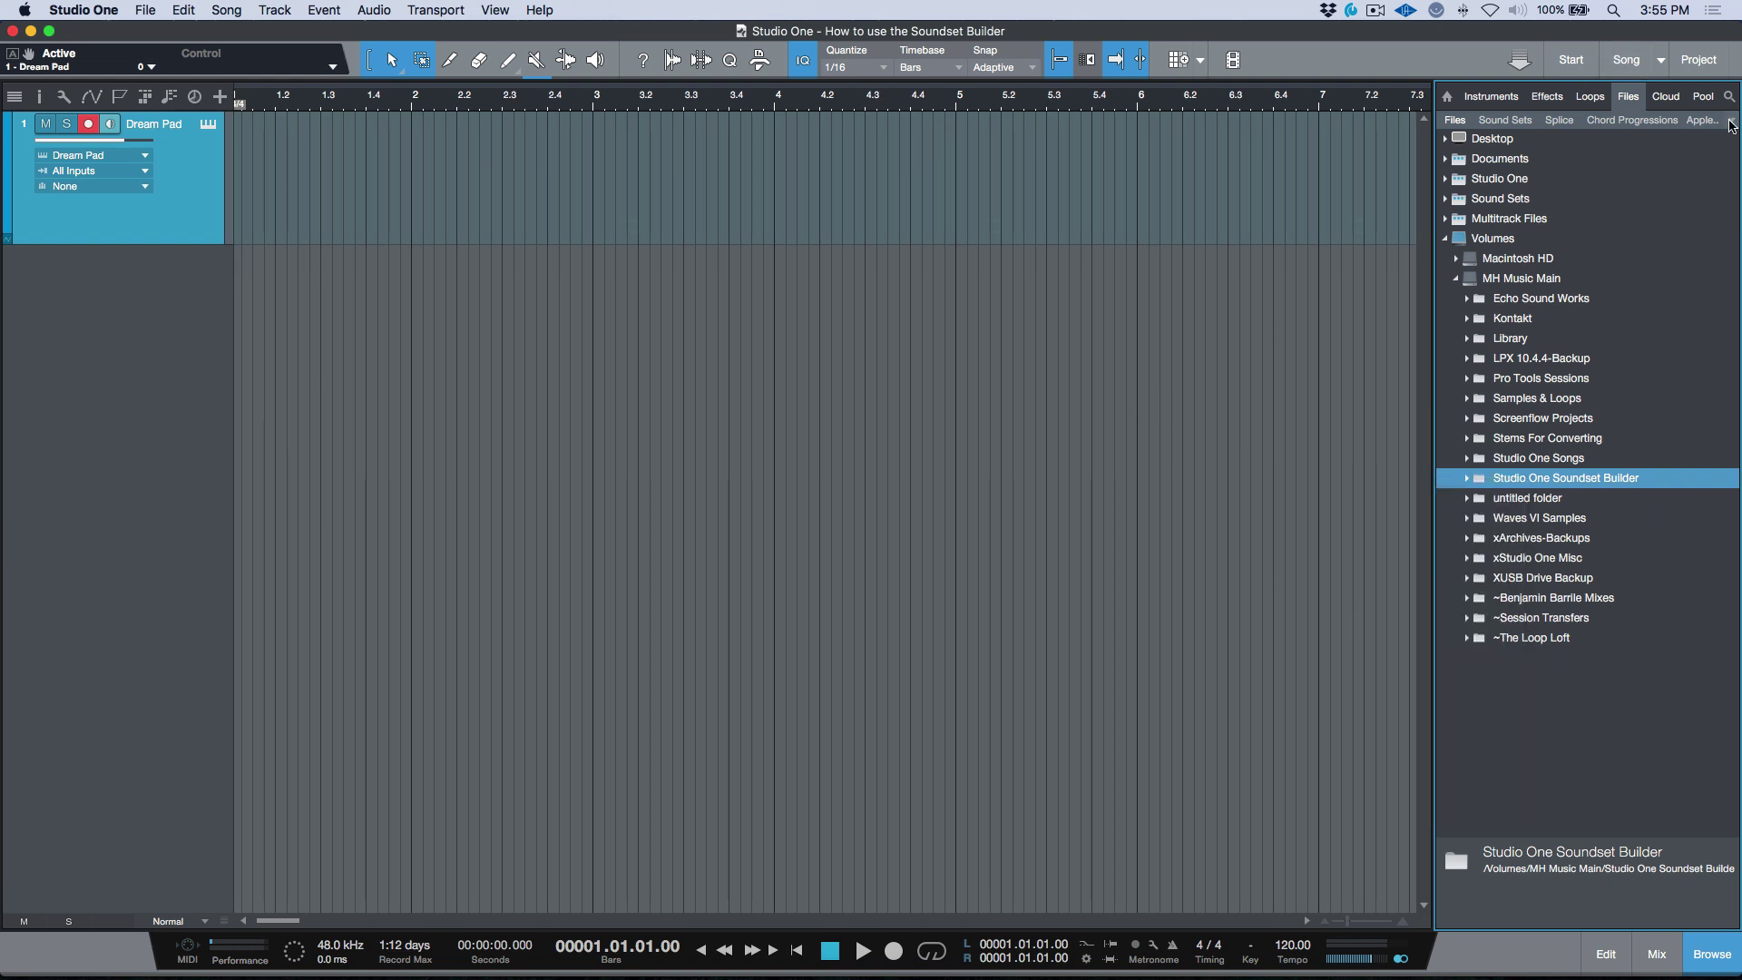
click(1733, 126)
click(1598, 441)
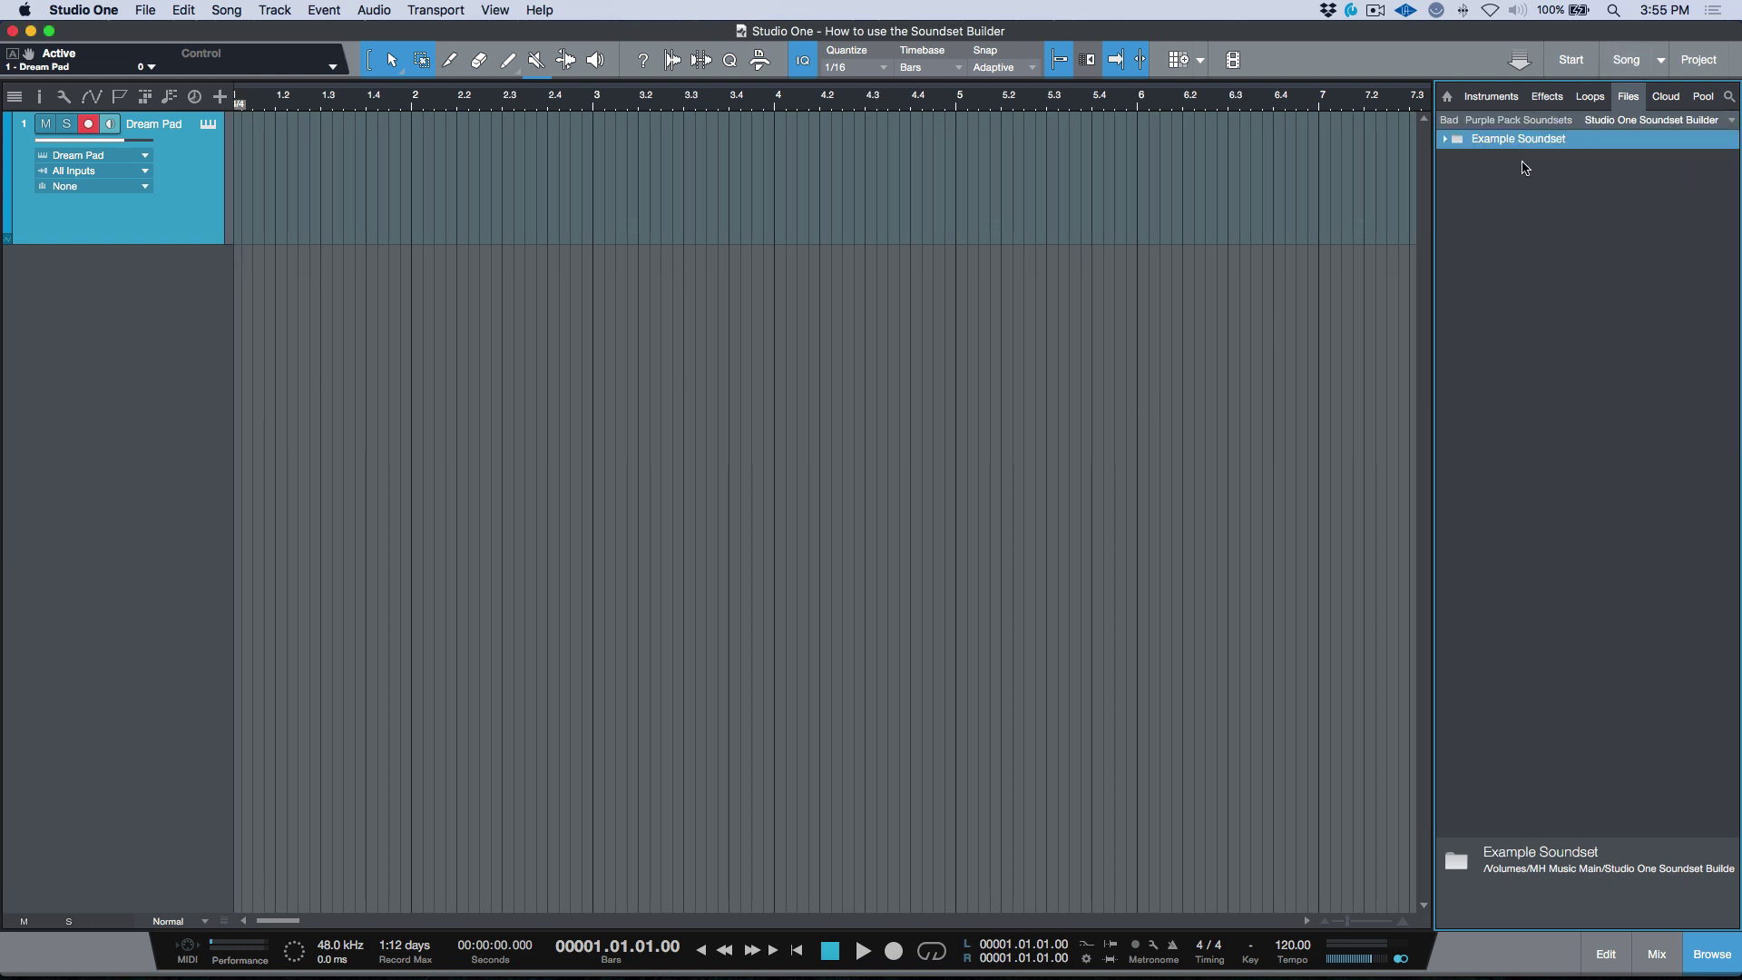
Expand Example Soundset and browse its Loops, Musicloops, One-Shots, Presets and Soundx Files subfolders.
click(1446, 140)
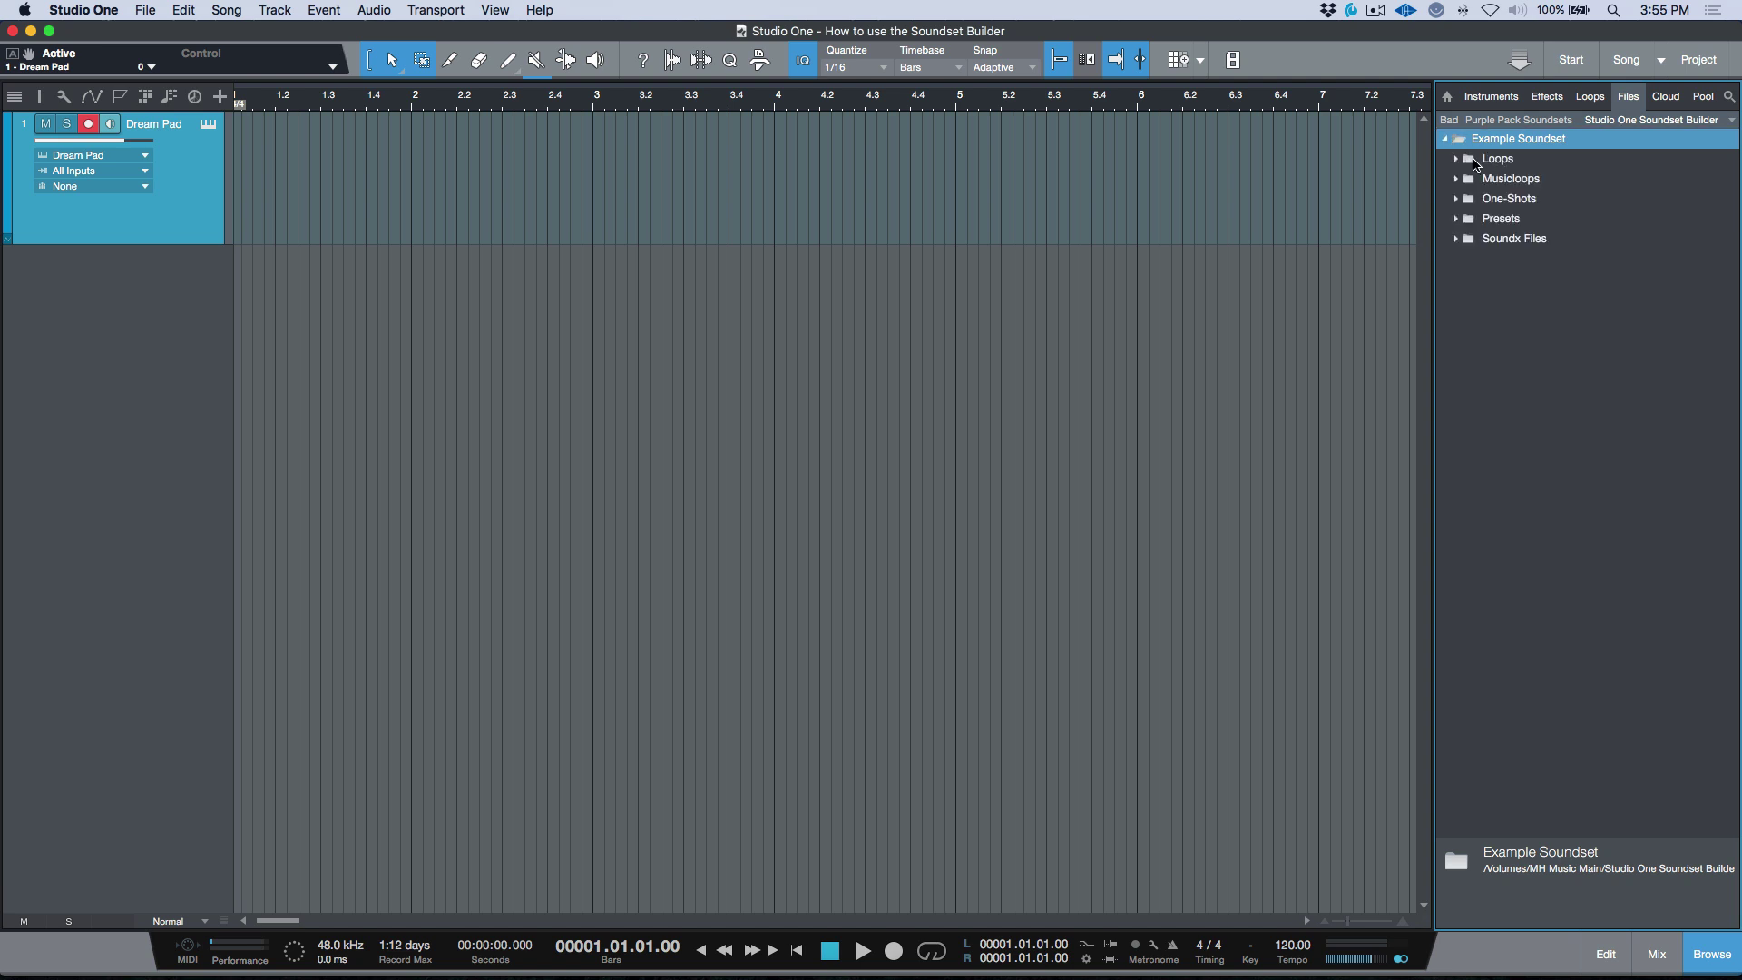
click(1459, 161)
click(1458, 160)
click(1460, 180)
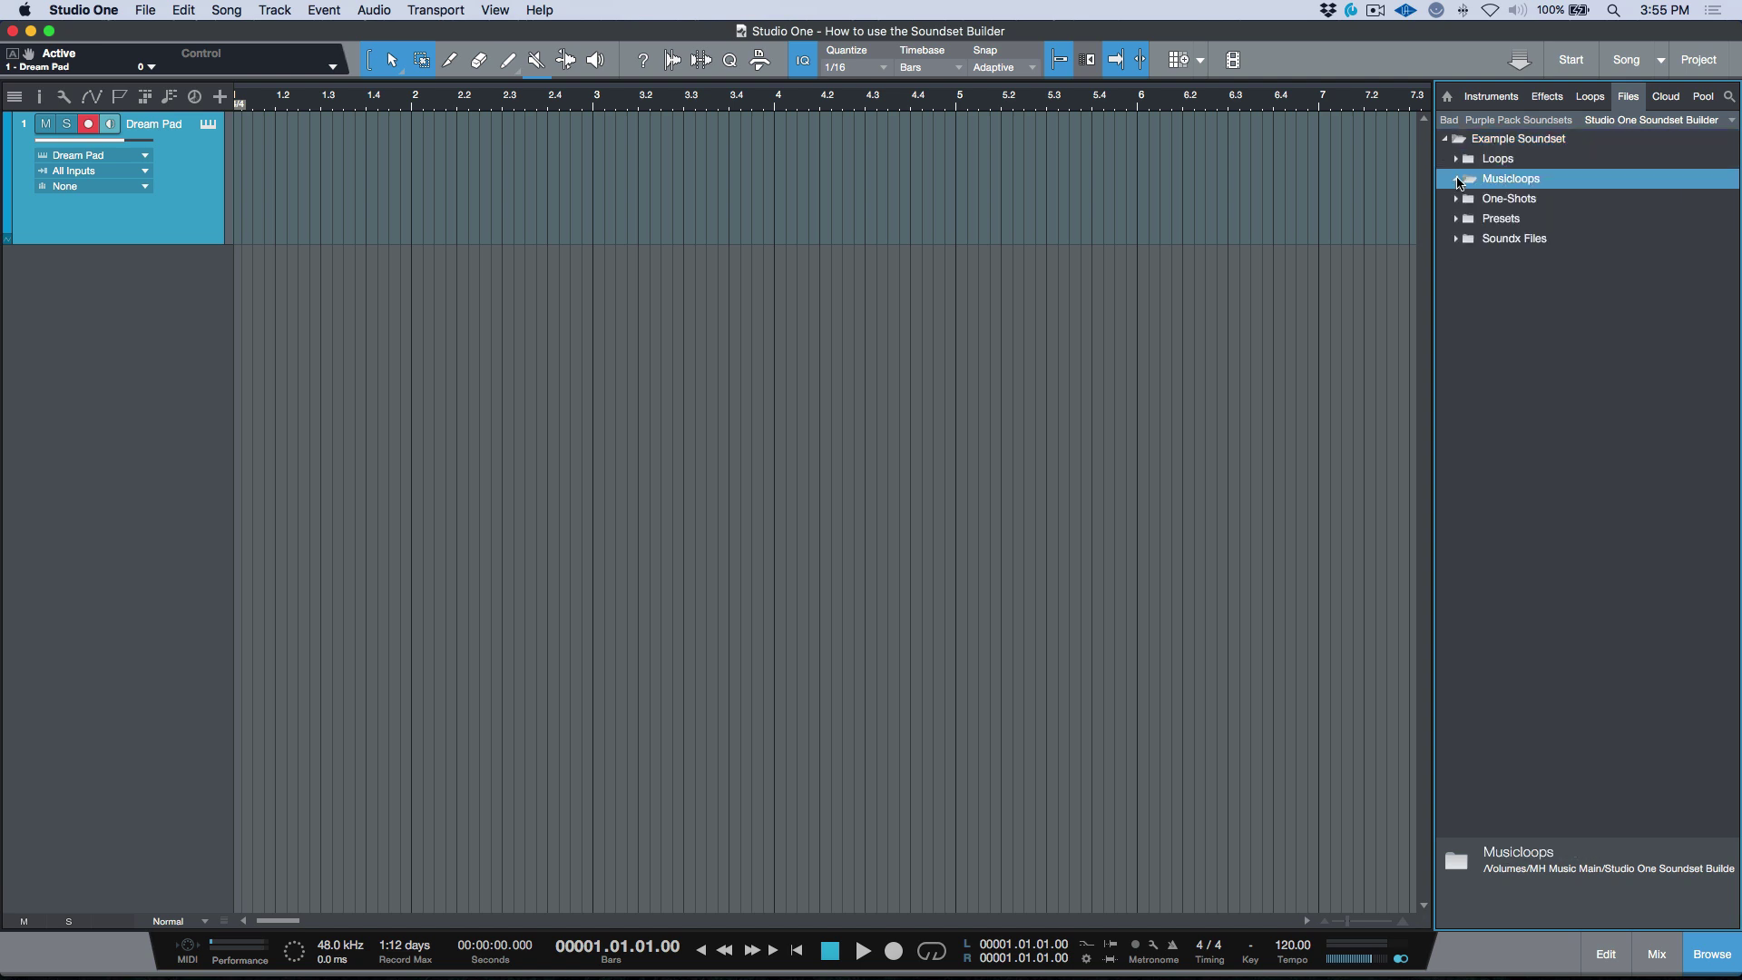
click(1458, 201)
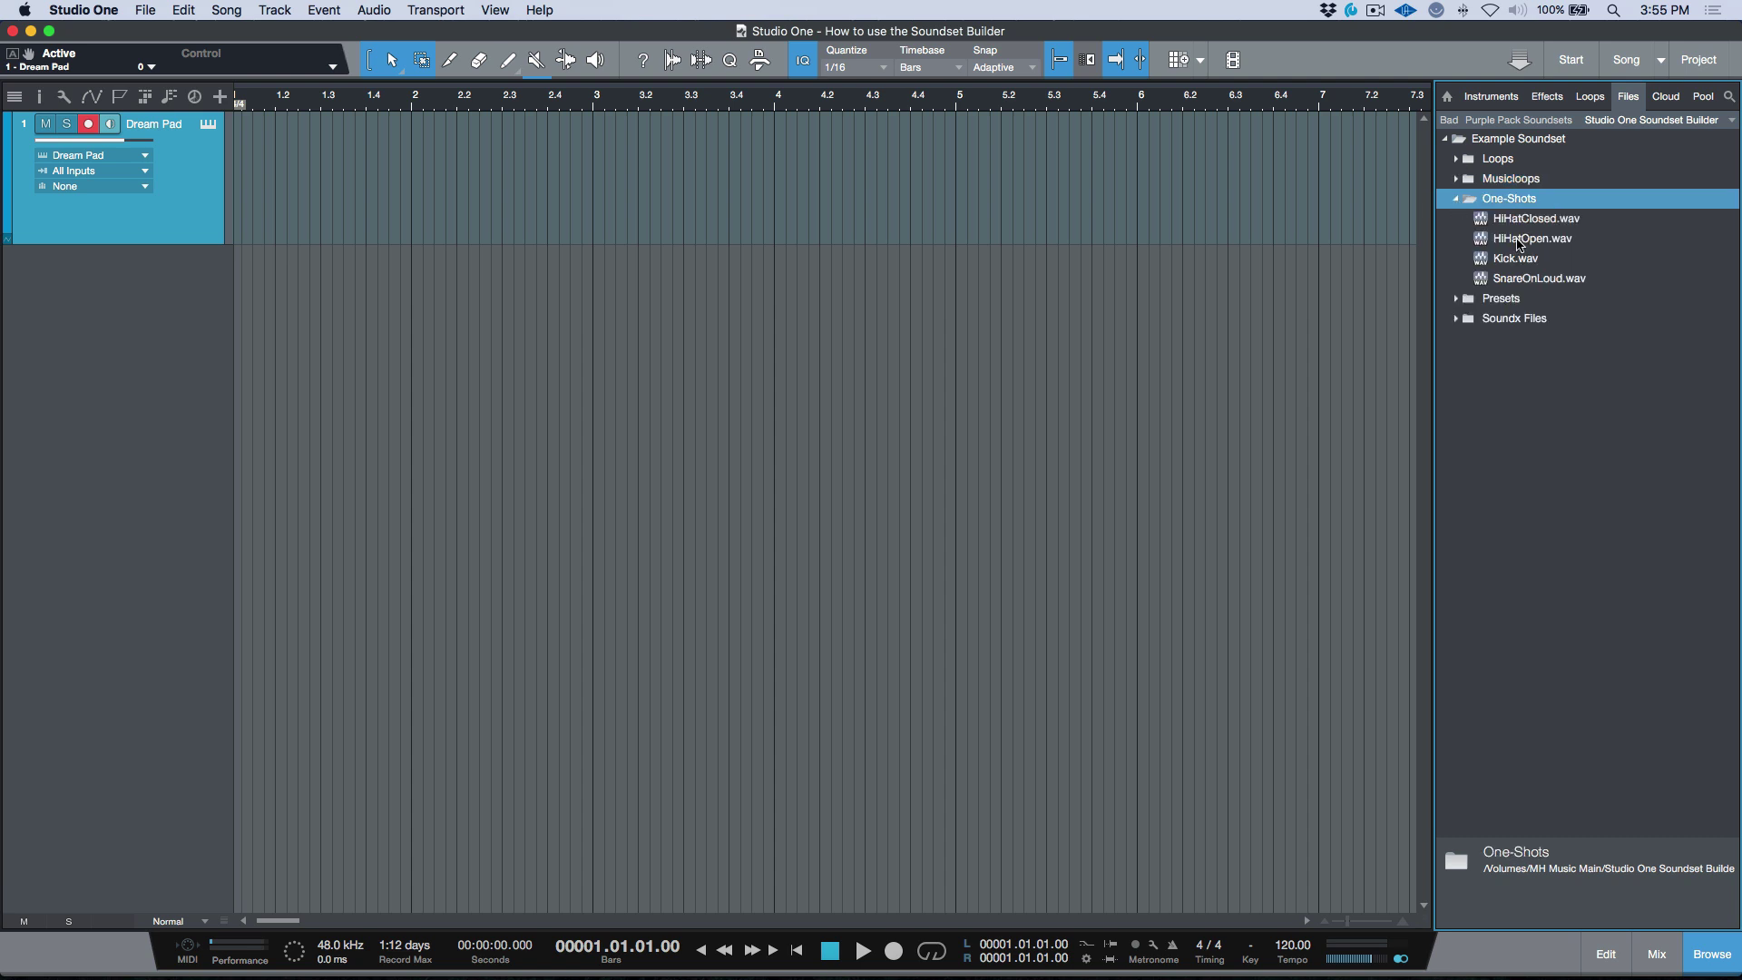
click(1459, 200)
click(1456, 220)
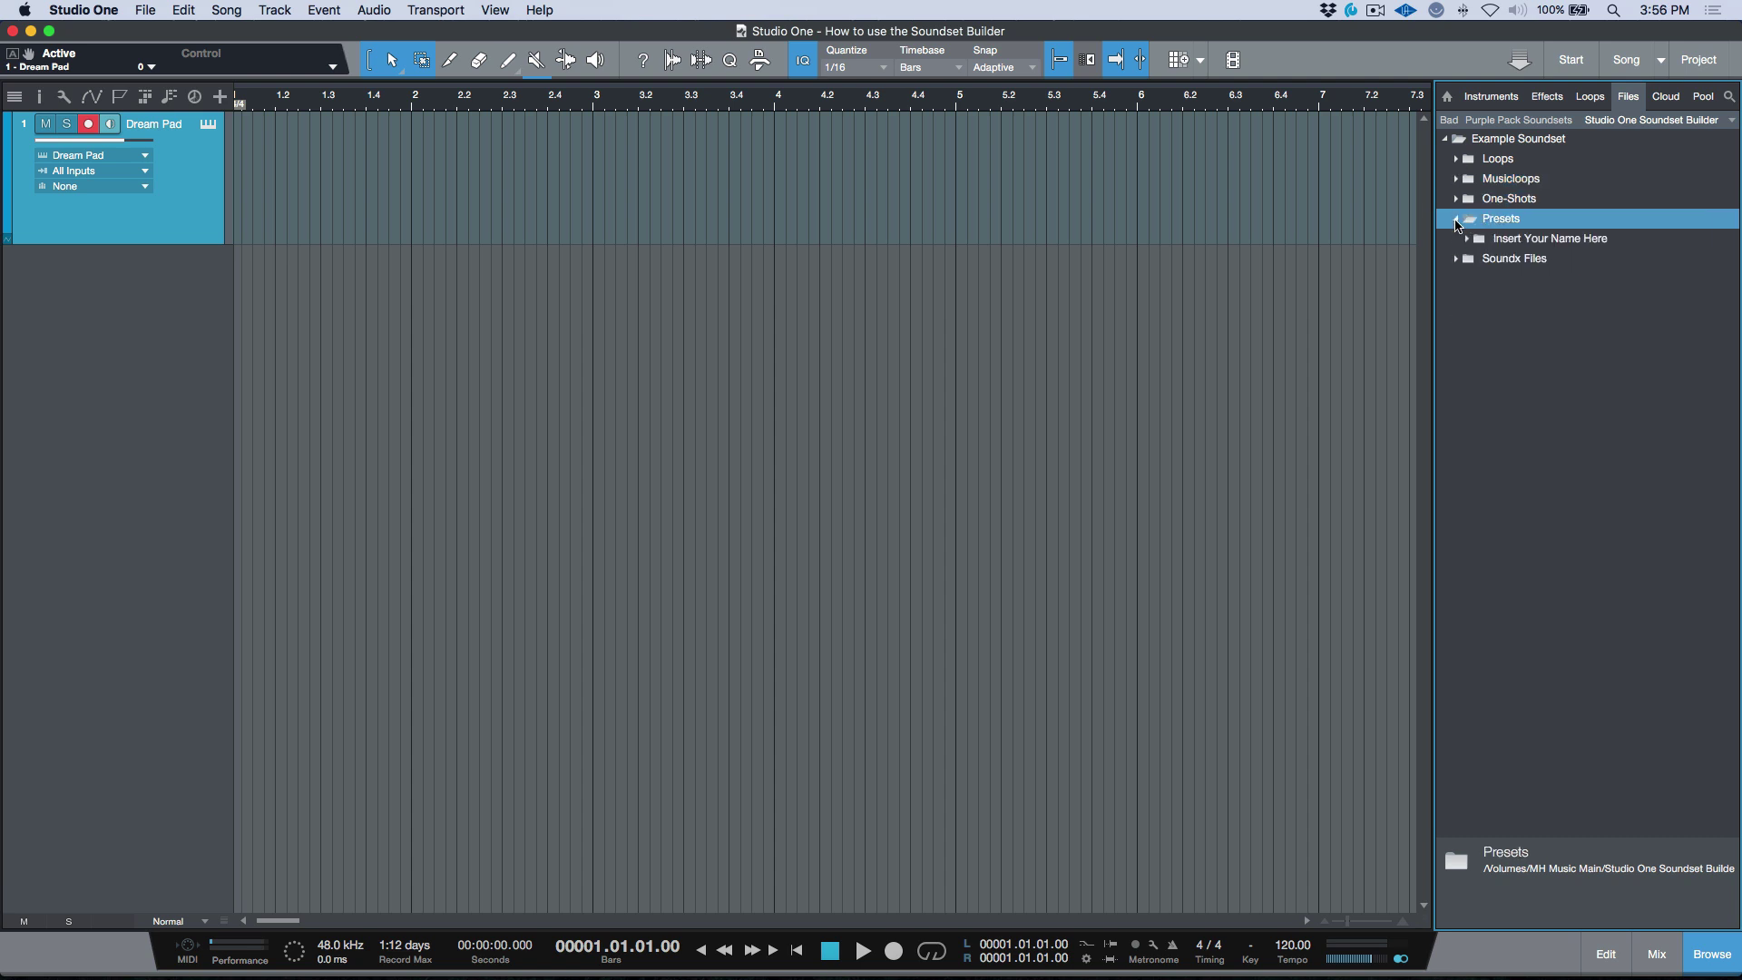
click(1468, 240)
click(1458, 220)
click(1460, 242)
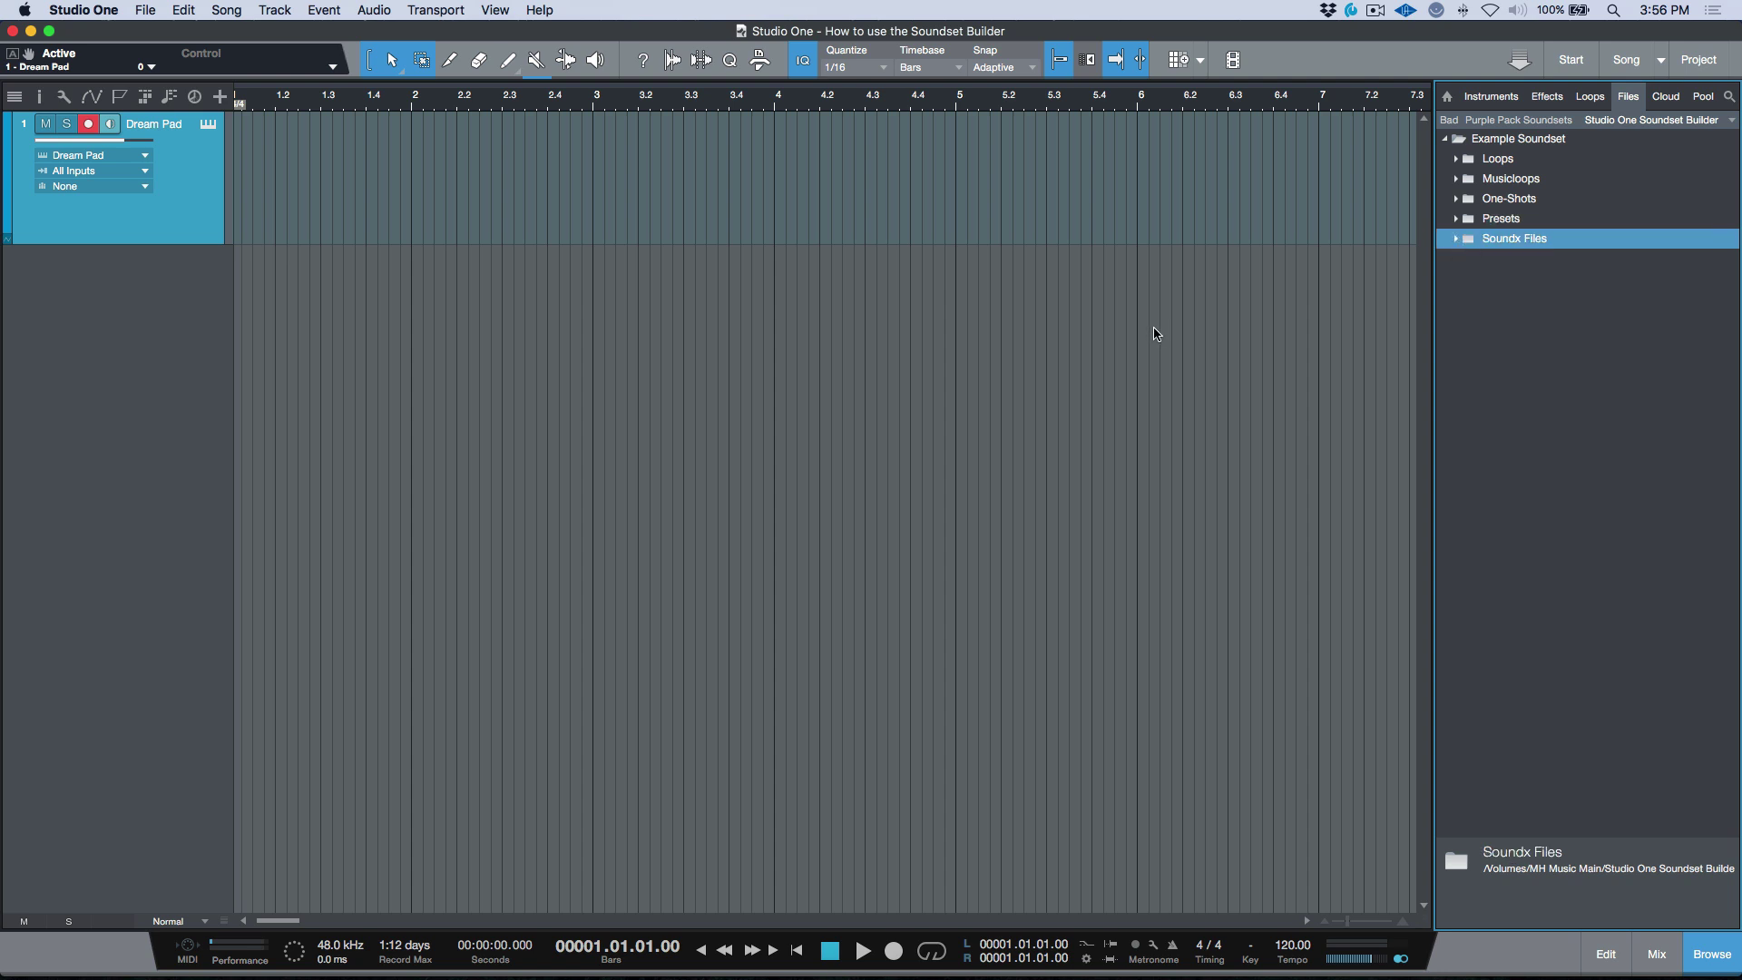
Check Sound Set Builder 4 for macOS under Cloud > PreSonus Exchange > Extensions.
click(1448, 98)
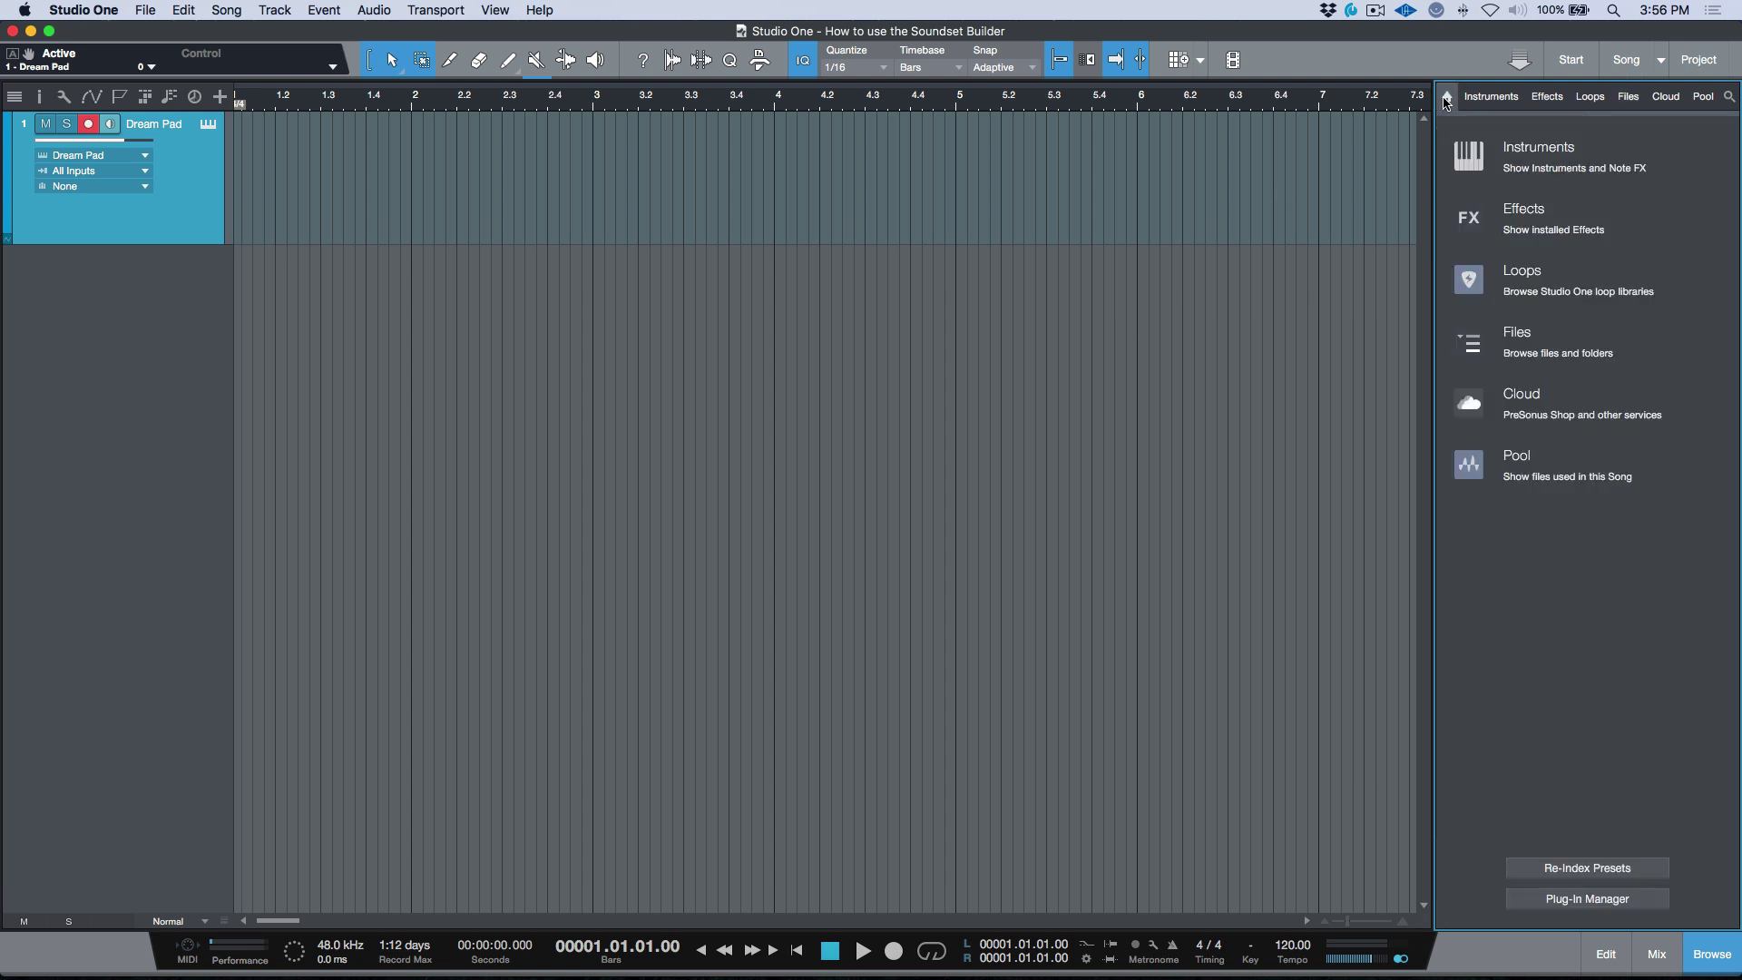
click(1530, 396)
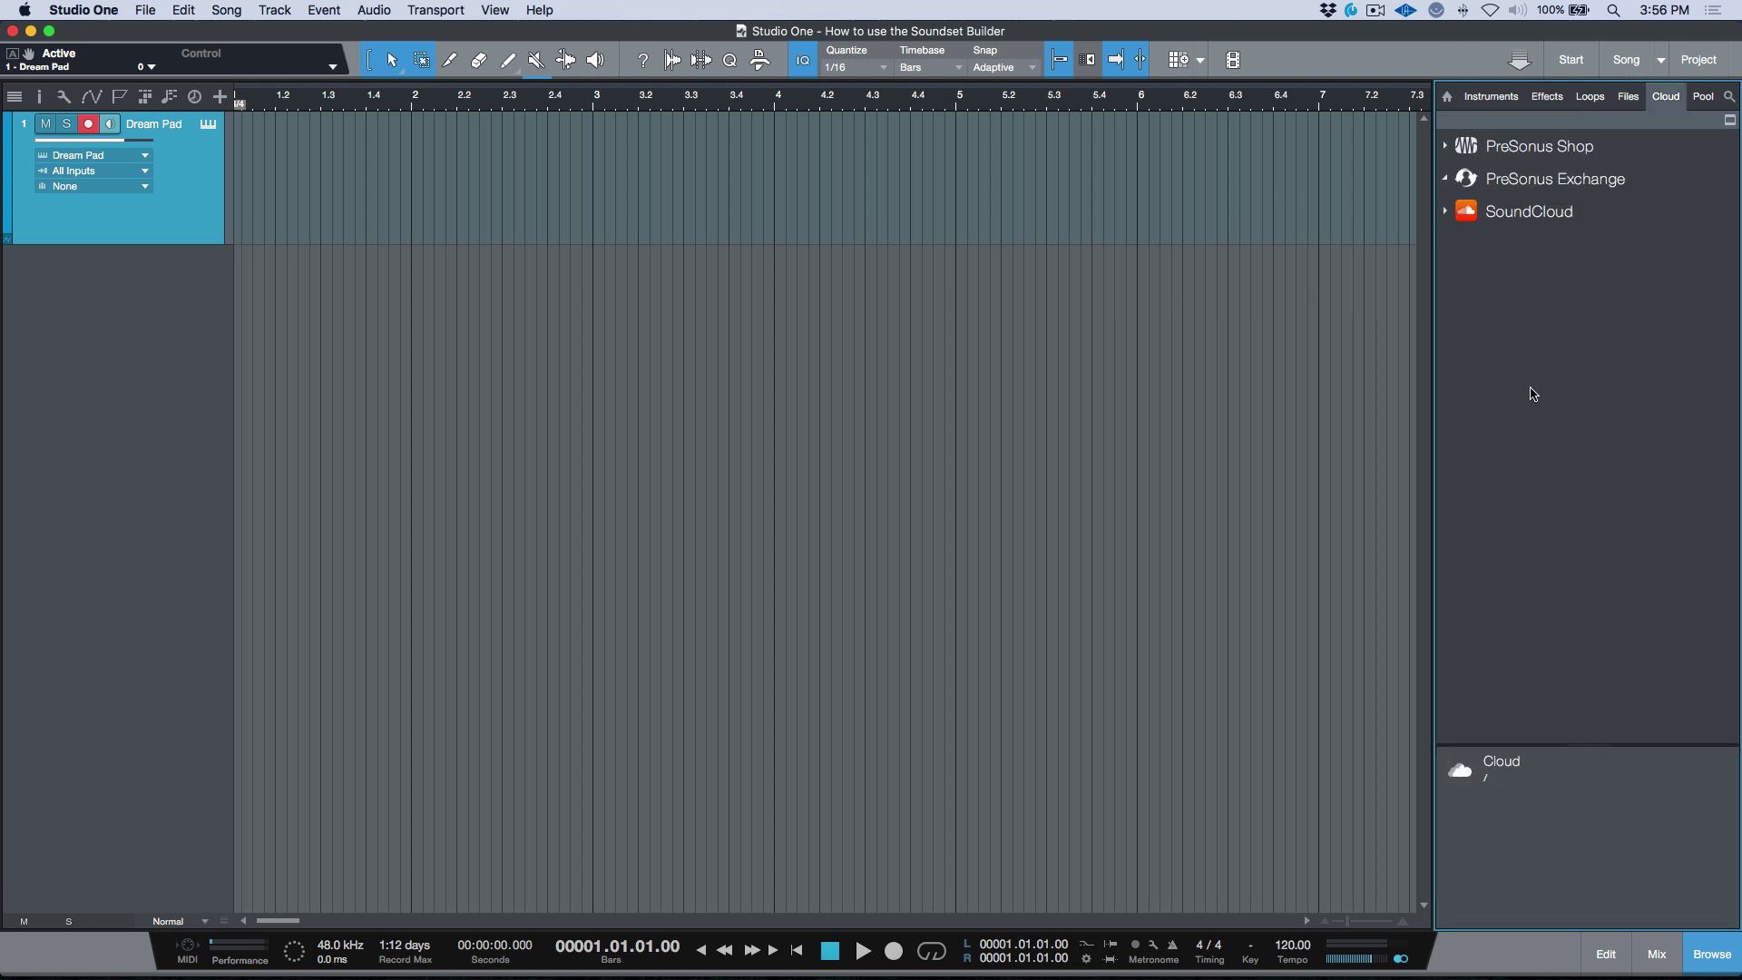
double_click(1557, 181)
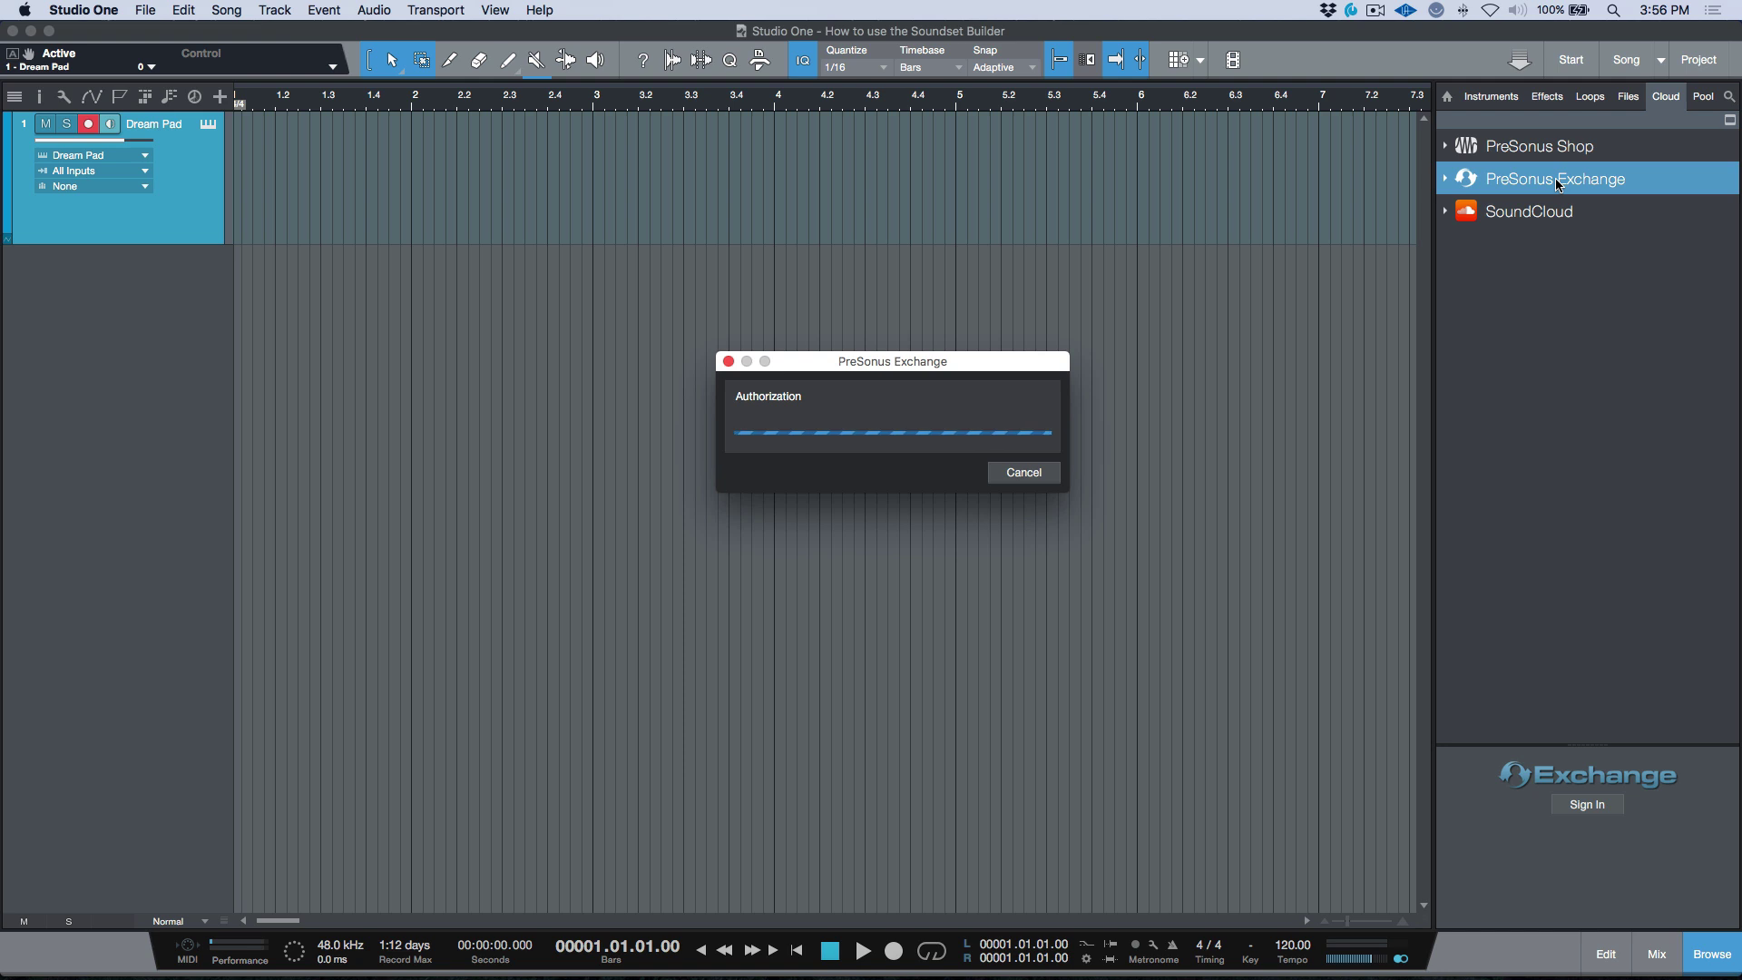
double_click(1536, 204)
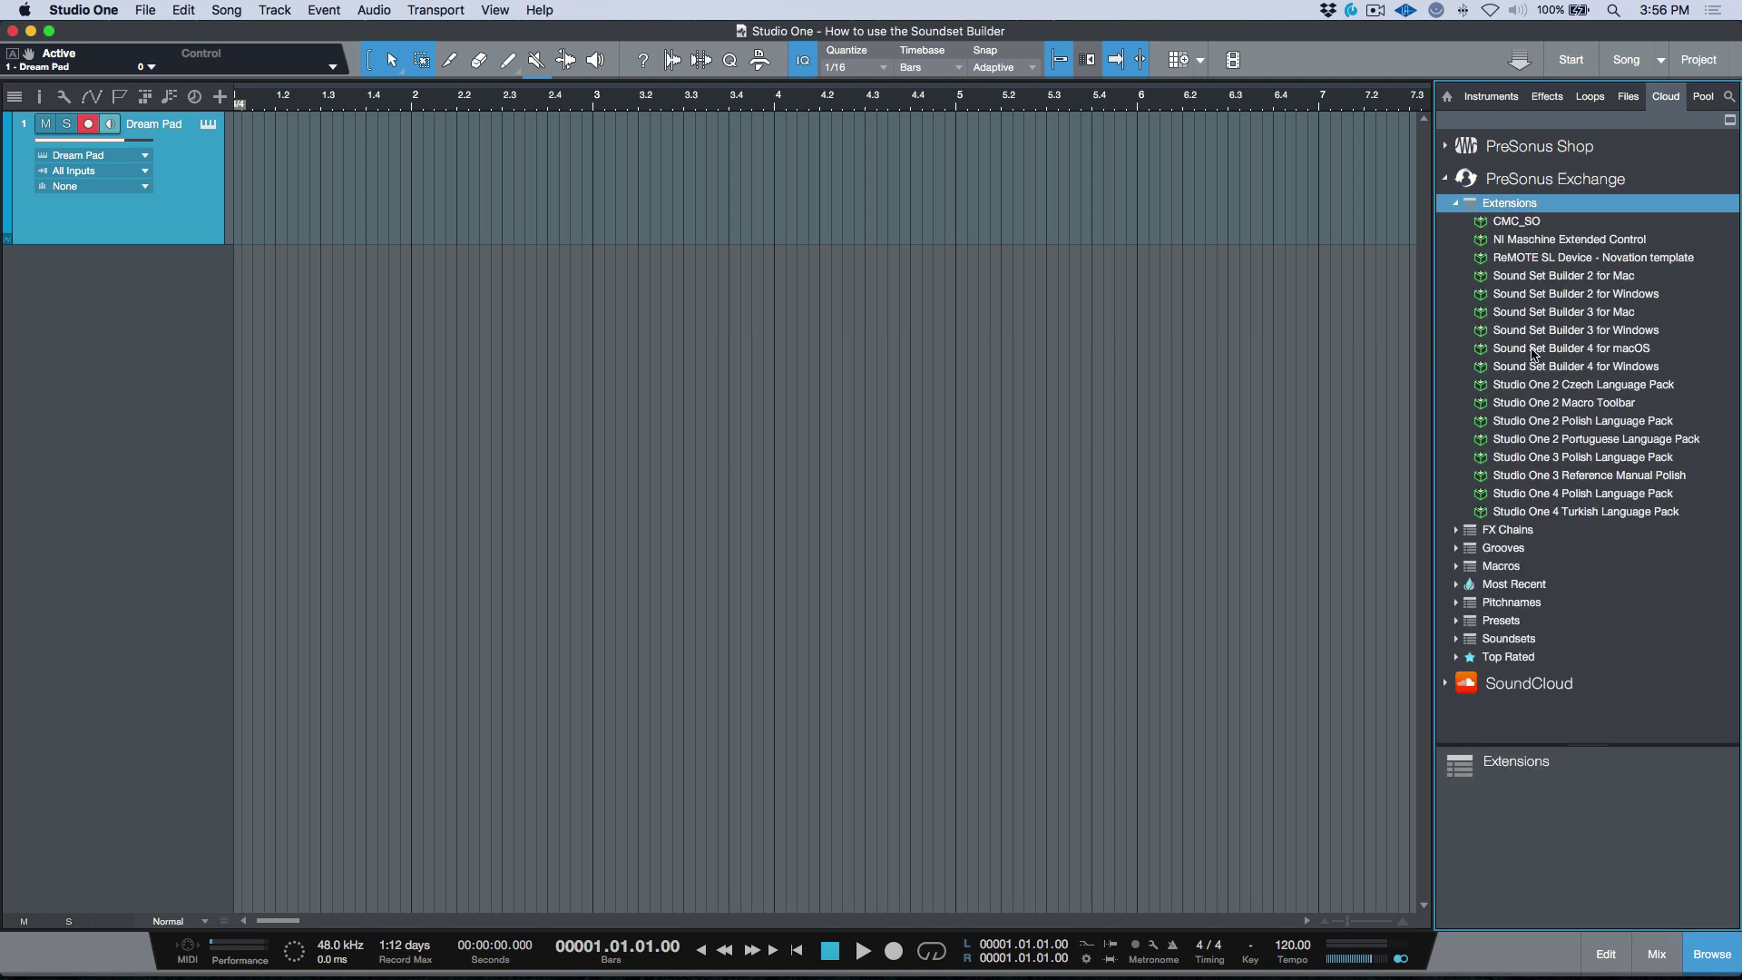
click(1541, 351)
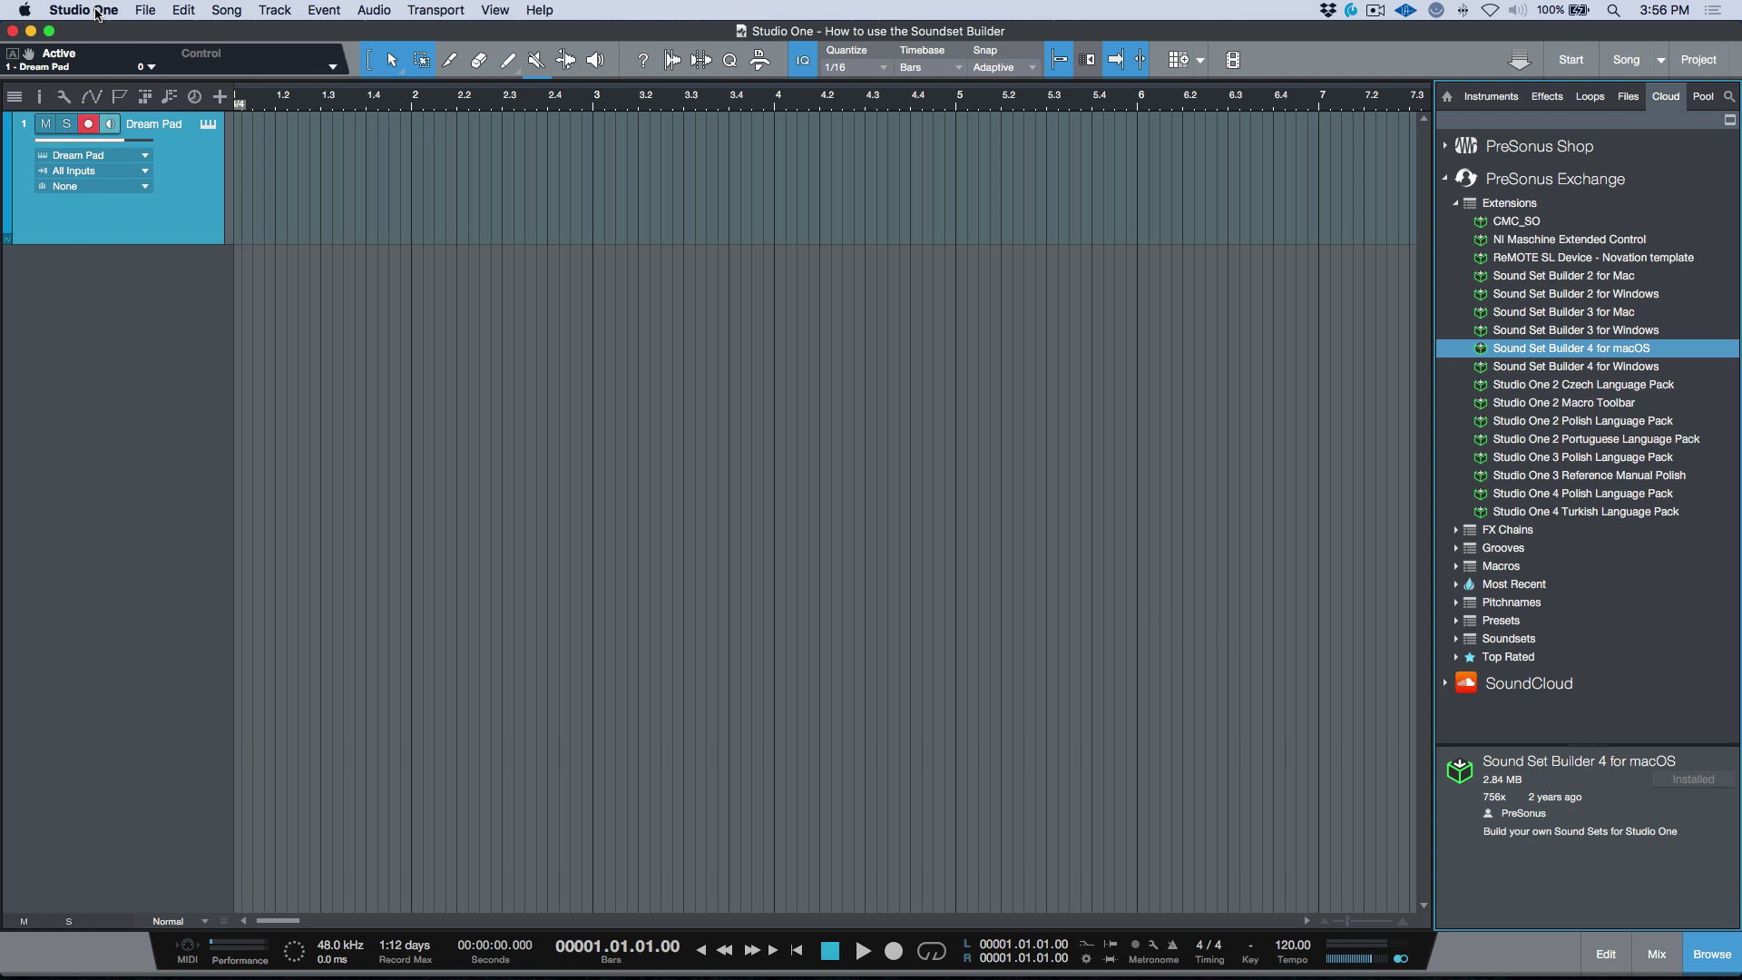
Review the installed Studio One Extensions, then collapse the PreSonus Exchange content.
click(97, 11)
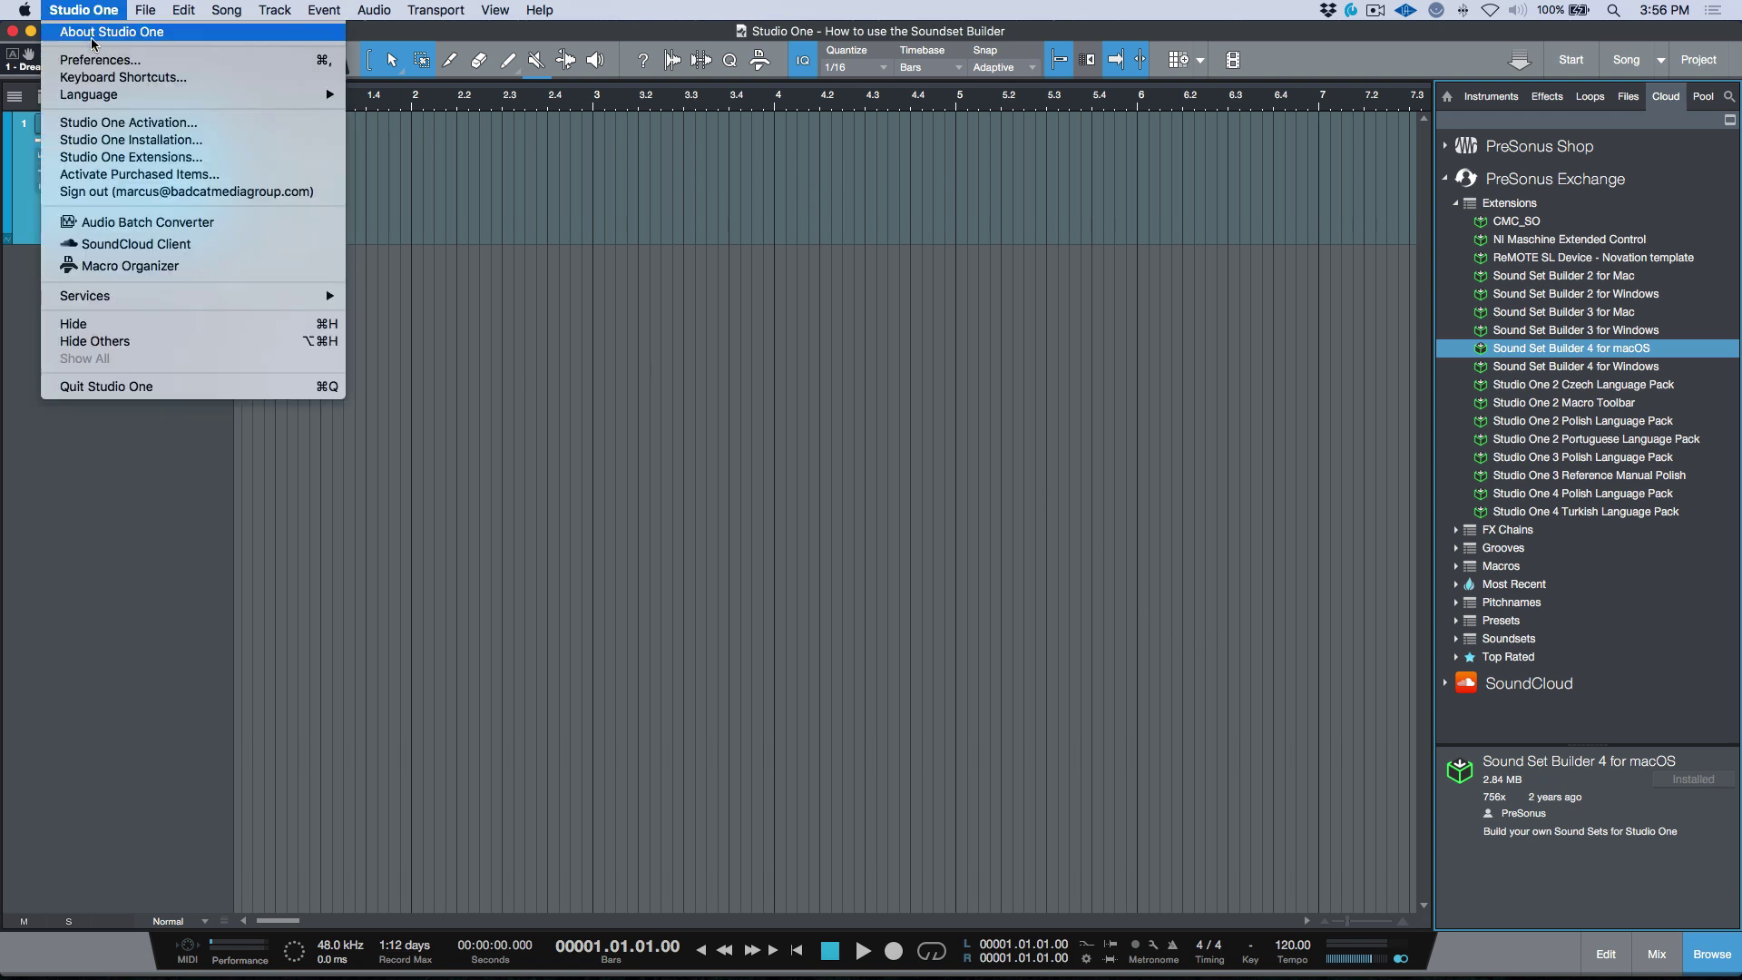
click(148, 158)
click(750, 59)
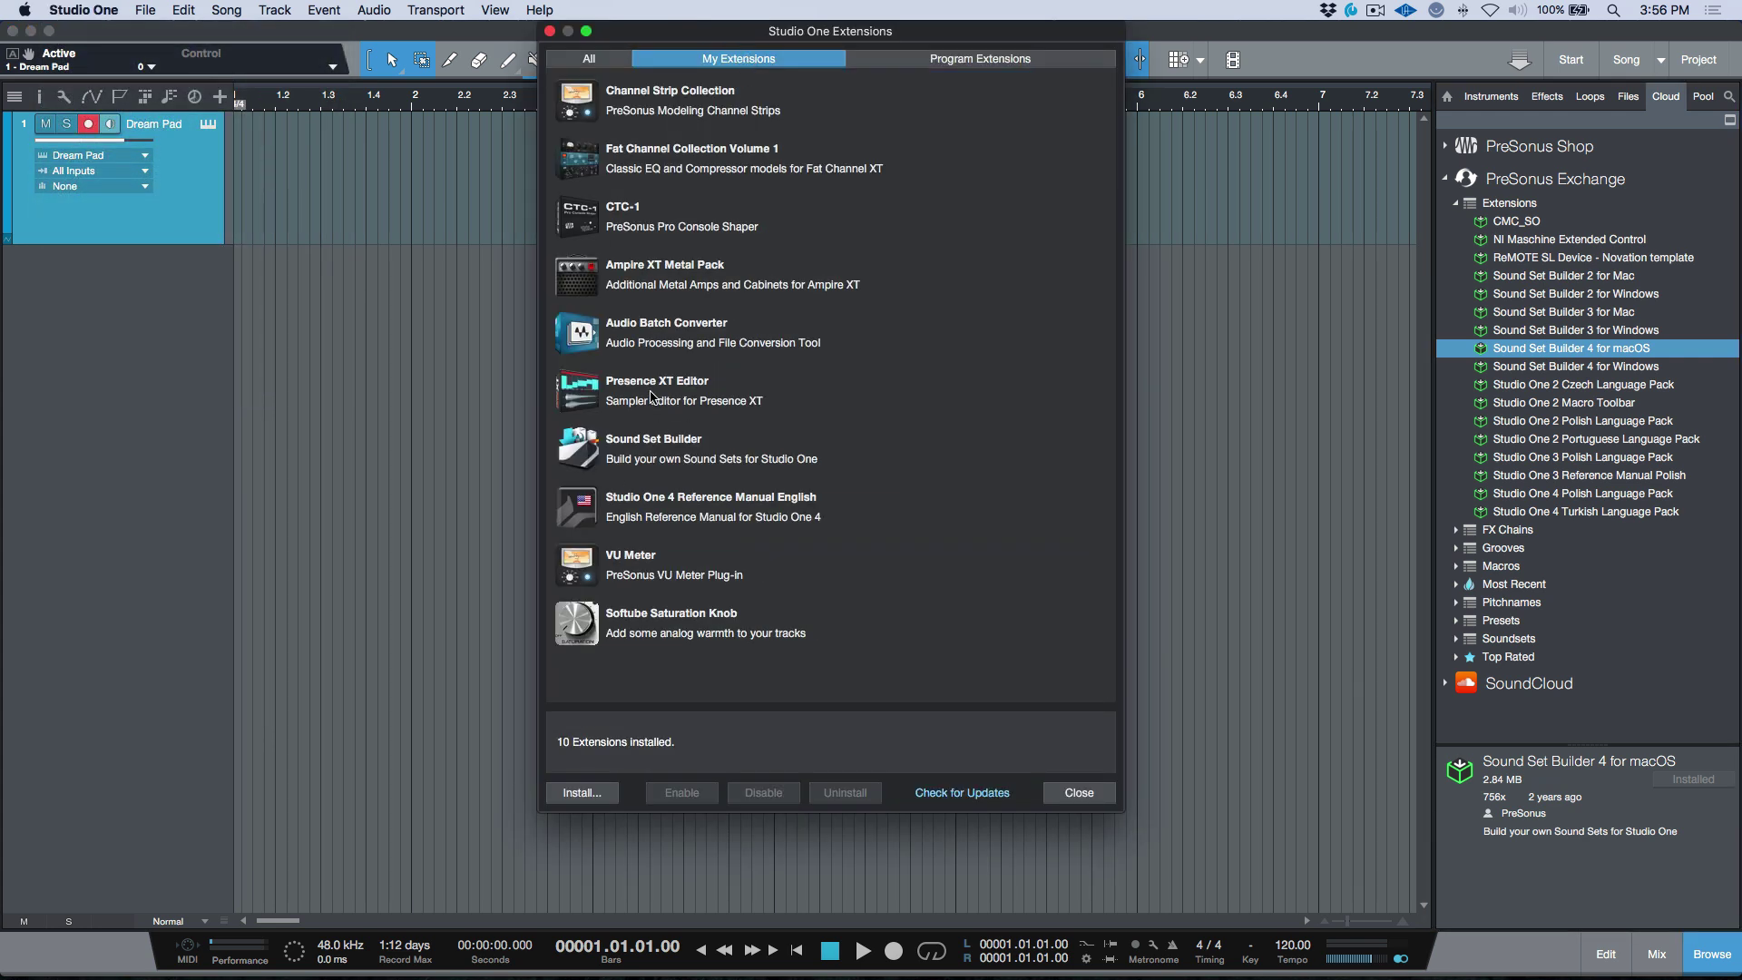
click(1061, 793)
double_click(1495, 181)
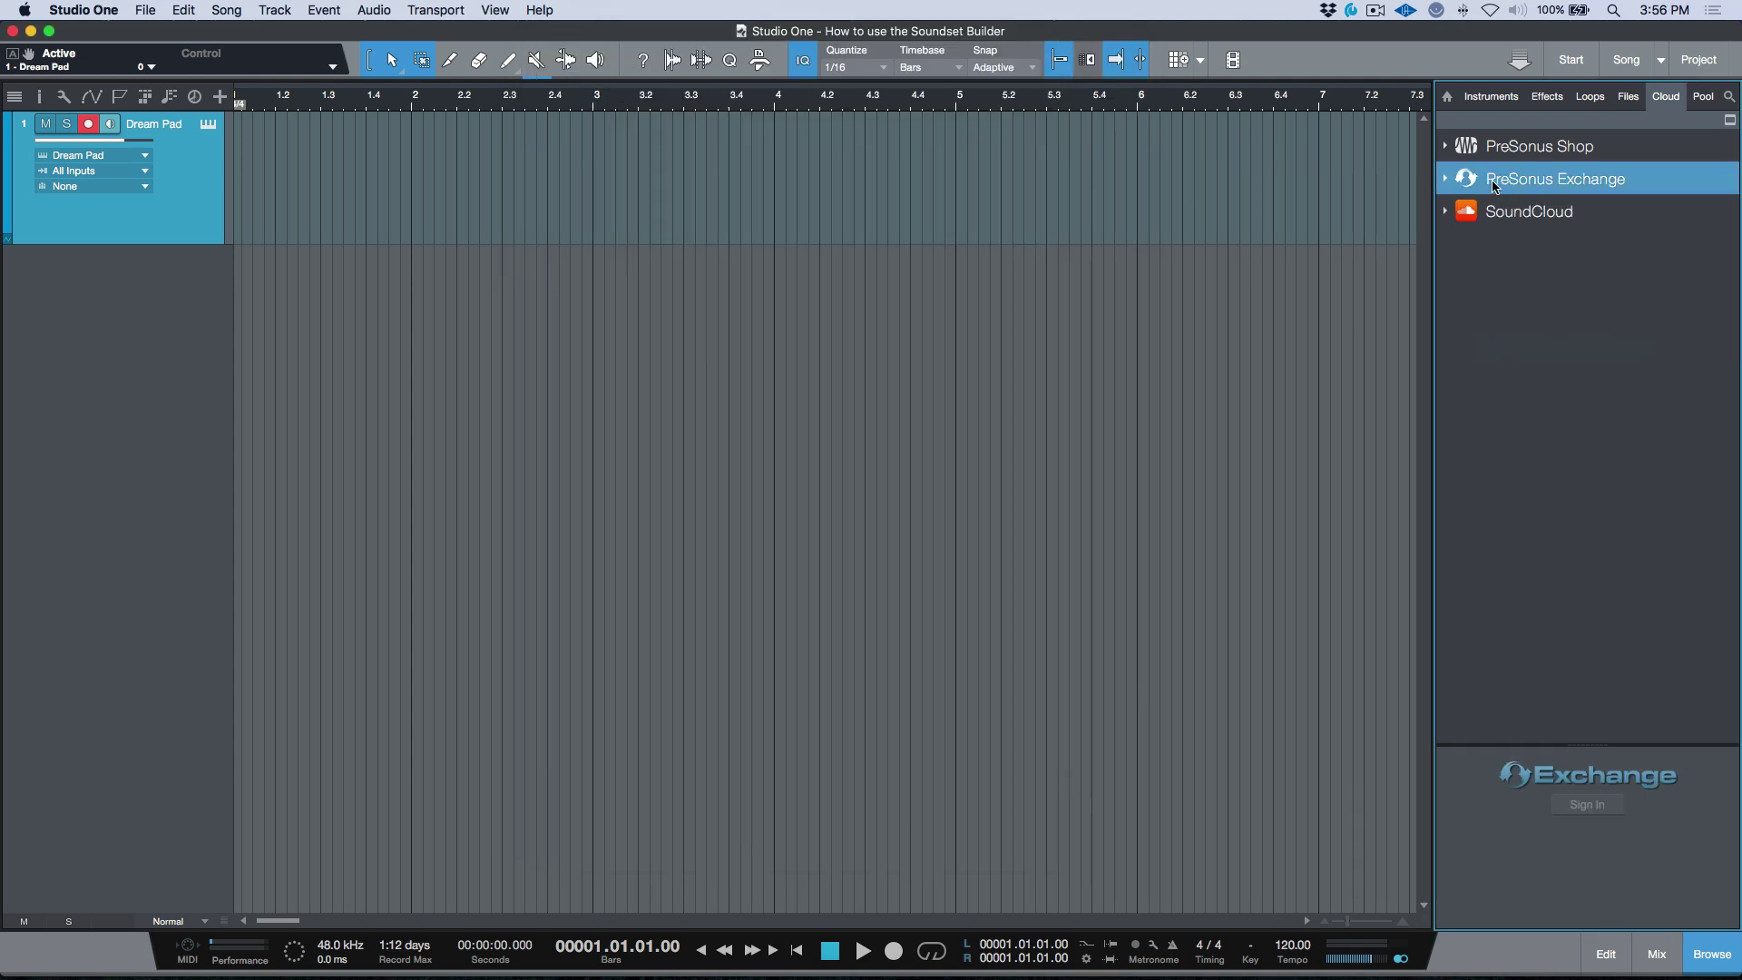
Show the expanded Example Soundset folder in the Files browser and switch to Finder.
click(1629, 97)
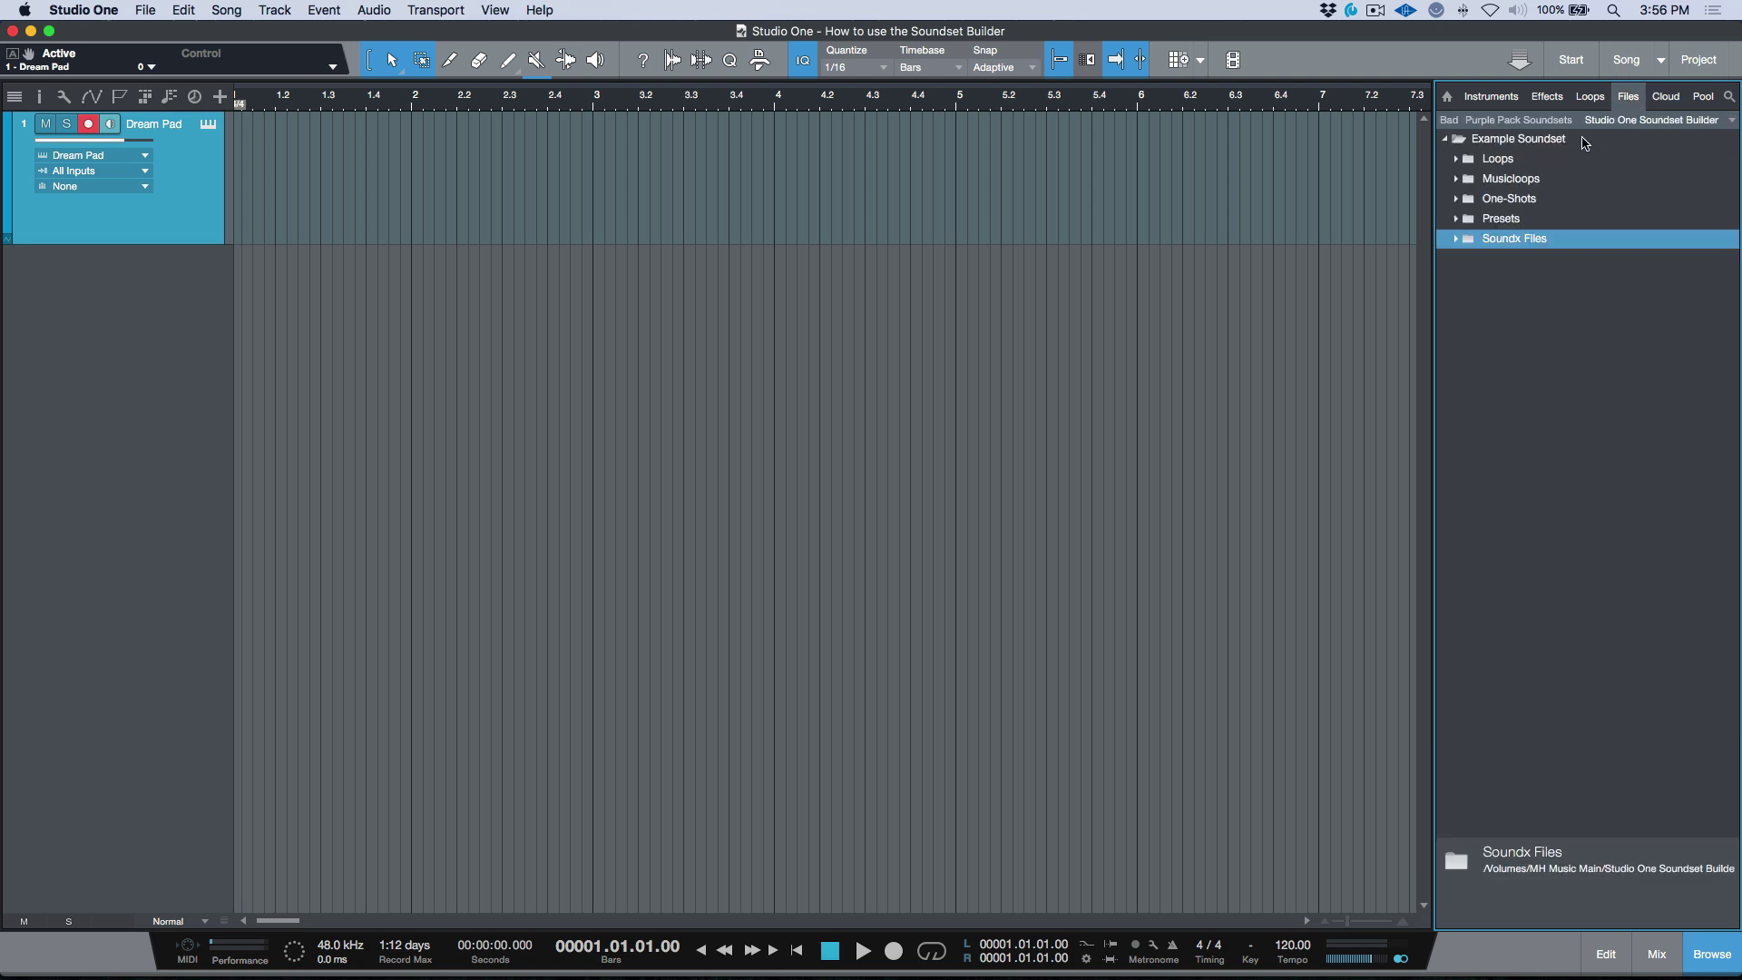
double_click(1585, 143)
click(1446, 142)
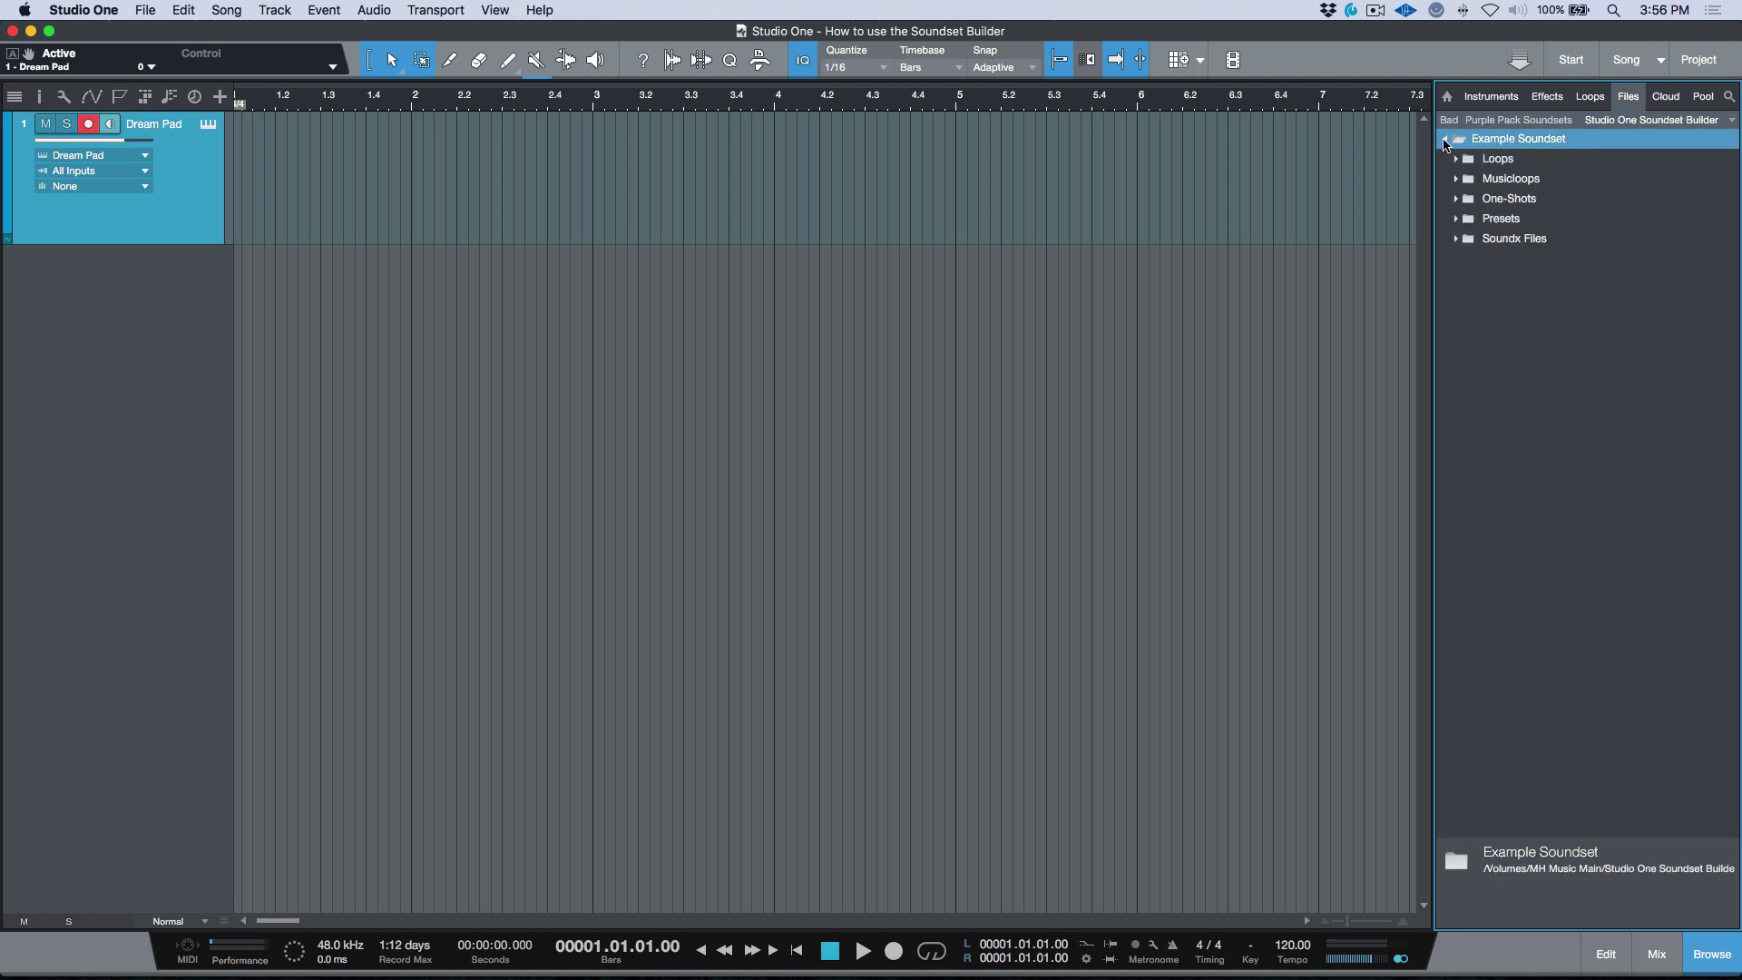
key(super+Tab)
key(super+Tab)
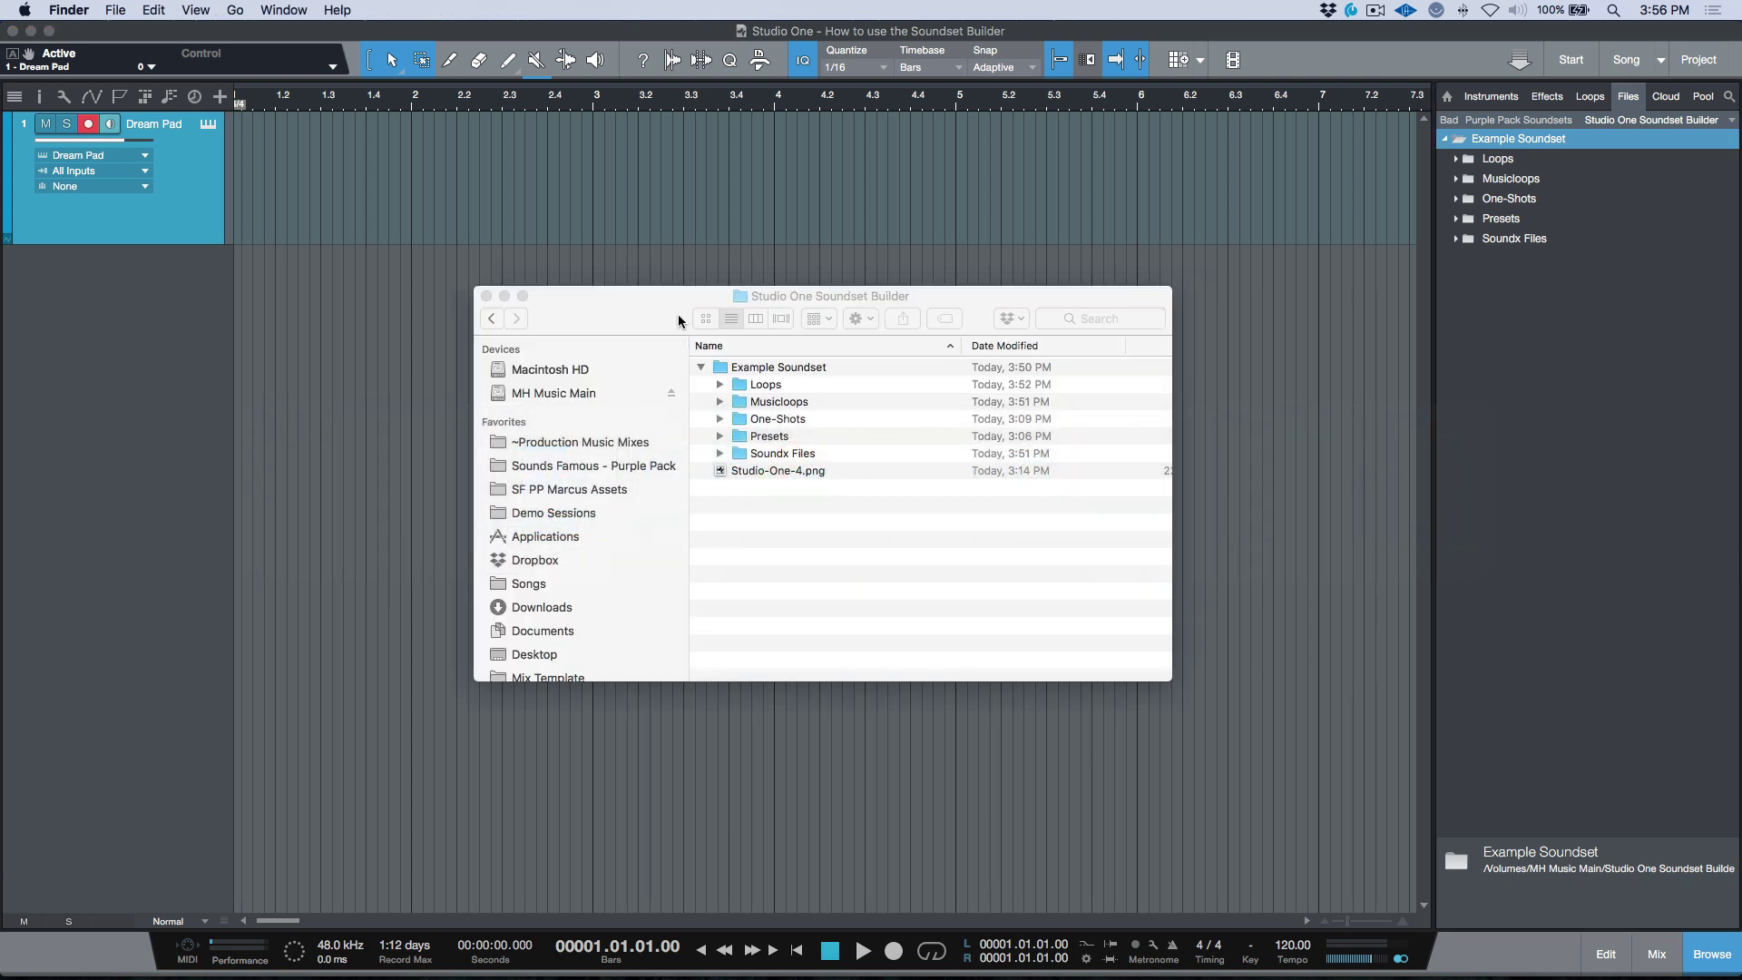
click(701, 369)
click(702, 368)
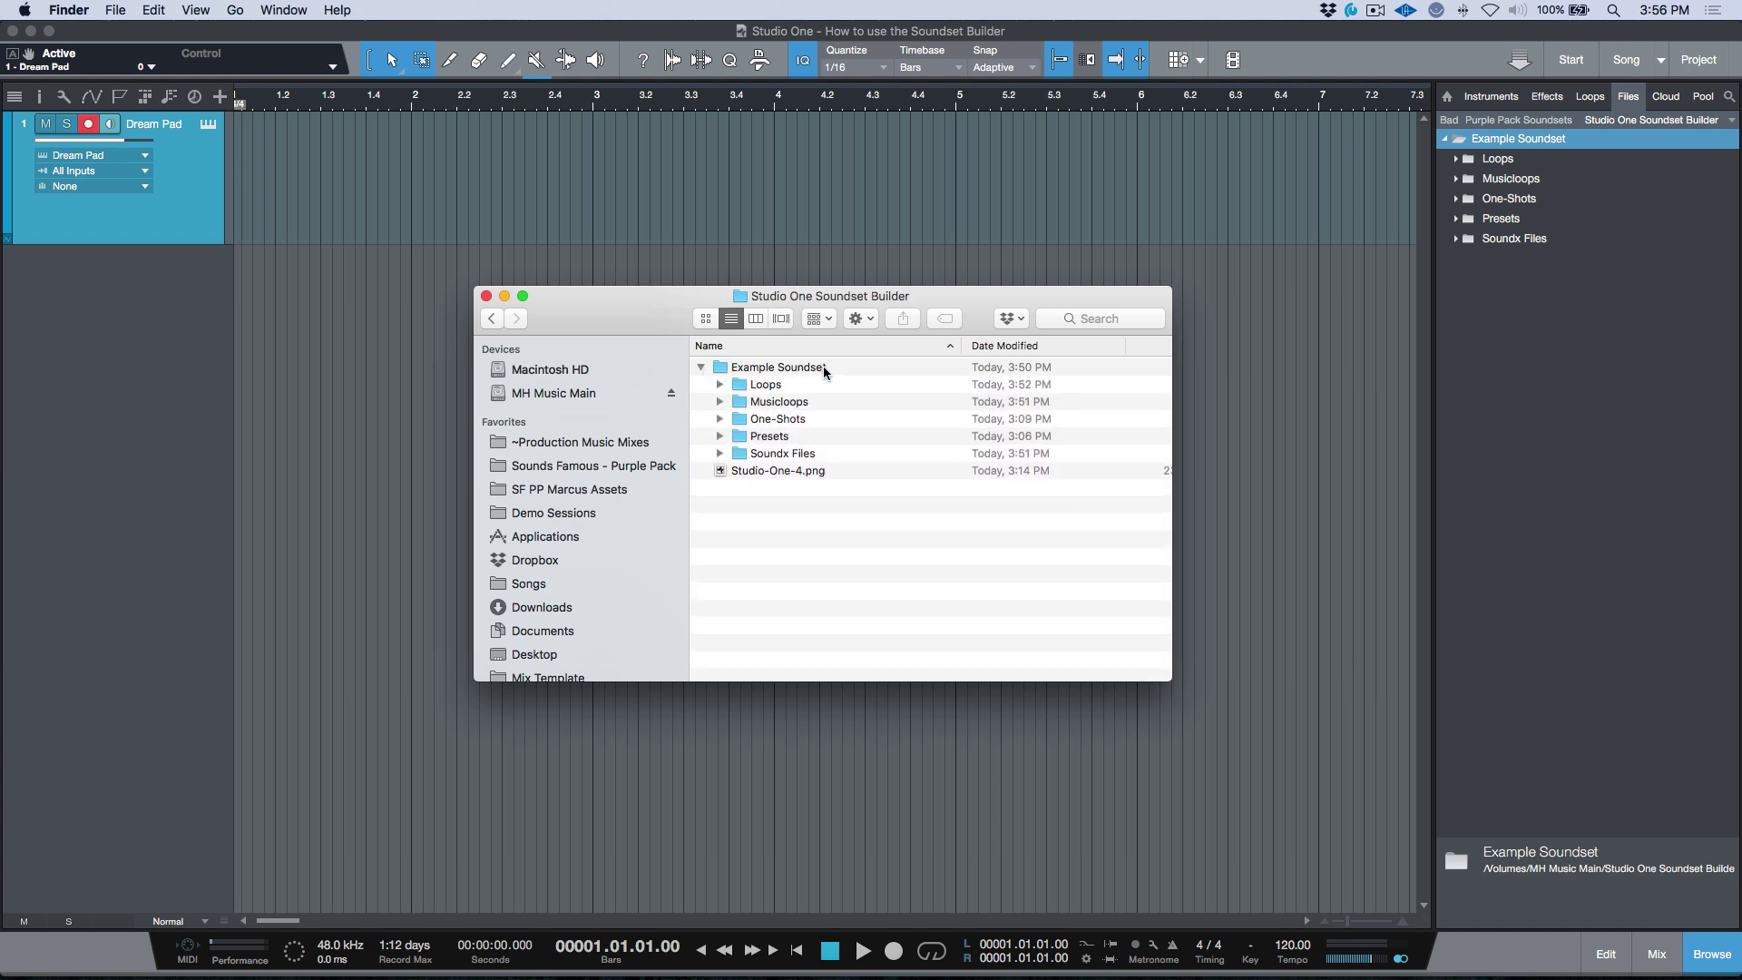
click(720, 385)
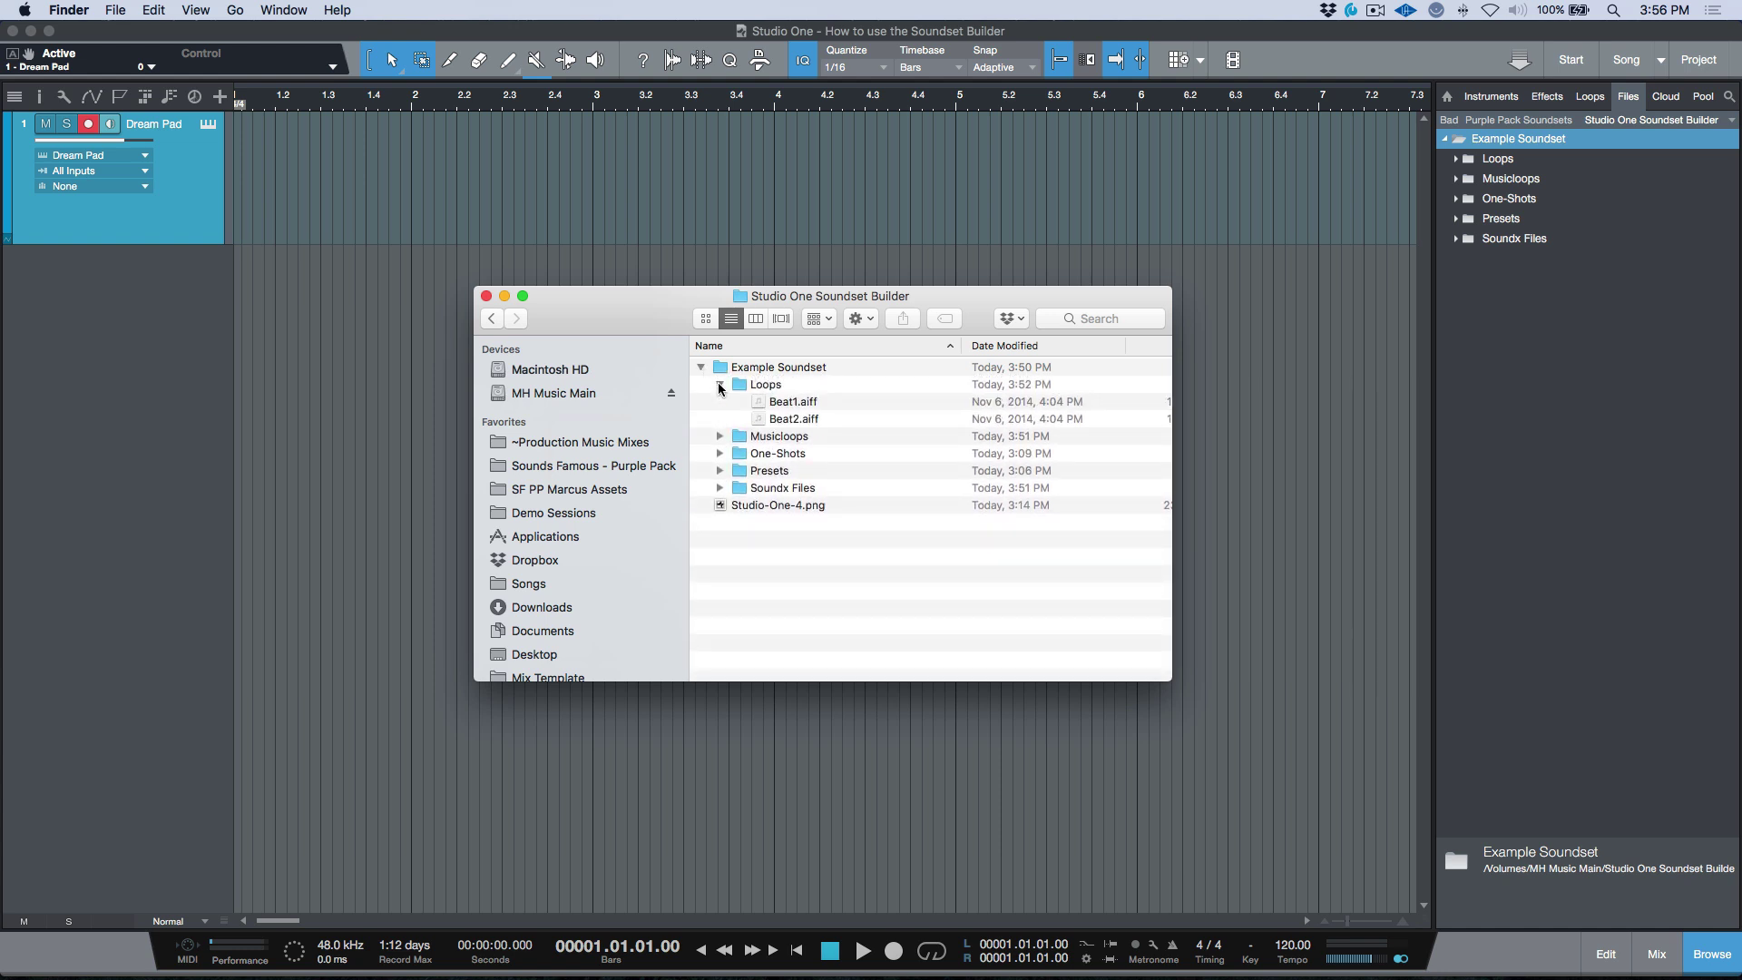
click(720, 387)
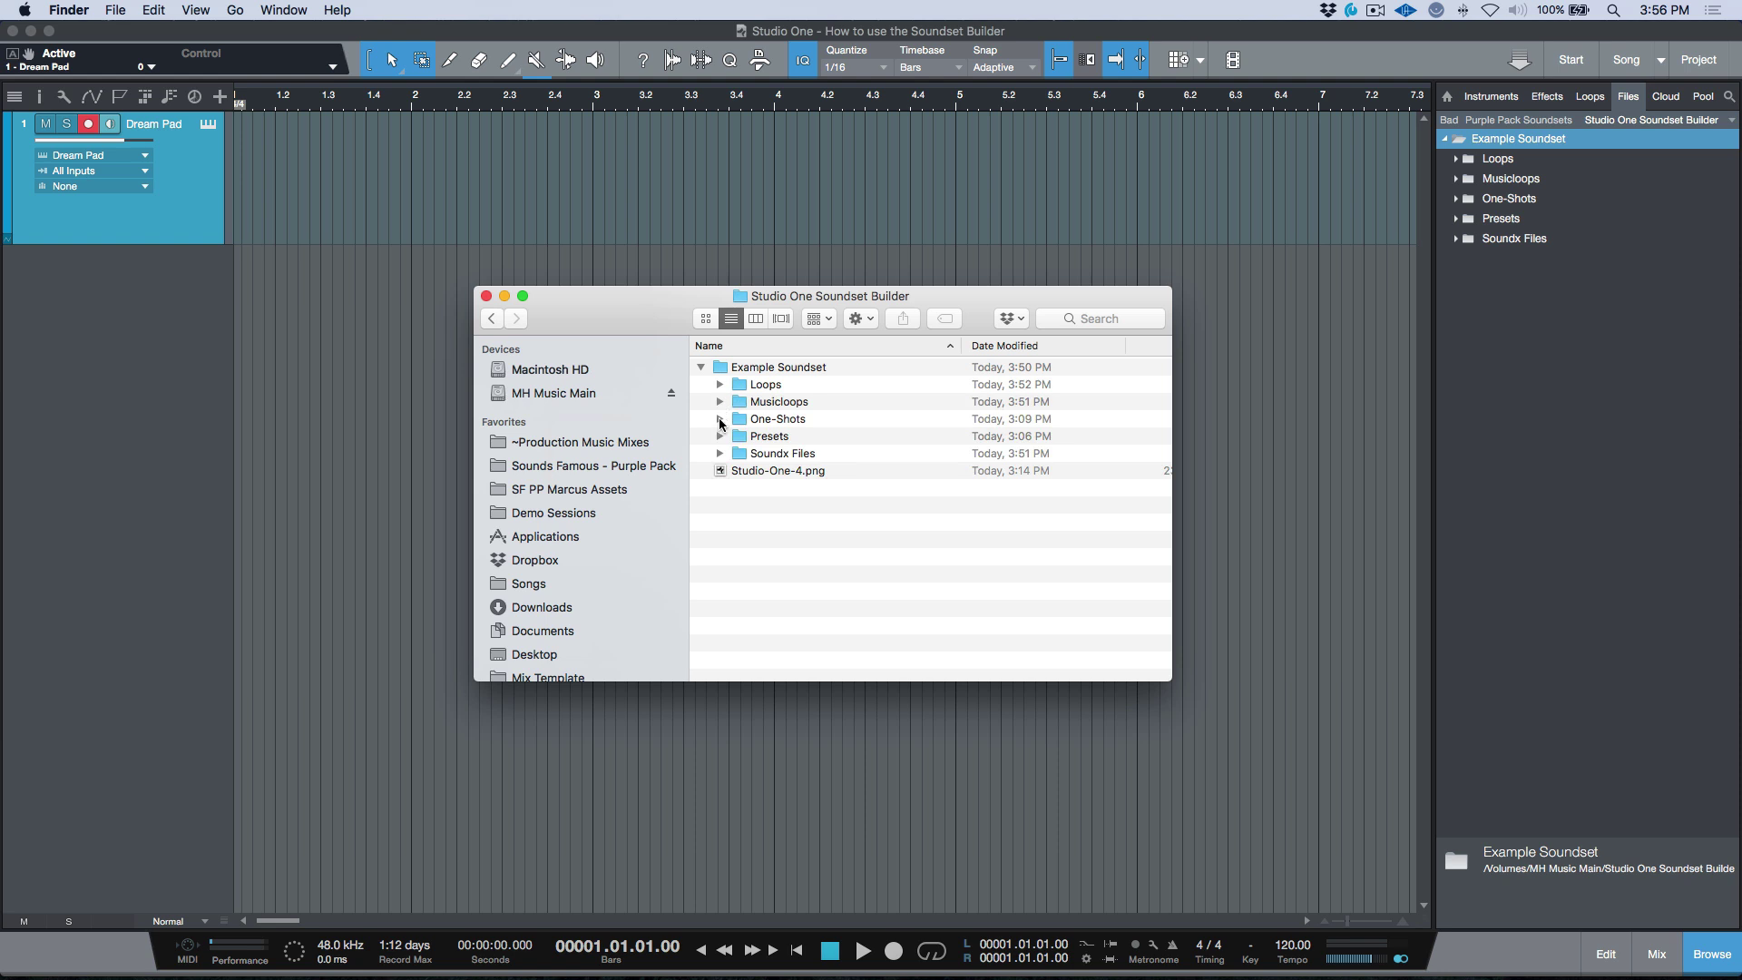
click(720, 419)
click(719, 420)
click(721, 419)
click(721, 419)
click(721, 437)
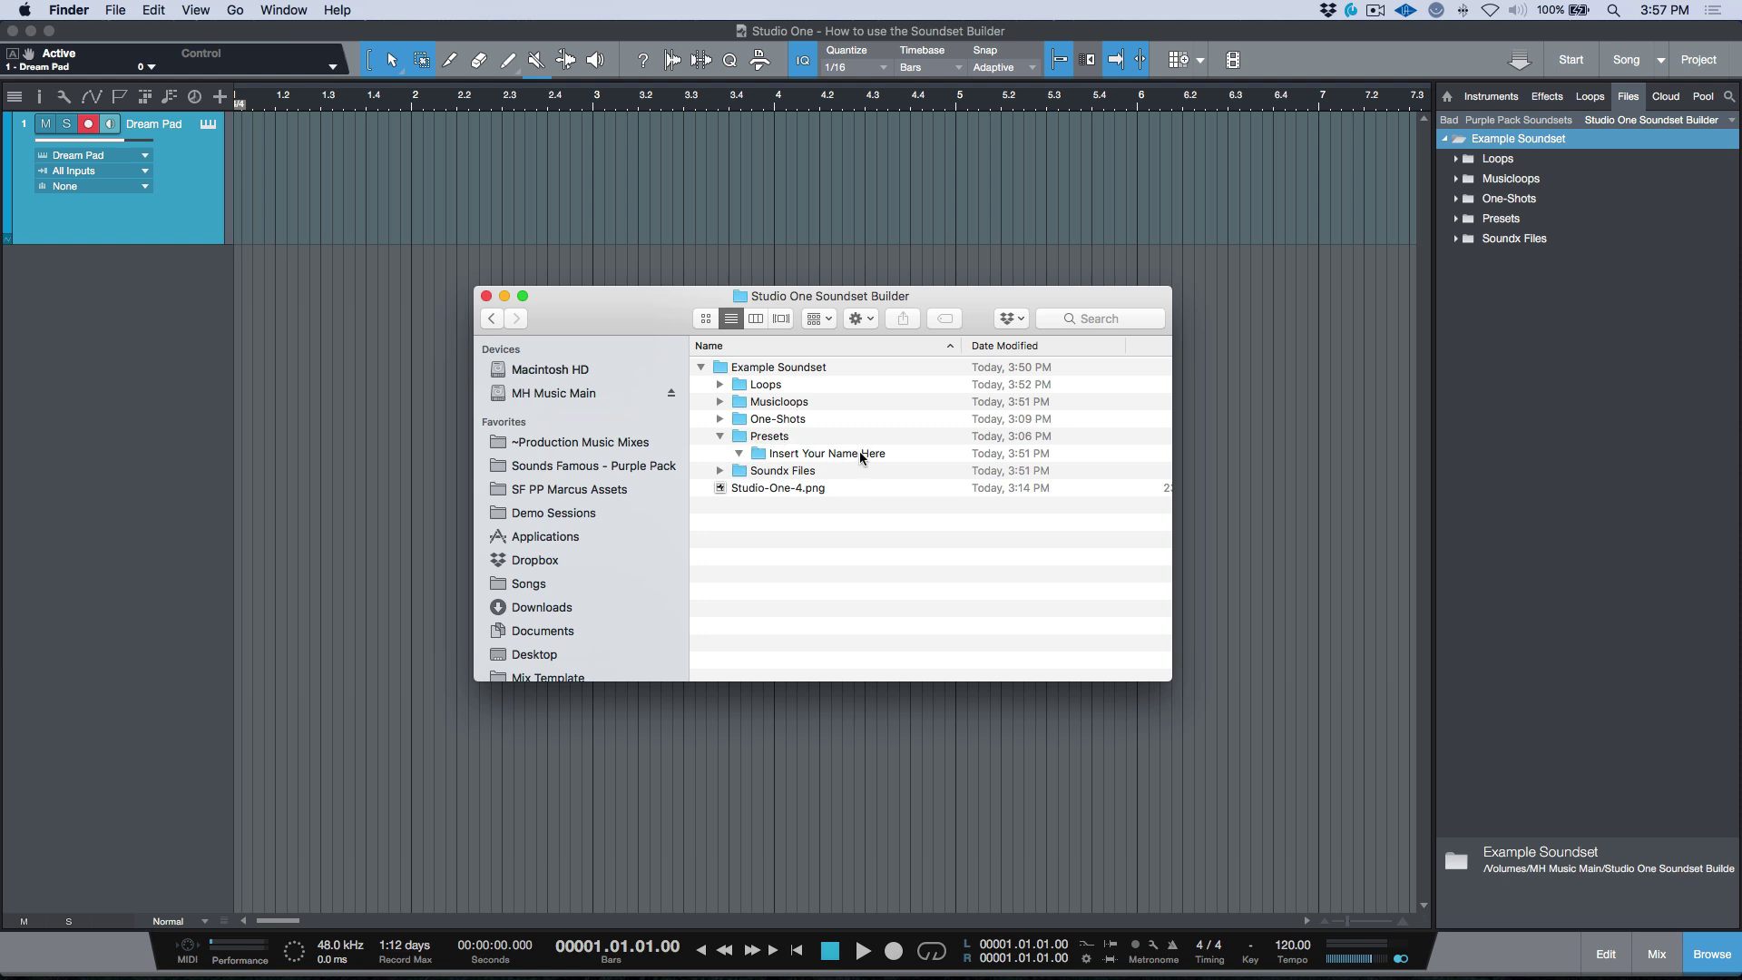
click(721, 437)
Close the Soundset Builder Finder window and open the Dream Pad Presence XT preset list.
click(486, 296)
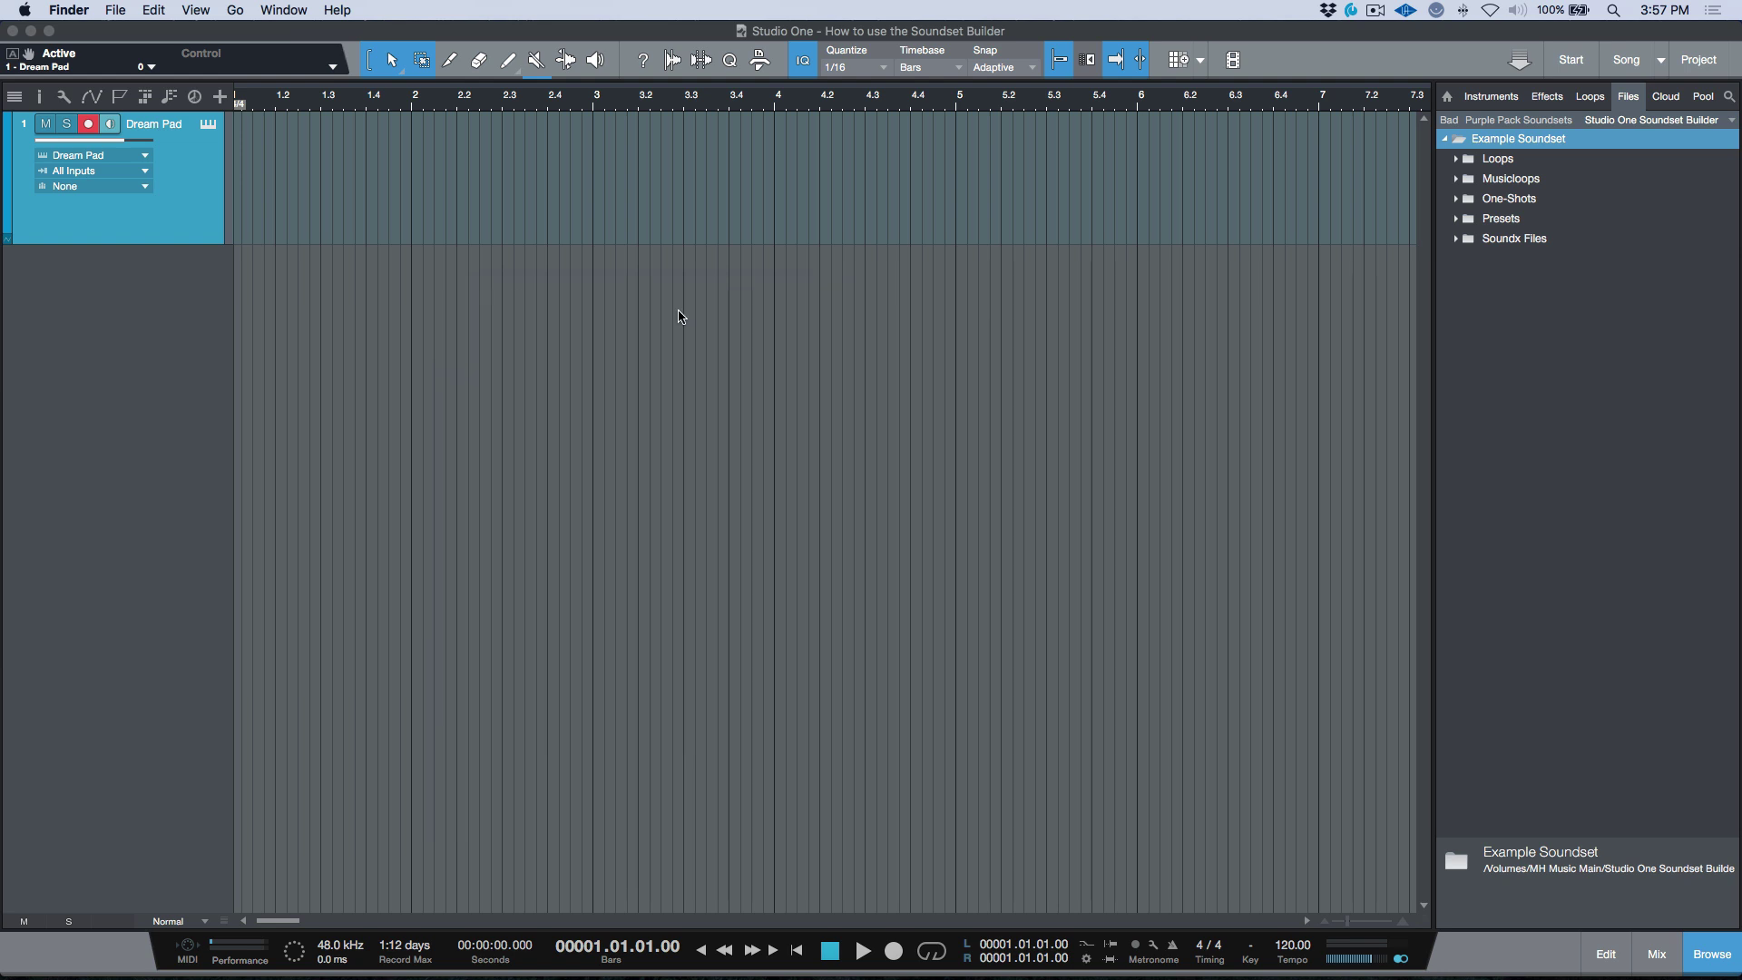
click(209, 125)
click(577, 143)
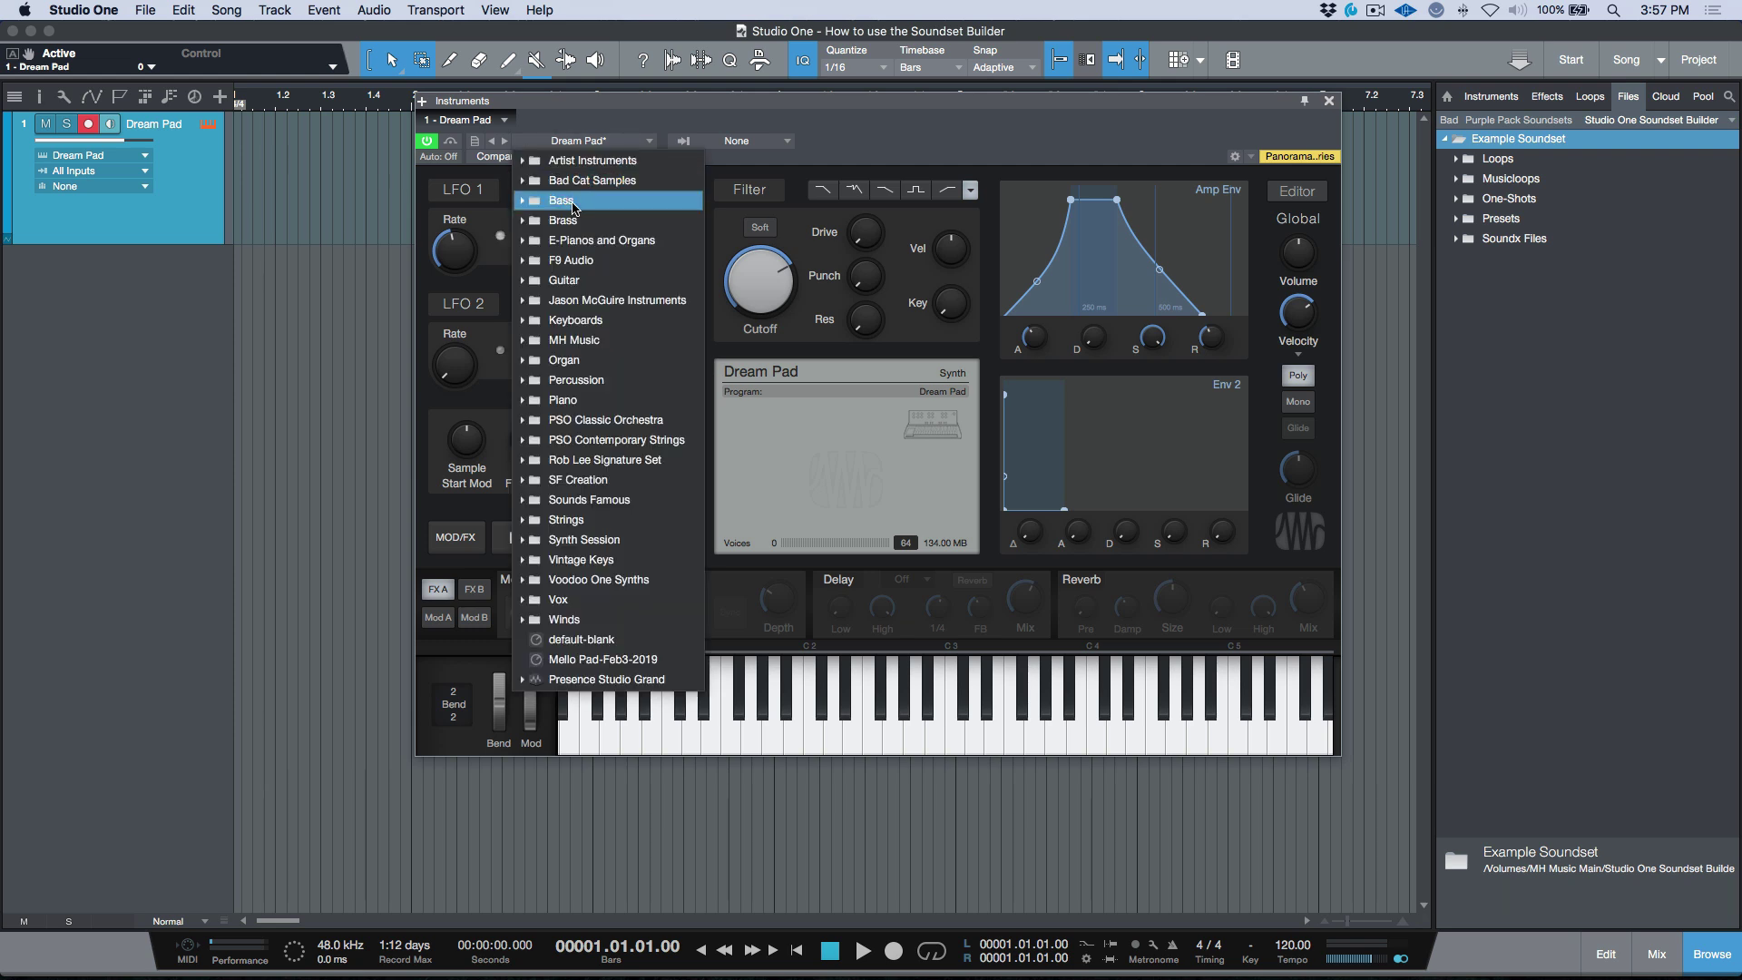
Browse the Keyboards, Accordion and MH Music preset folders, then close everything without changing preset.
click(590, 322)
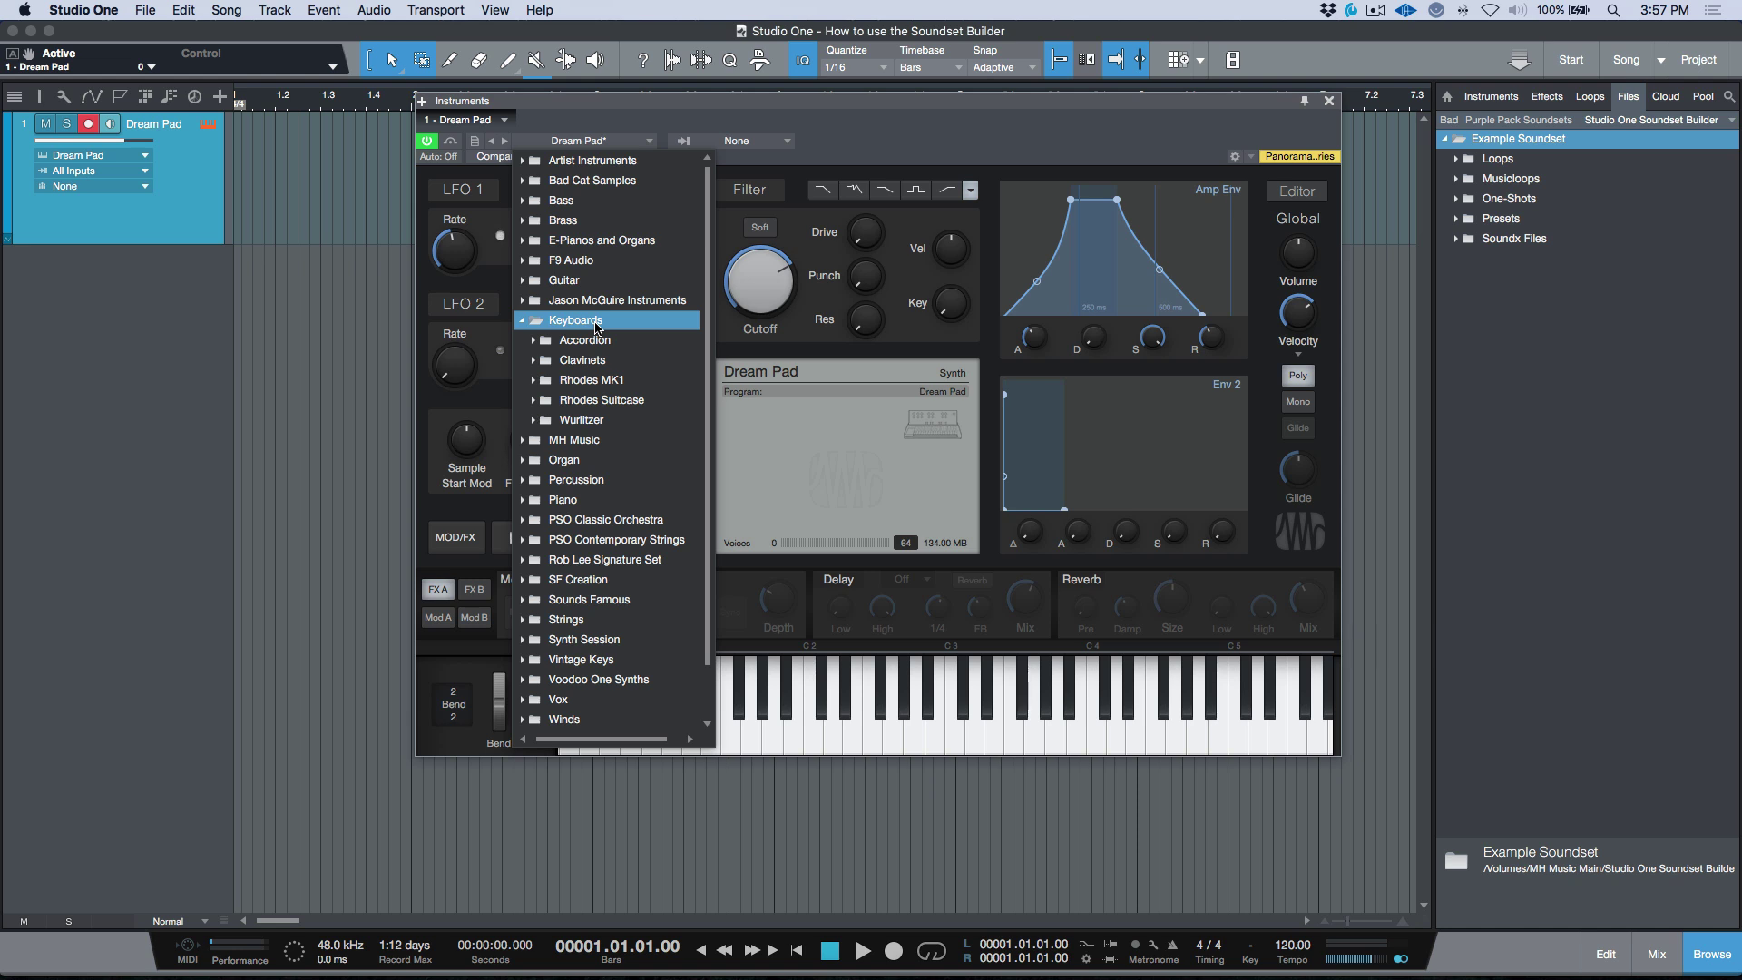
click(597, 341)
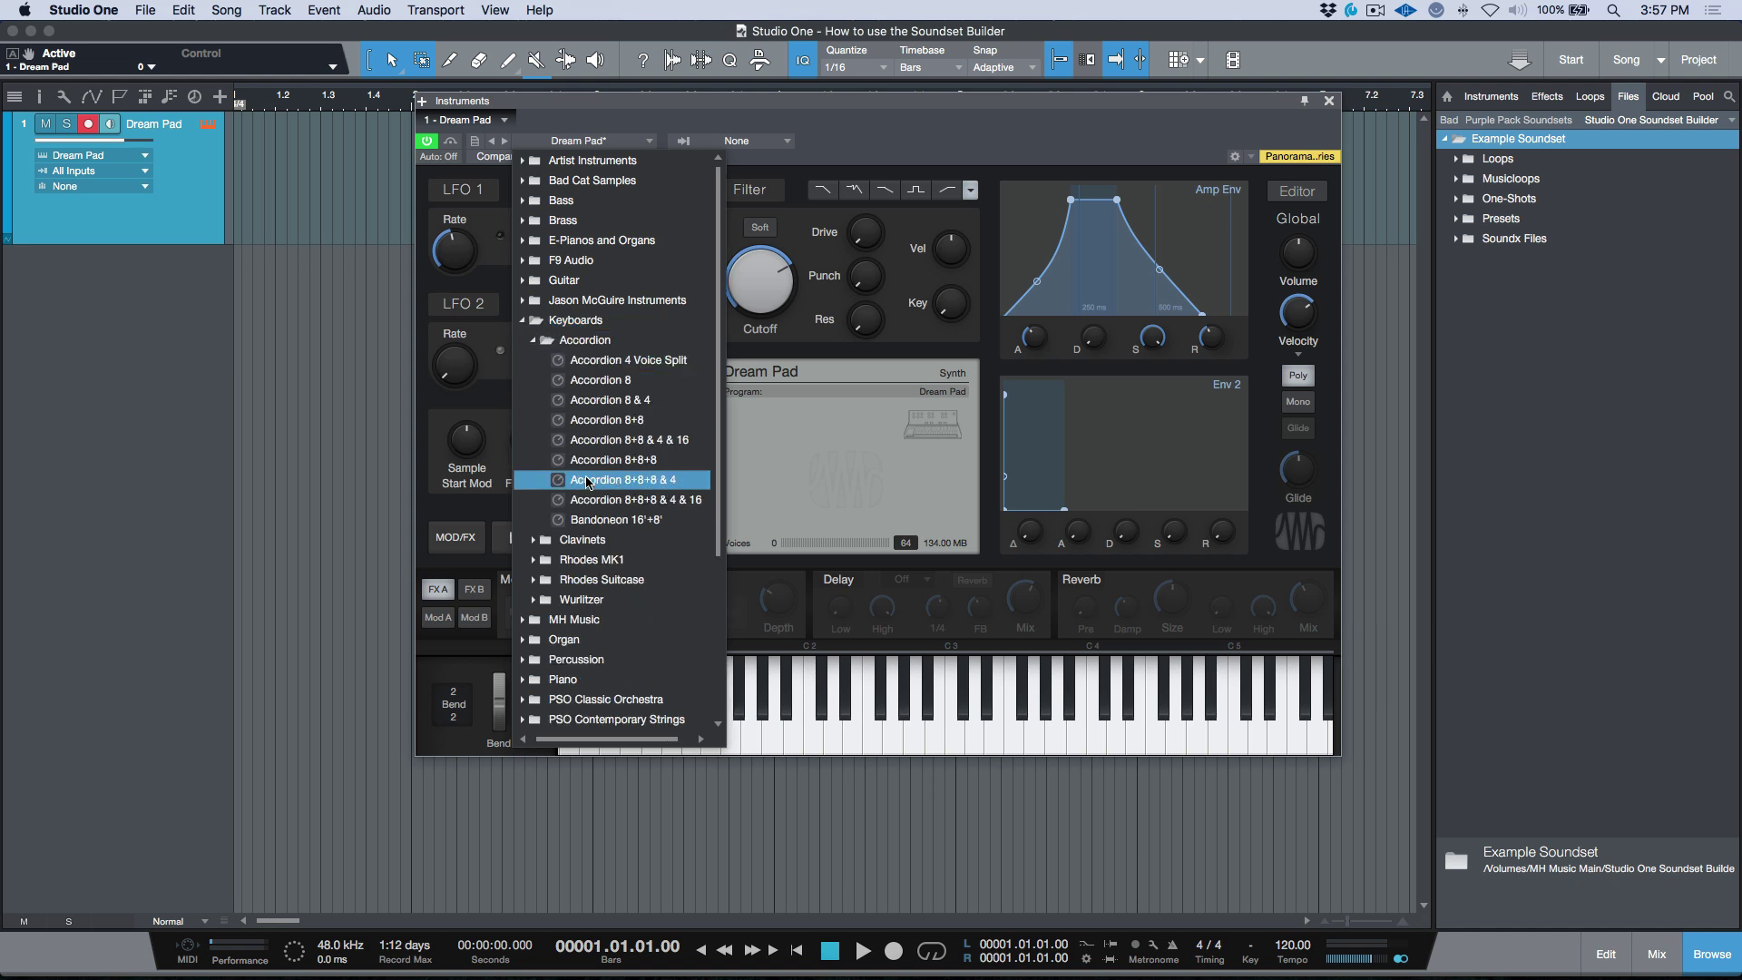
click(597, 340)
click(599, 322)
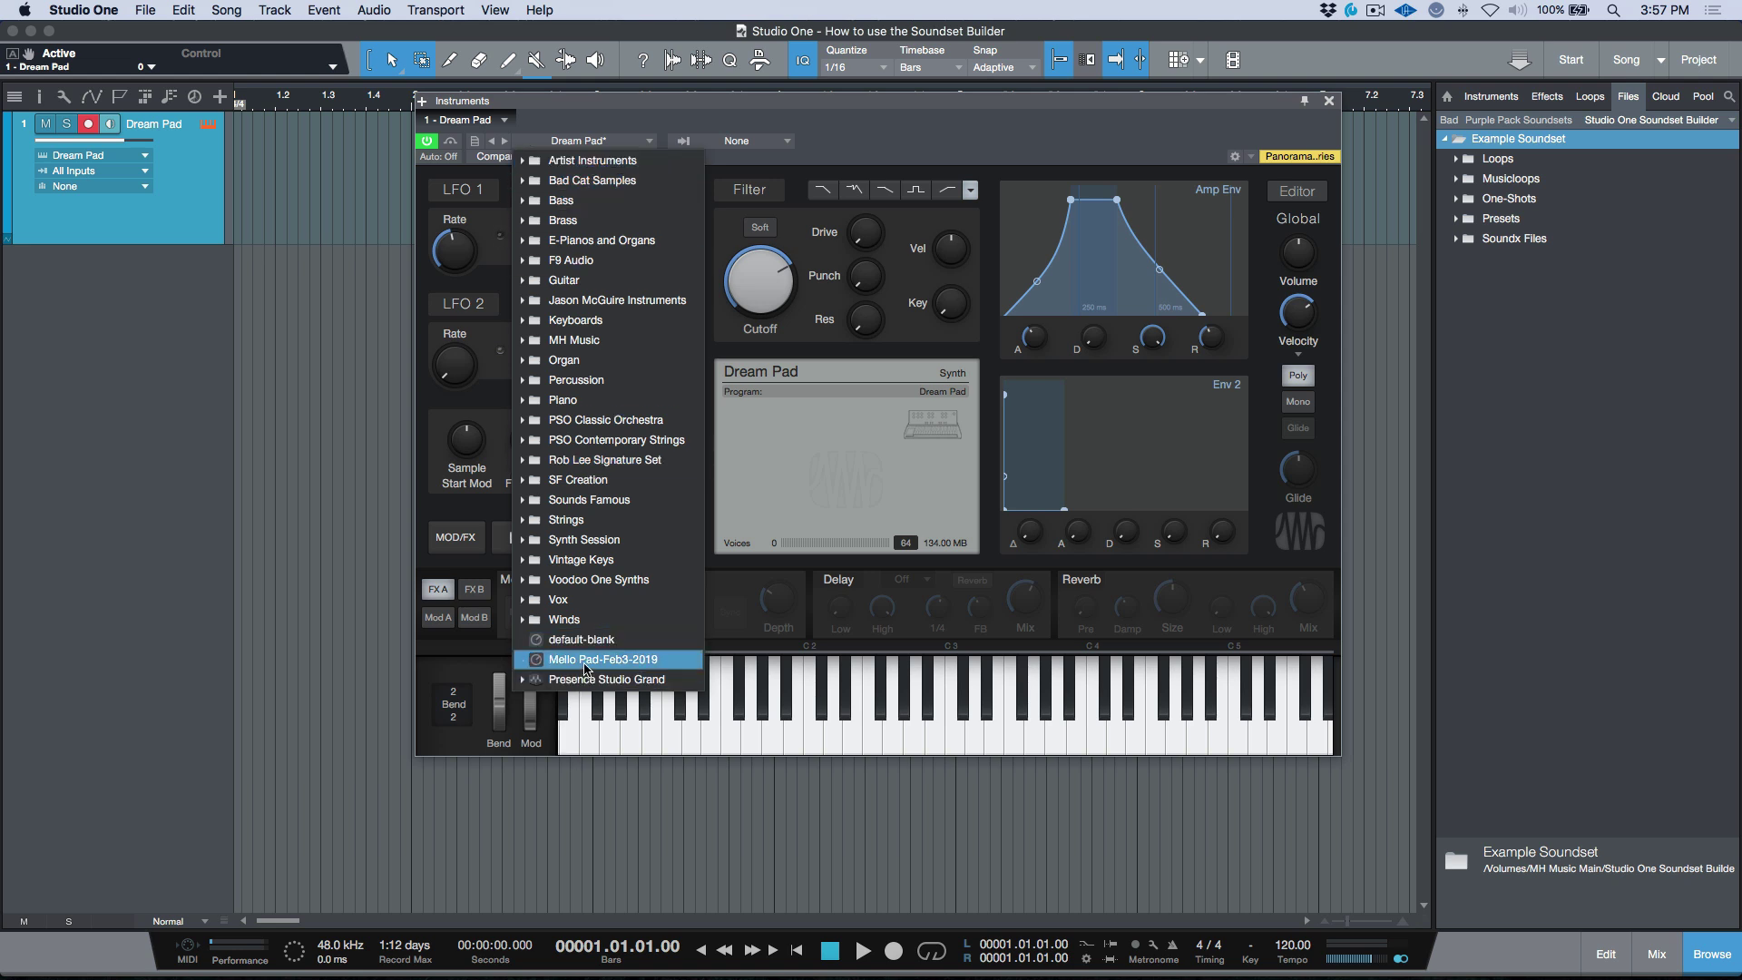
click(617, 341)
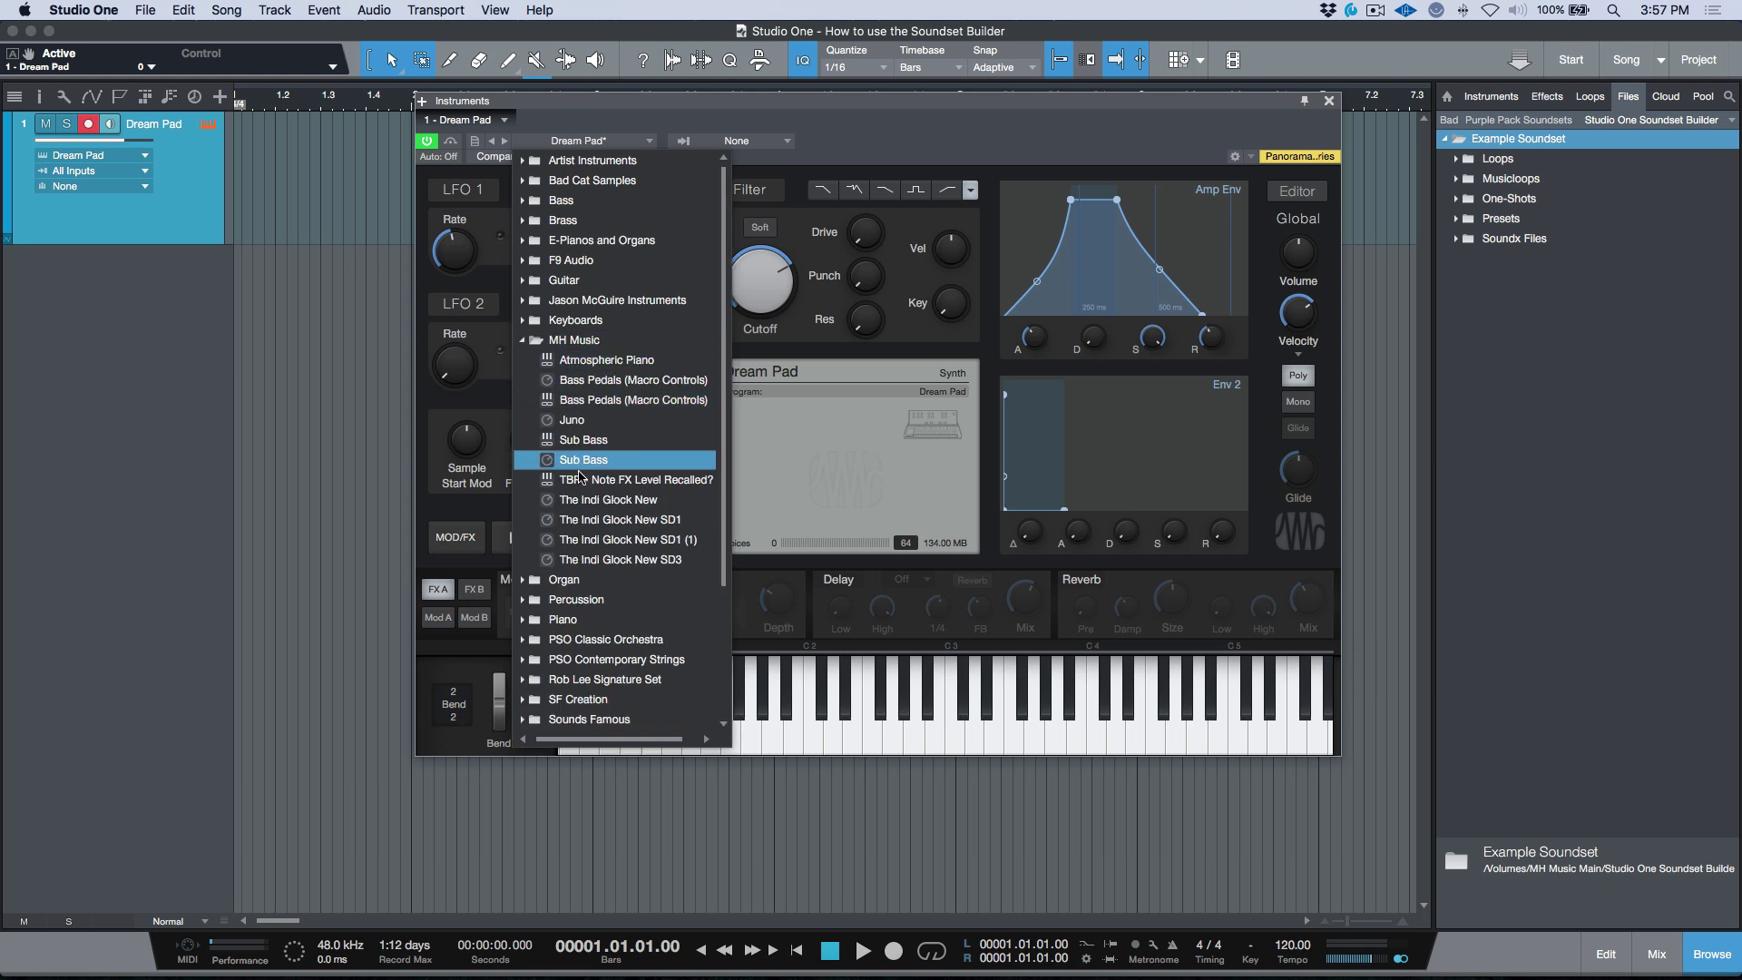
click(570, 343)
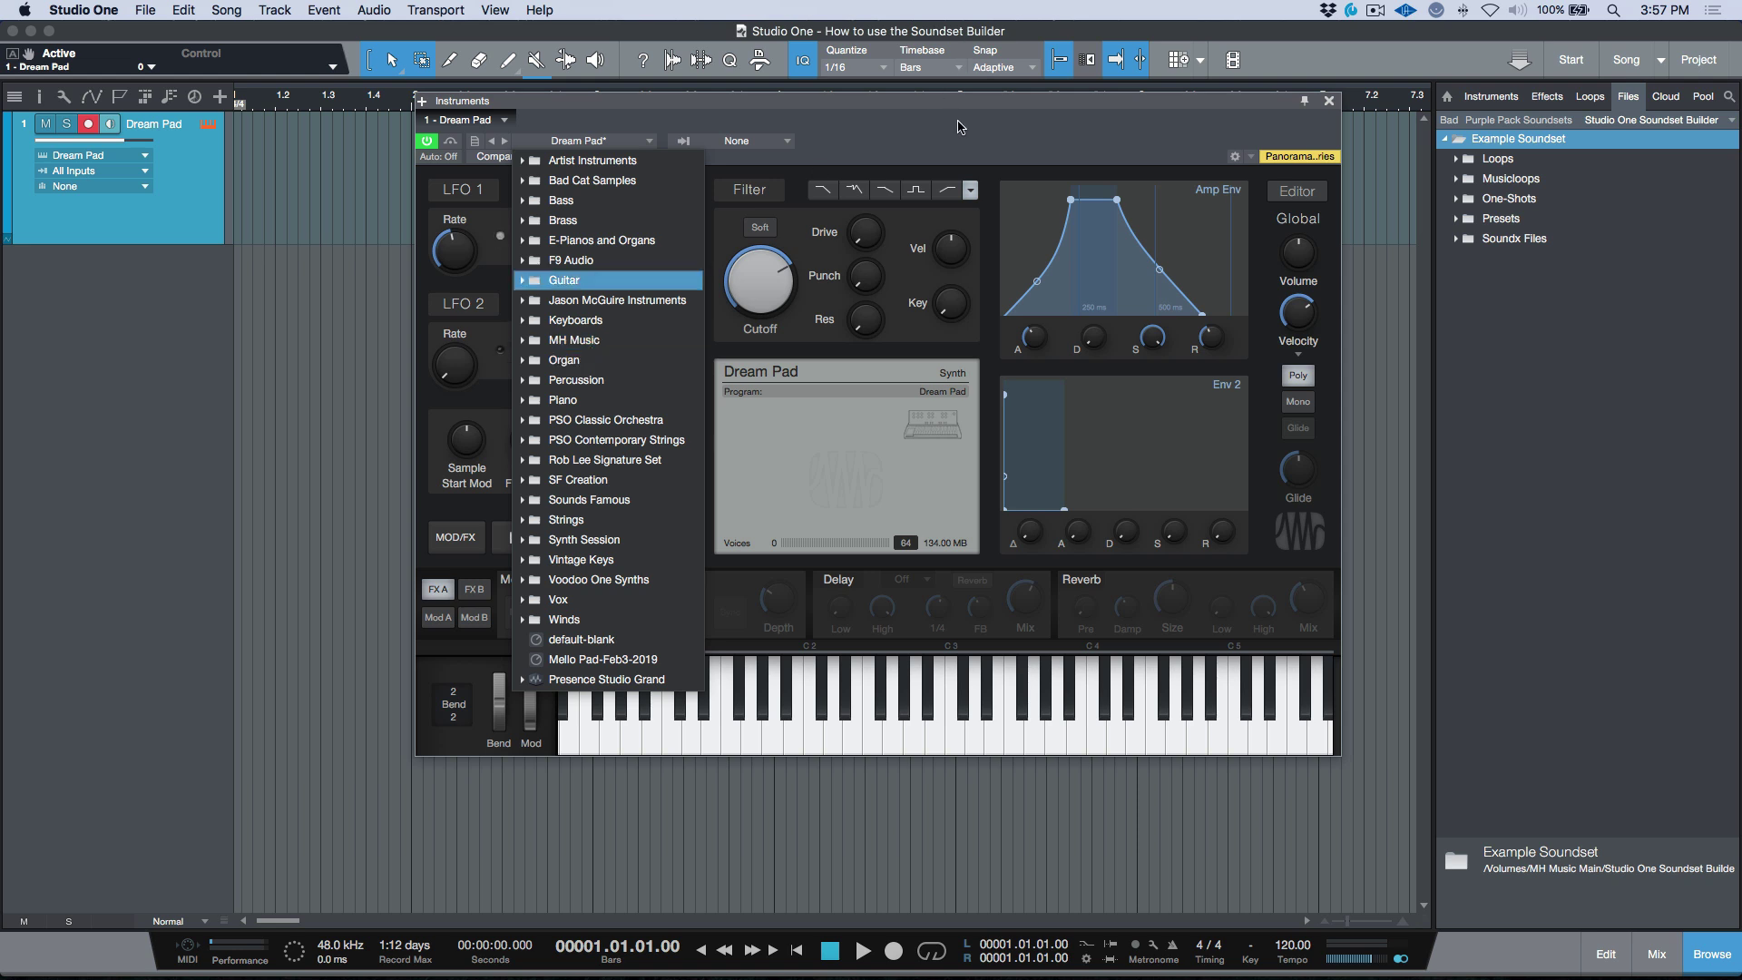
click(964, 133)
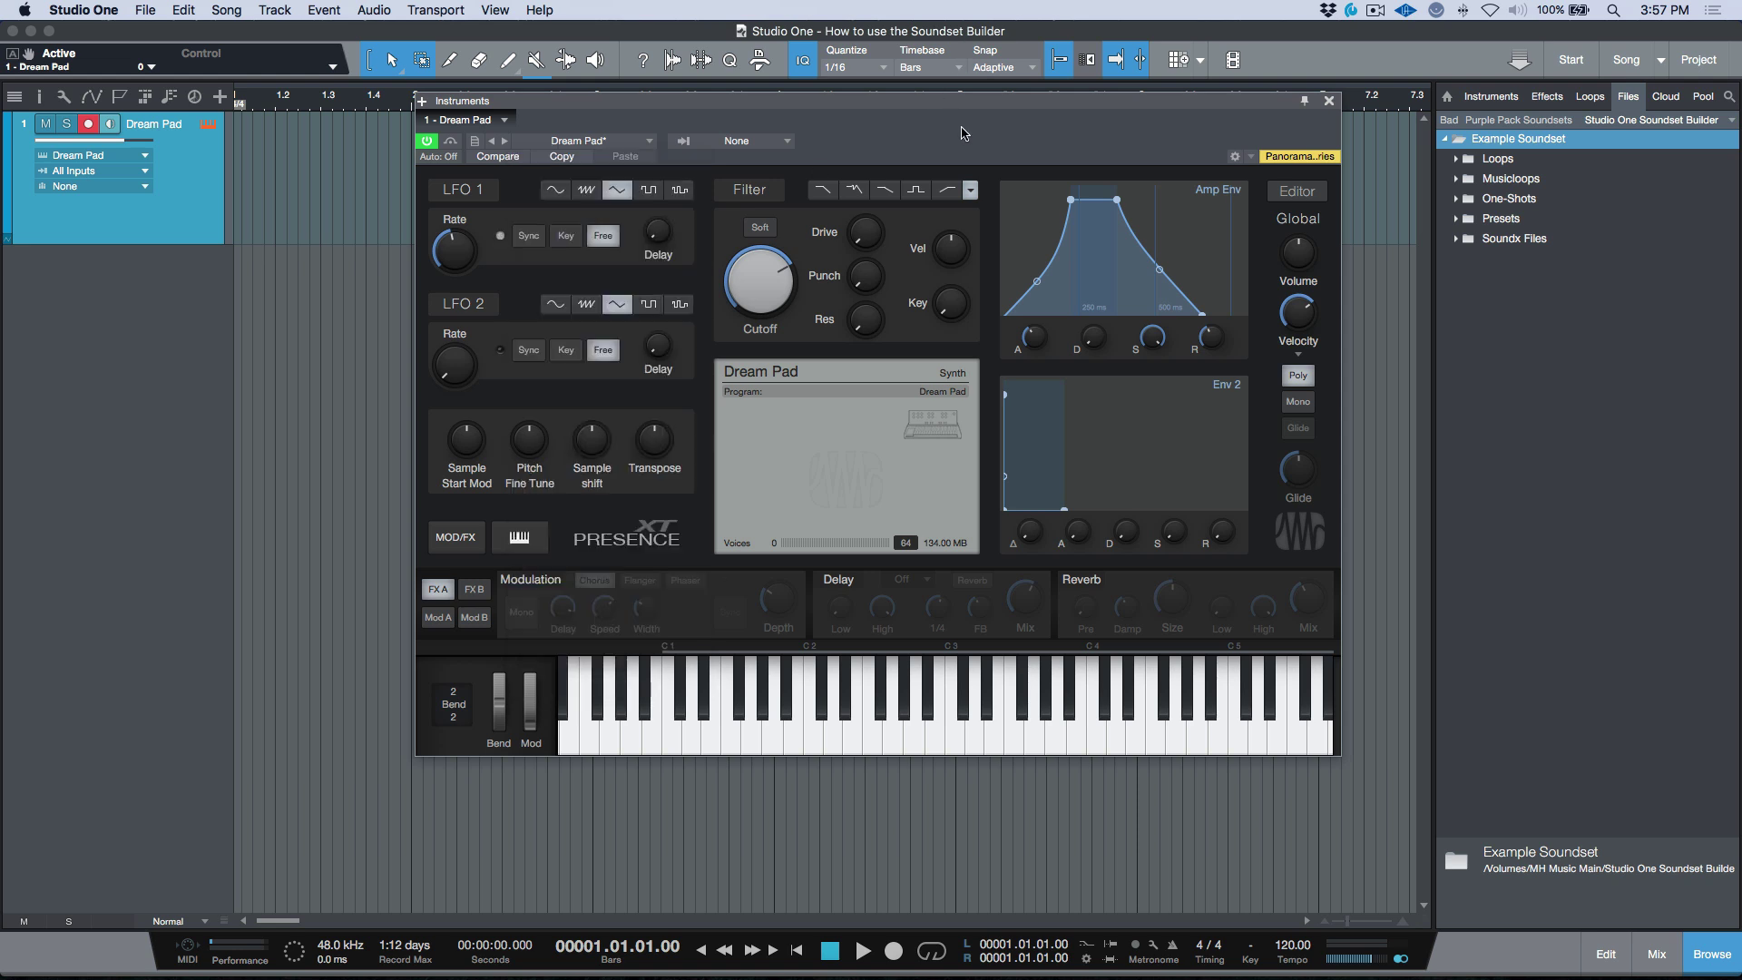
click(1328, 102)
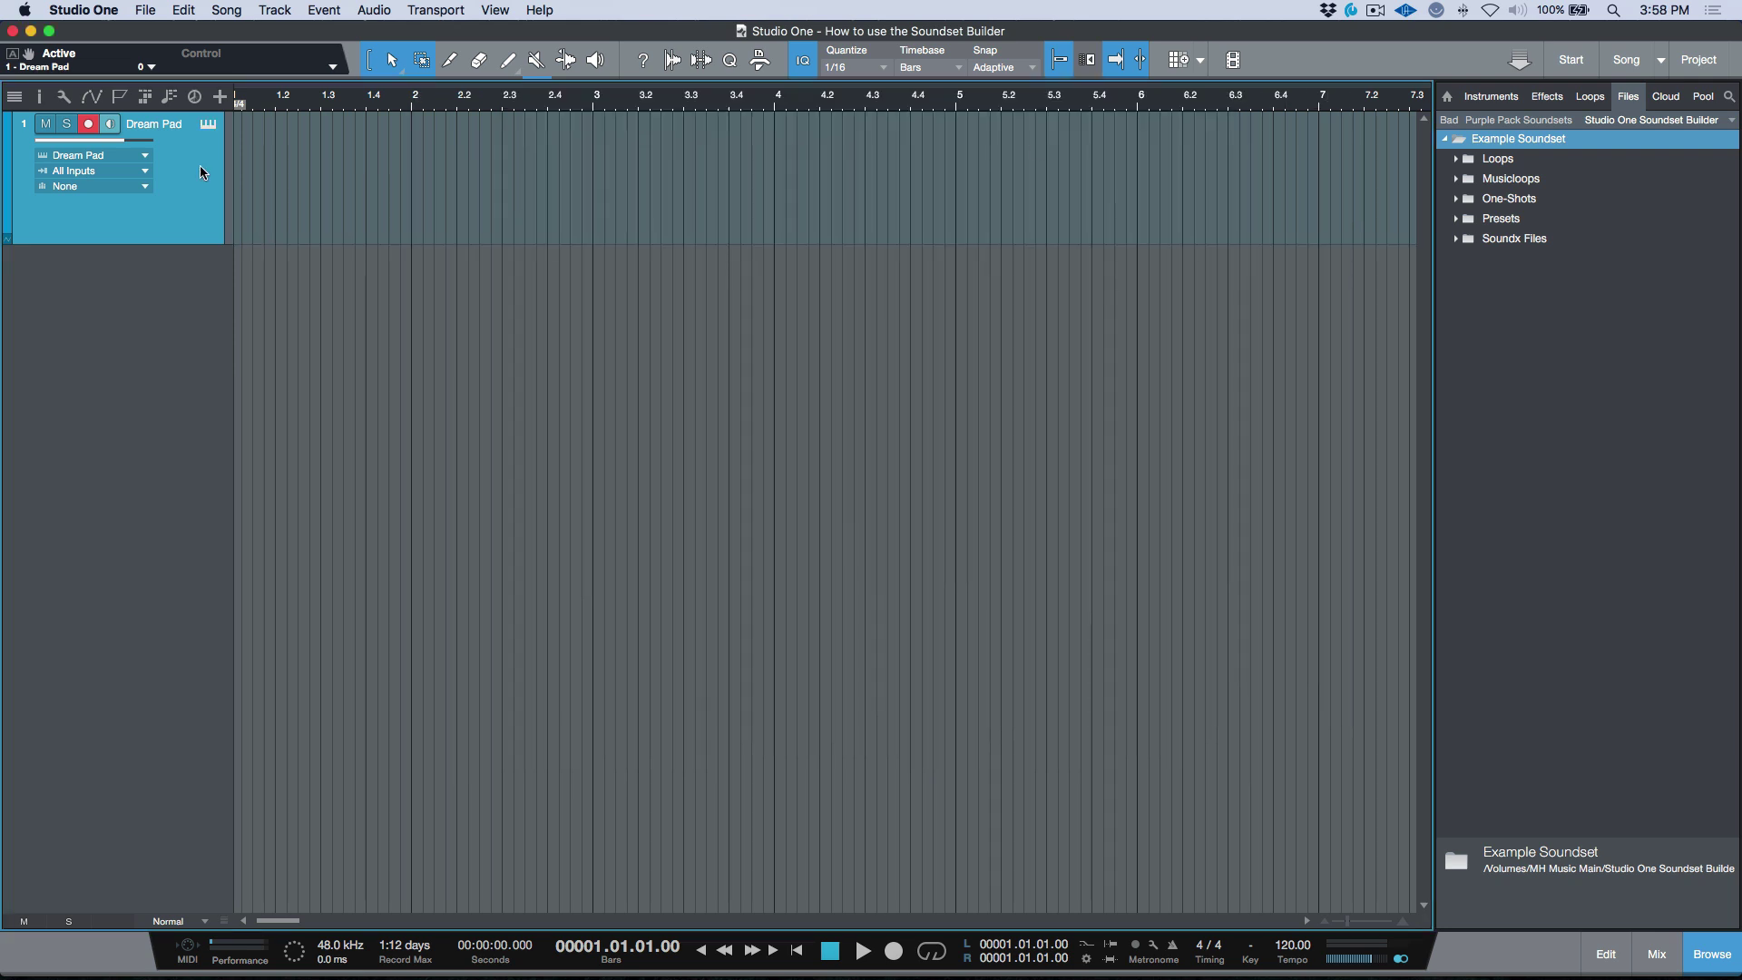
Disarm recording on the Dream Pad track and bring up Example Soundset's folder actions.
click(87, 126)
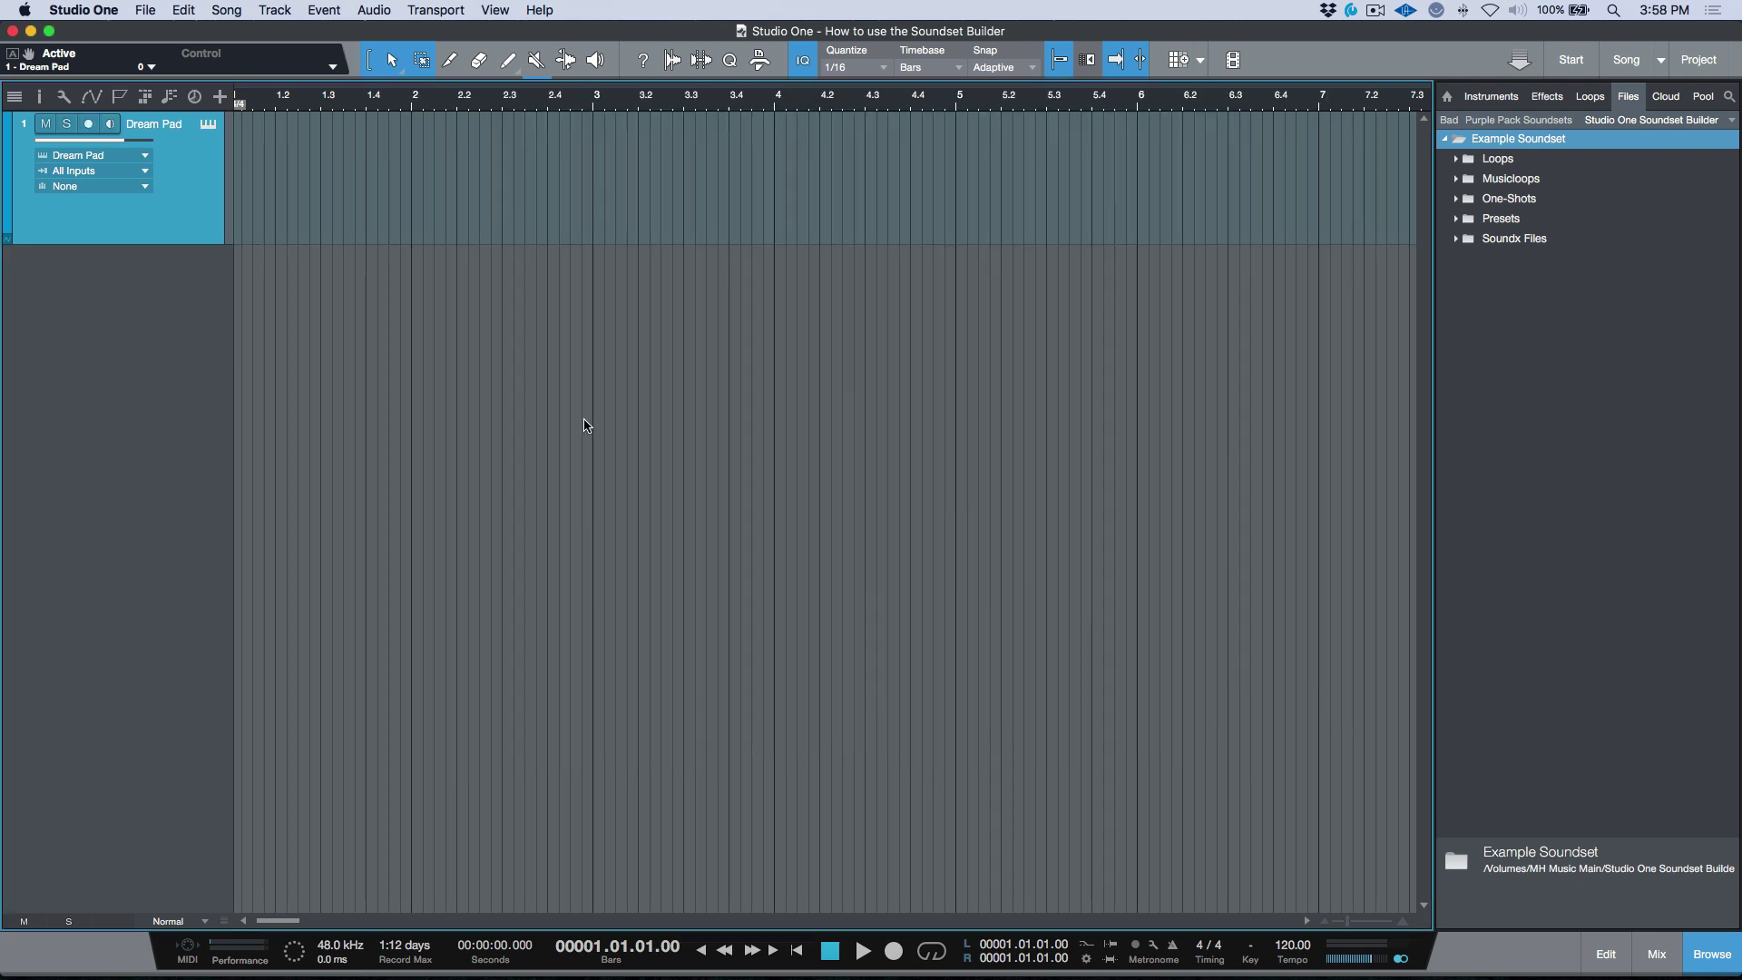
click(1446, 140)
click(1447, 140)
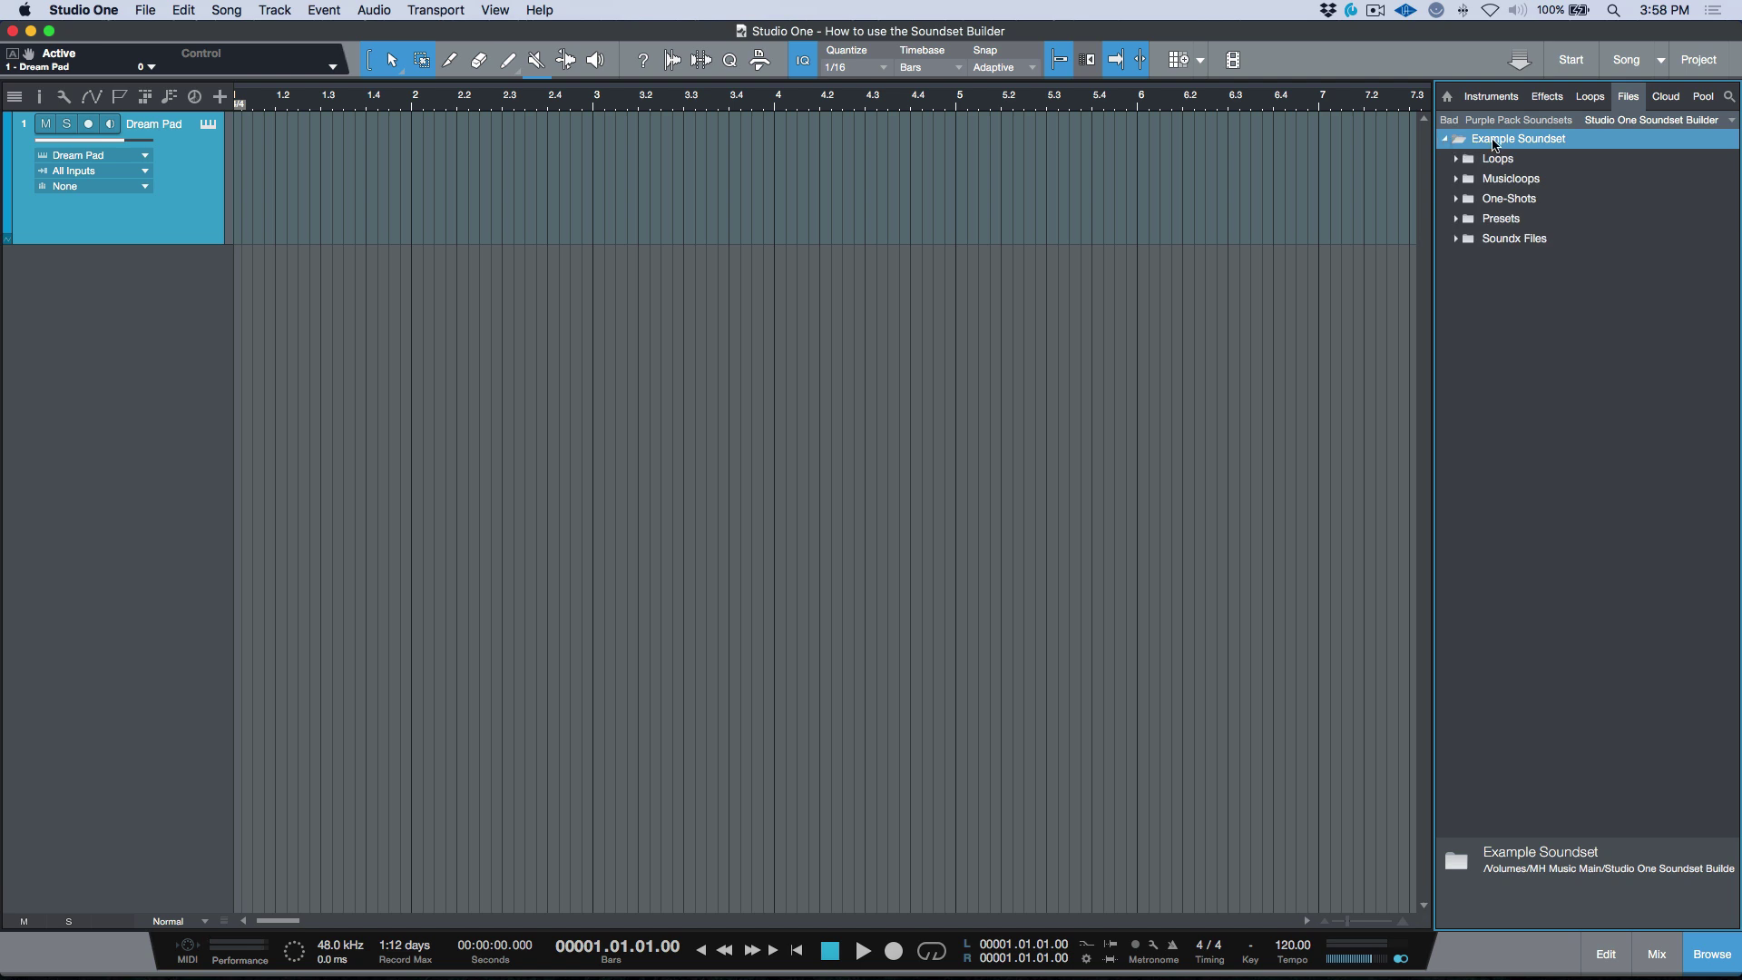
right_click(1495, 145)
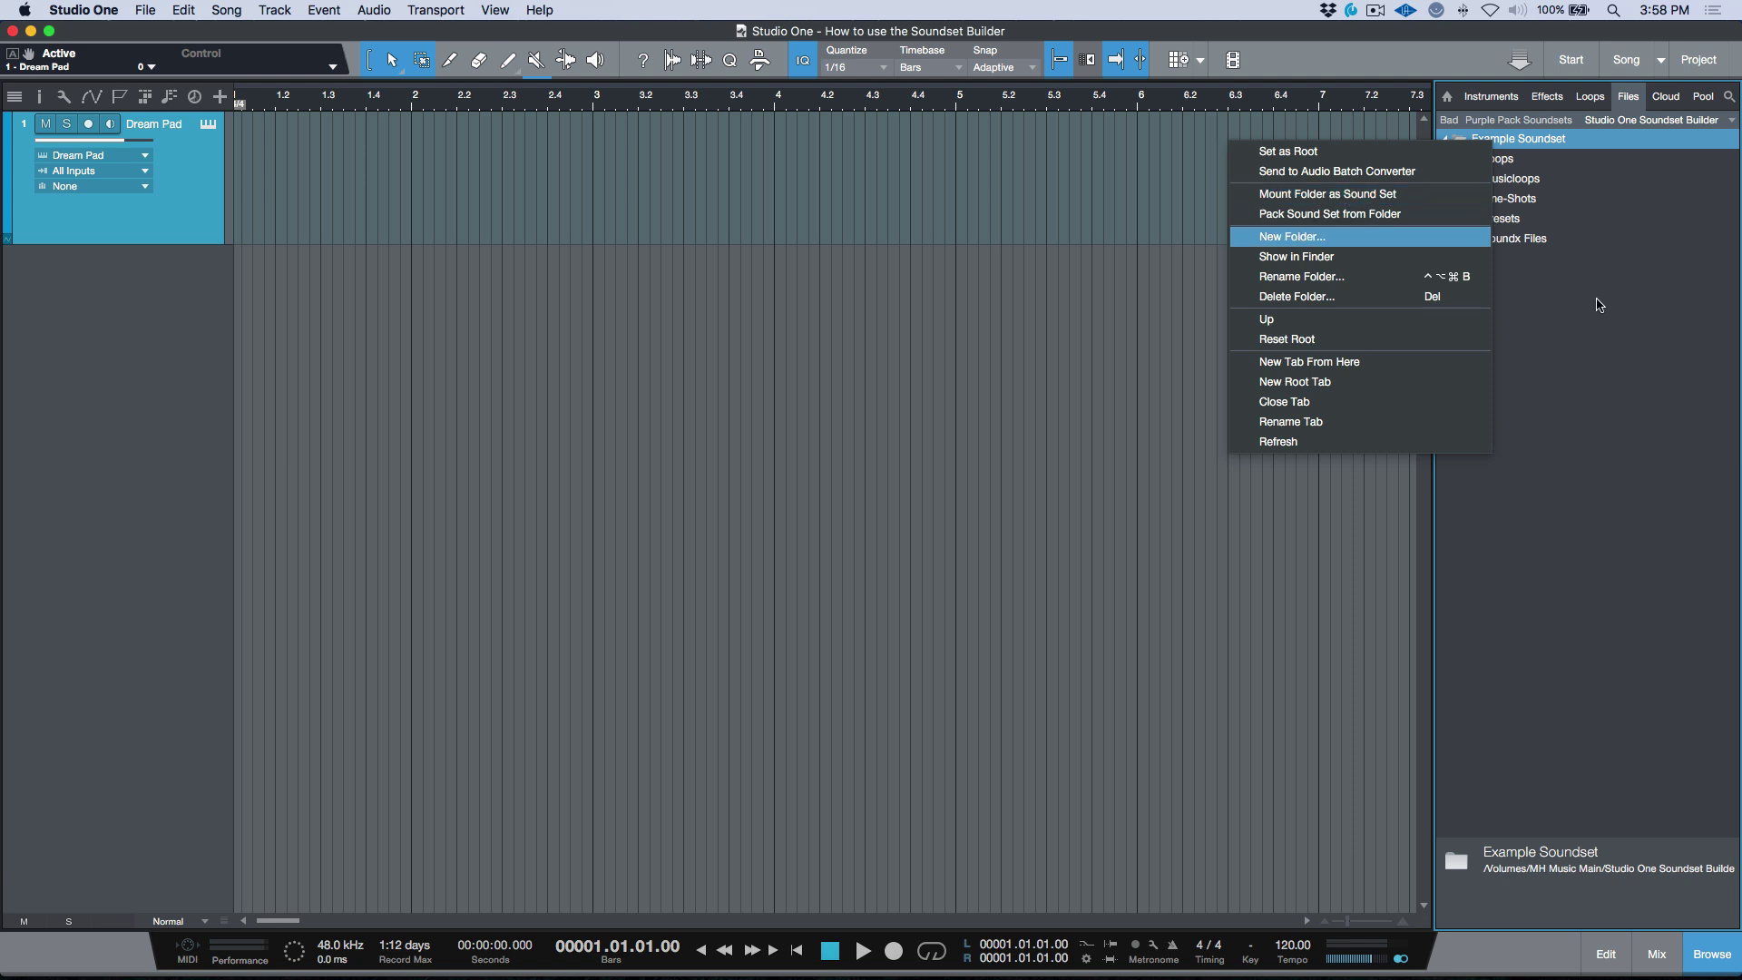
click(1599, 300)
Expand the Loops folder and select both Beat1.aiff and Beat2.aiff to inspect them.
click(1458, 160)
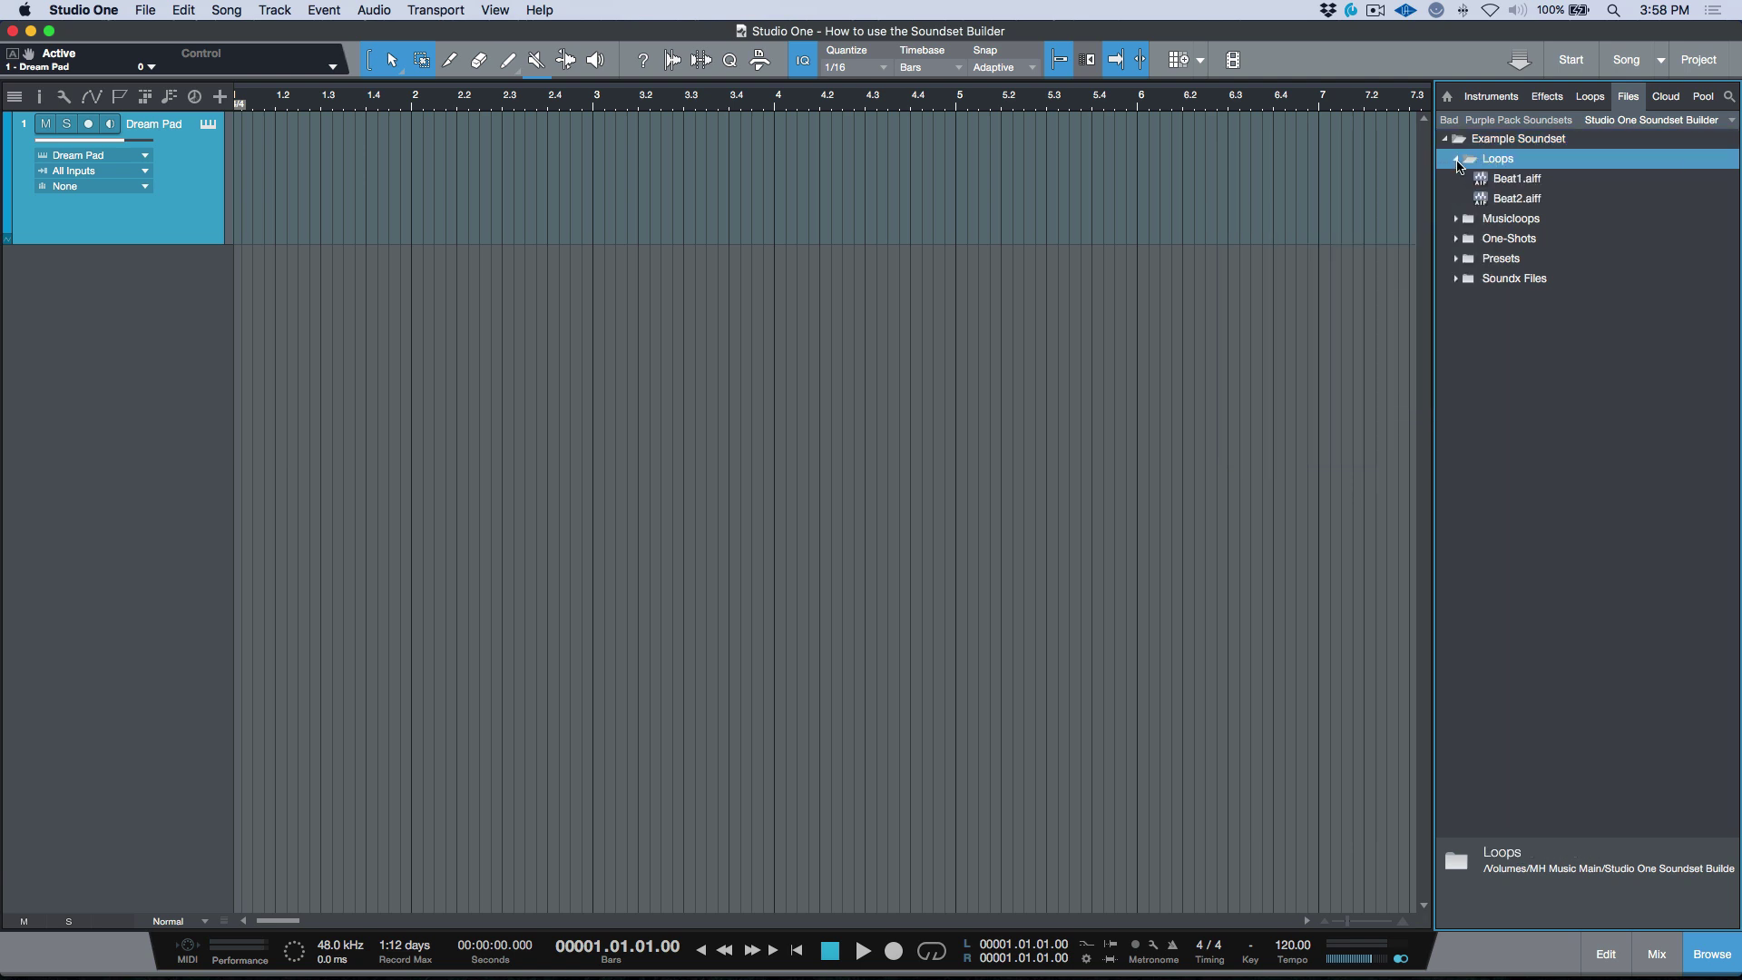
click(1504, 180)
click(1503, 201)
click(1509, 185)
click(1508, 205)
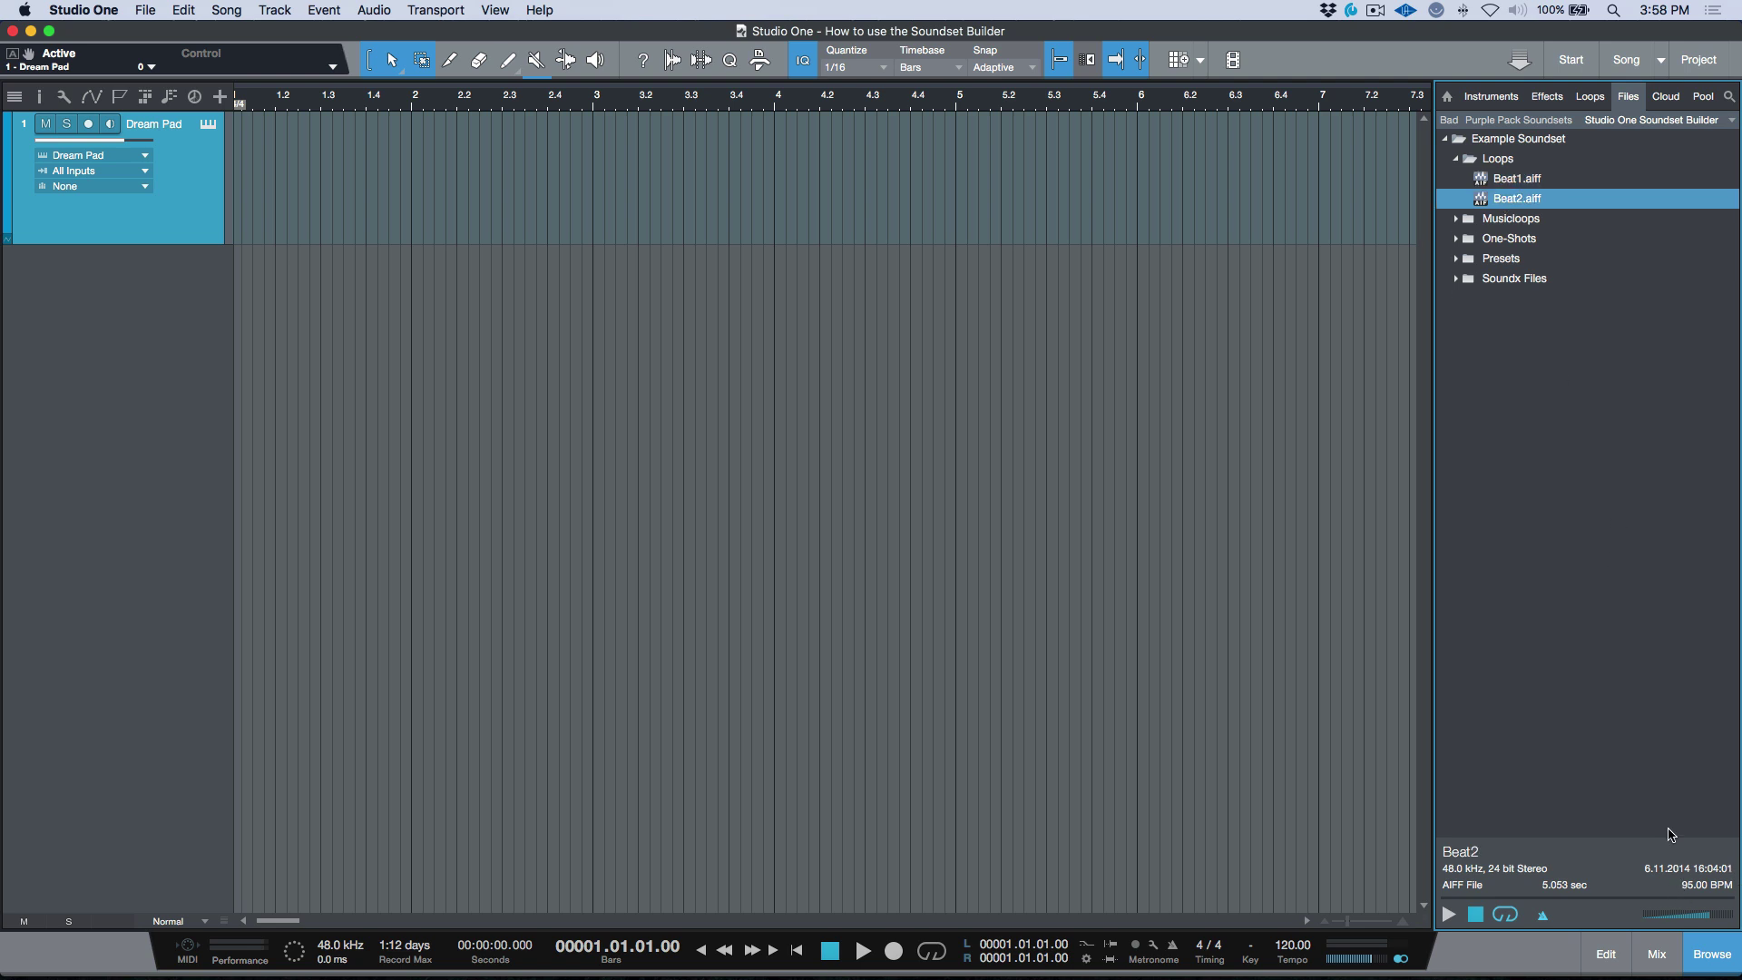
shift+click(1513, 181)
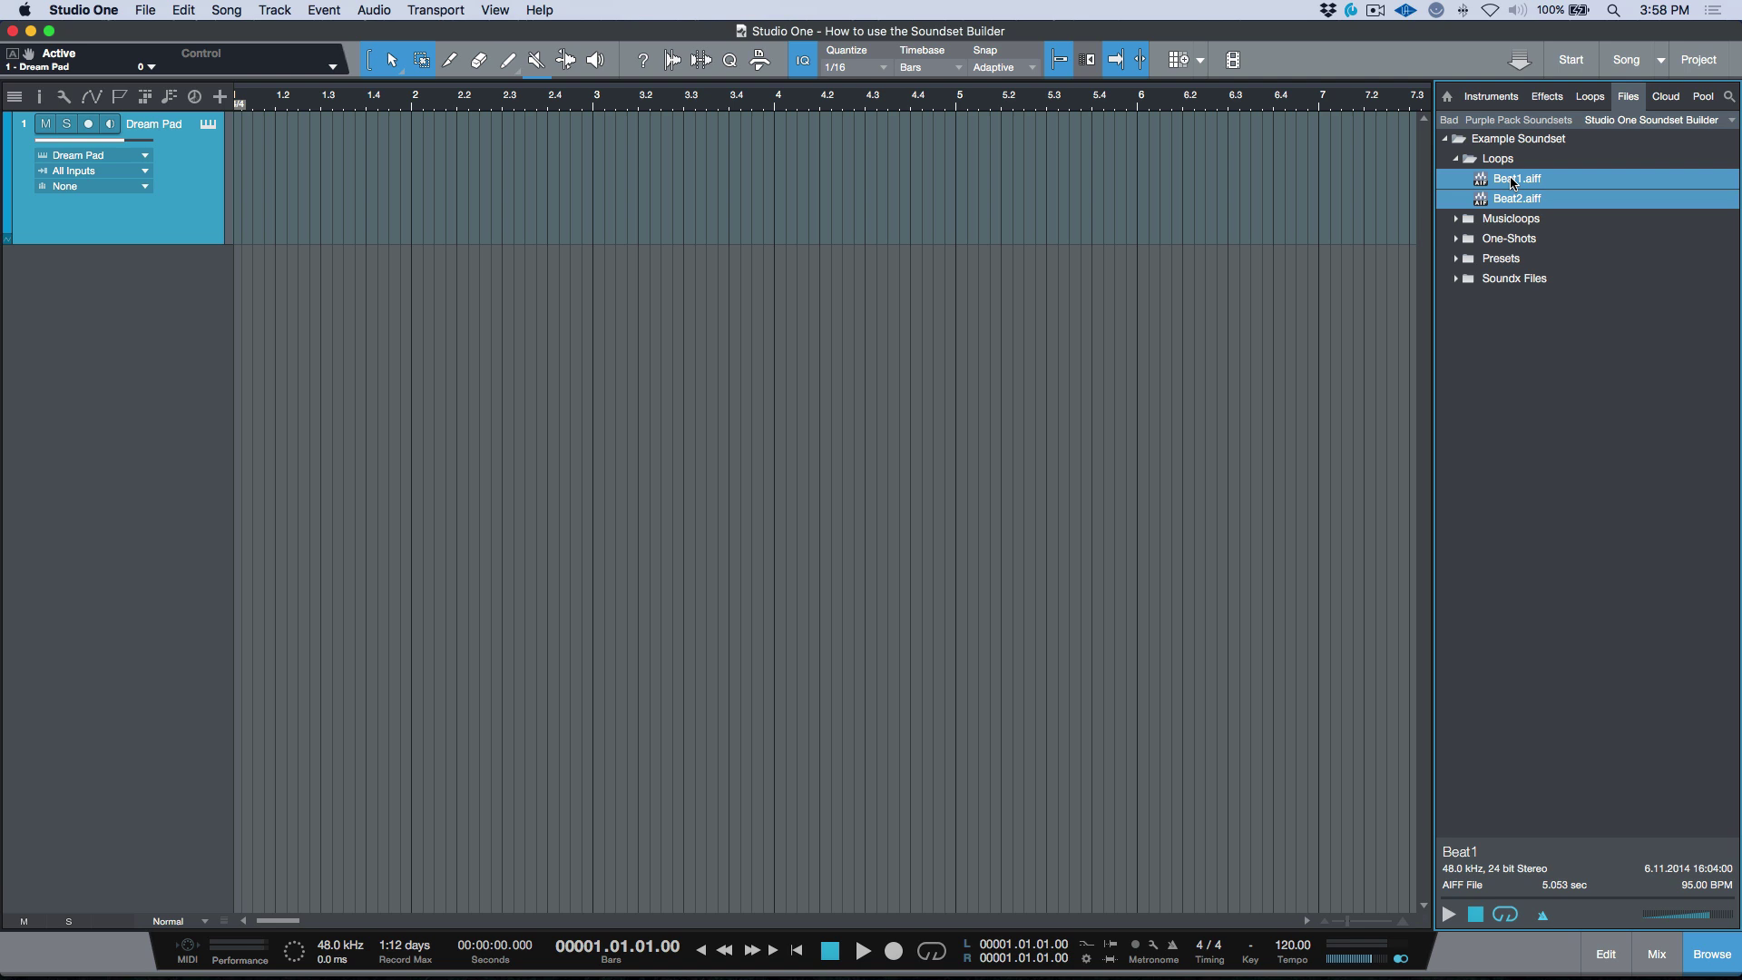
Convert Beat1.aiff and Beat2.aiff into audioloops and inspect the new Beat1 and Beat2.audioloop files.
right_click(1512, 183)
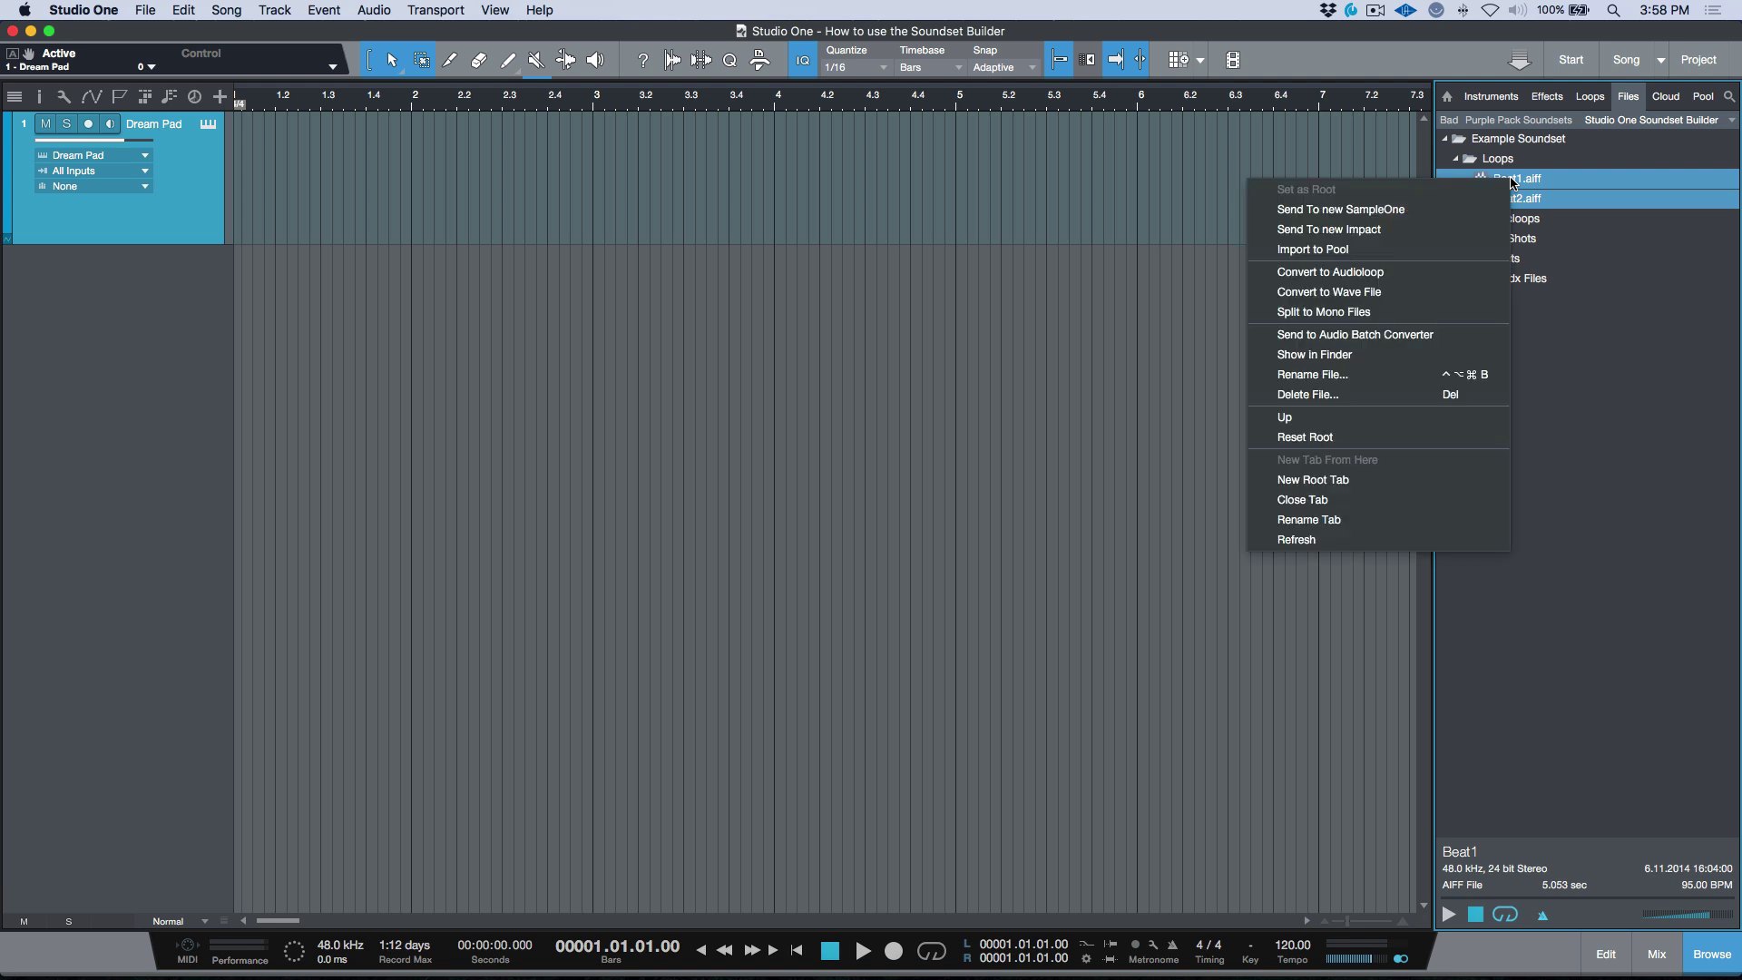
click(1461, 271)
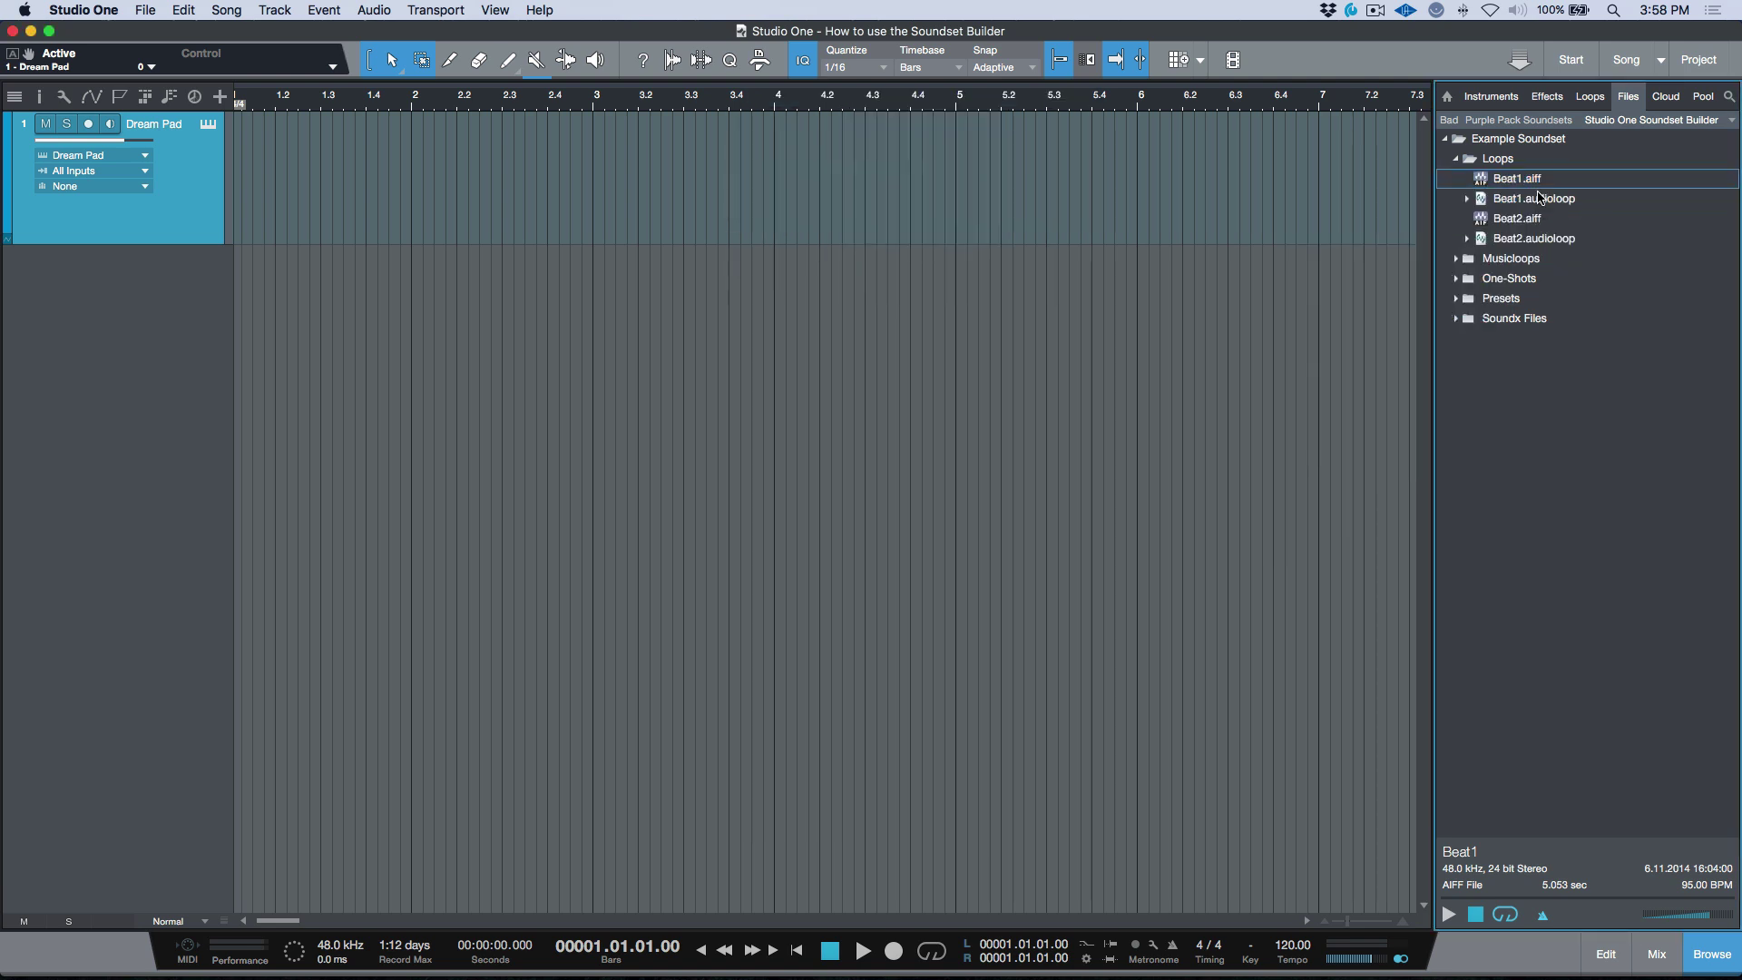
click(1540, 198)
click(1547, 239)
click(1558, 205)
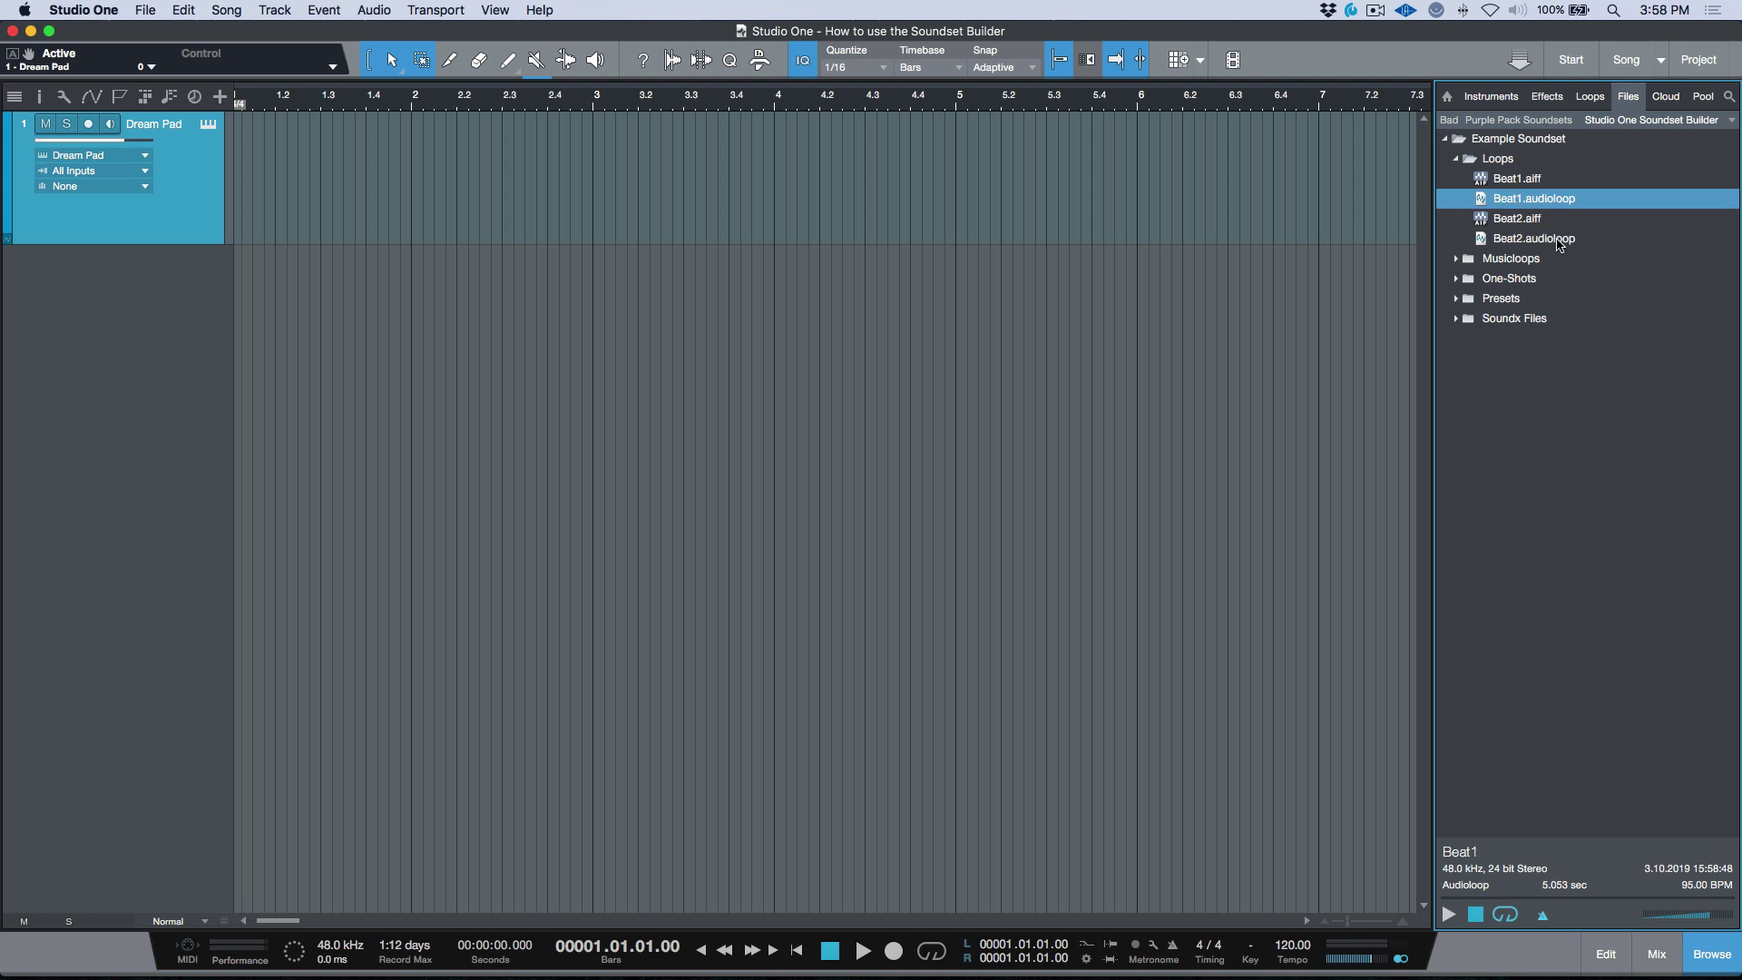
click(1560, 241)
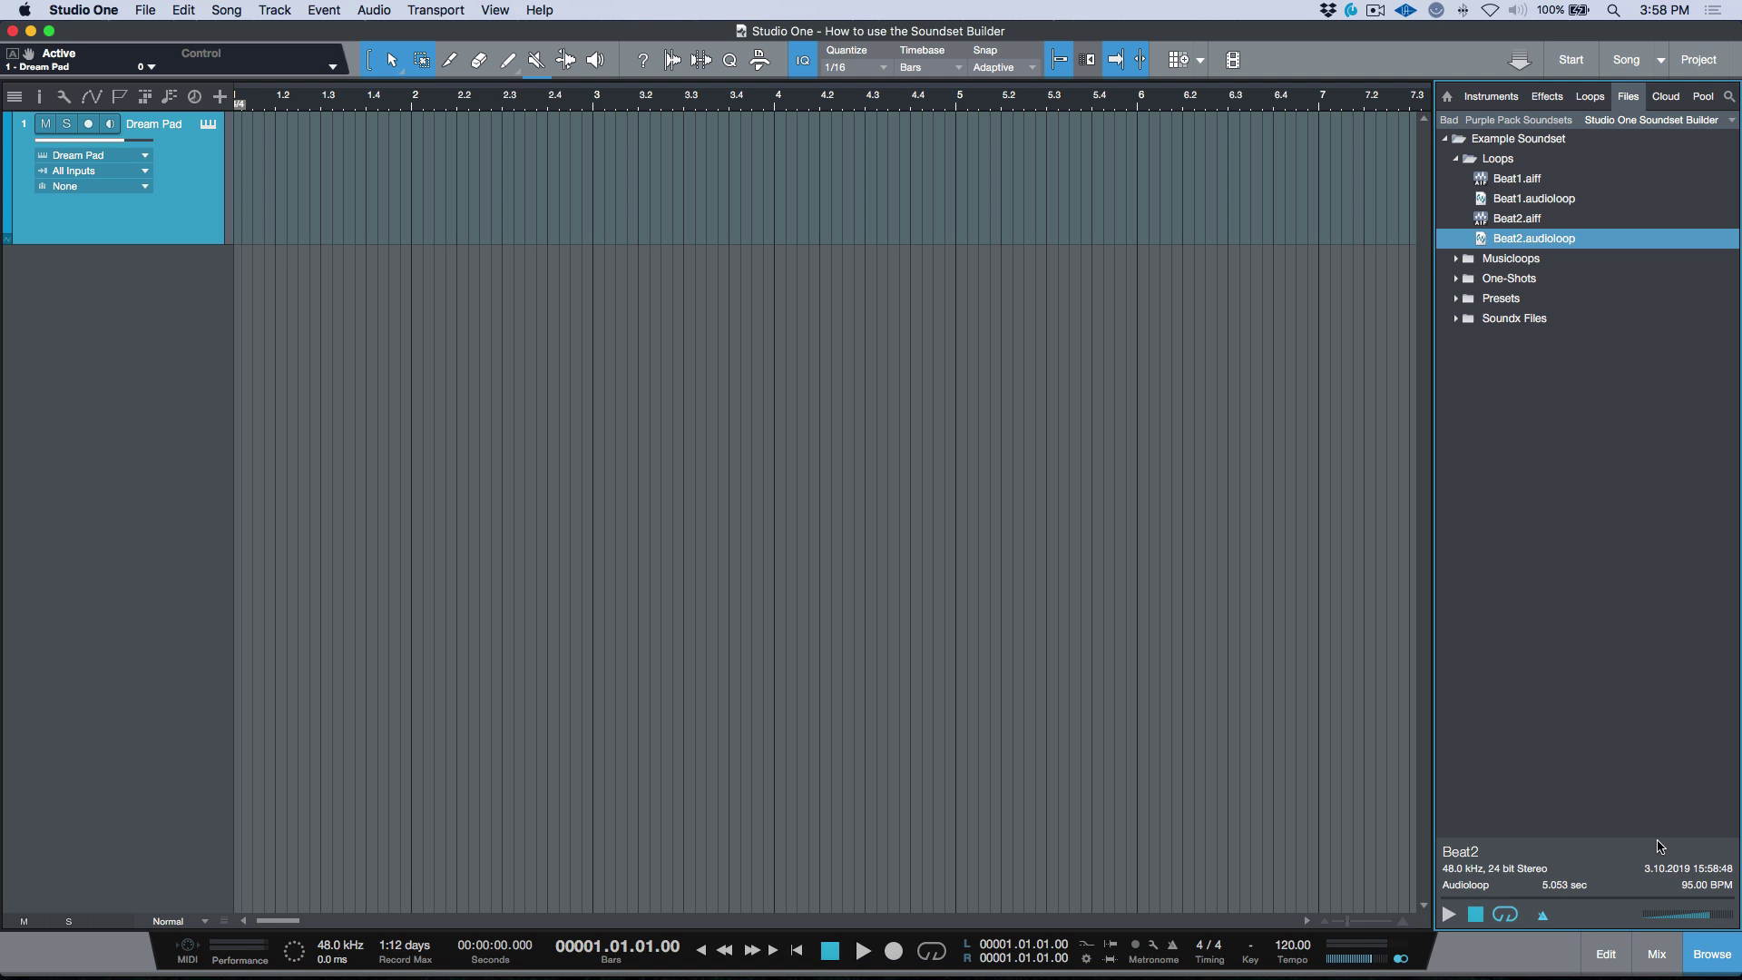
Permanently delete the original Beat1.aiff and Beat2.aiff files.
click(1536, 181)
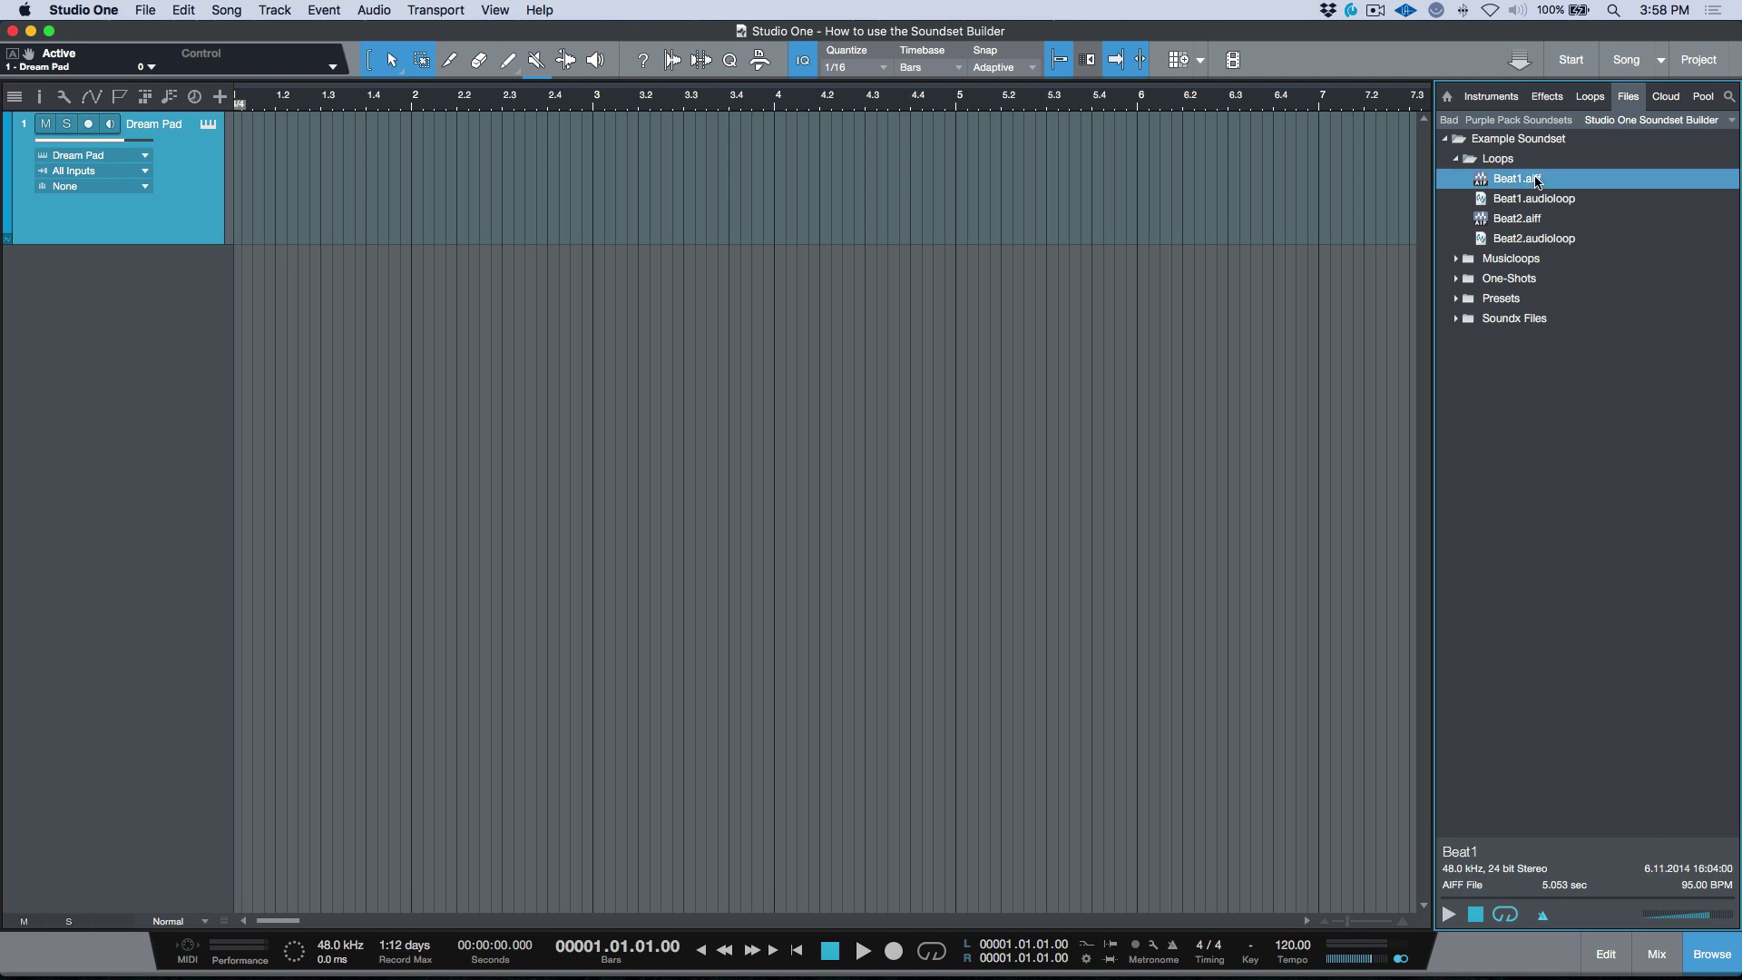
super+click(1520, 221)
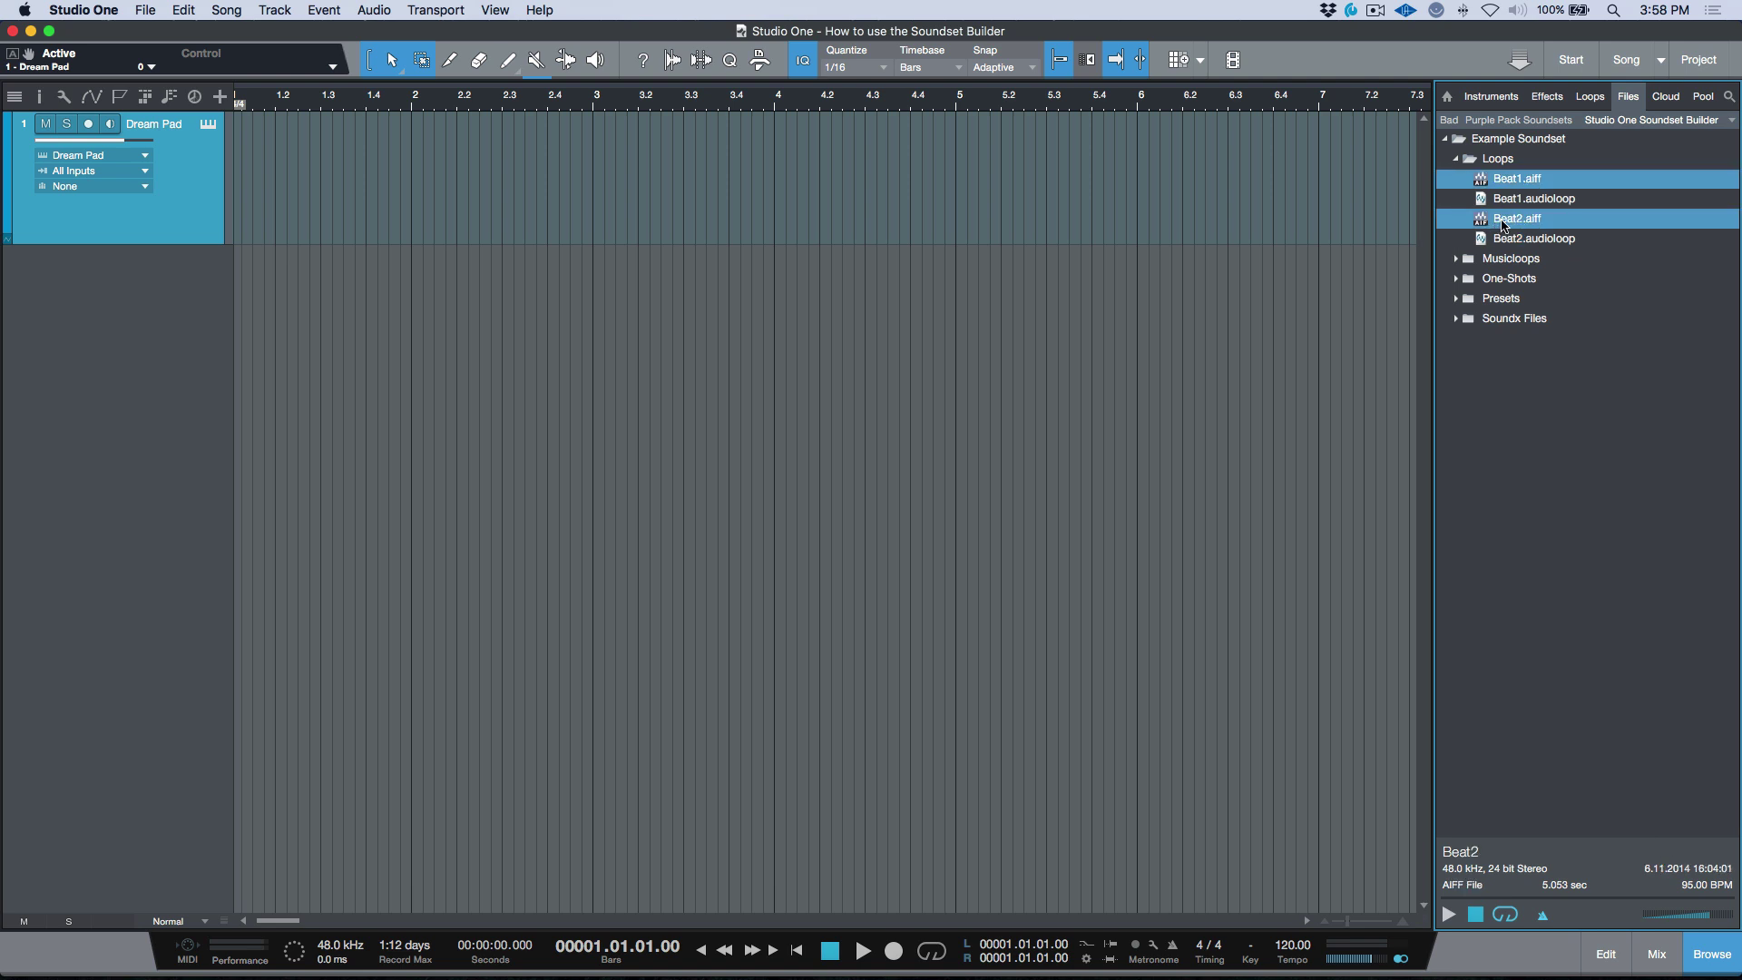
right_click(1505, 224)
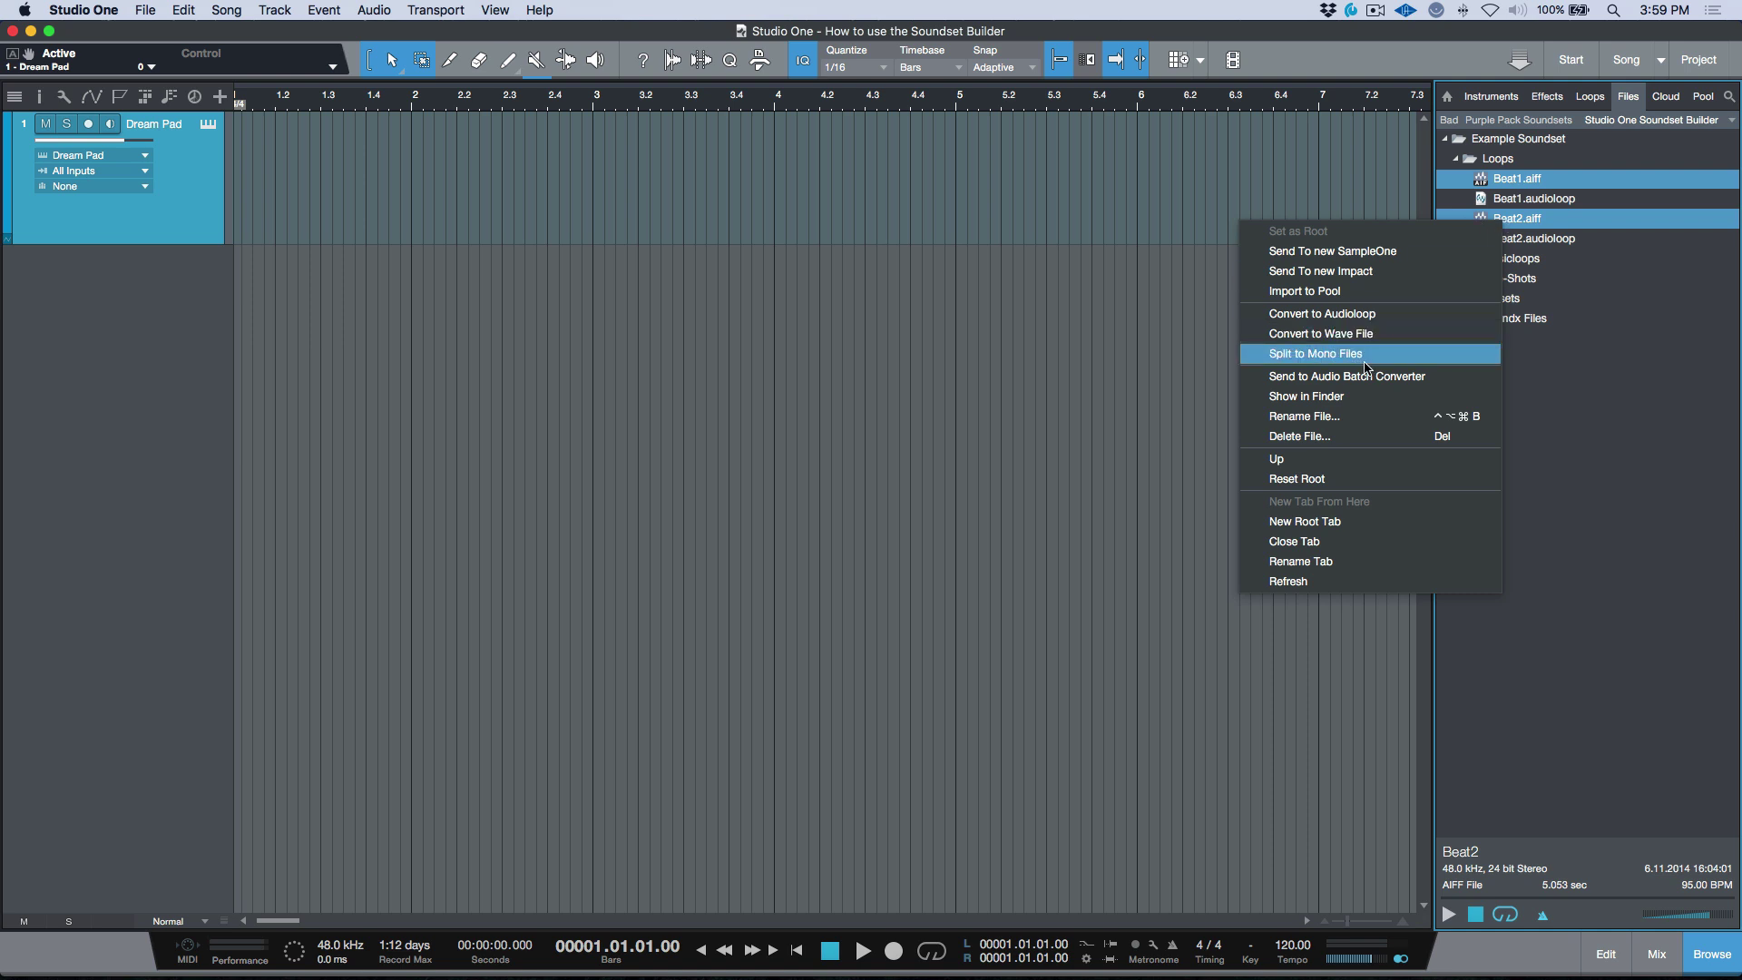
click(1360, 430)
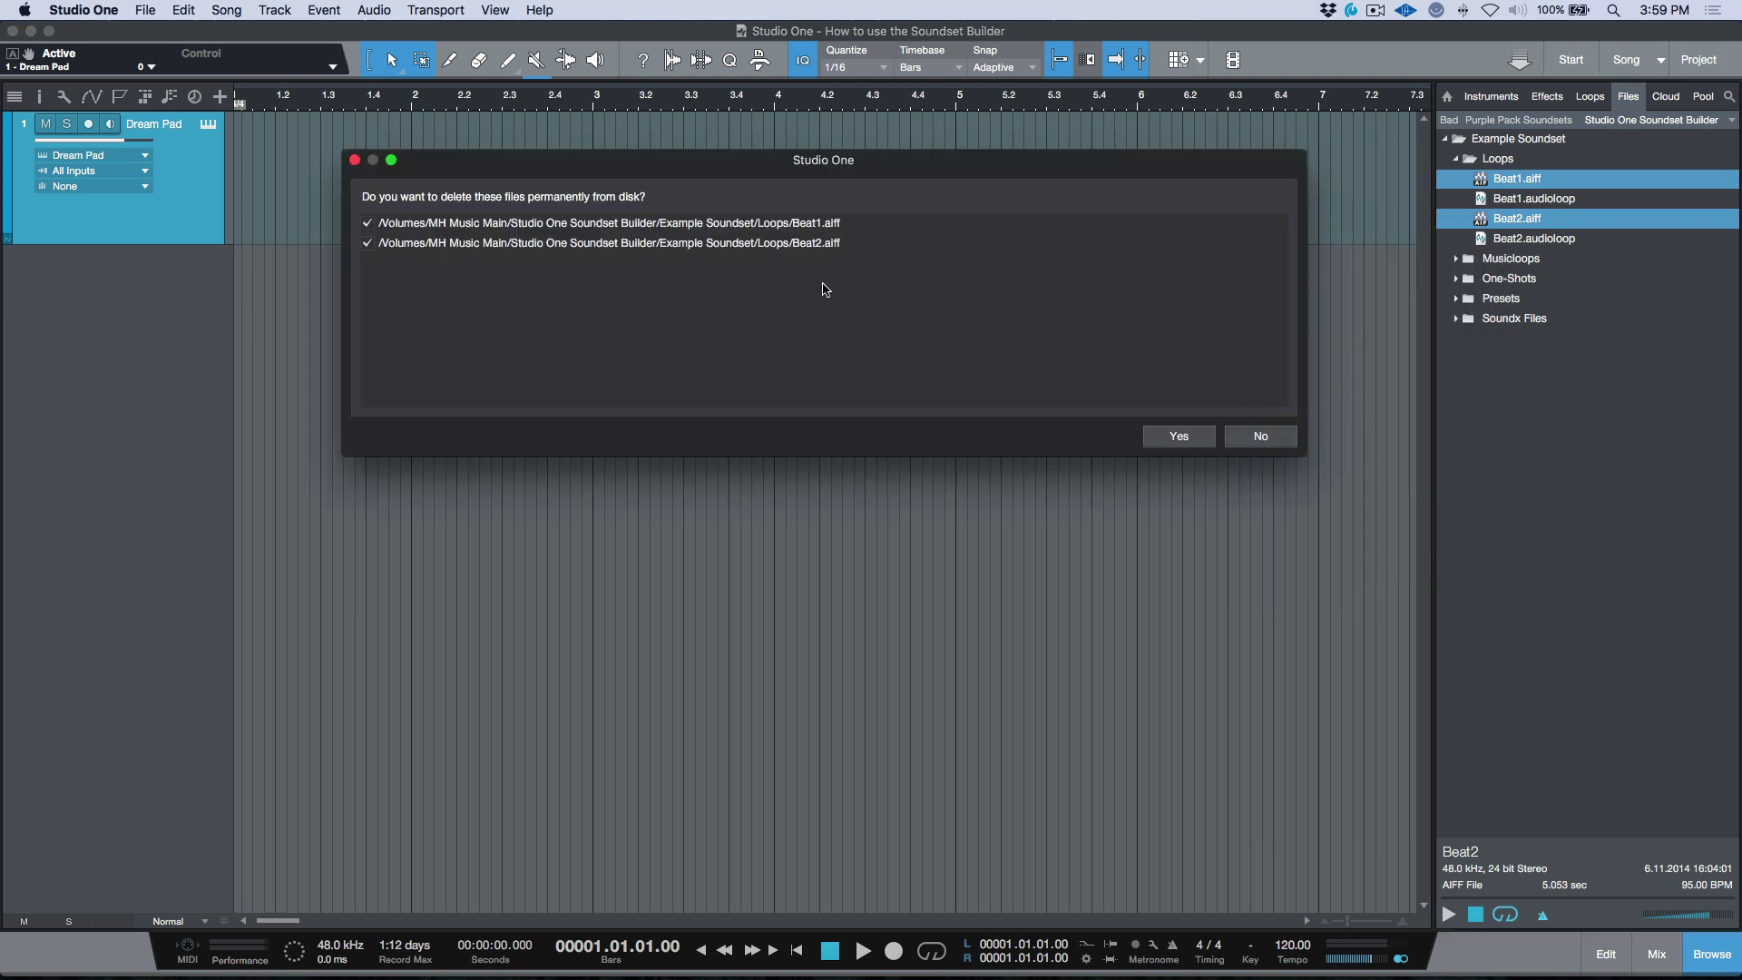
click(1195, 438)
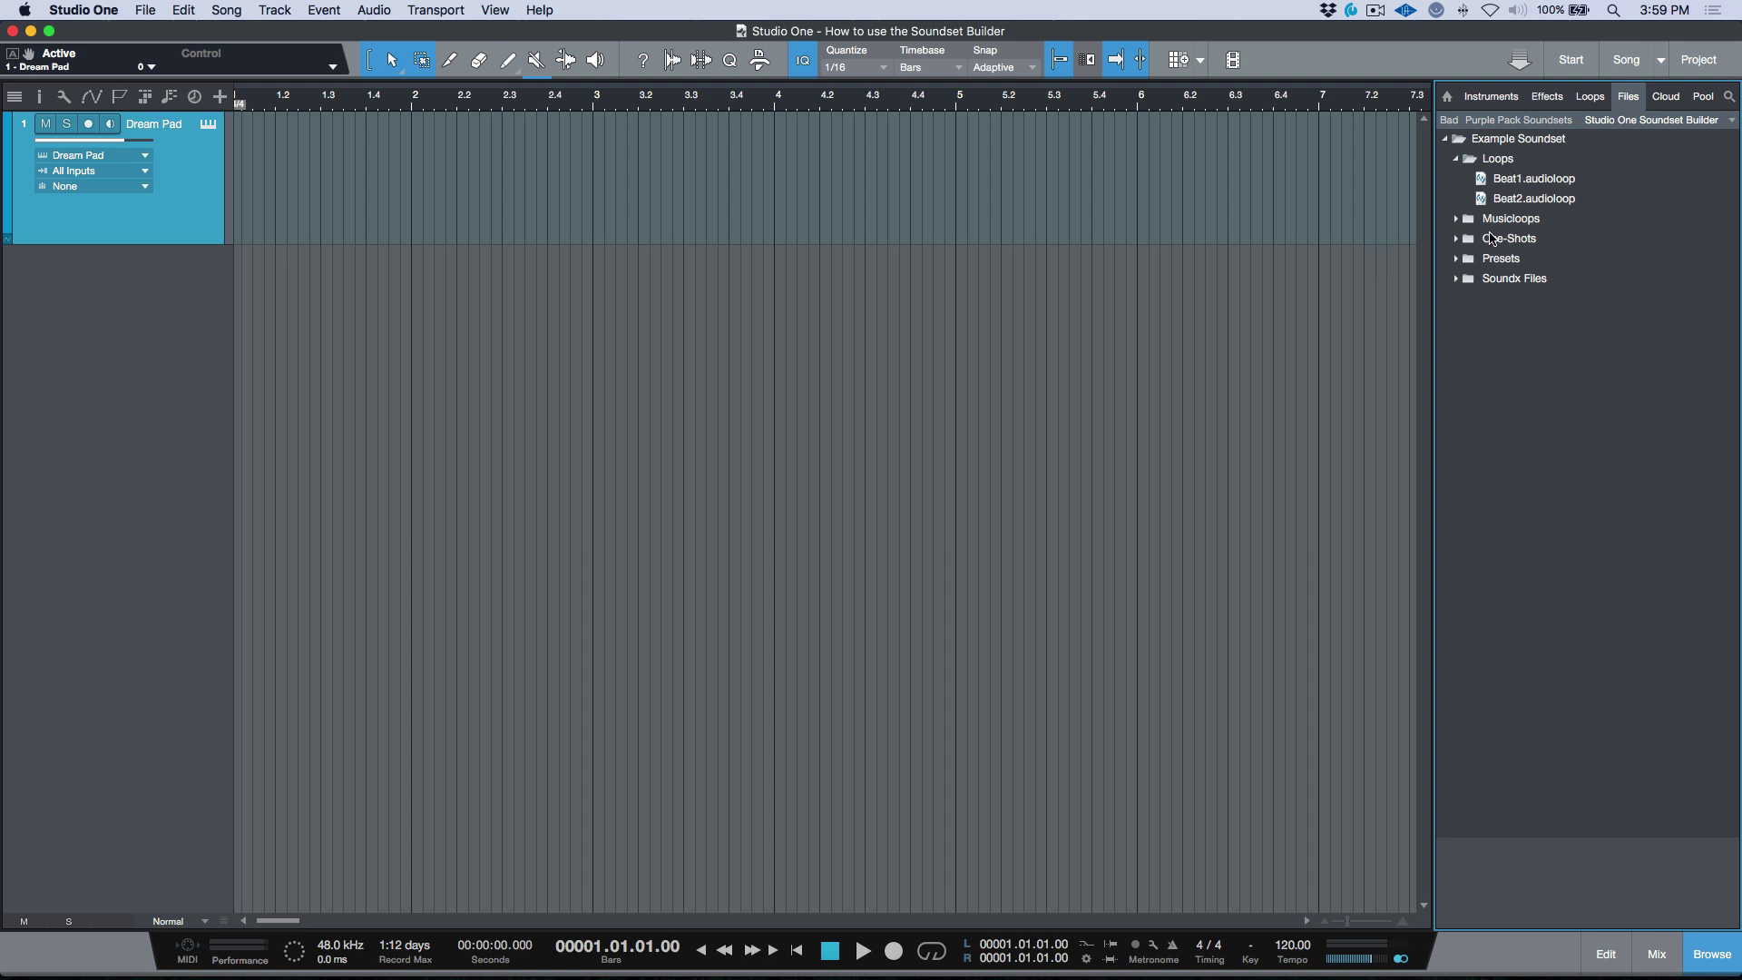
Collapse Example Soundset and choose Mount Folder as Sound Set on it.
click(1493, 160)
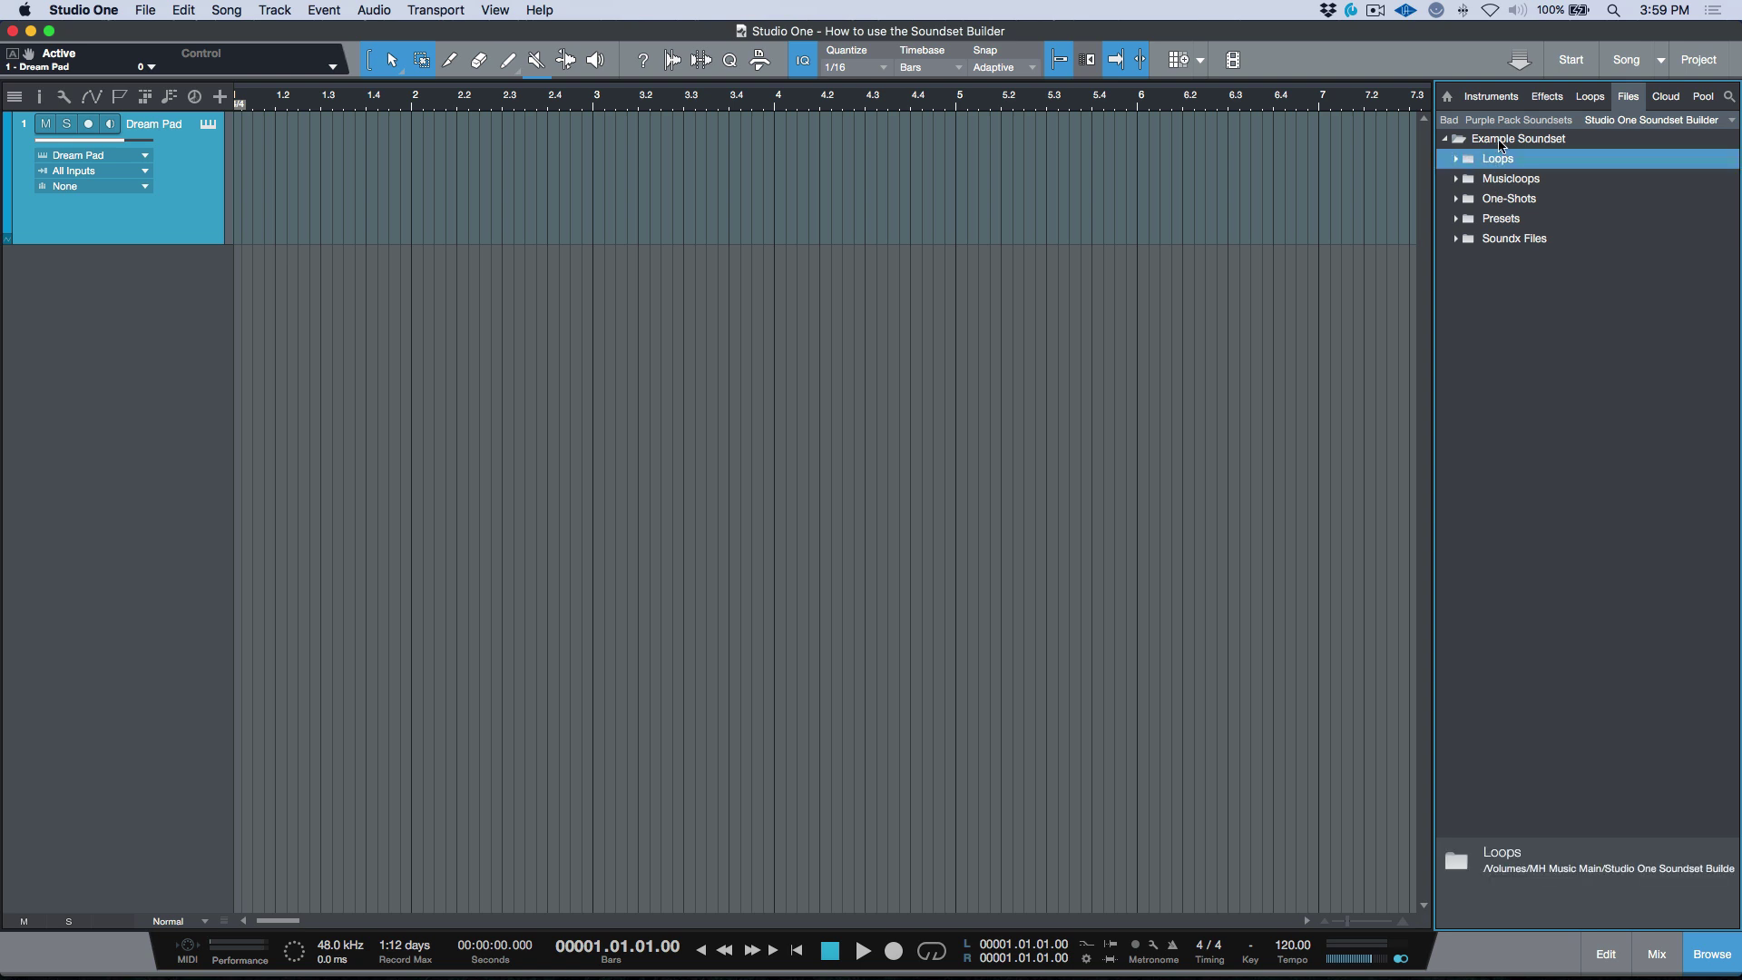
double_click(1497, 141)
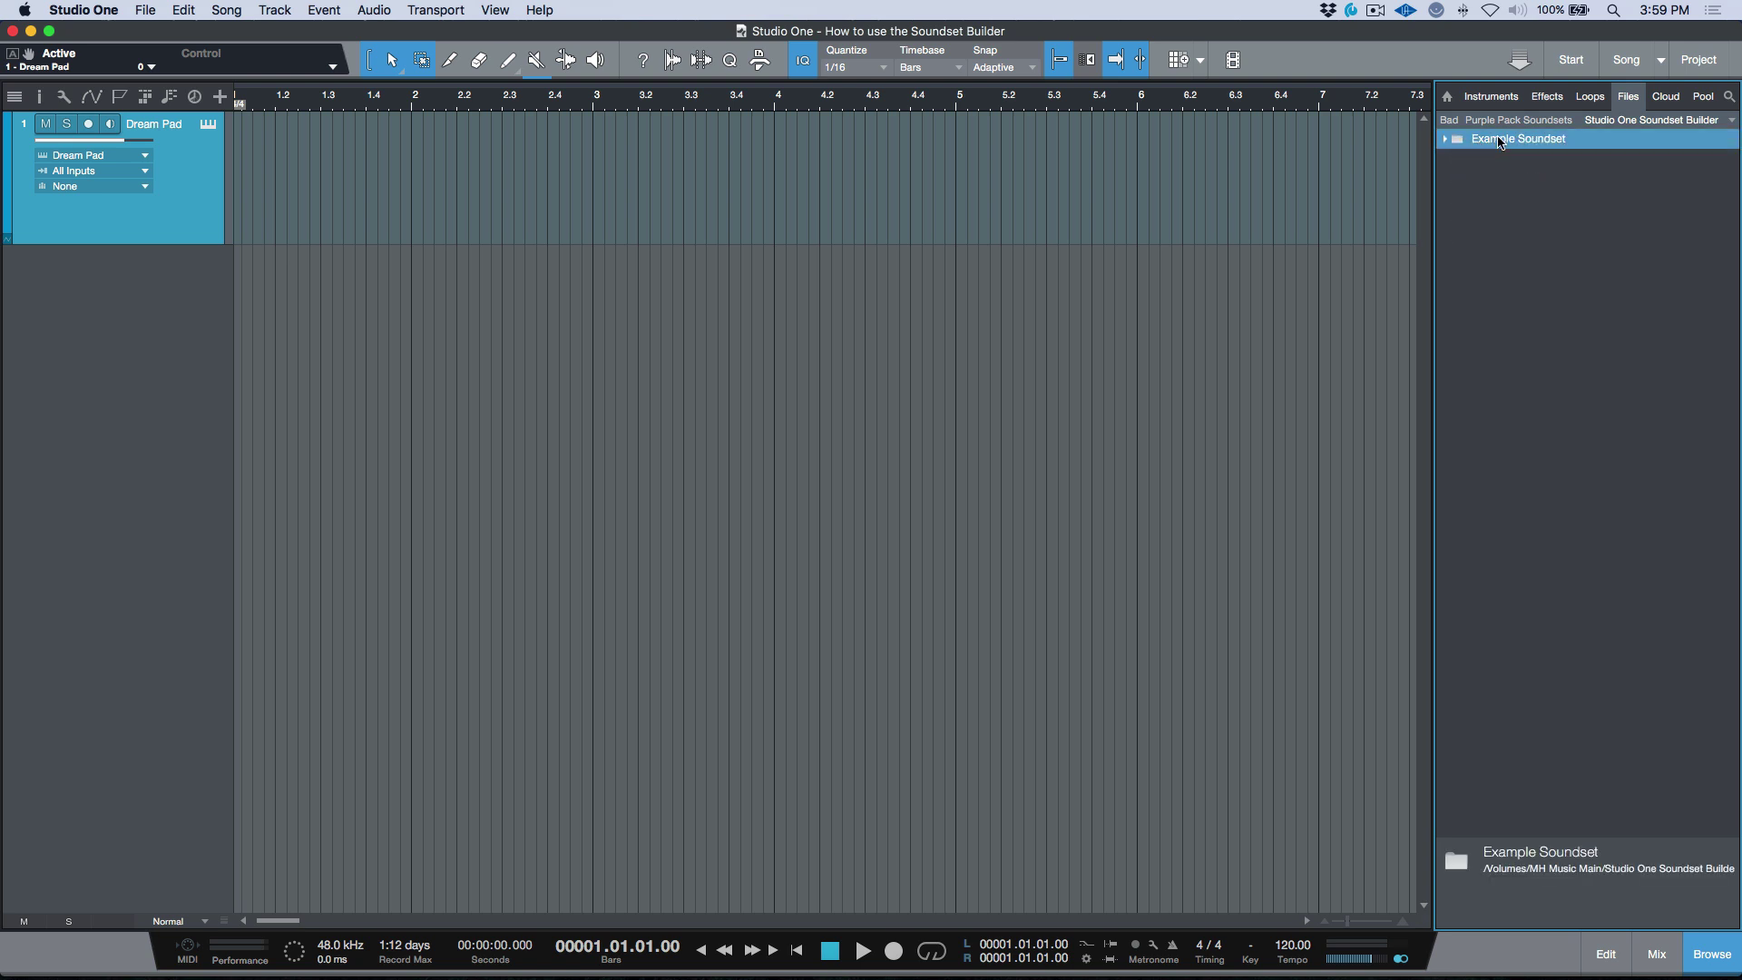
right_click(1499, 141)
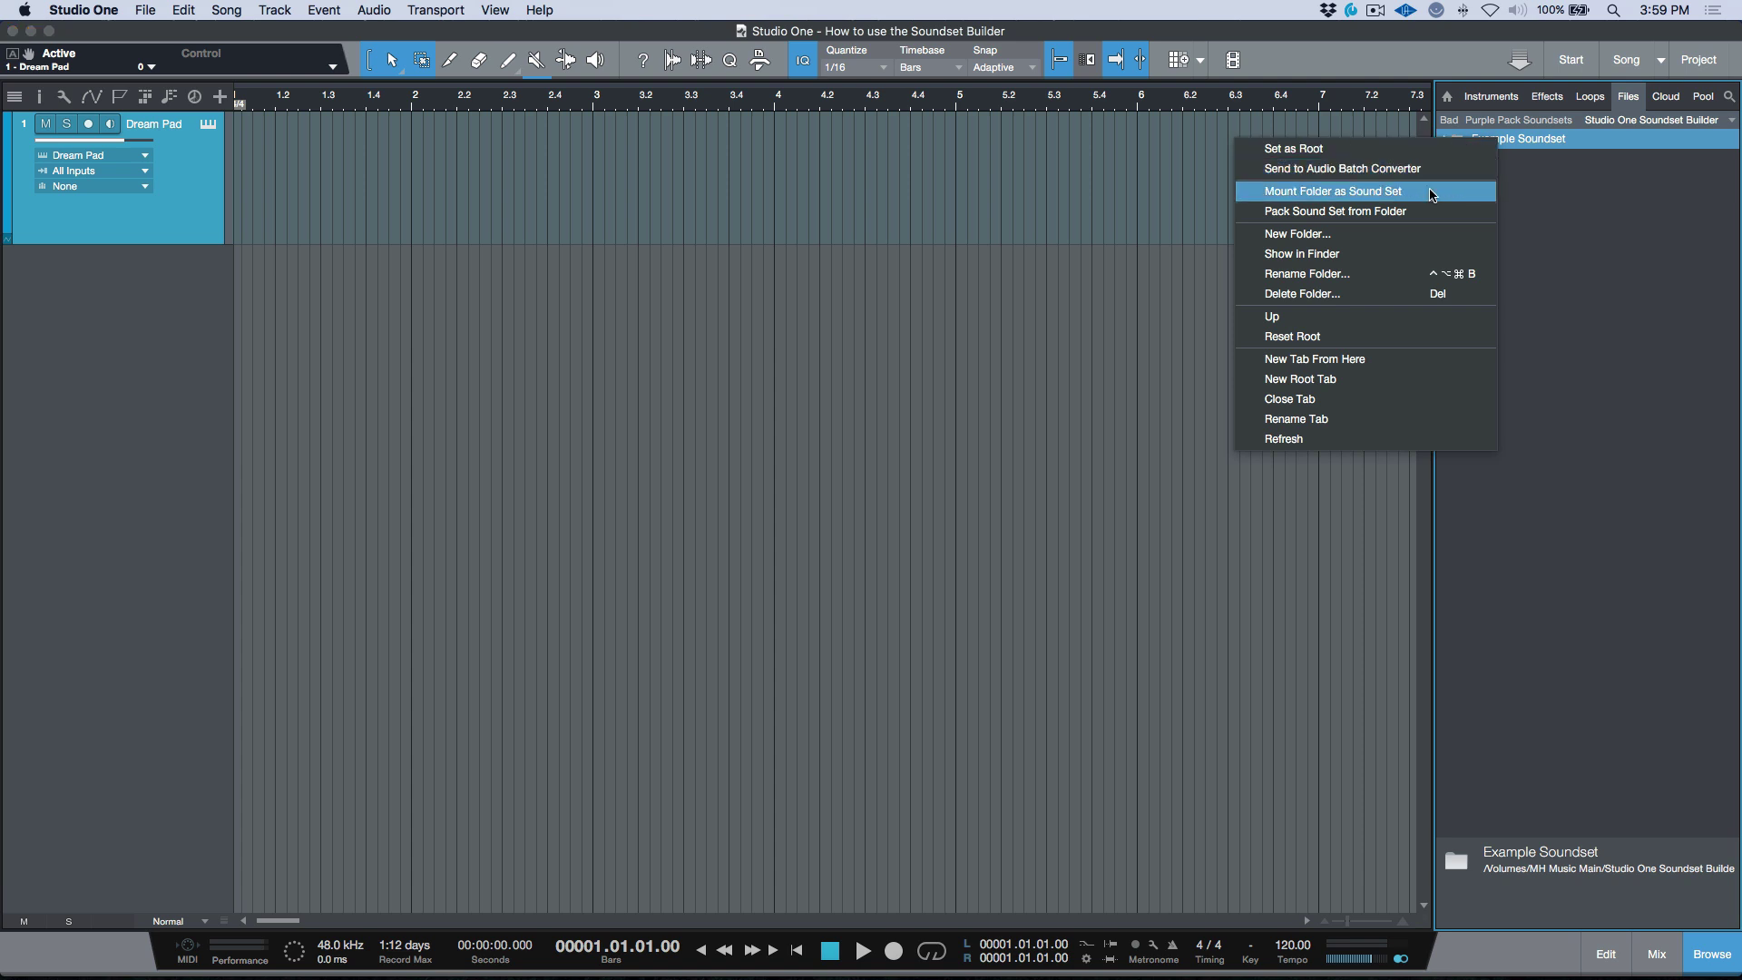
click(1441, 191)
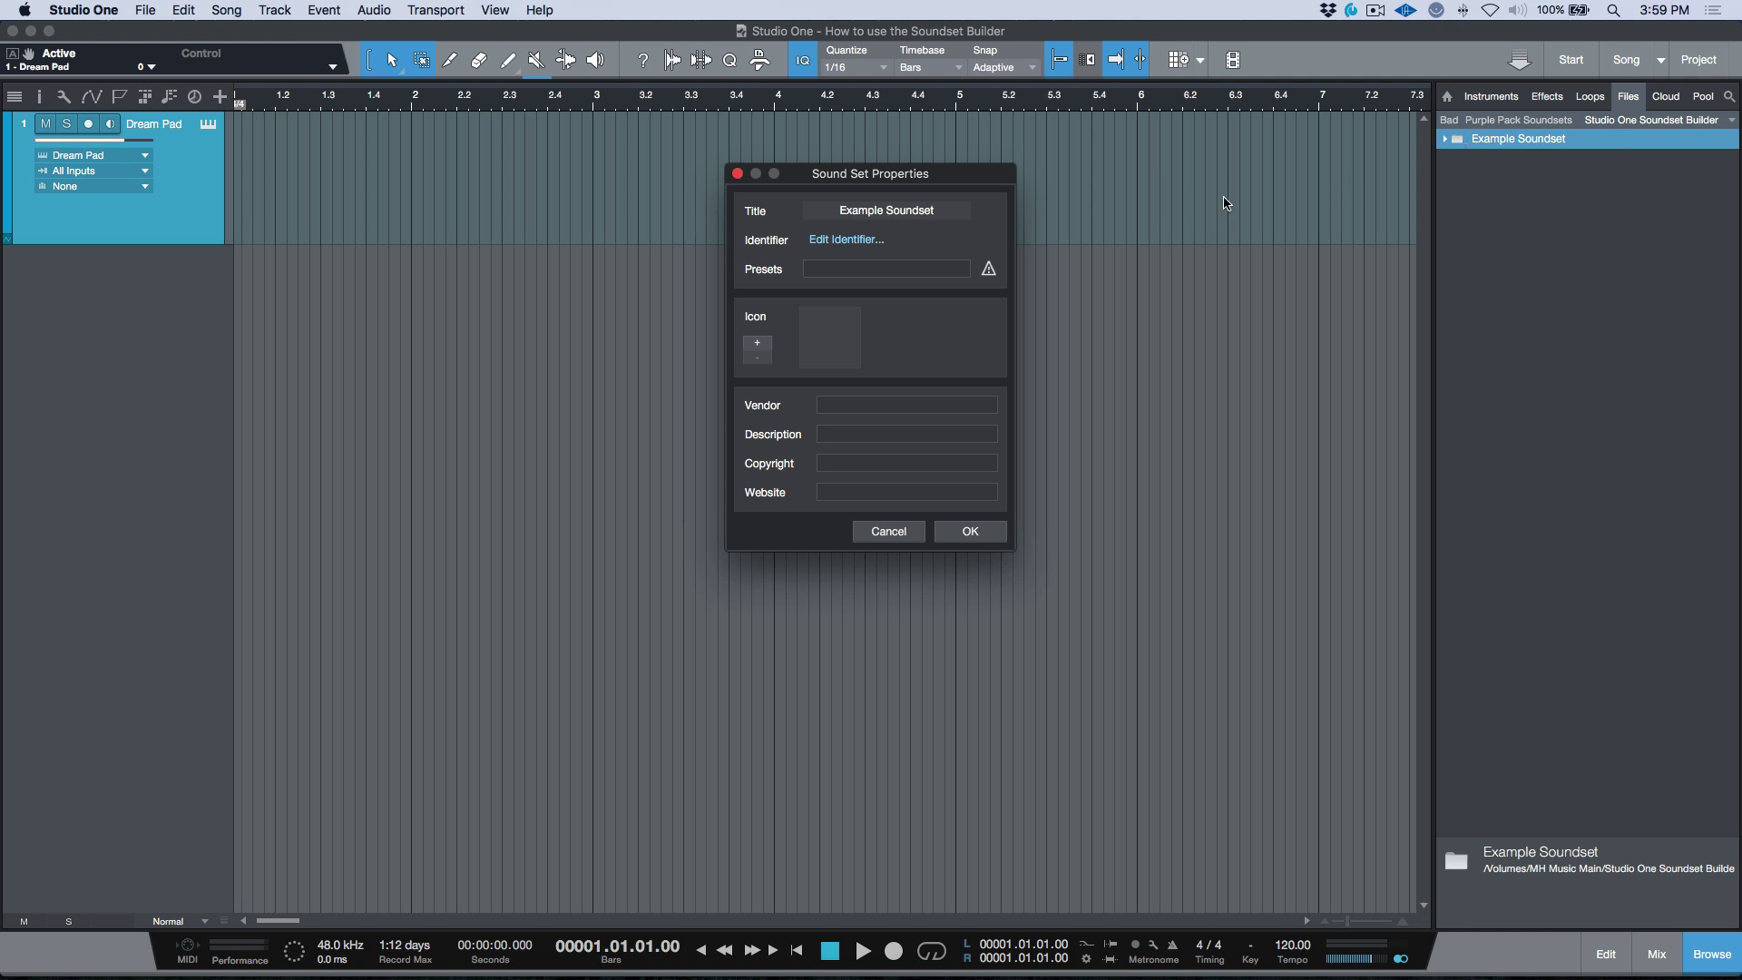
Set the sound set's presets folder to 'Presets'.
click(882, 269)
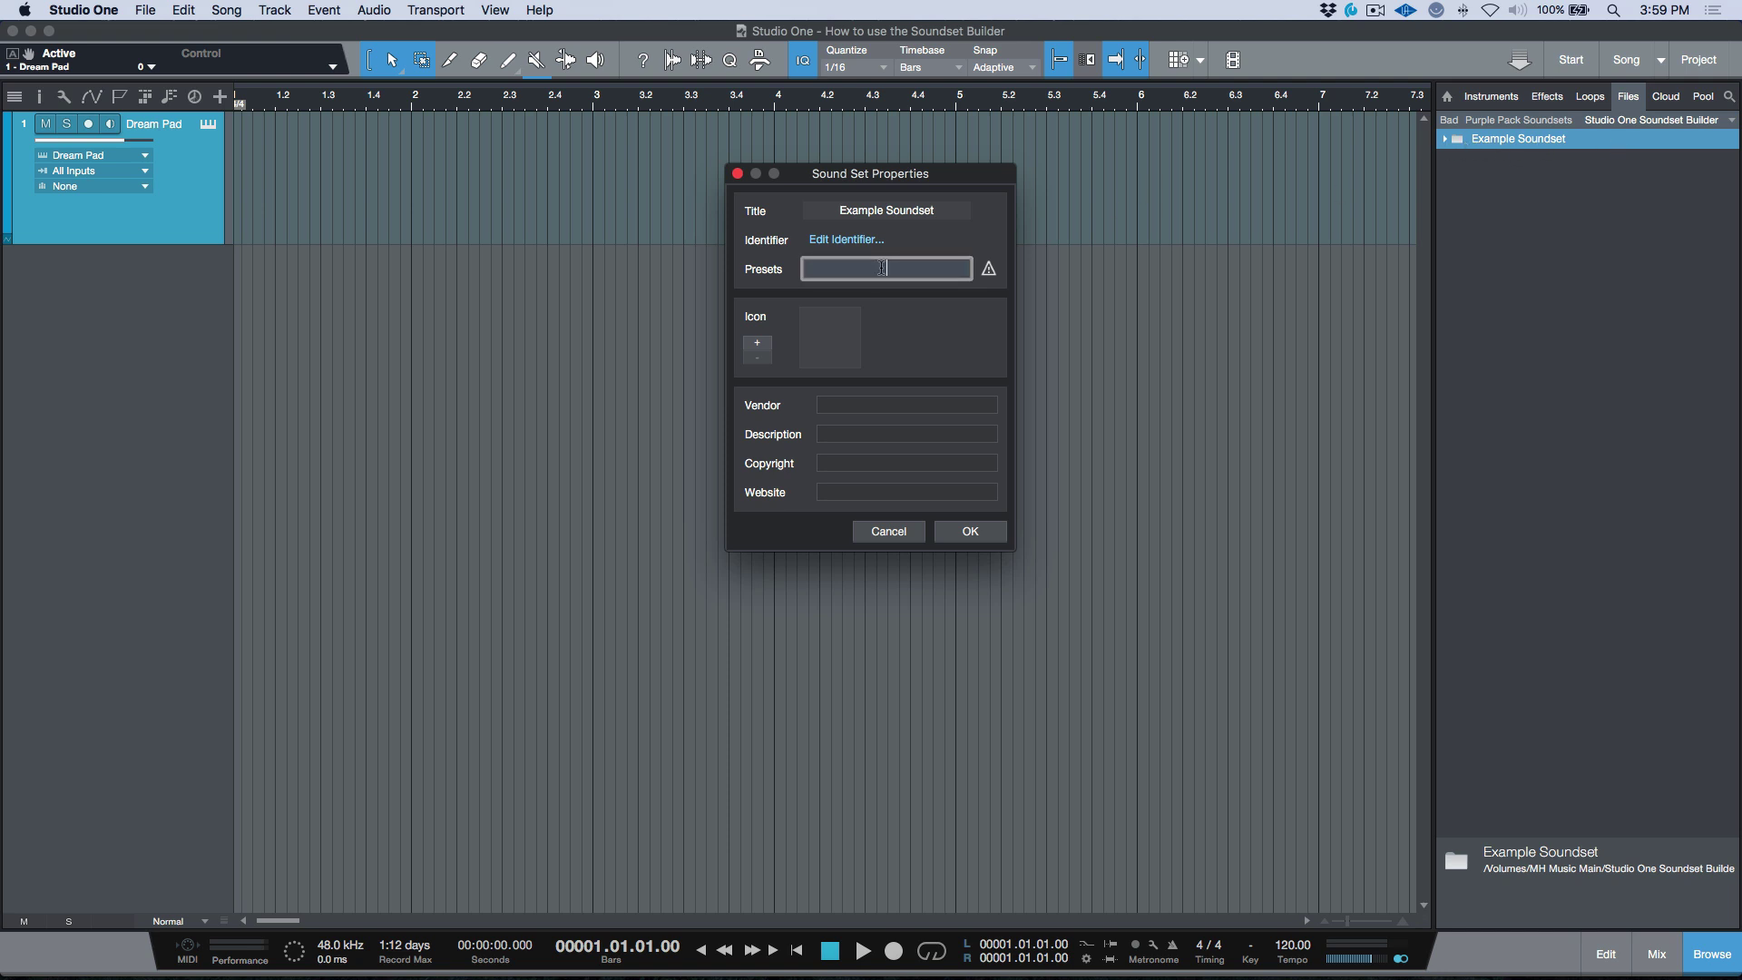
text(Presets)
key(Return)
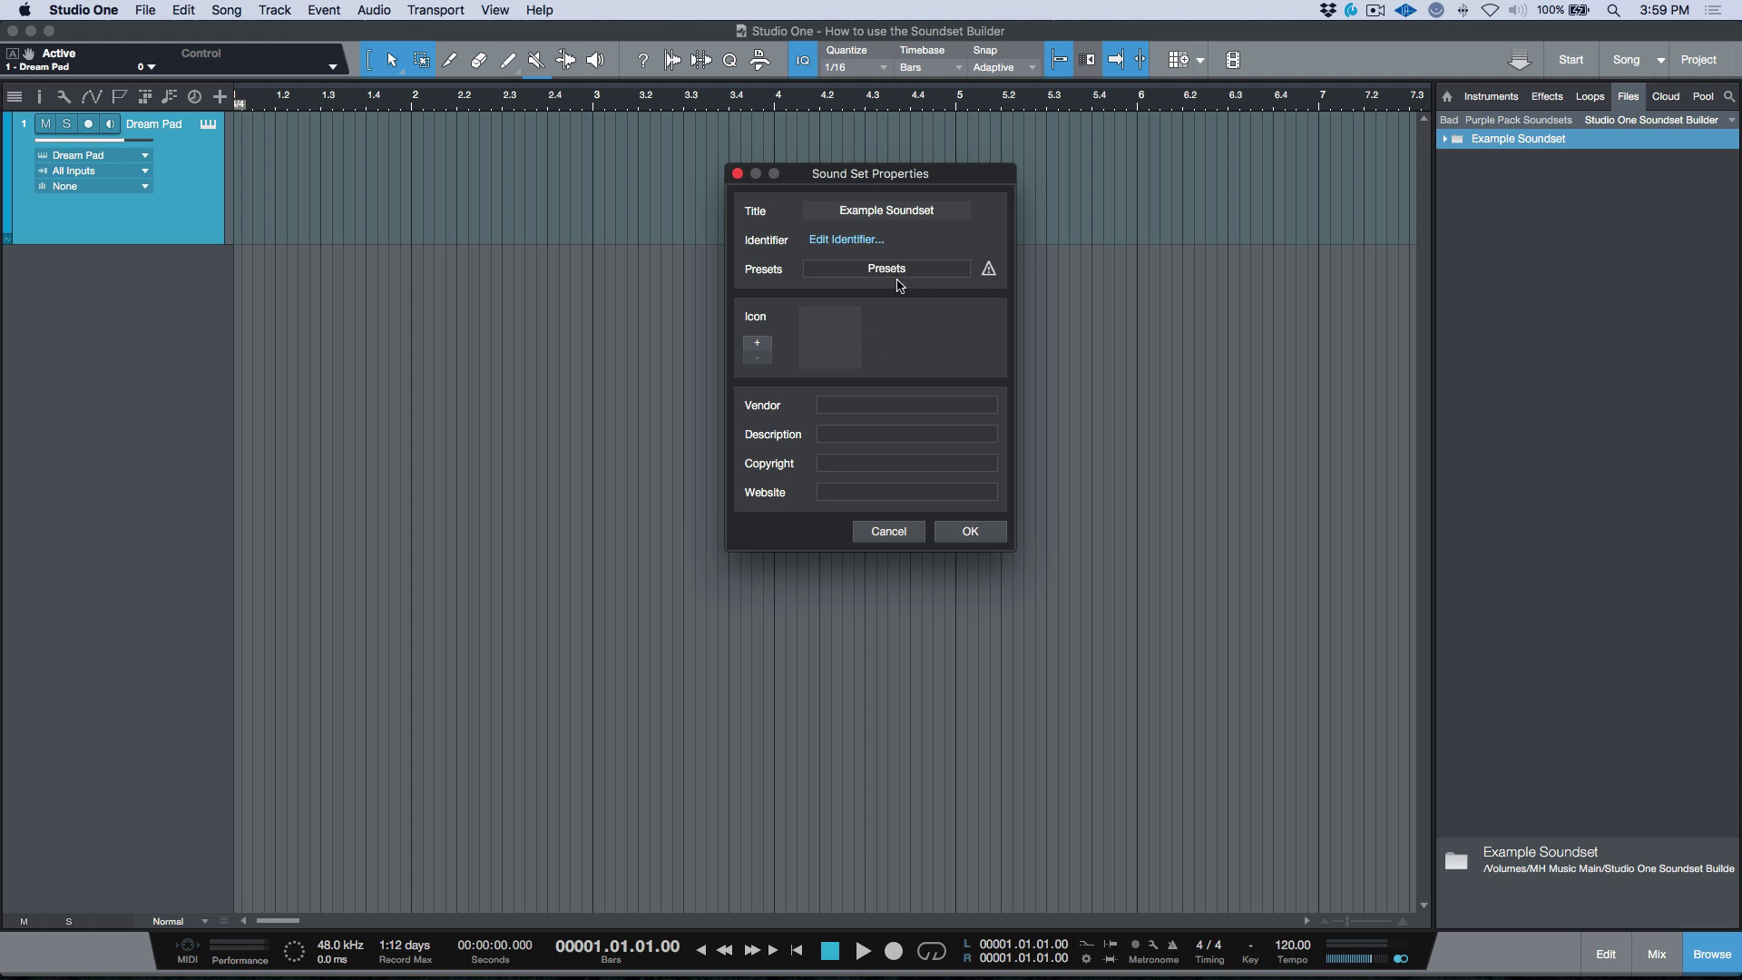
Set Studio-One-4.png from the Studio One Soundset Builder folder as the sound set icon.
click(758, 348)
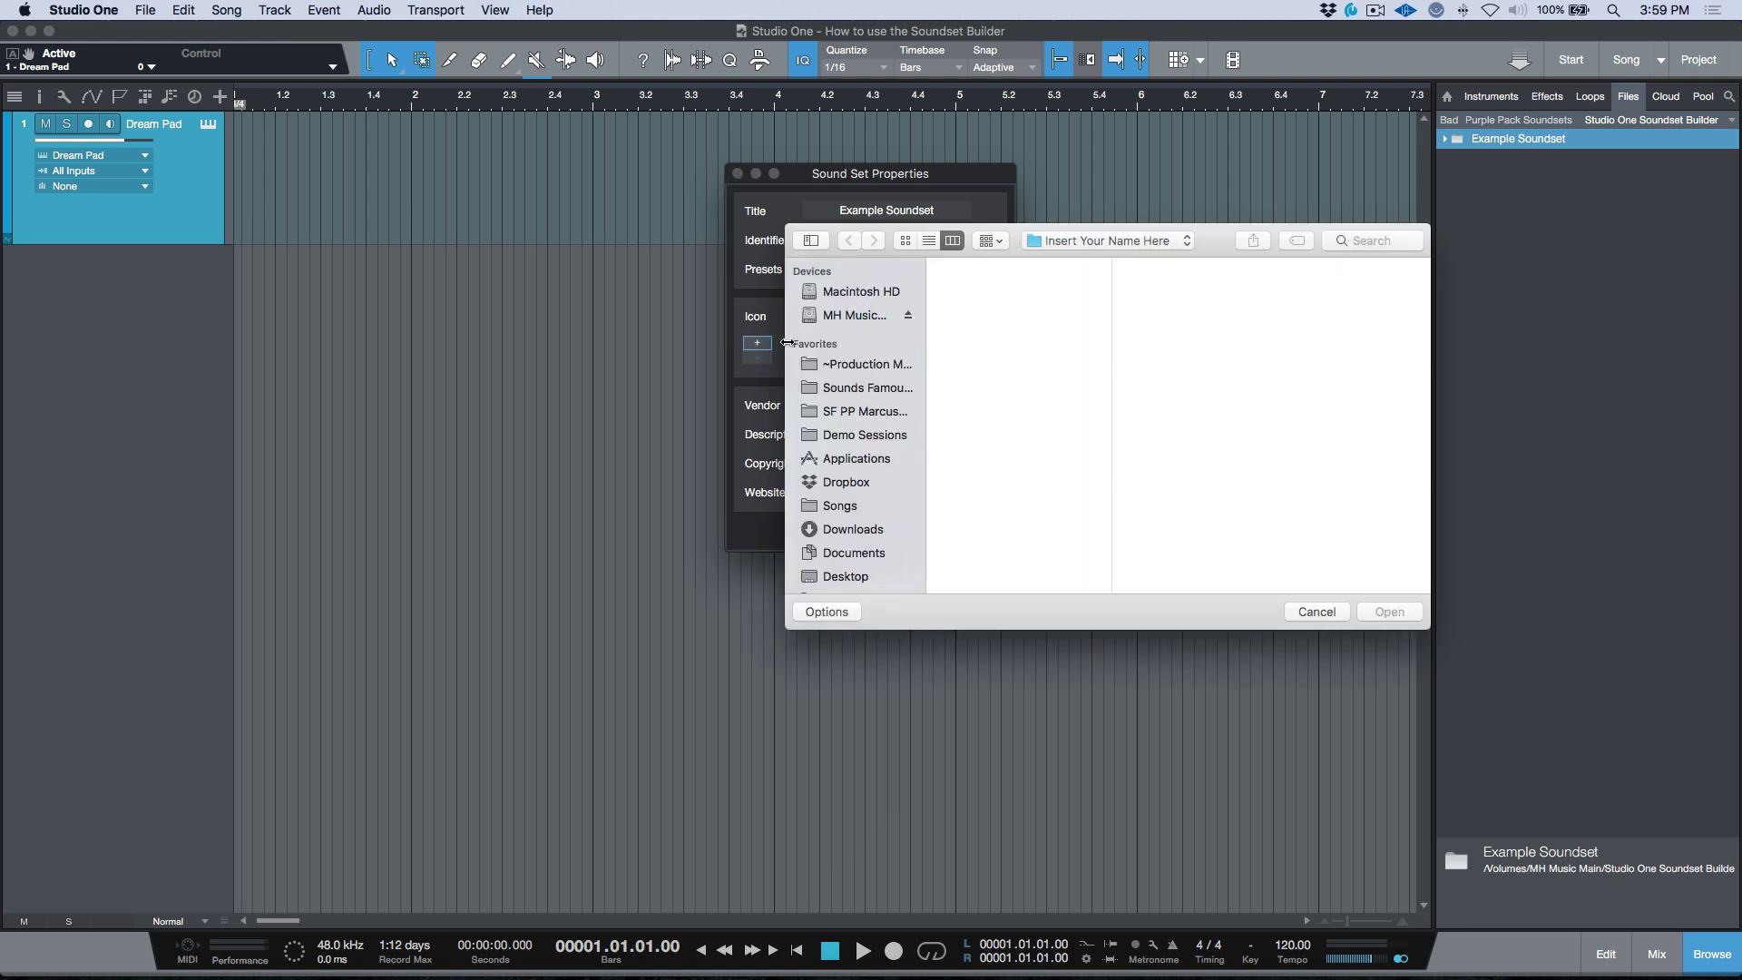
click(854, 315)
click(1003, 473)
click(1163, 281)
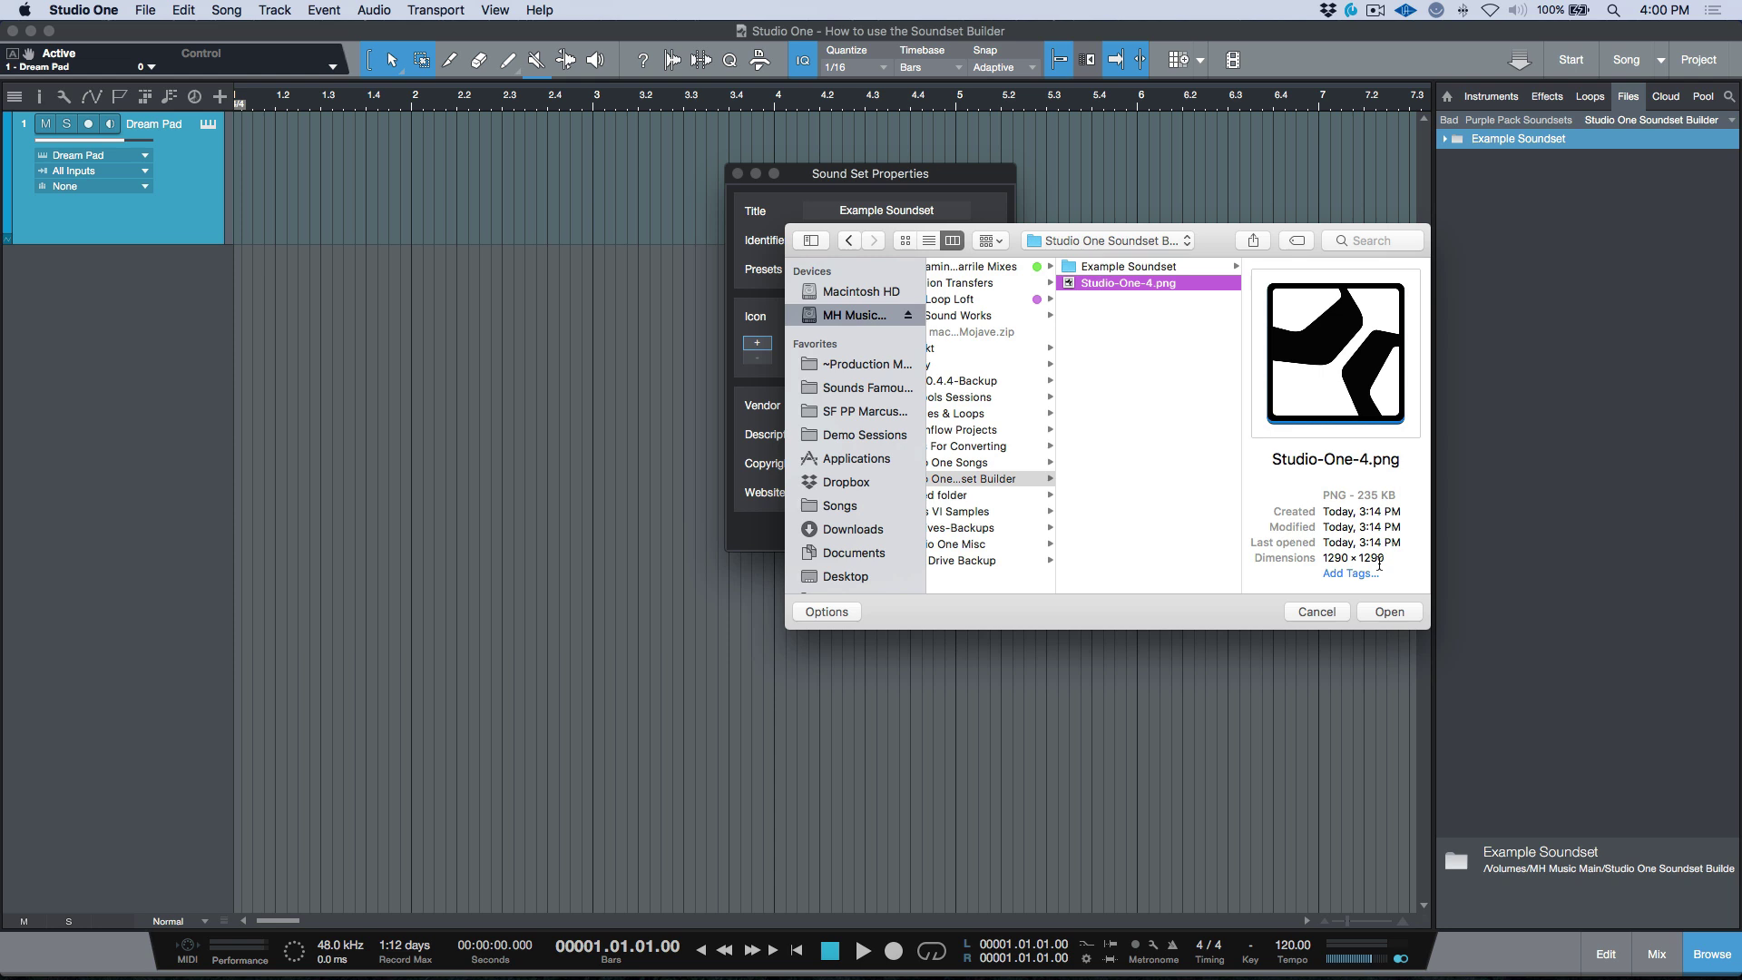
click(1390, 612)
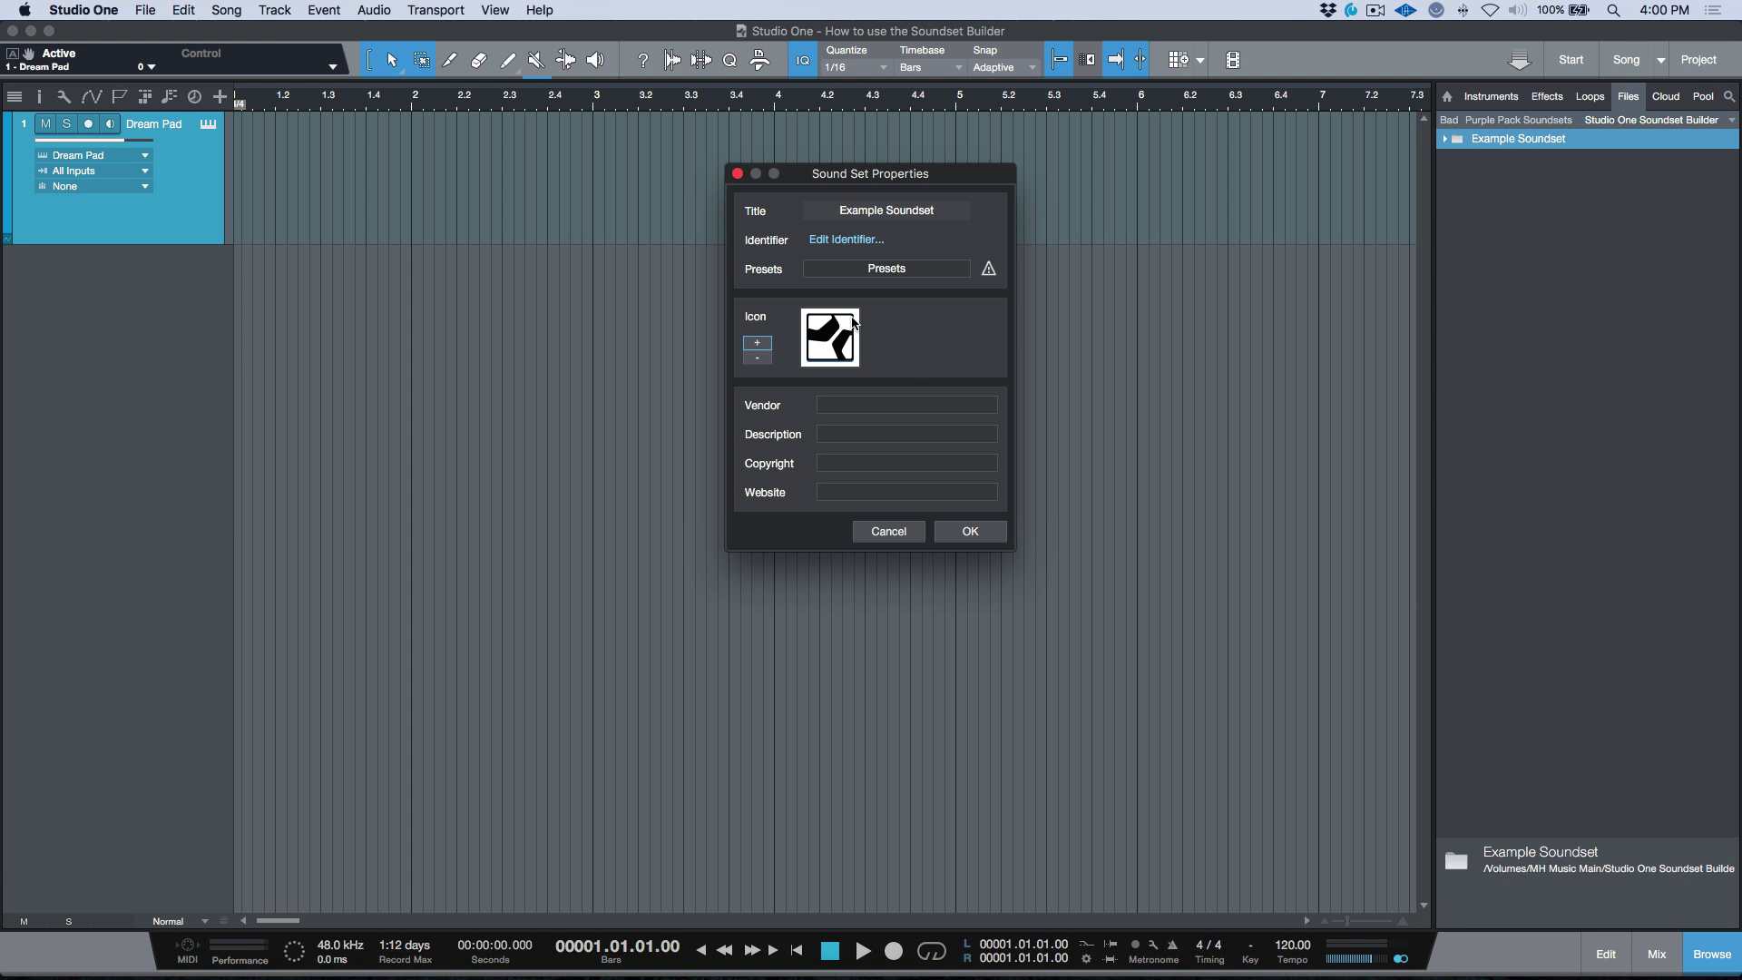
Enter the vendor name, description 'An Example Soundset', copyright ©2019 and the vendor's website address.
click(848, 405)
text(Marcus Huys)
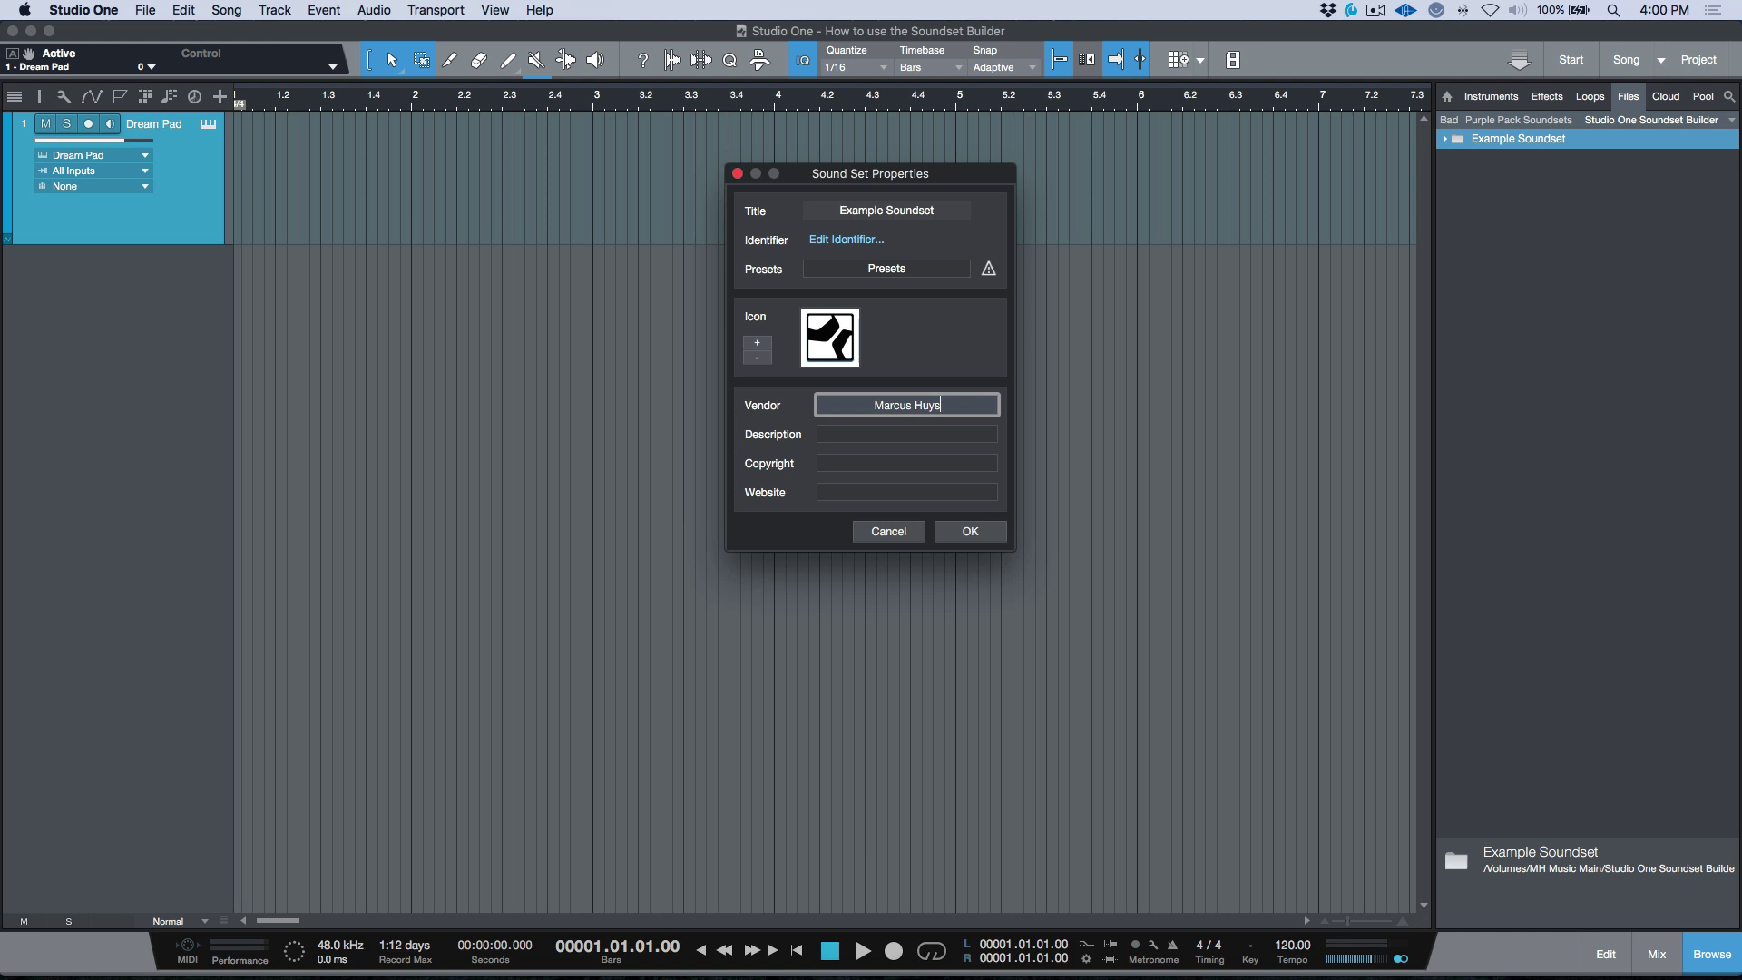
text(kens)
click(914, 434)
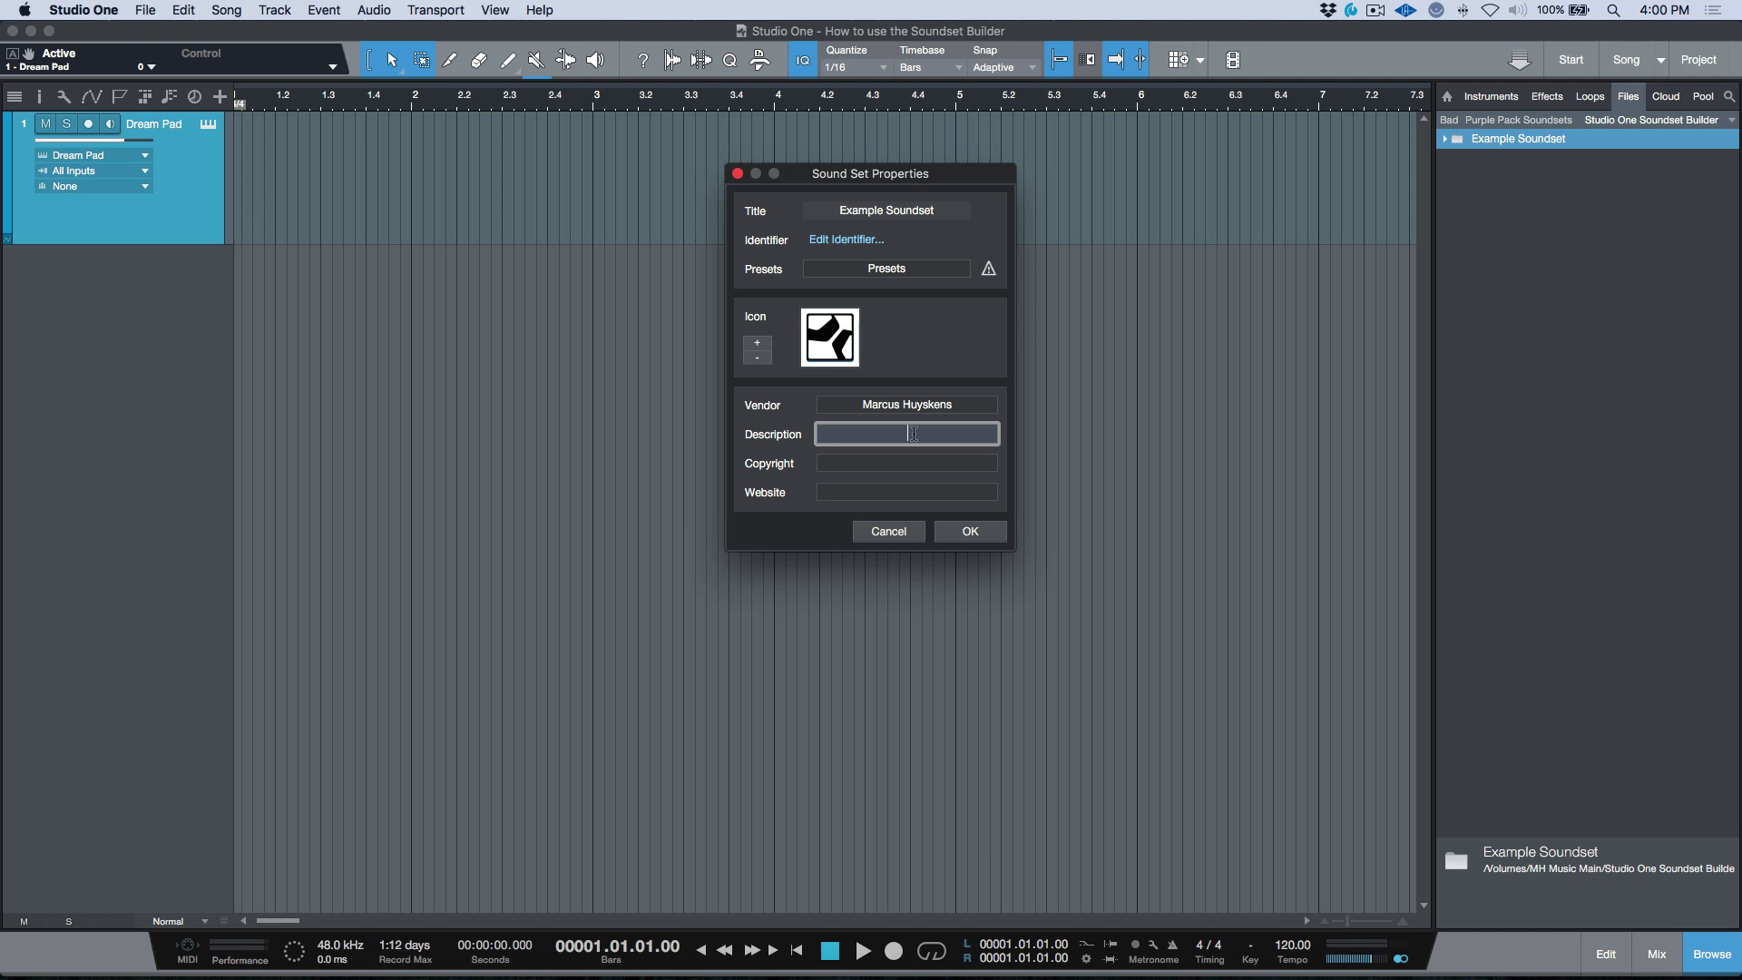
text(An Example Soundset)
click(926, 464)
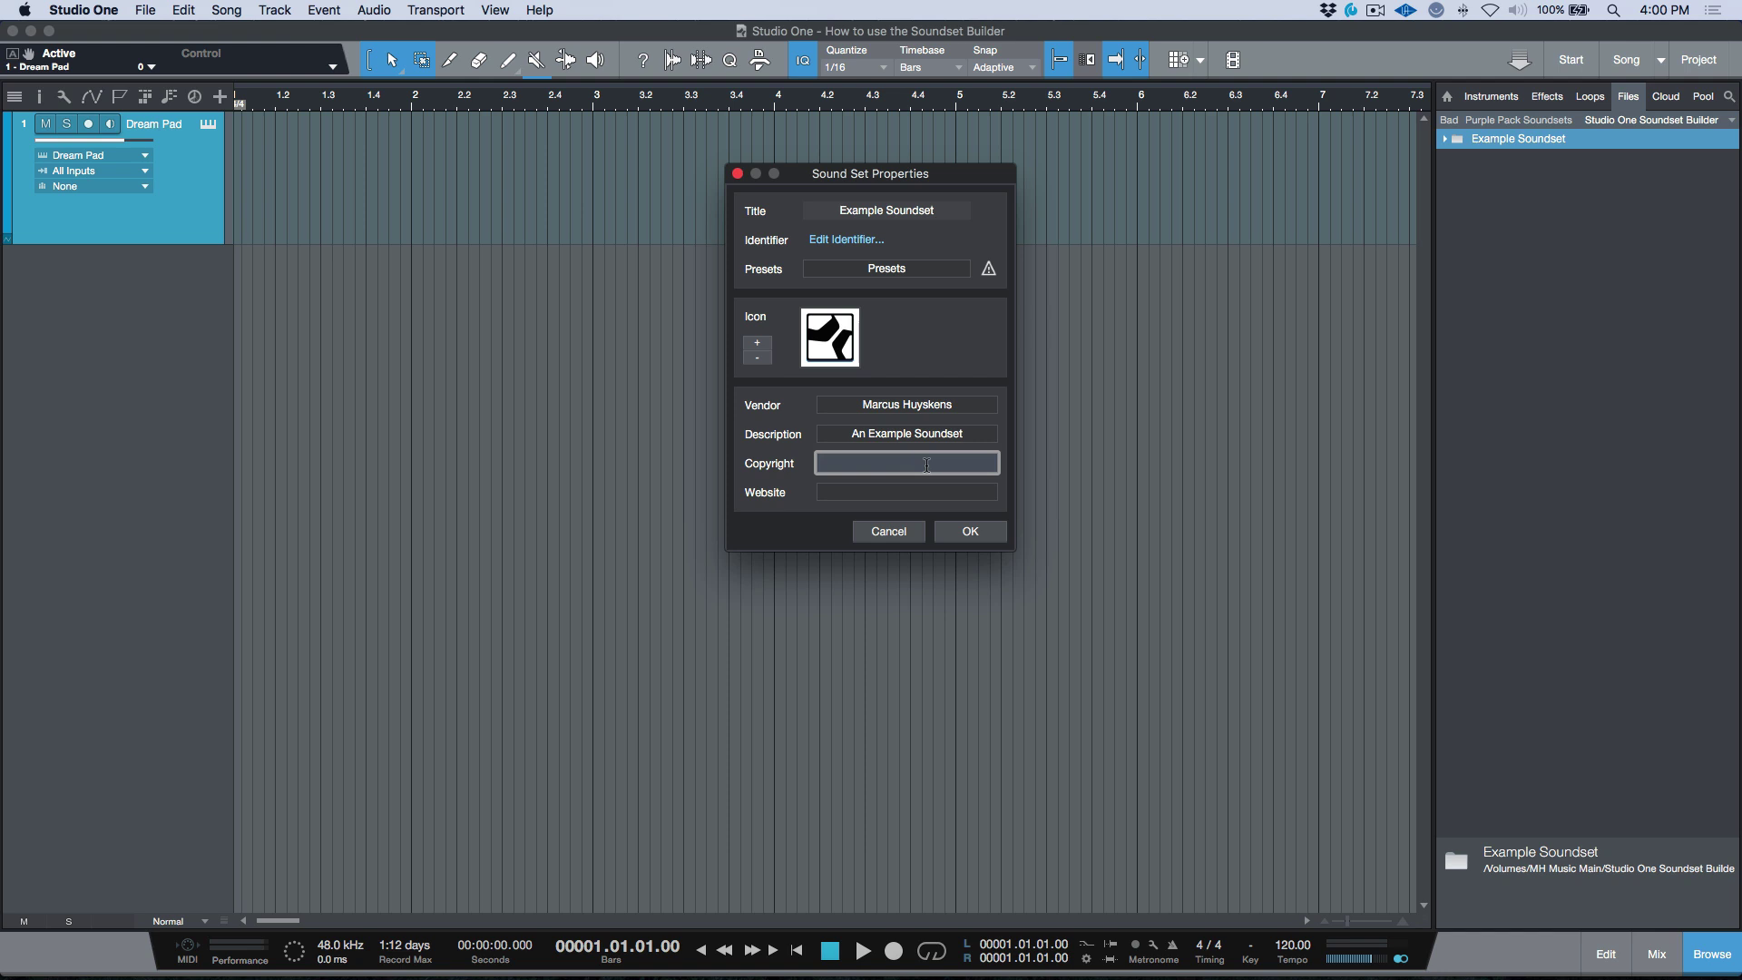
text(©2019)
click(893, 492)
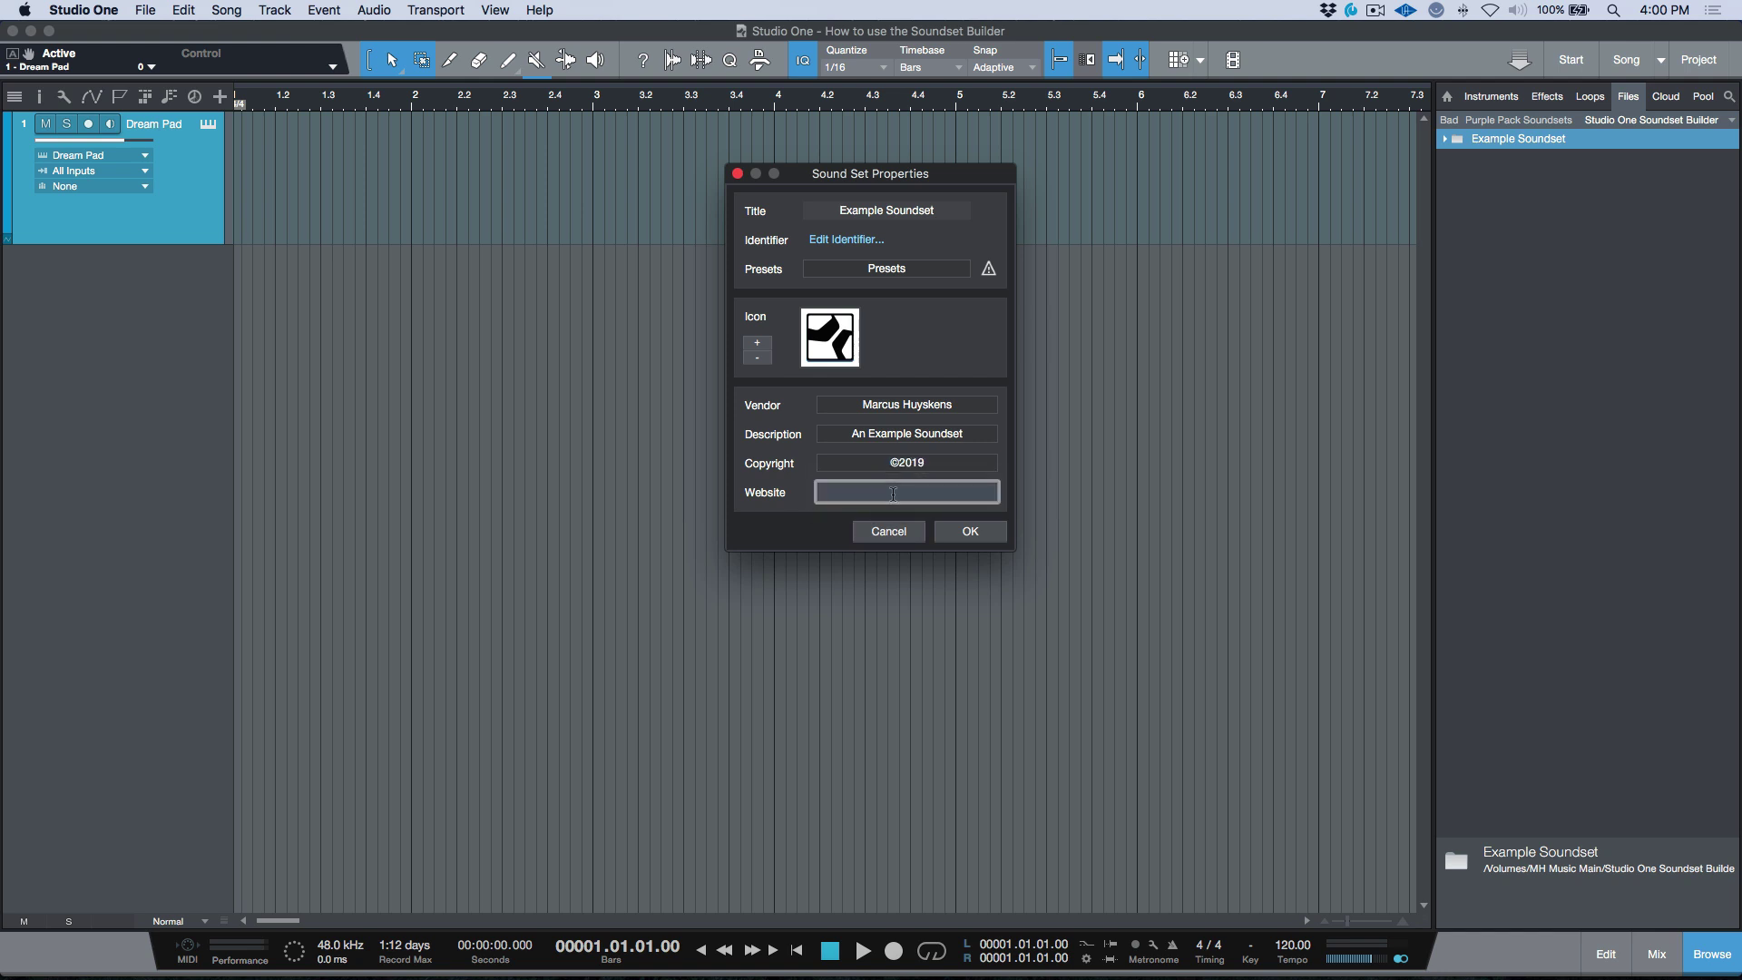
text(www.)
text(mar)
text(cus-hu)
text(ysk)
text(ens)
text(-music)
text(.com)
Dismiss the Edit Identifier warning and apply the Sound Set Properties with OK.
click(860, 243)
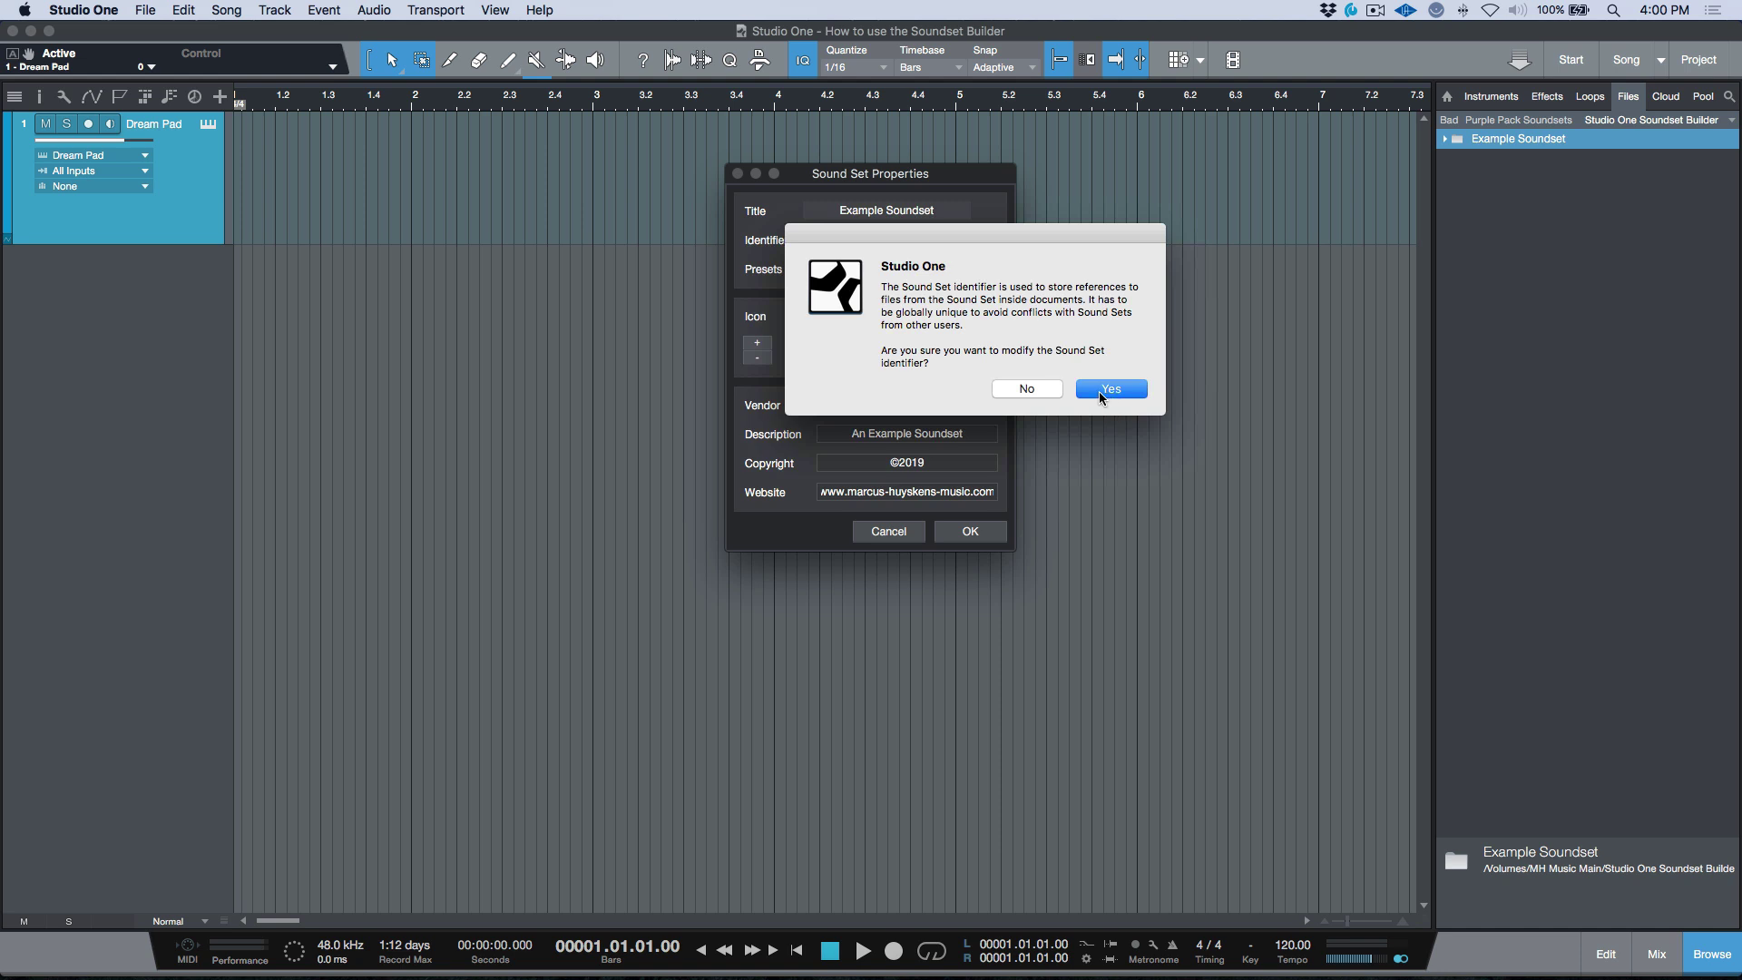
click(1040, 388)
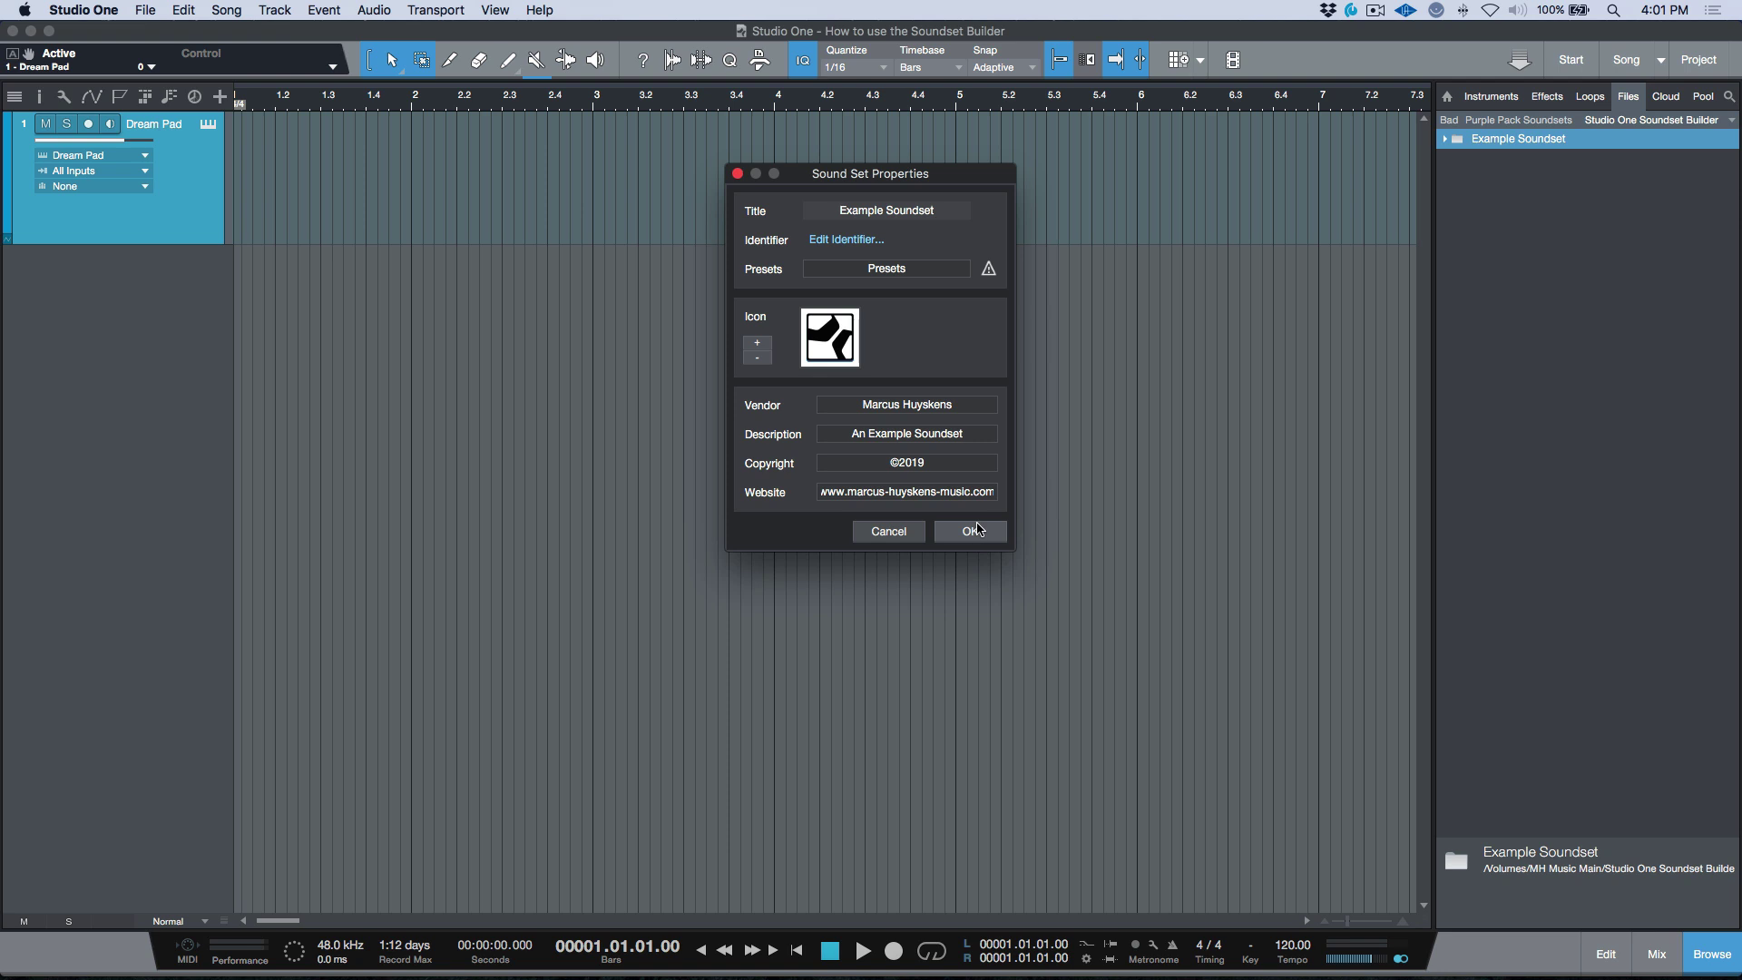
click(971, 532)
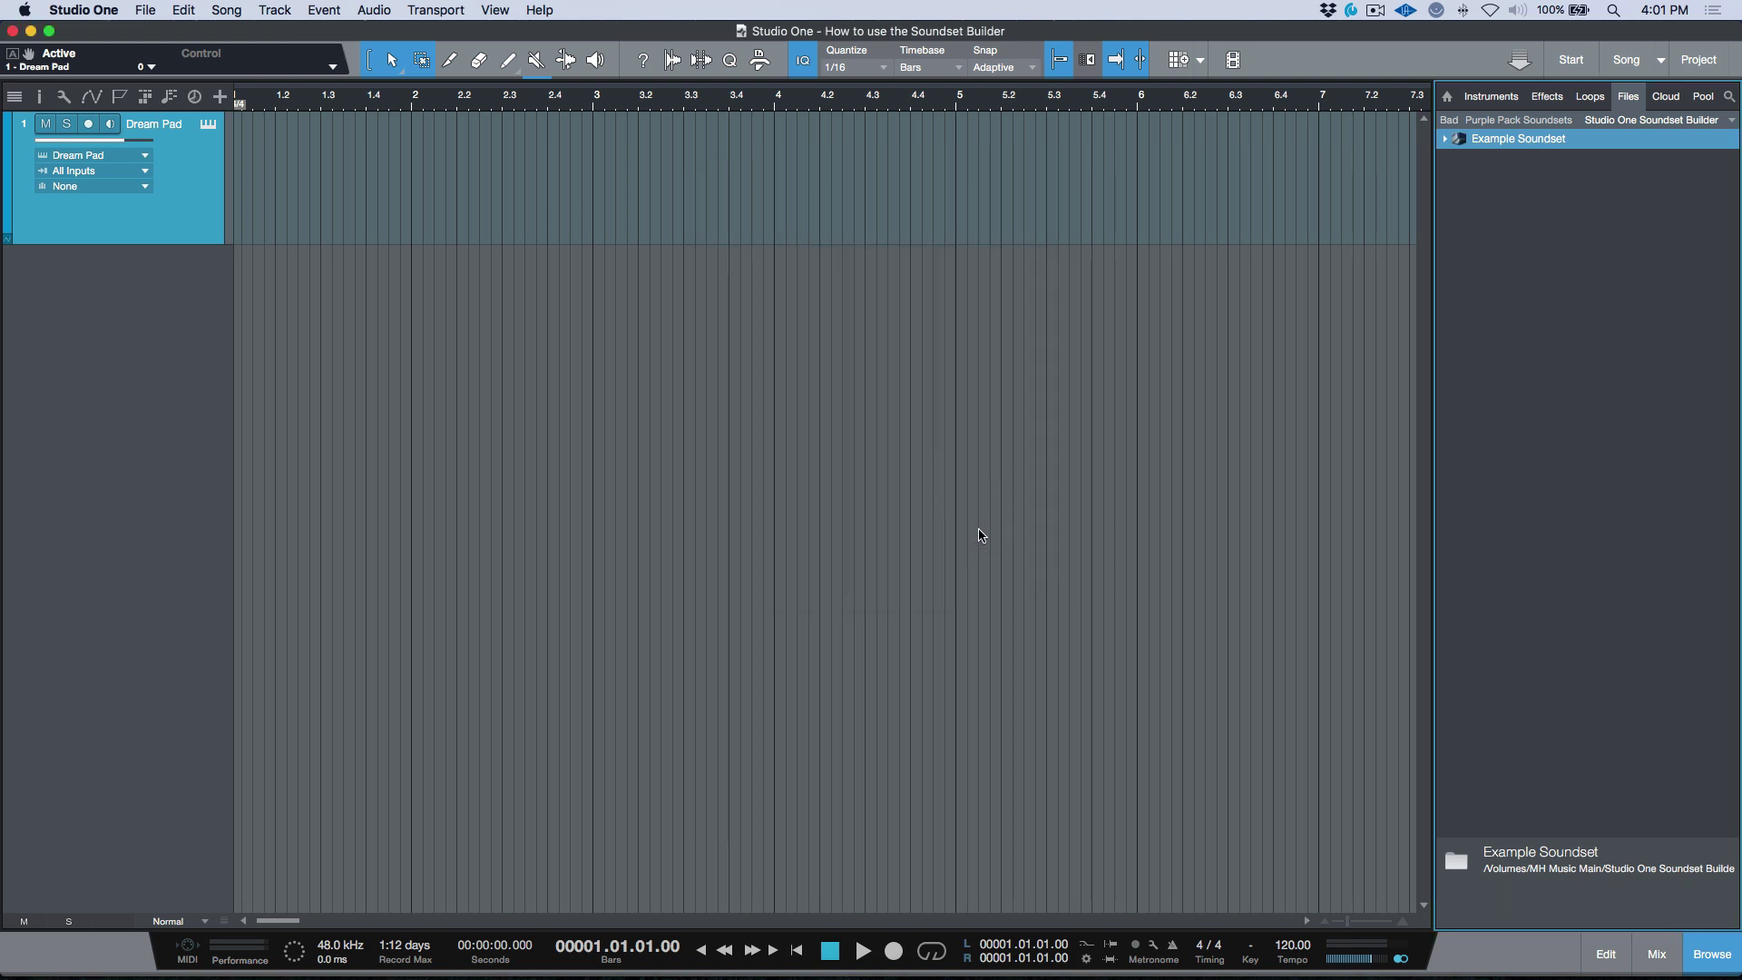
Switch the browser from the Example Soundset folder to the installed Sound Sets list and locate Example Soundset.
click(1446, 140)
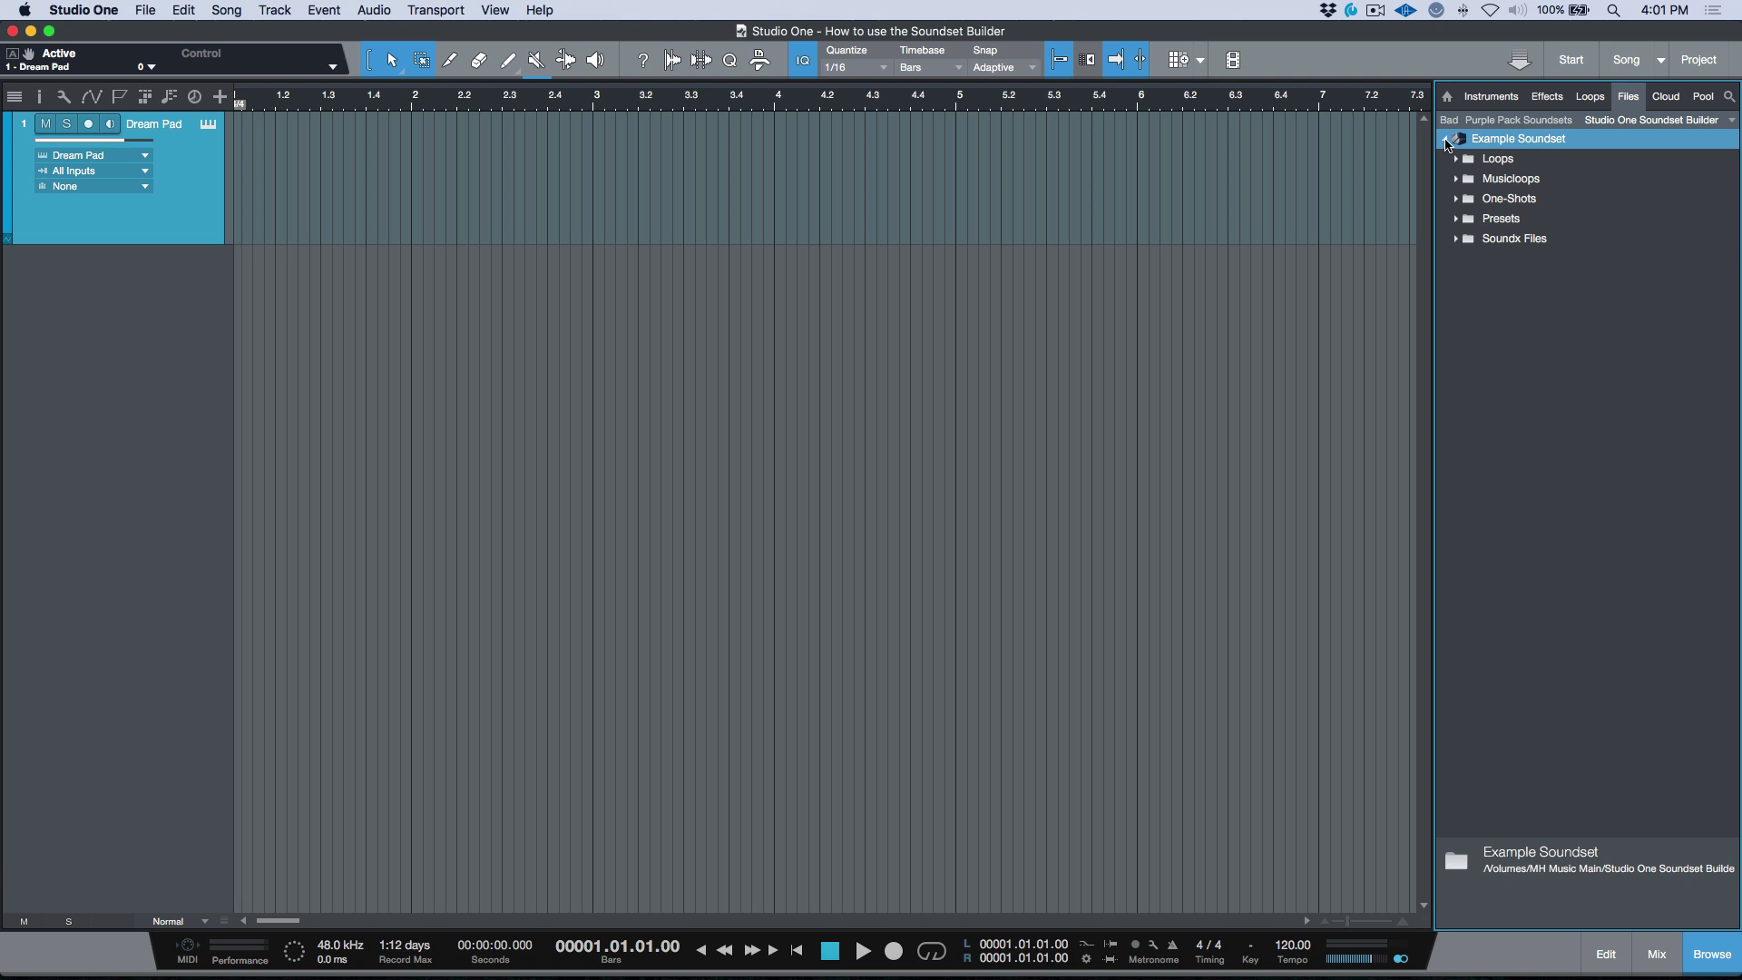
click(1445, 140)
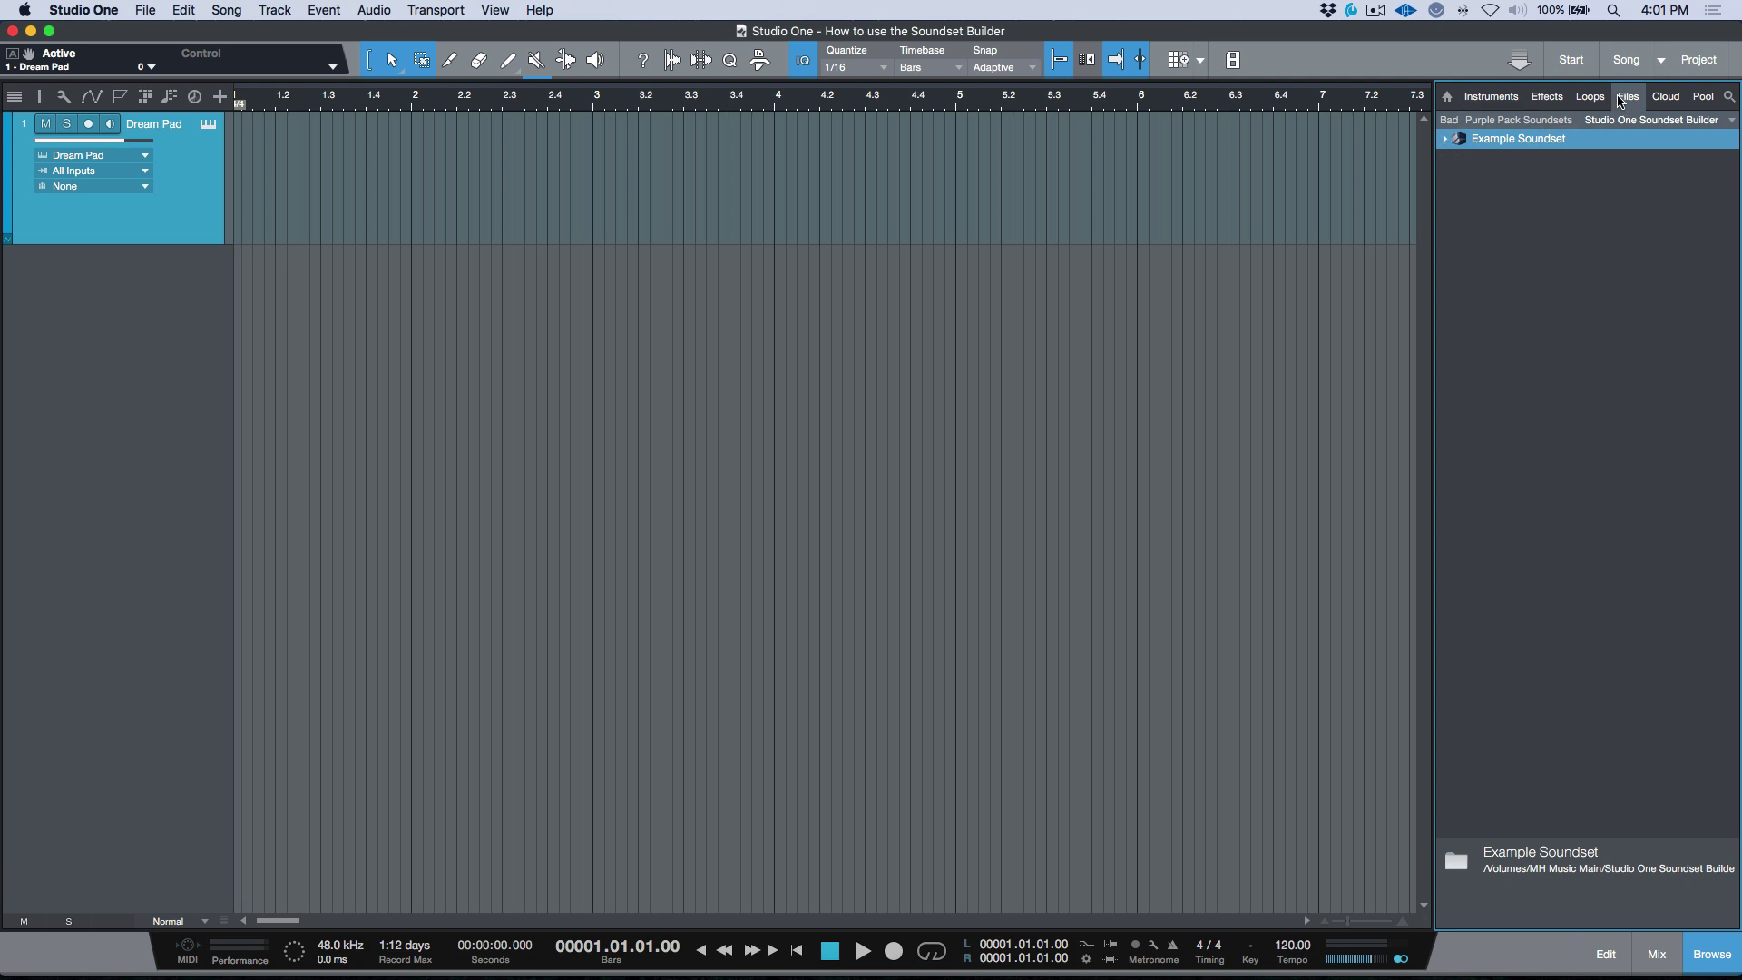
click(1731, 120)
click(1653, 165)
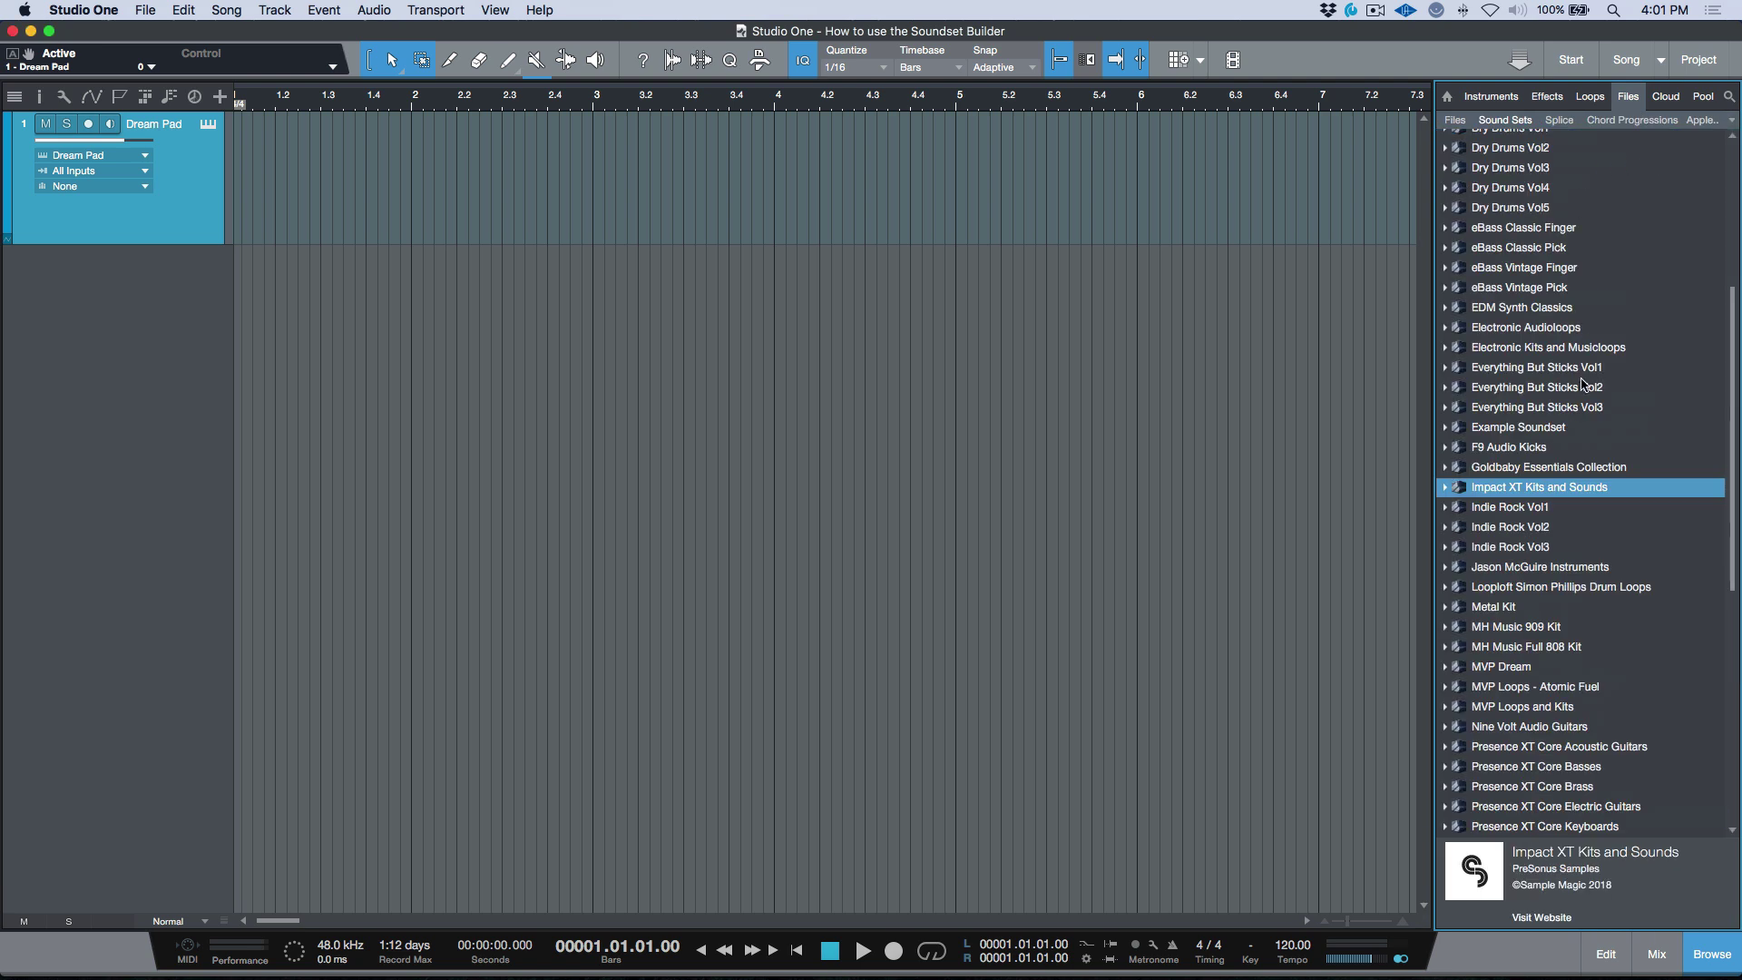
scroll(1547, 470, up, 1)
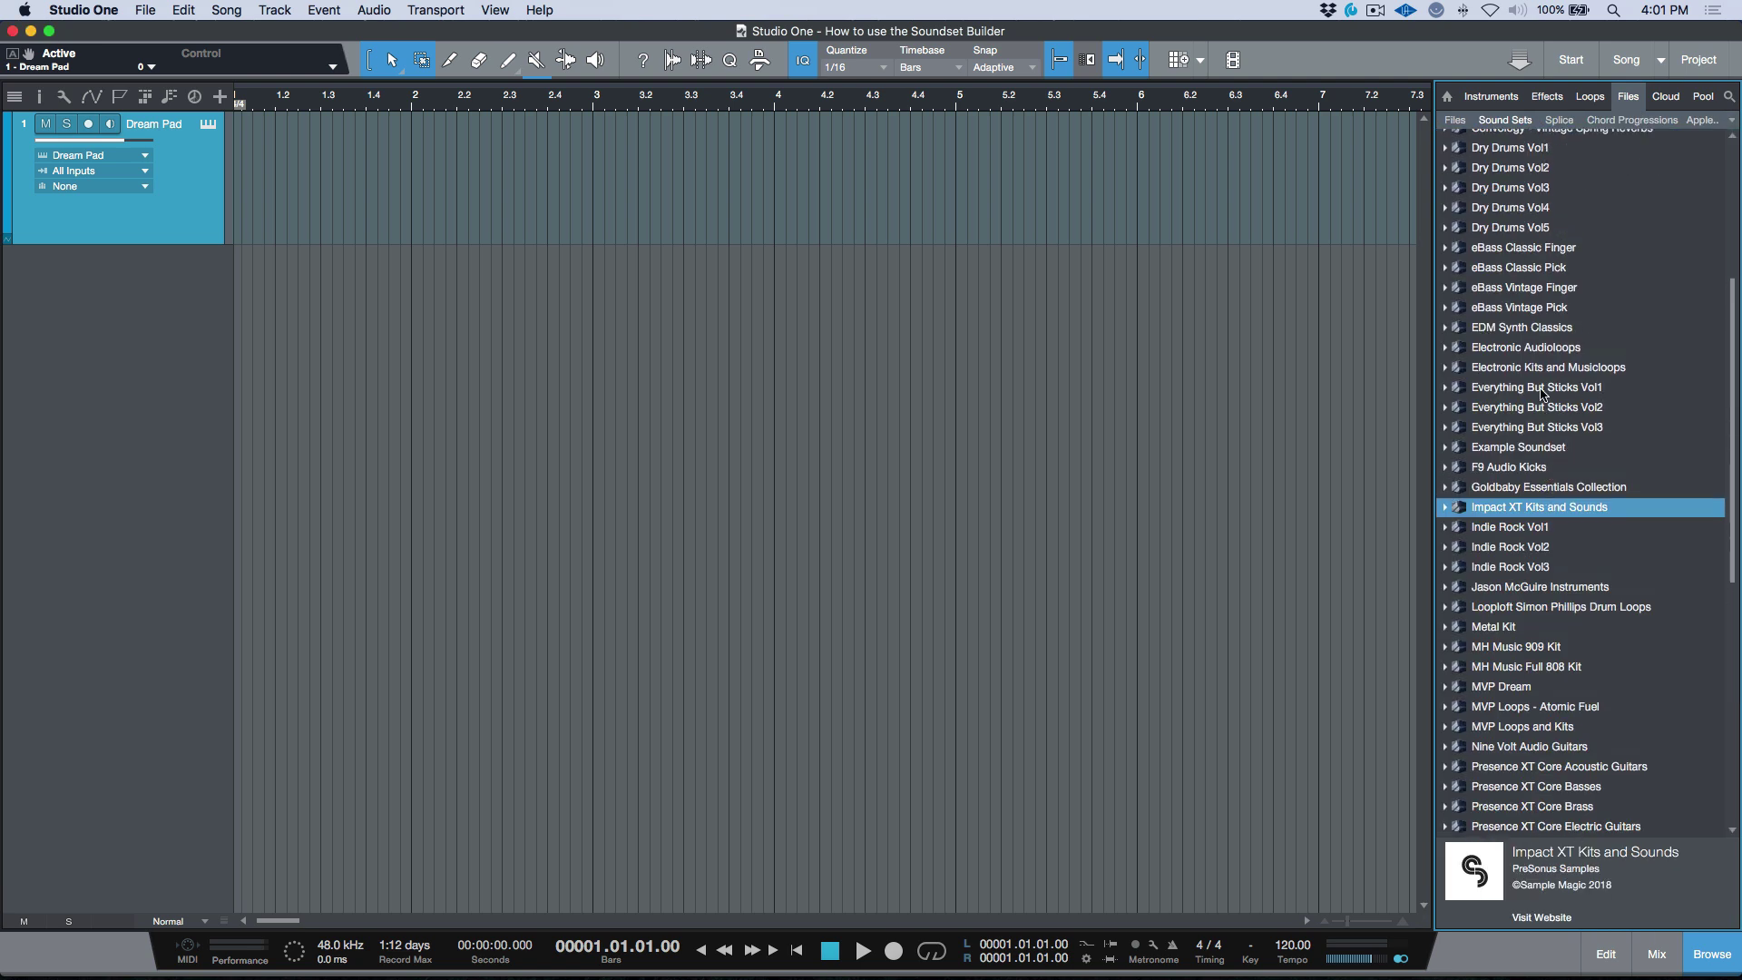
double_click(1518, 447)
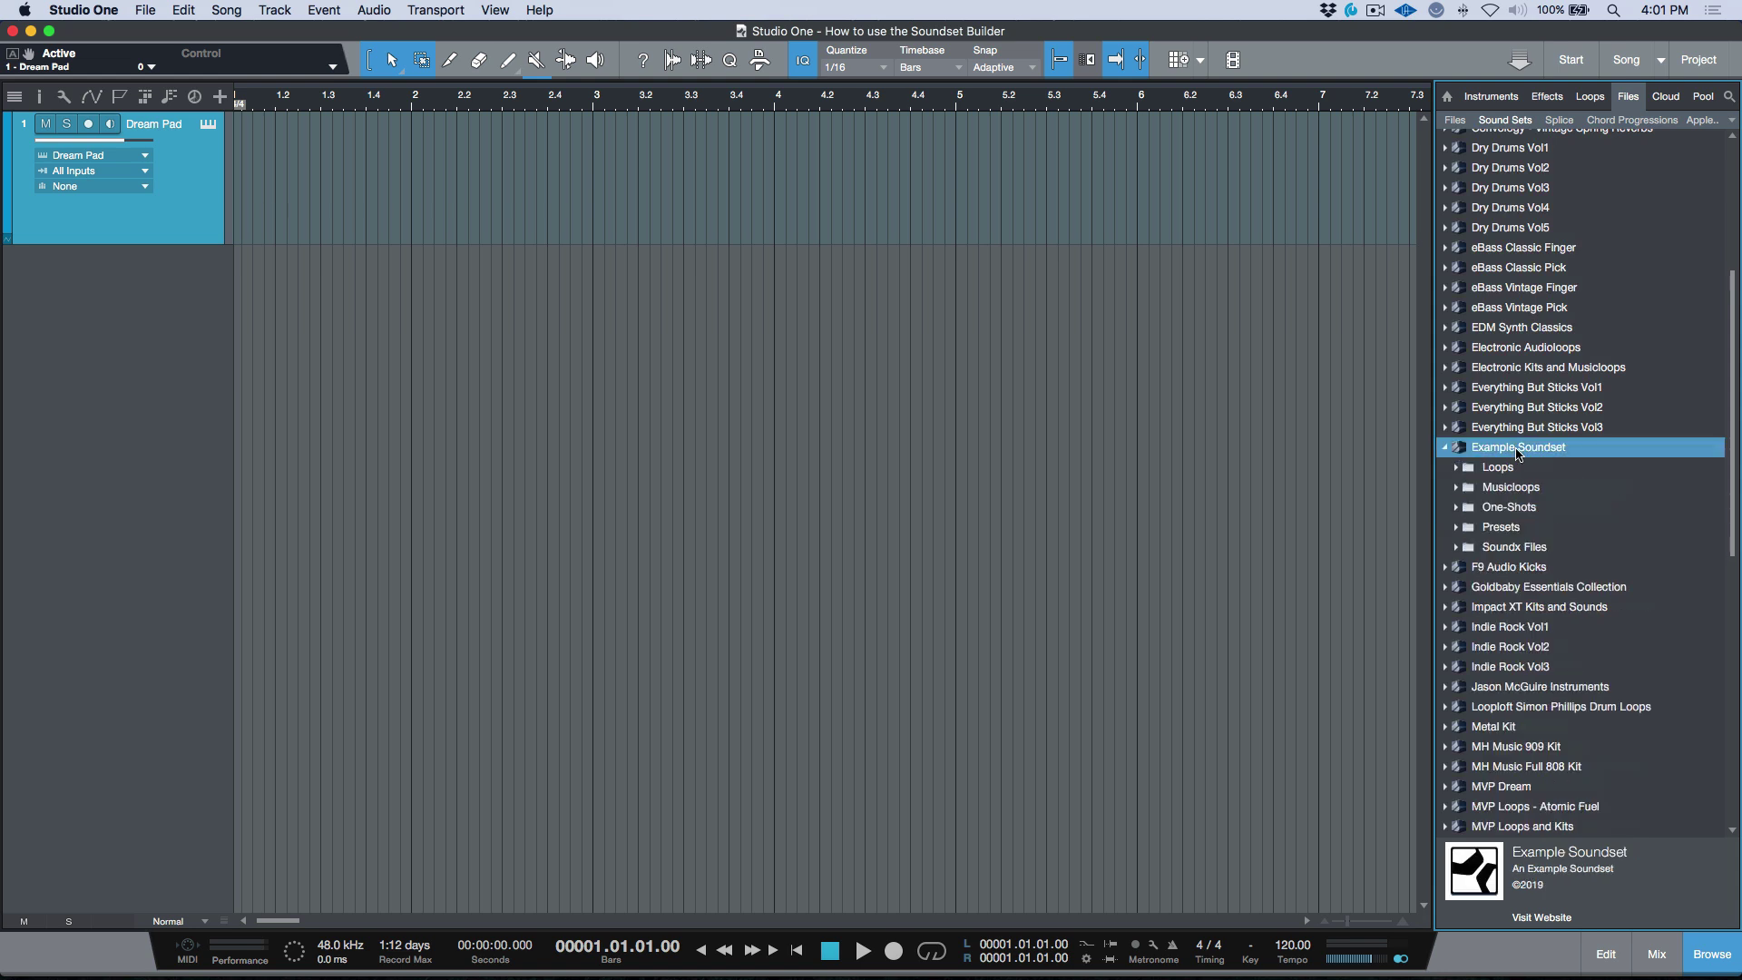
double_click(1519, 449)
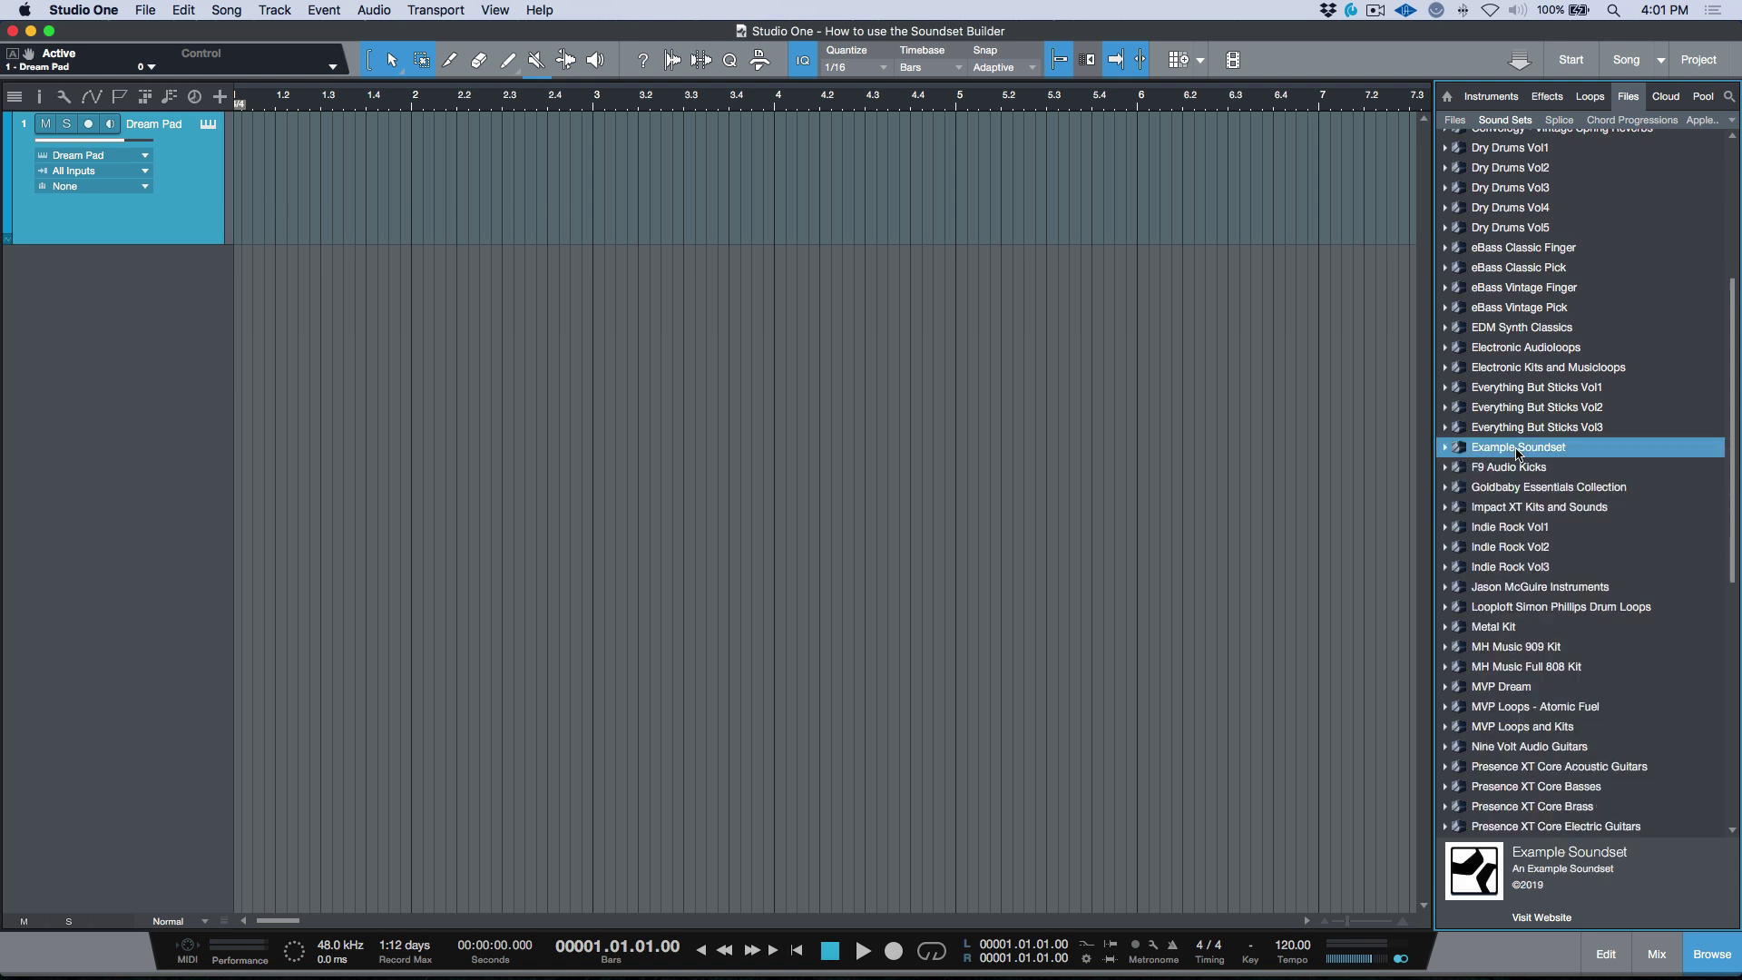
Go back to Studio One Soundset Builder, then reopen Sound Sets and expand Example Soundset.
click(1732, 120)
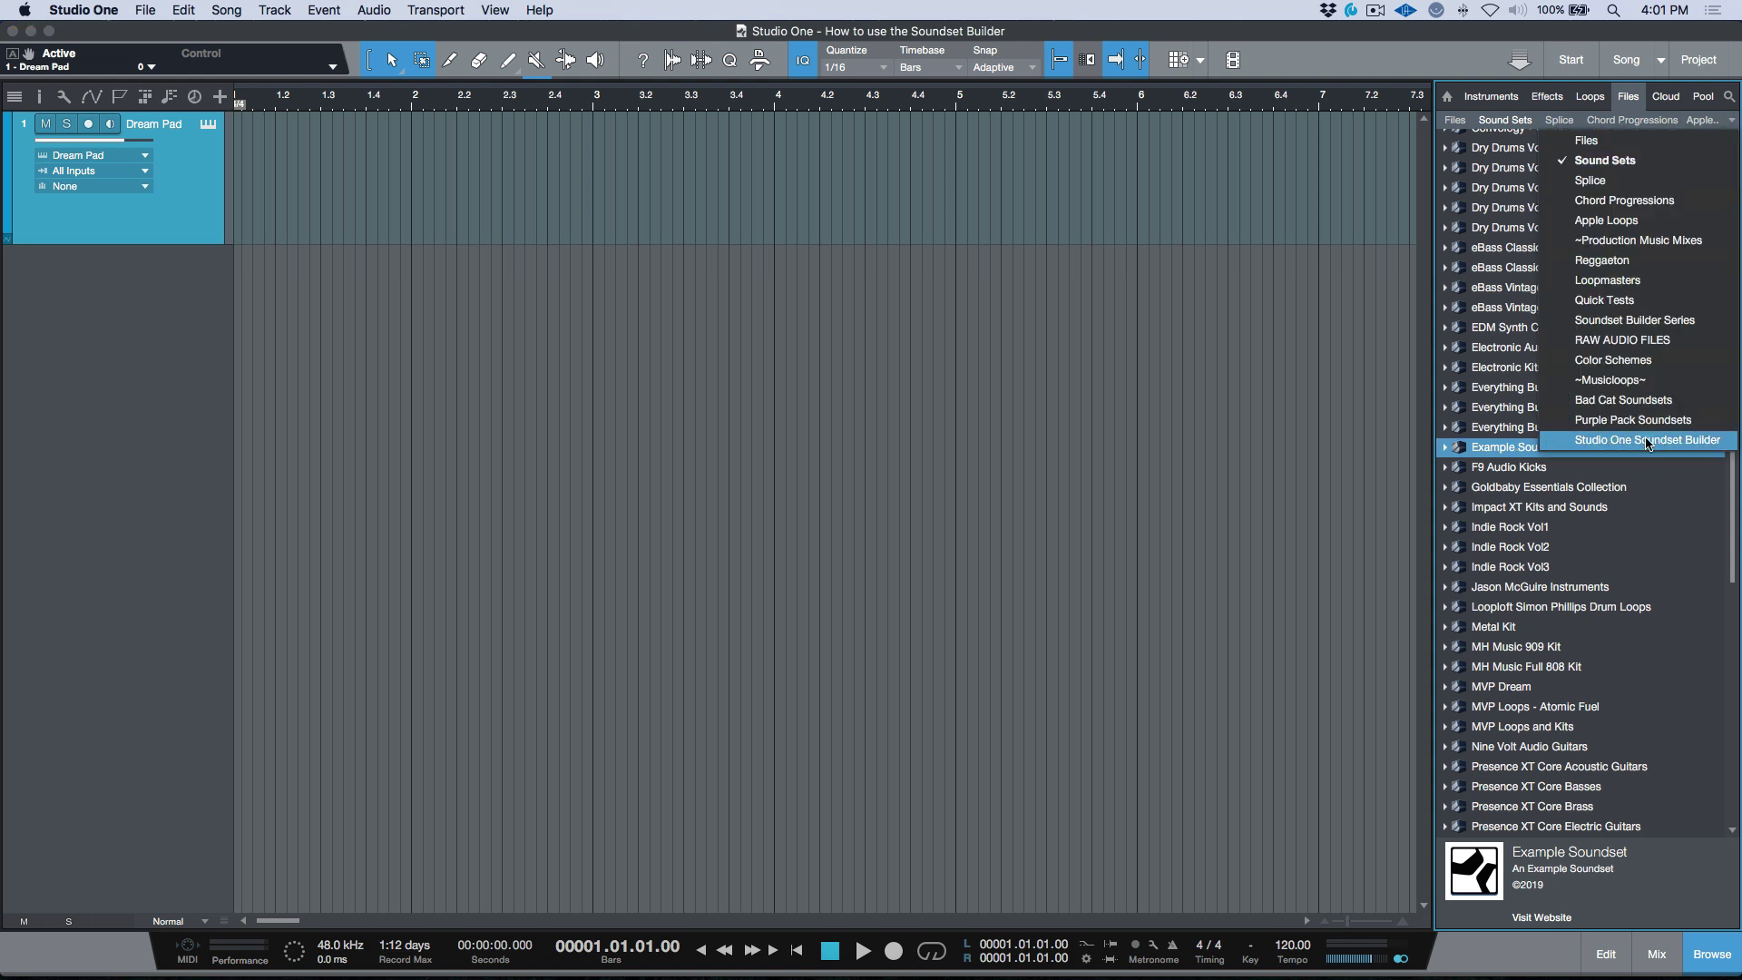
click(1645, 440)
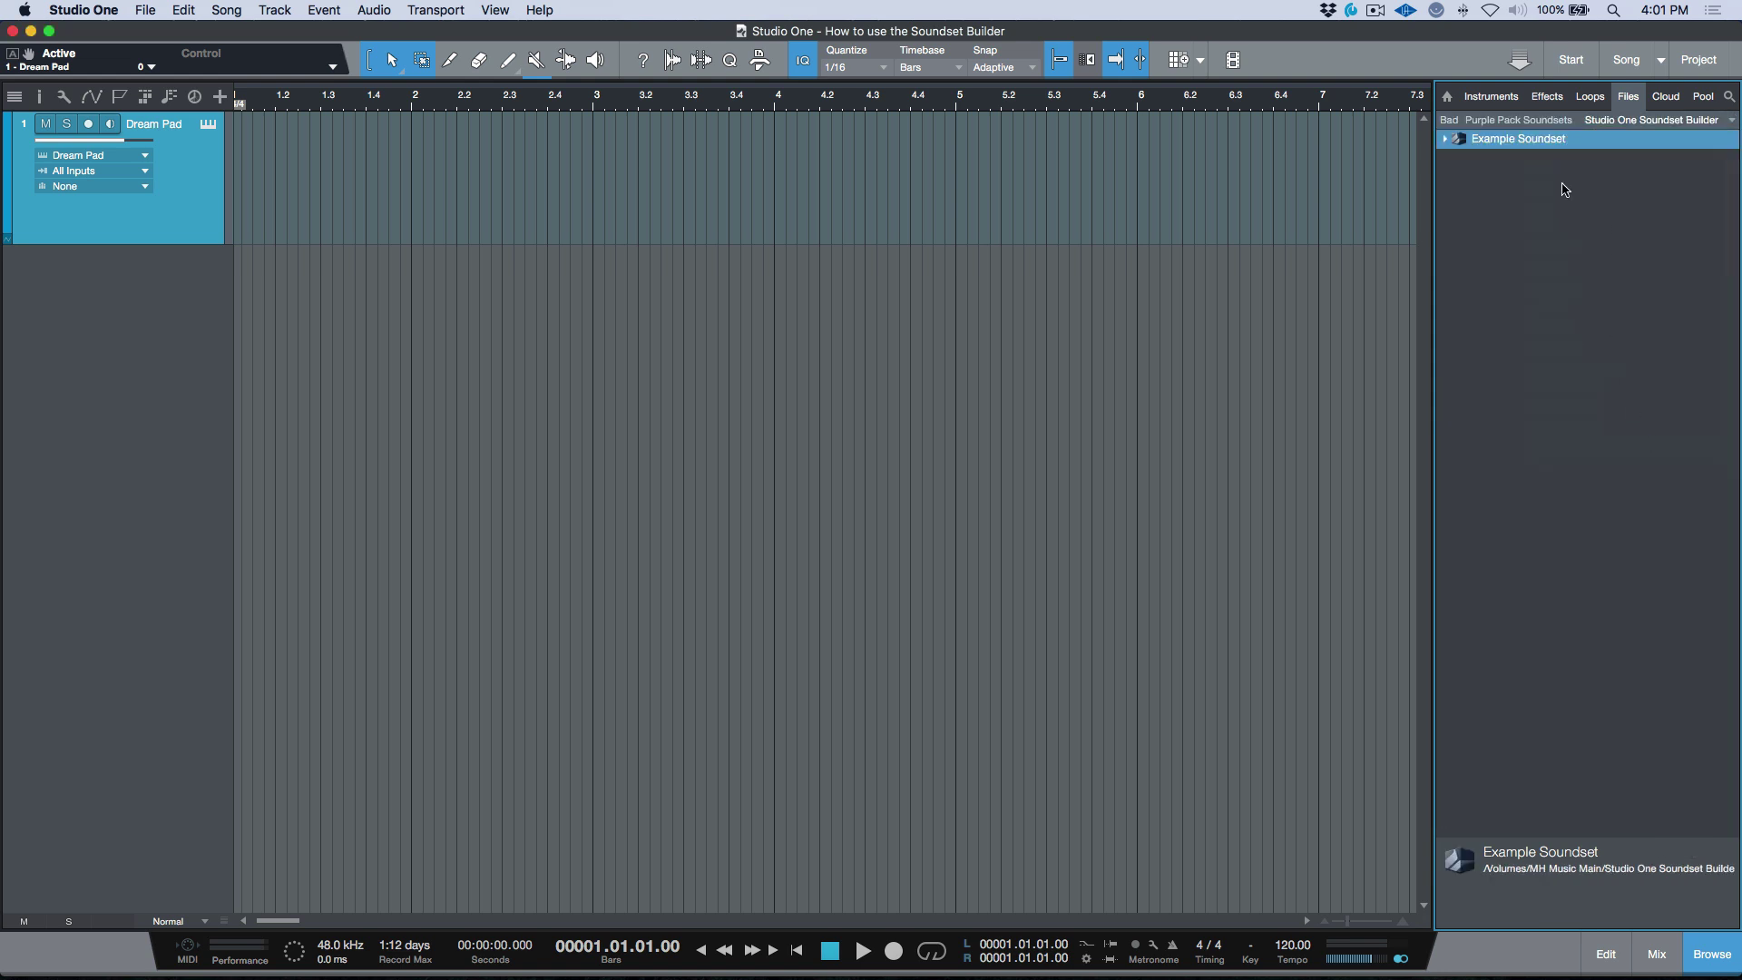
click(1732, 120)
click(1668, 163)
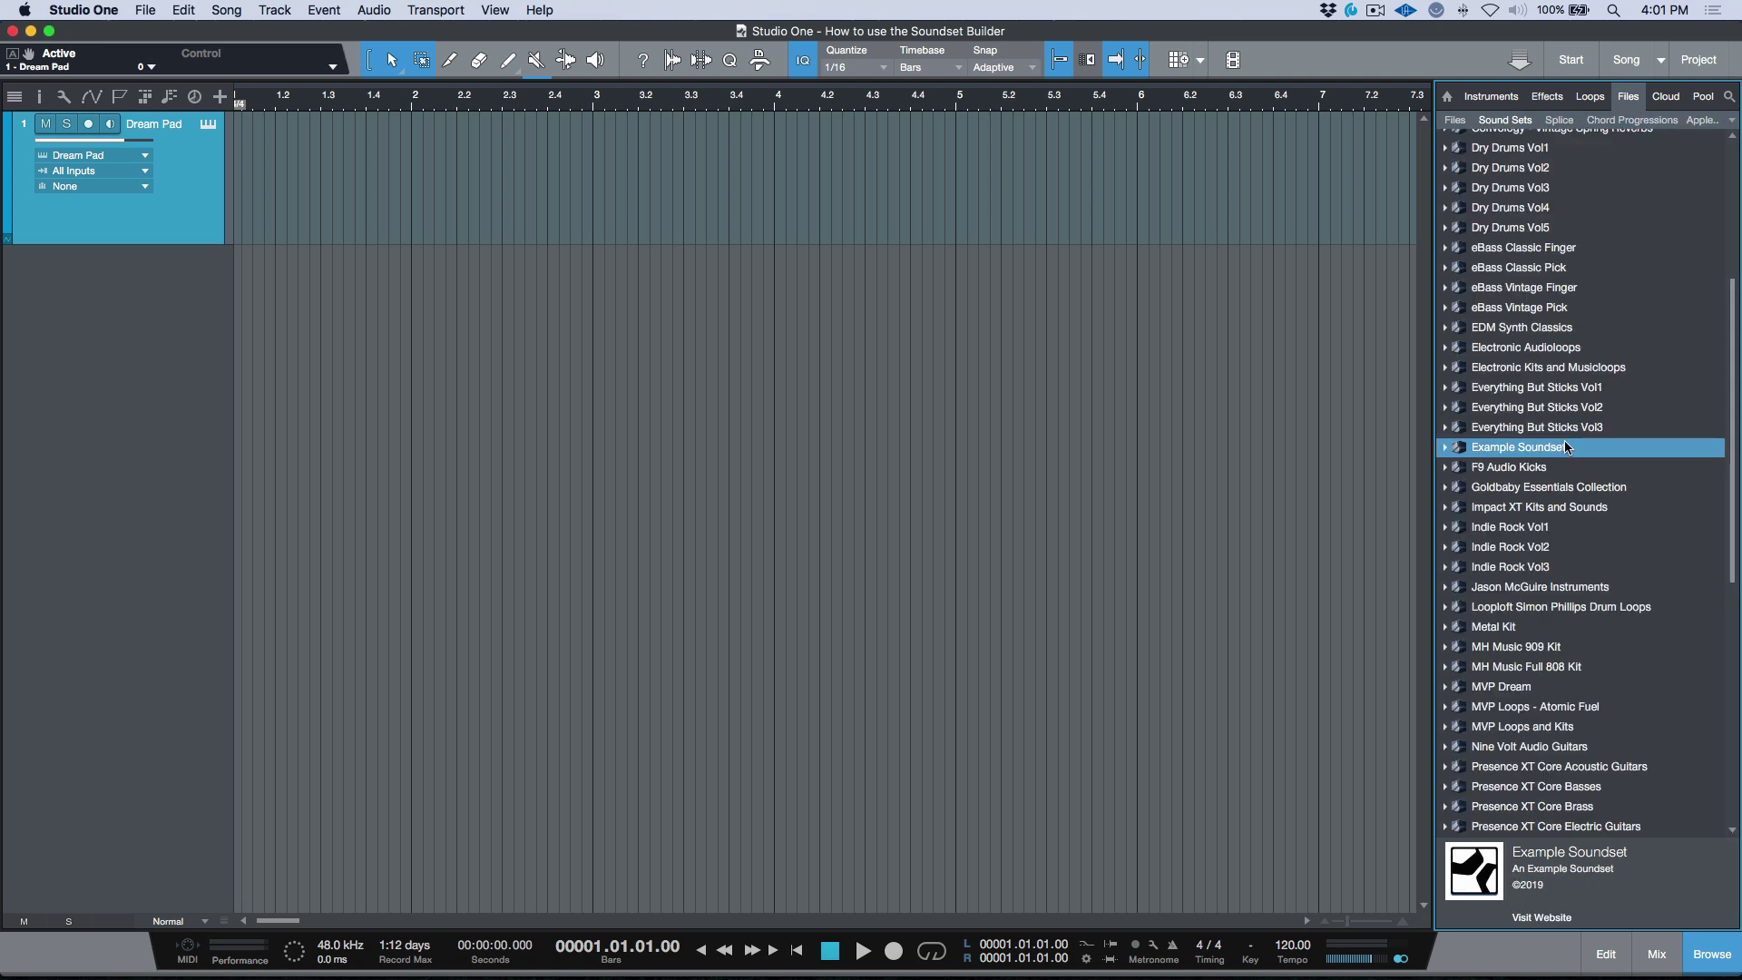
click(1446, 448)
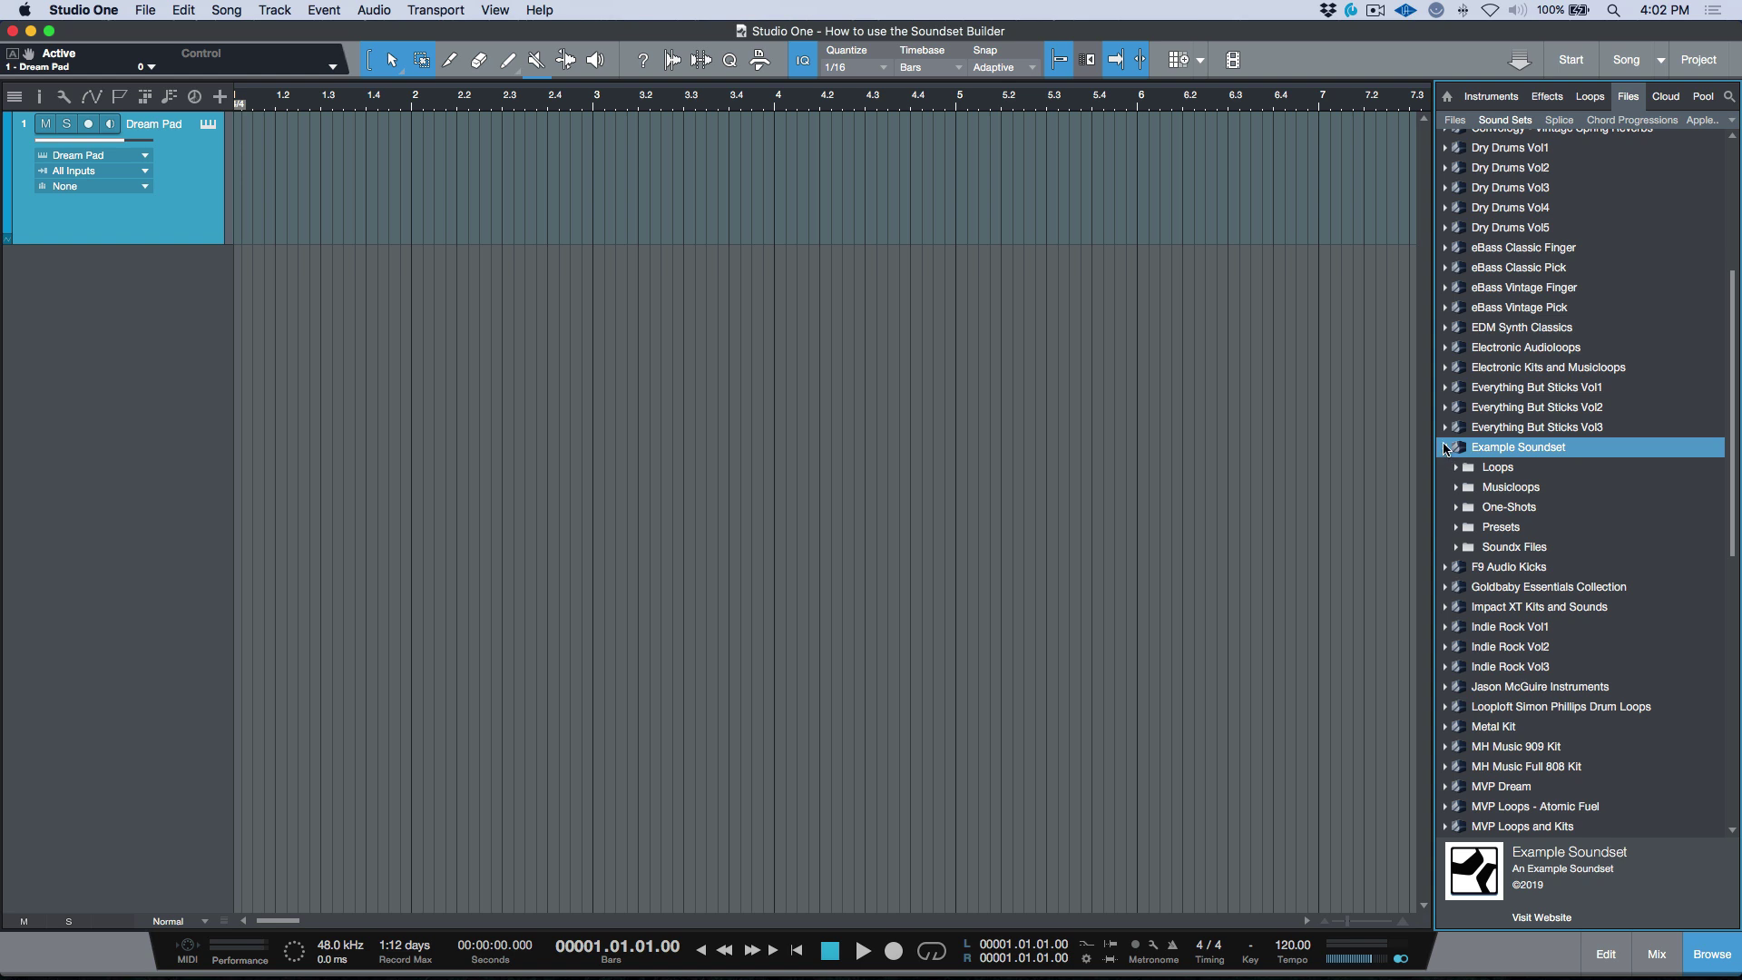
click(1446, 449)
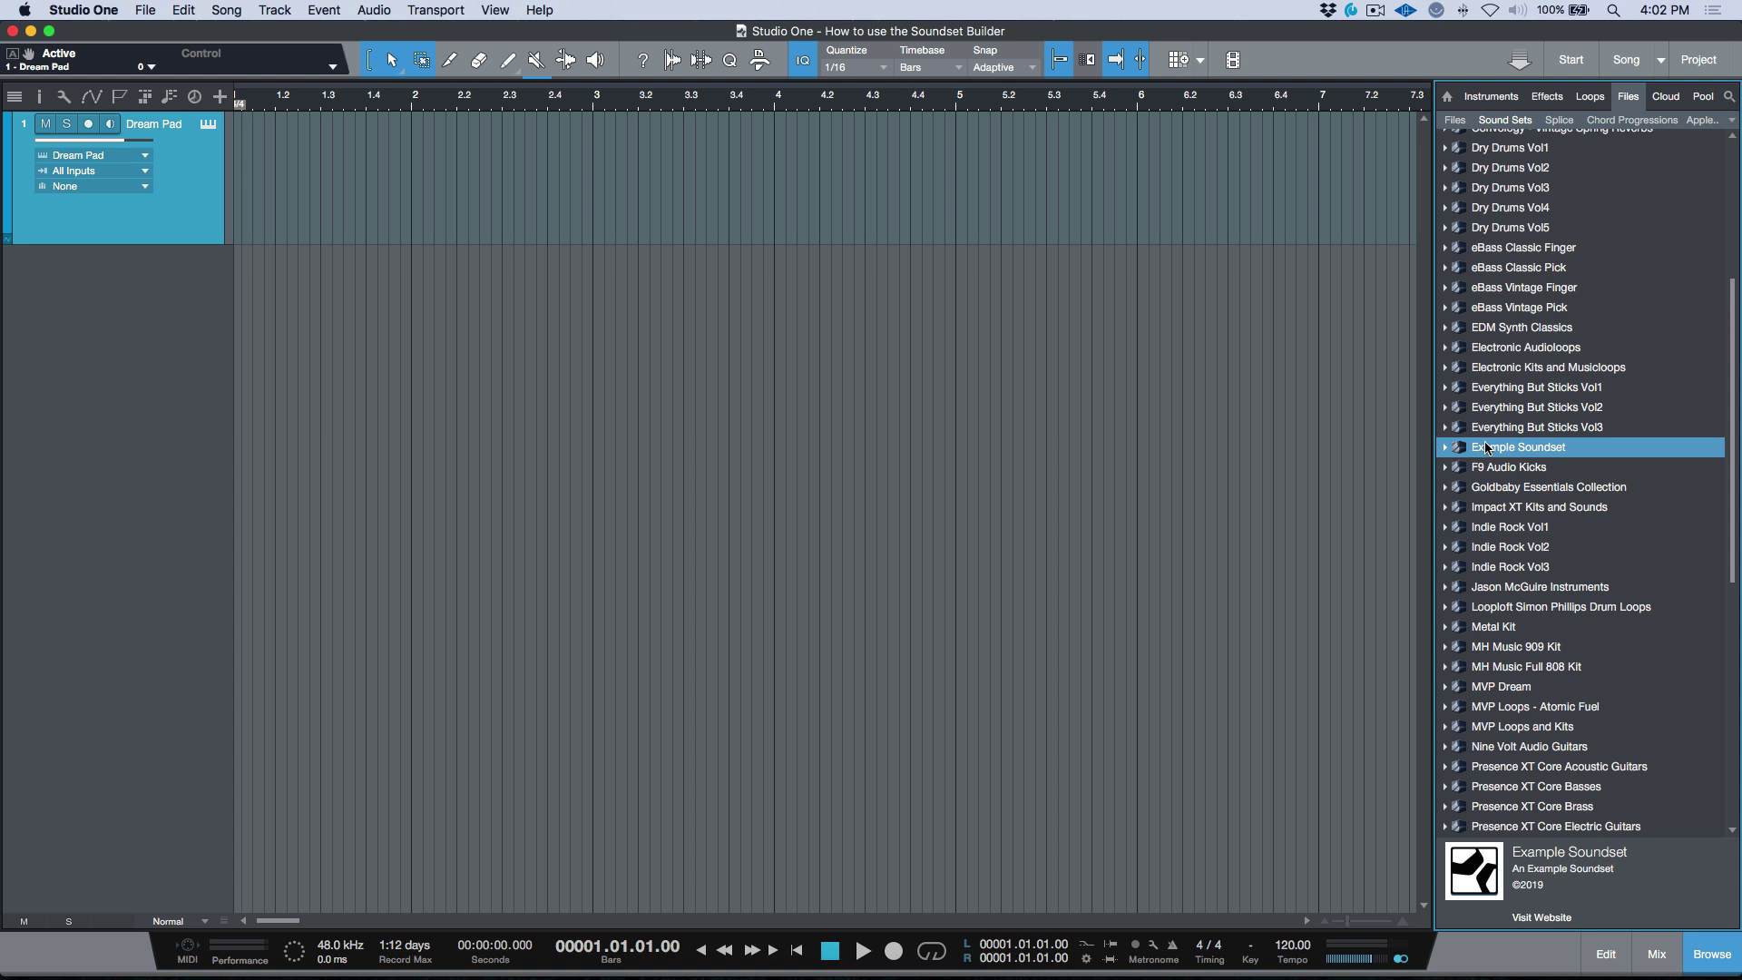
click(1446, 449)
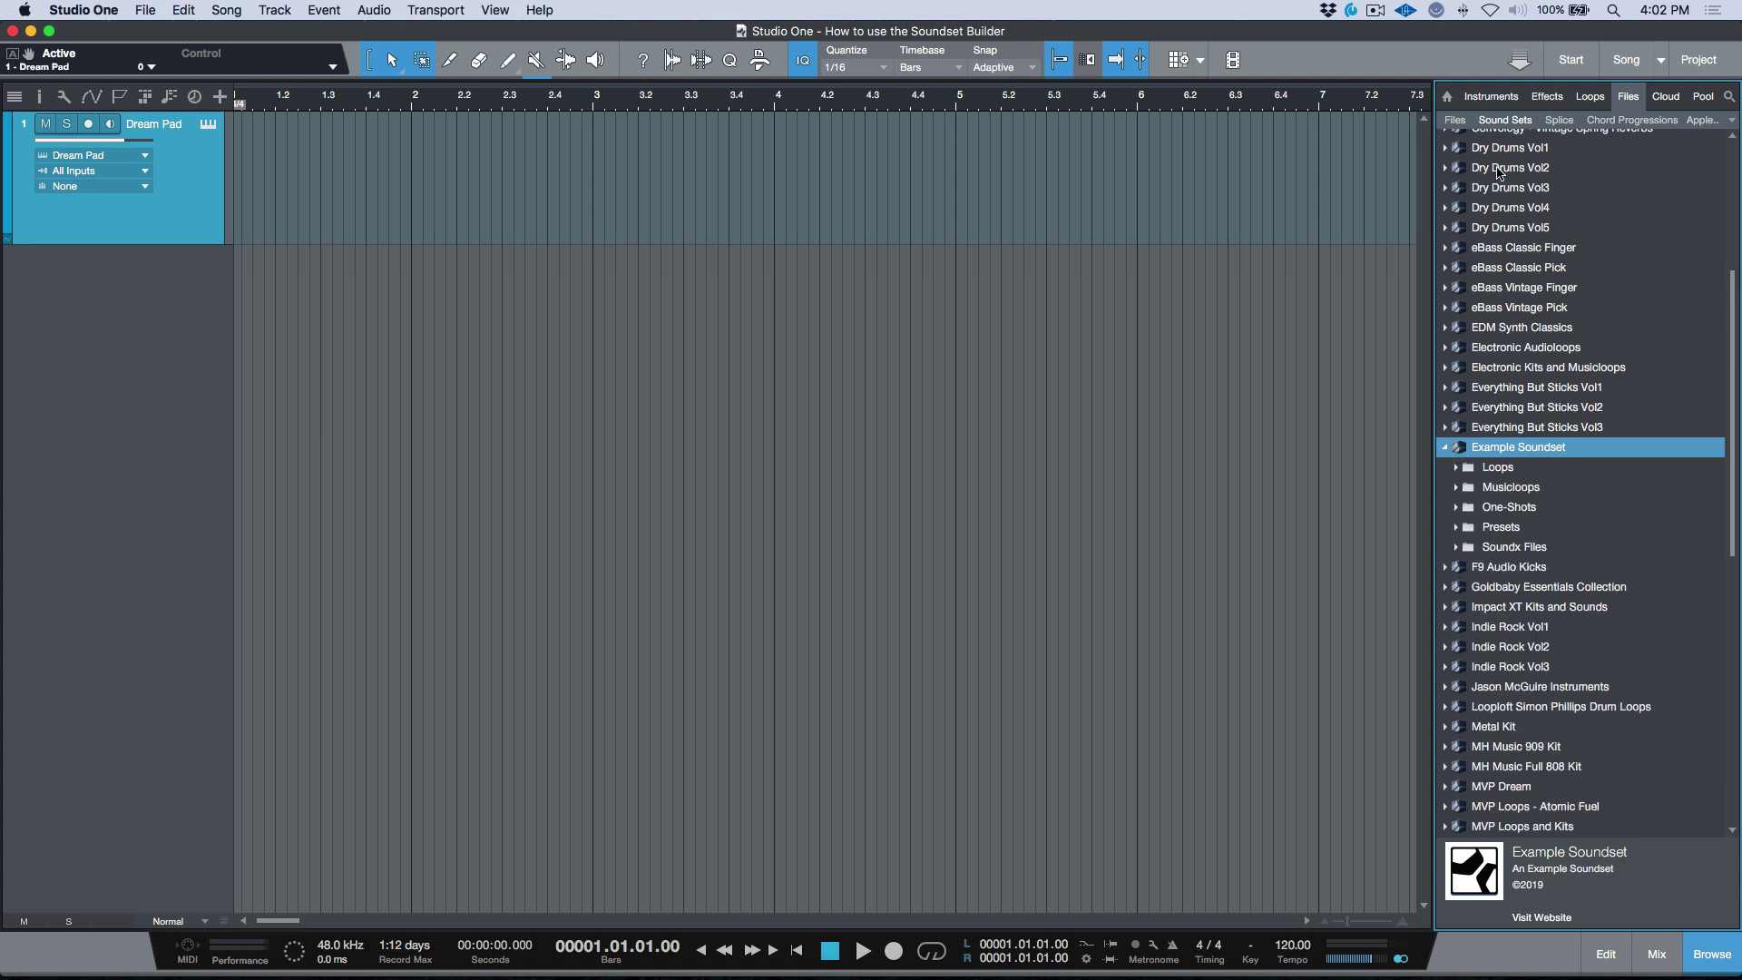
Add a new Impact XT instrument track from the Instruments list.
click(1491, 96)
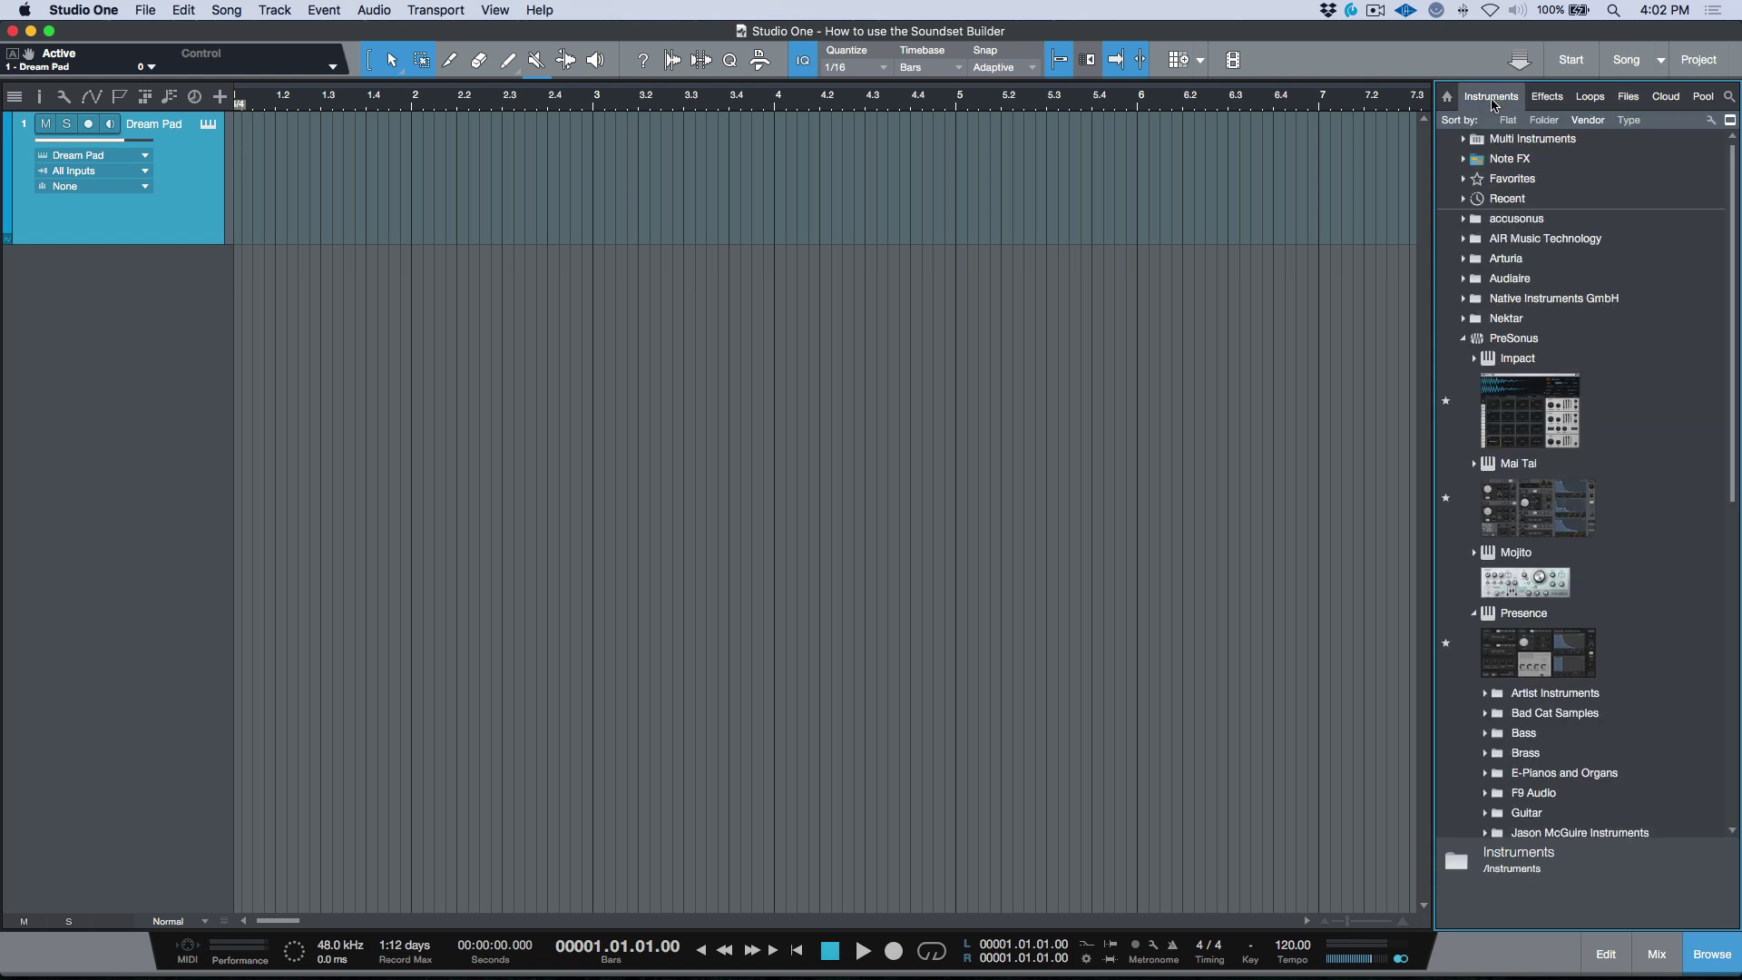
drag(1543, 430, 1178, 442)
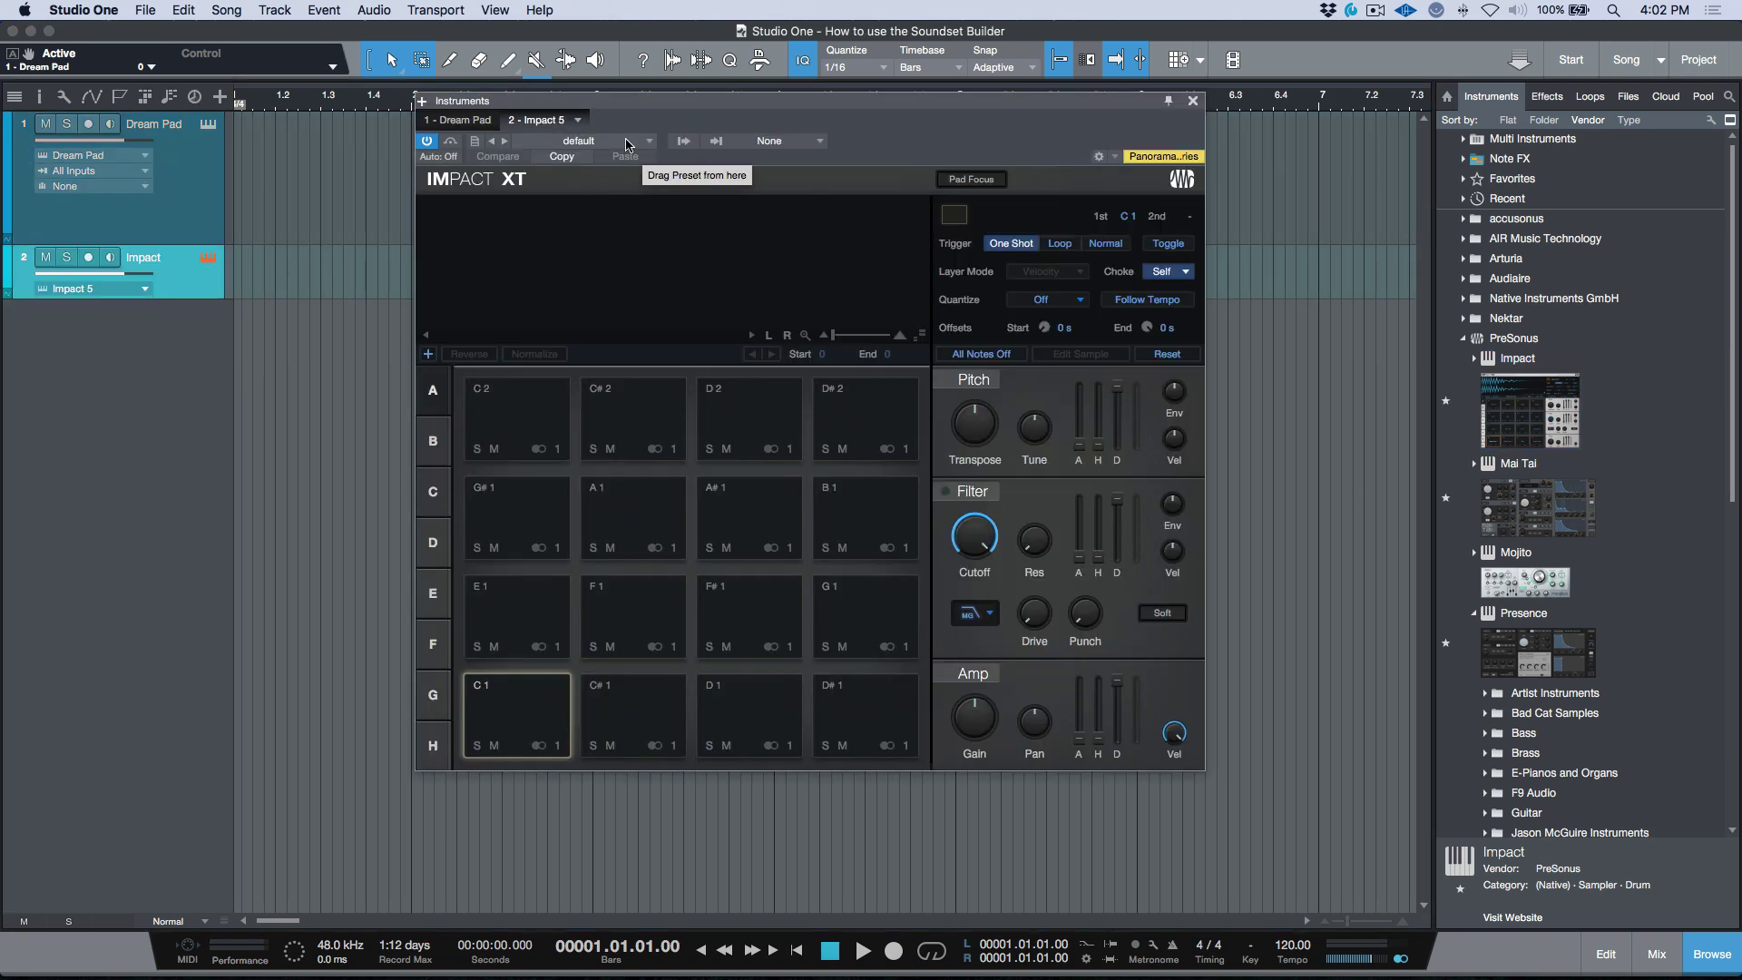
click(1628, 96)
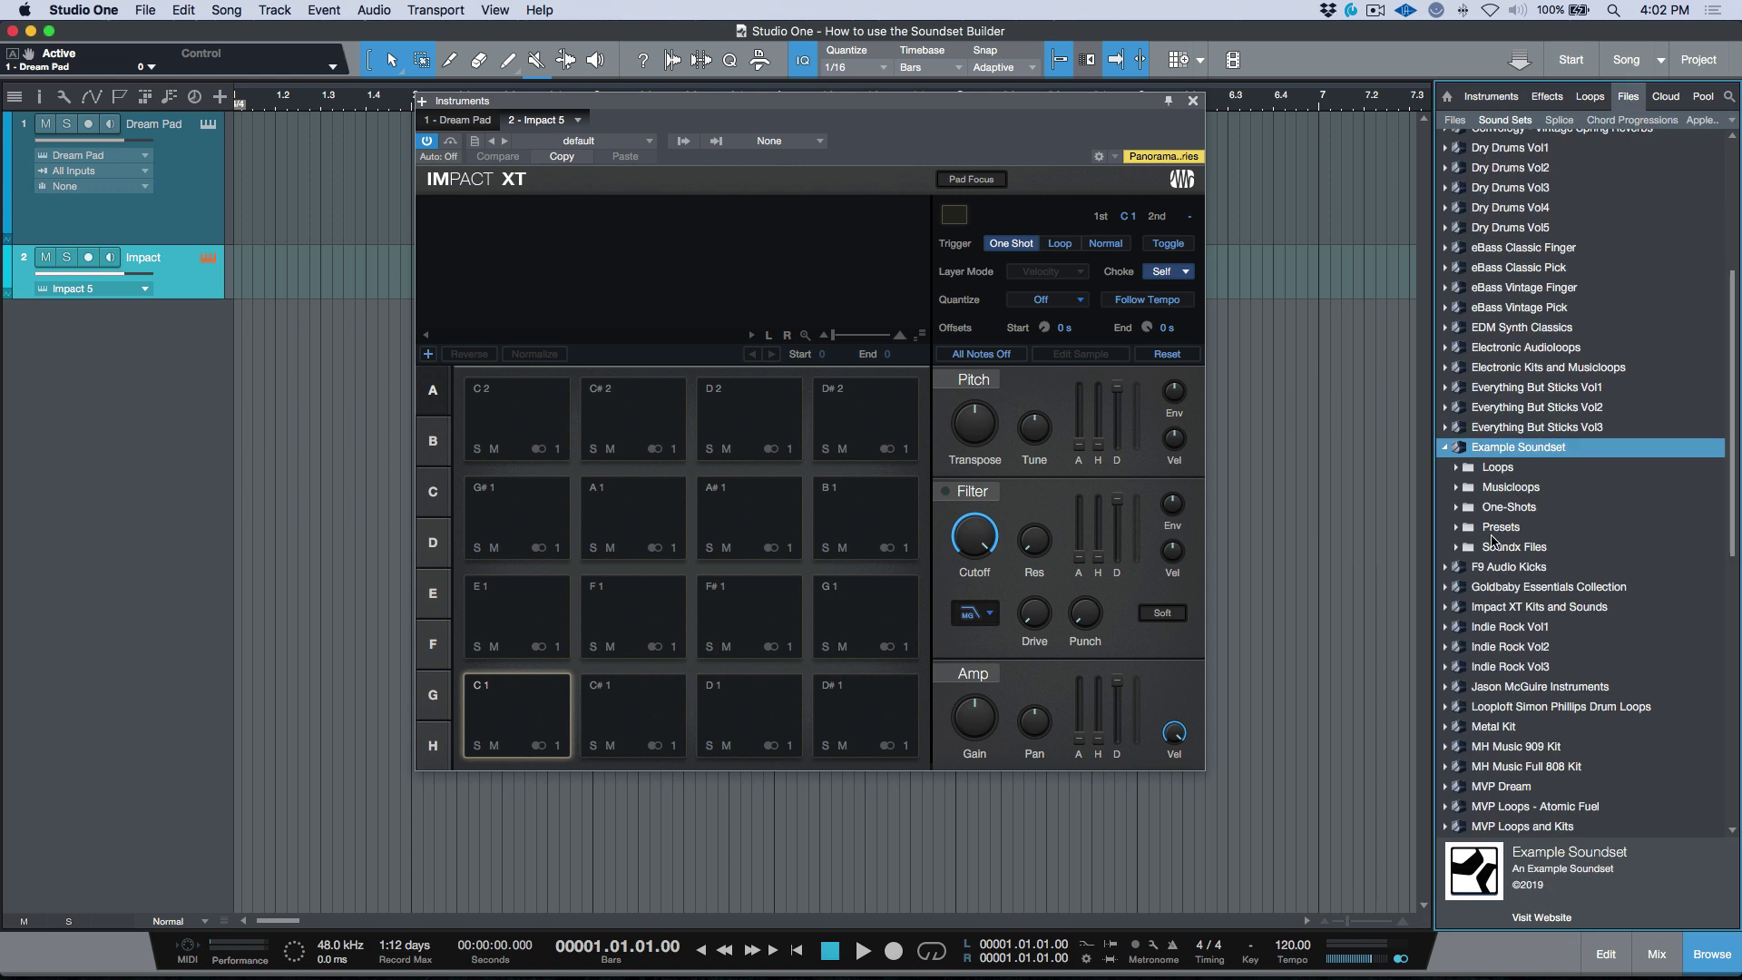
Load Kick, SnareOnLoud, HiHatClosed and HiHatOpen from One-Shots onto pads C1 through D#1.
double_click(1511, 508)
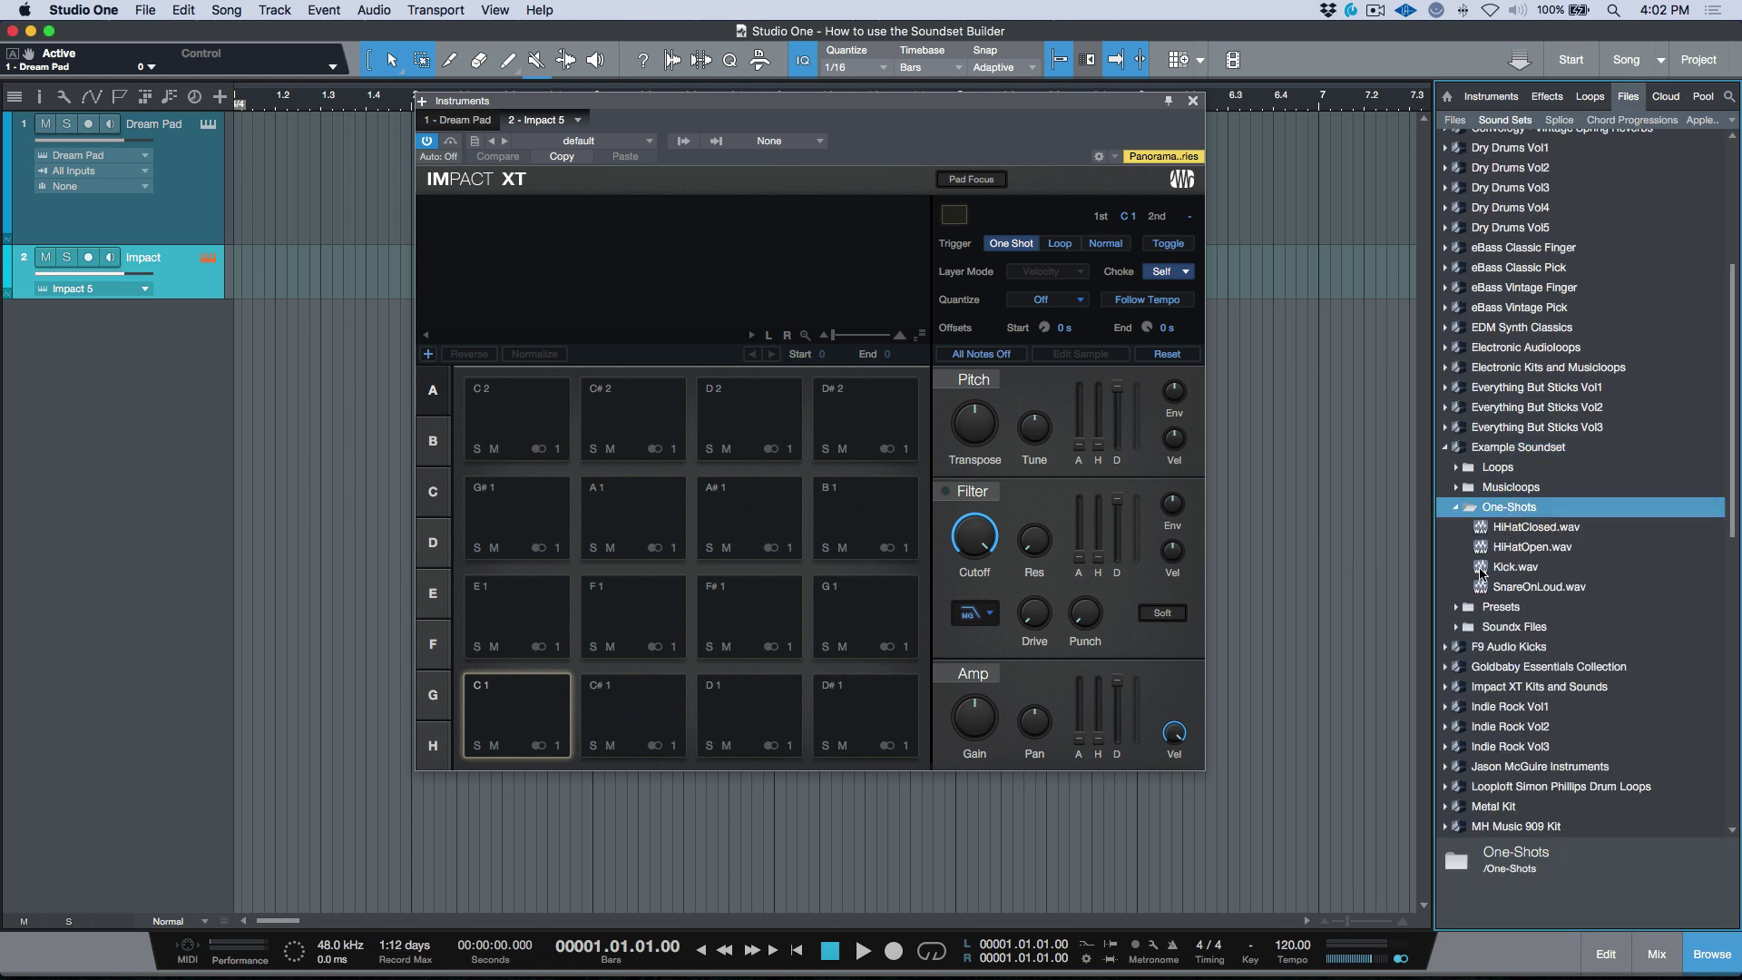
click(1514, 566)
drag(1514, 566, 535, 701)
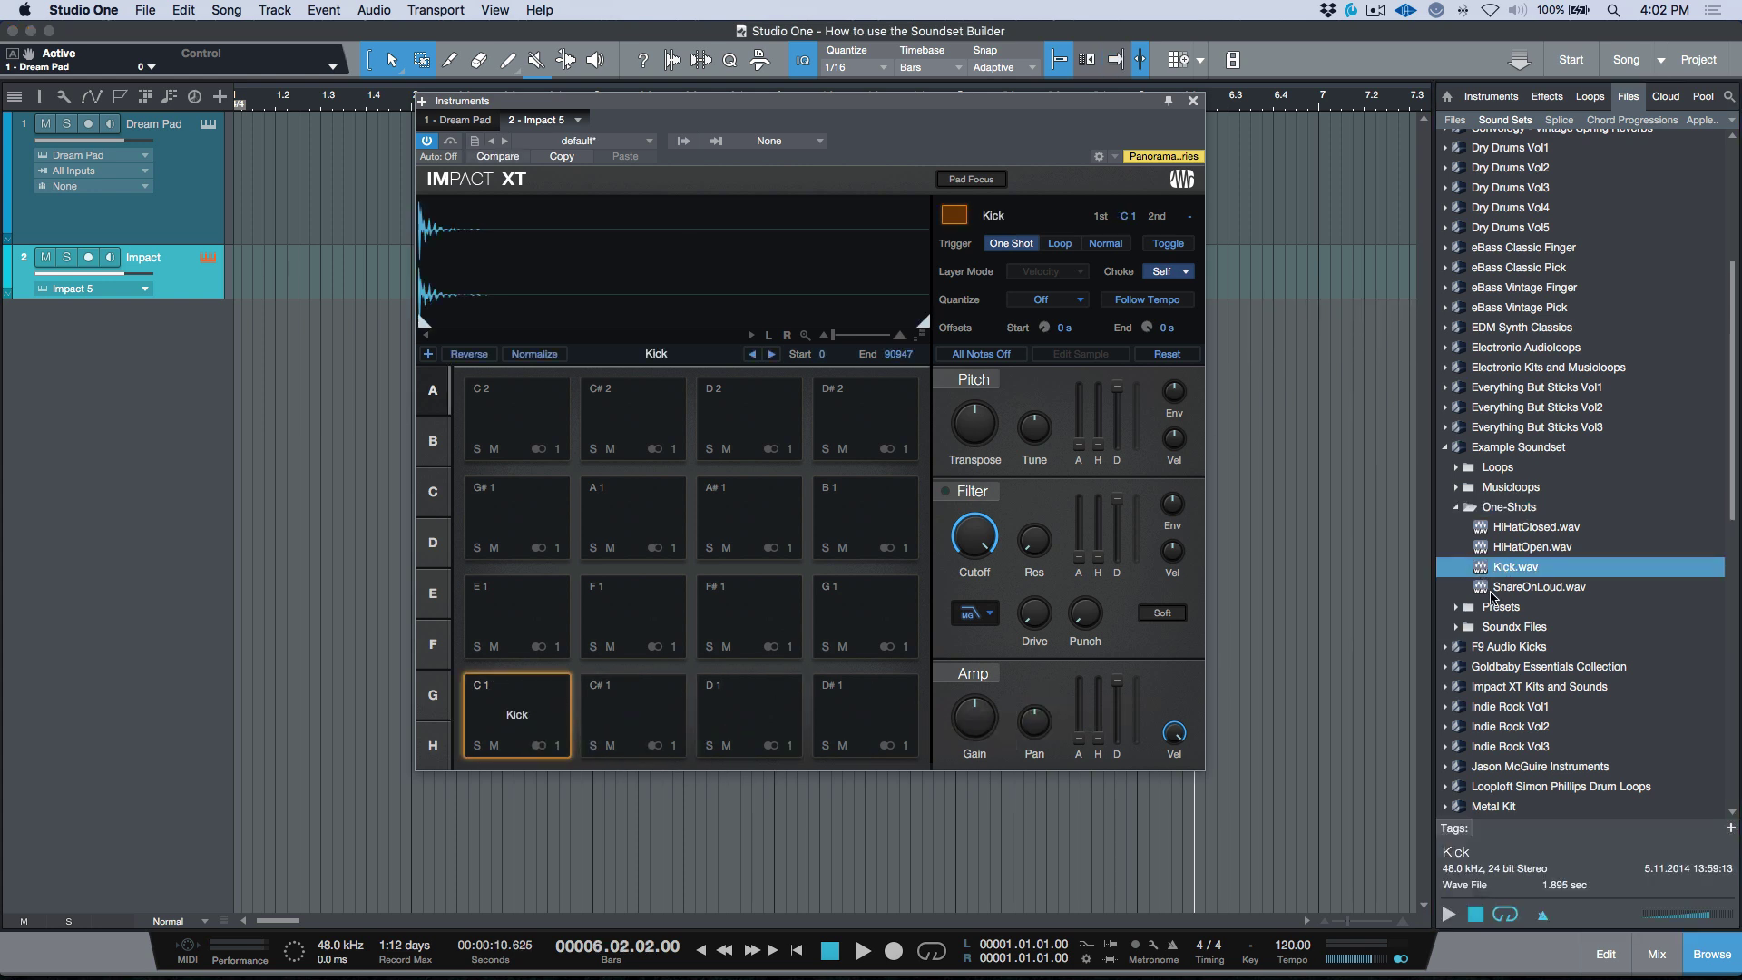
drag(1488, 588, 668, 709)
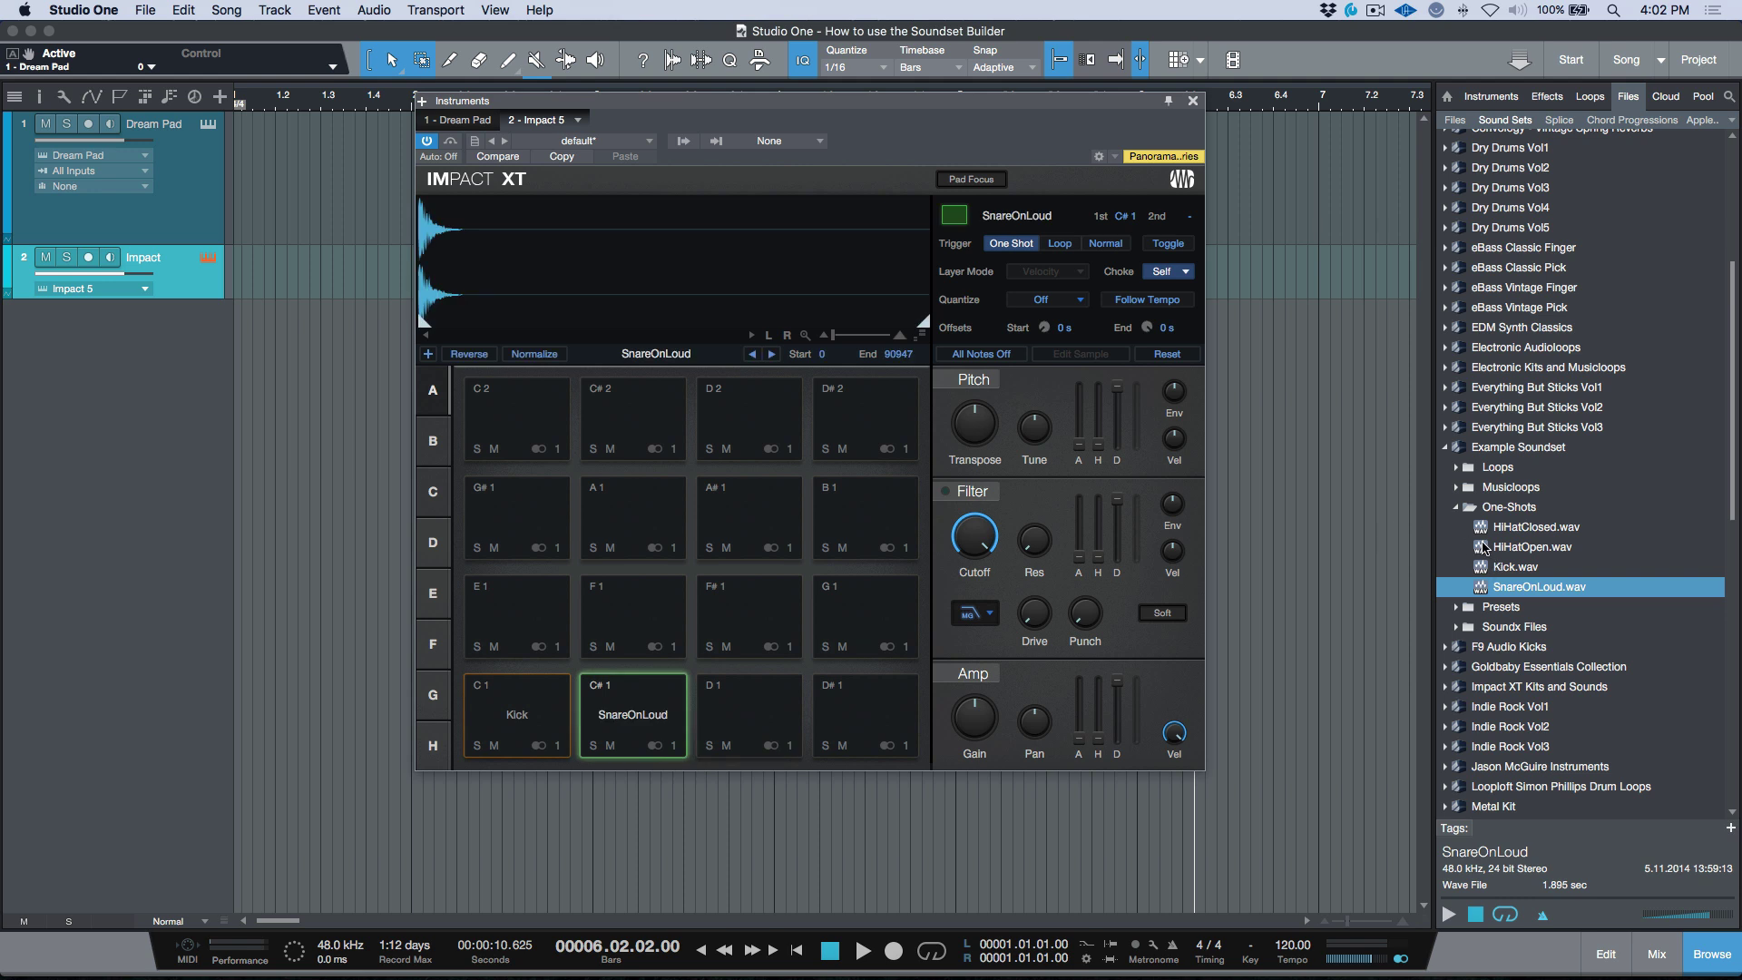
drag(1485, 528, 749, 721)
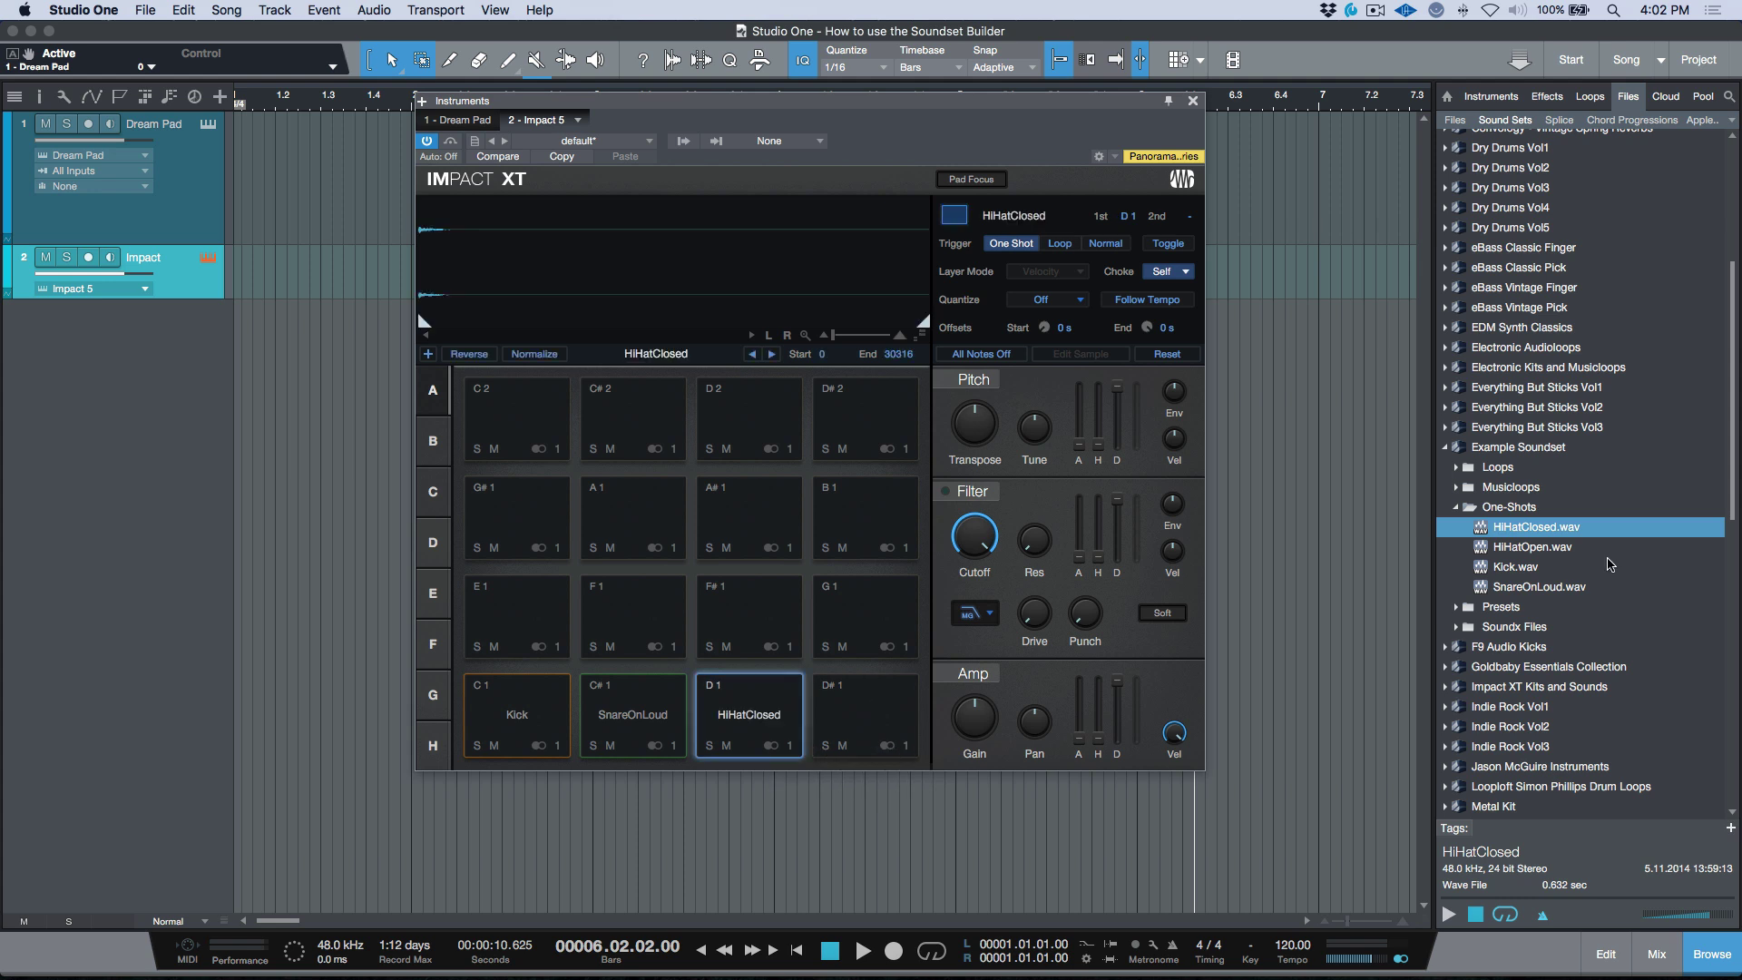
click(1483, 548)
drag(1483, 551, 885, 726)
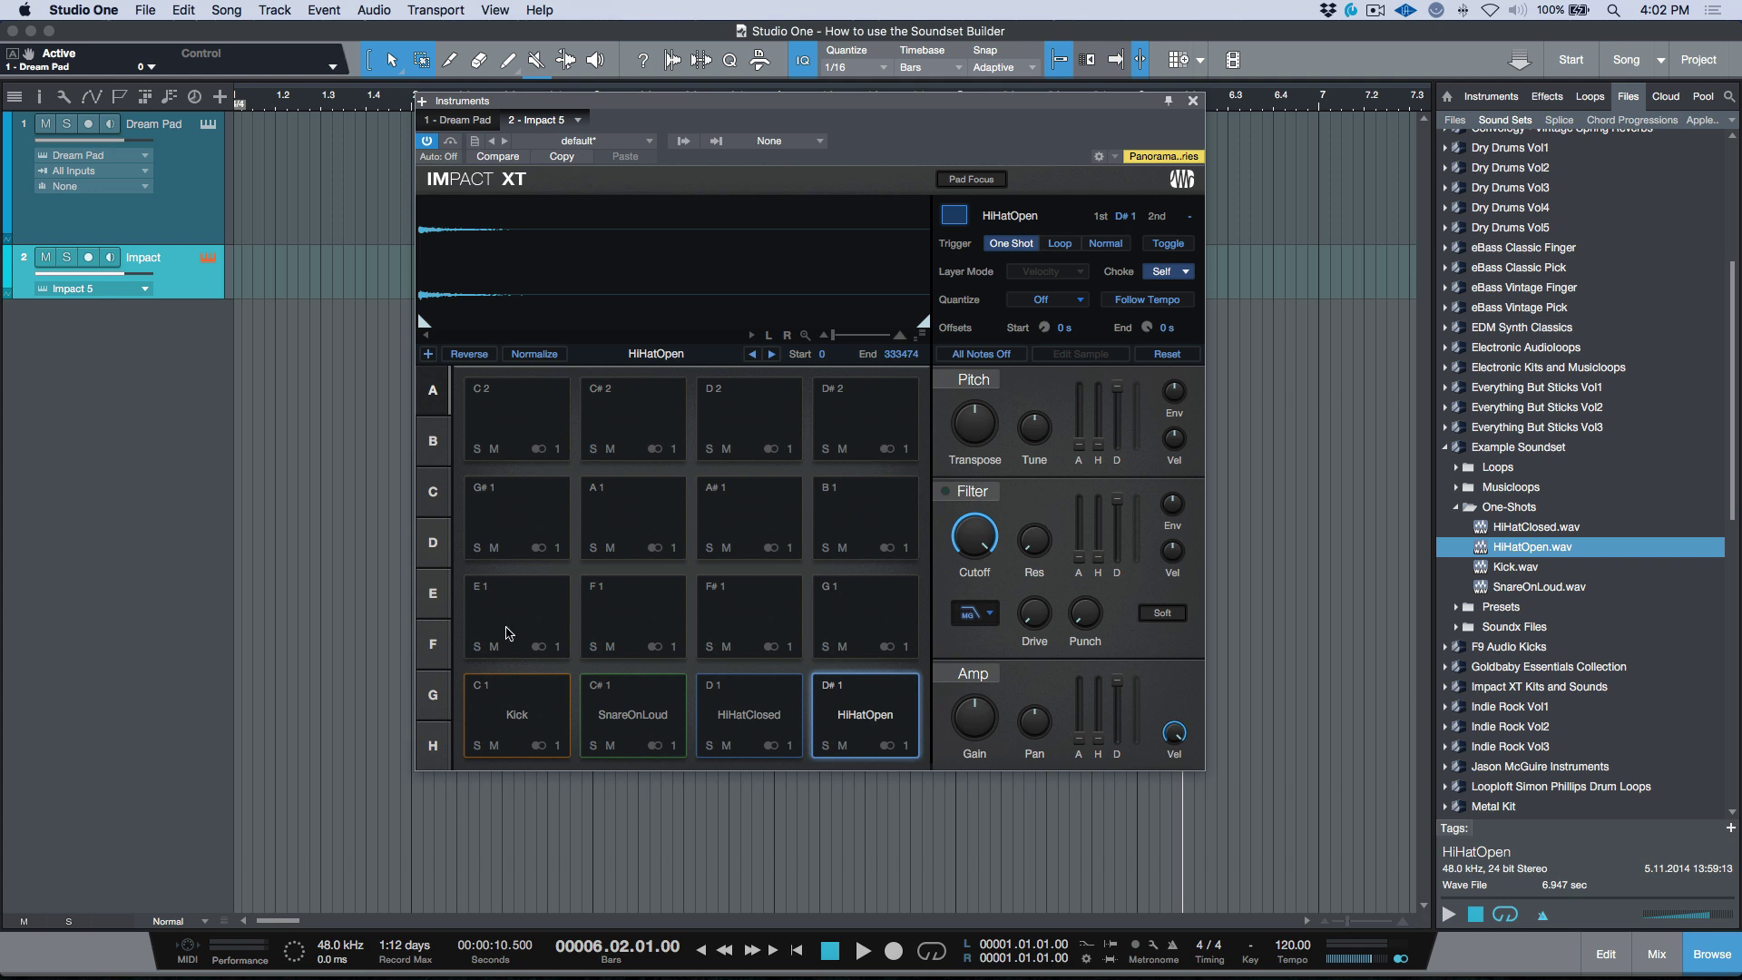
Audition the pads and put the HiHatClosed and HiHatOpen pads in choke group 1.
click(537, 718)
click(636, 712)
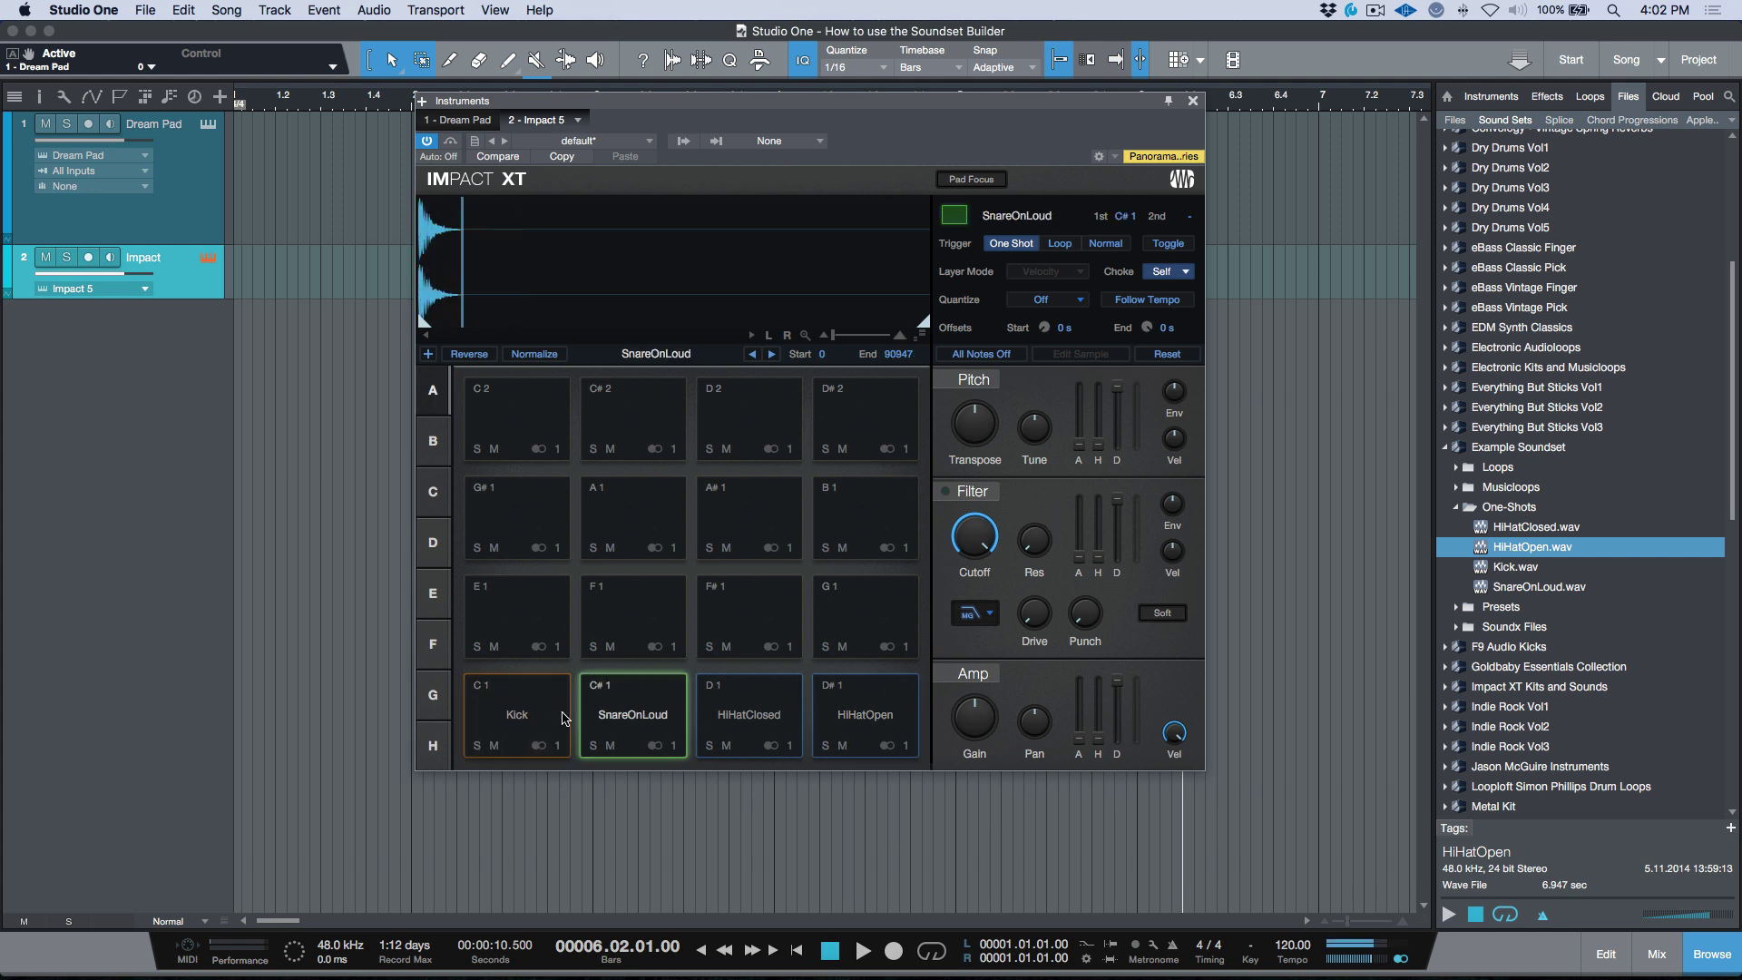
click(757, 719)
click(761, 722)
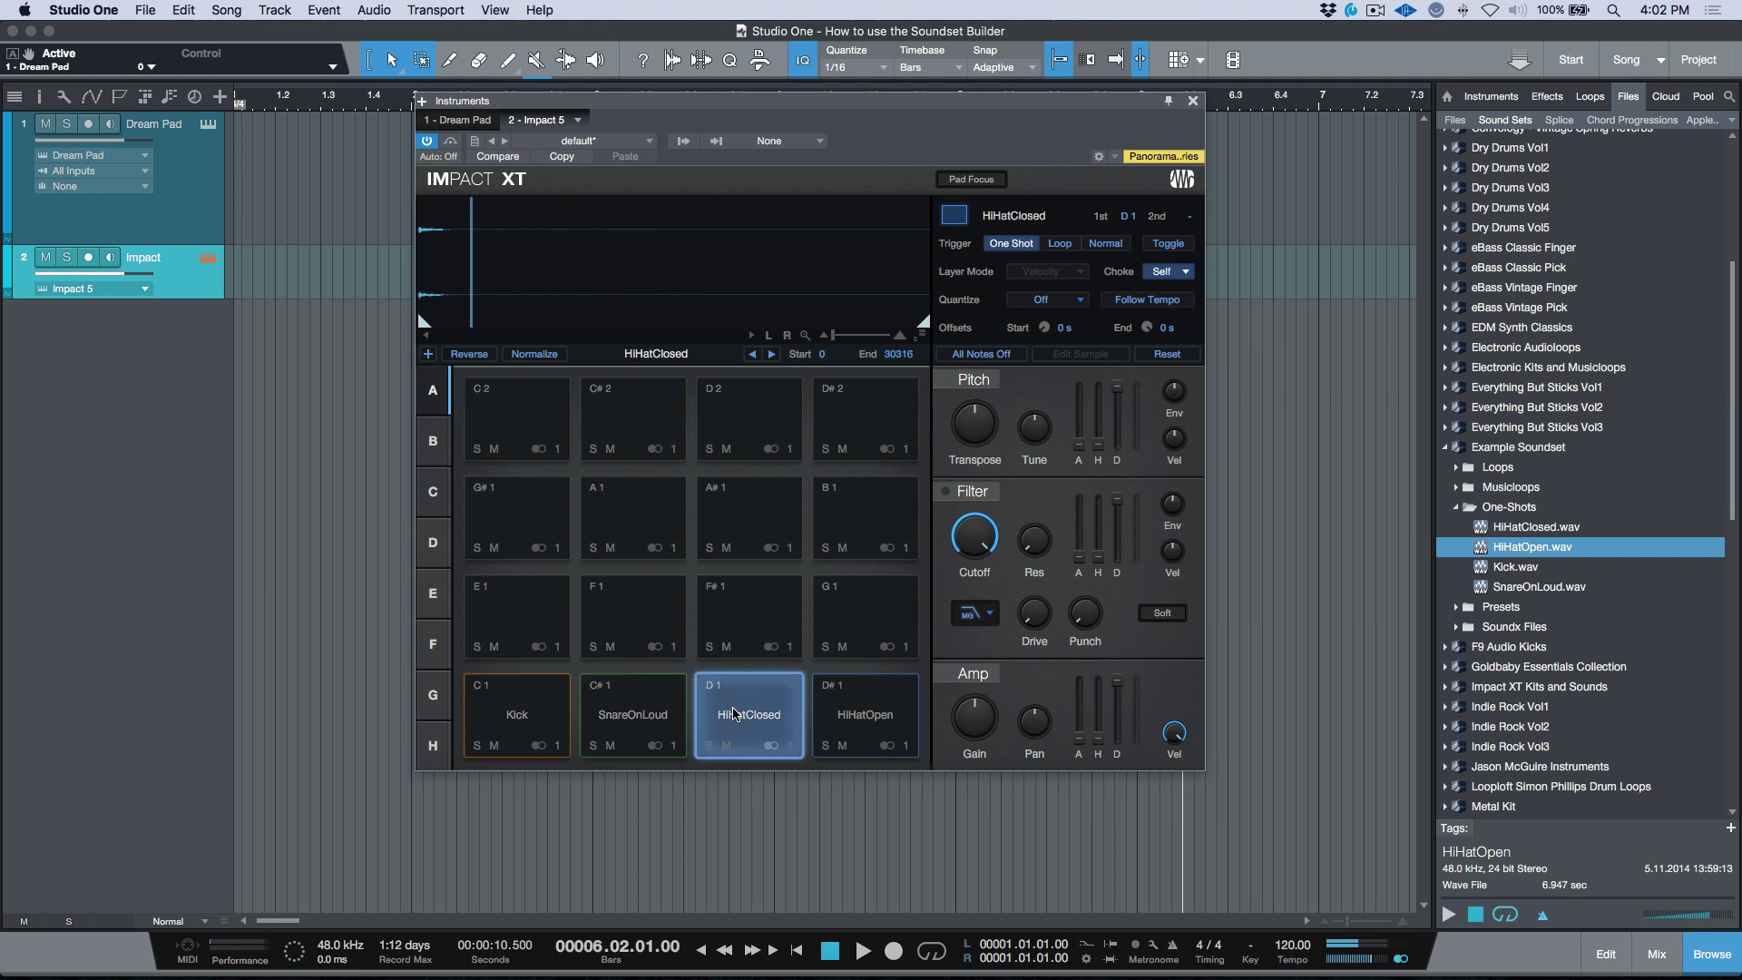
shift+click(862, 717)
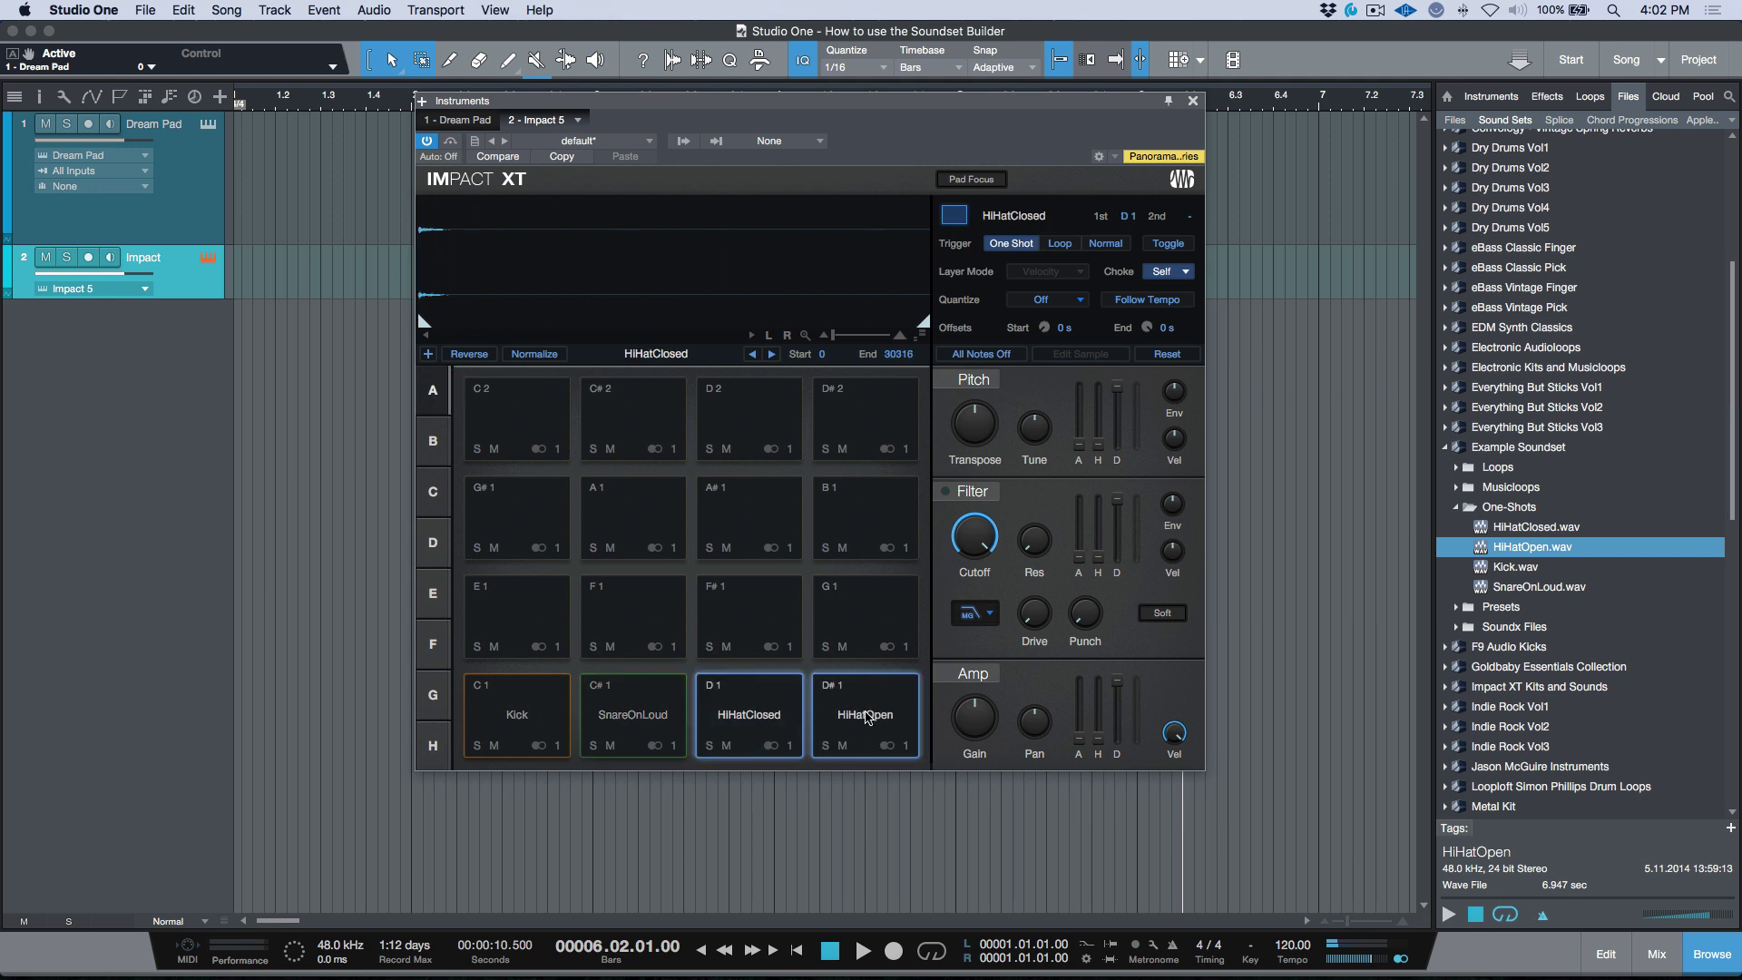
click(1169, 275)
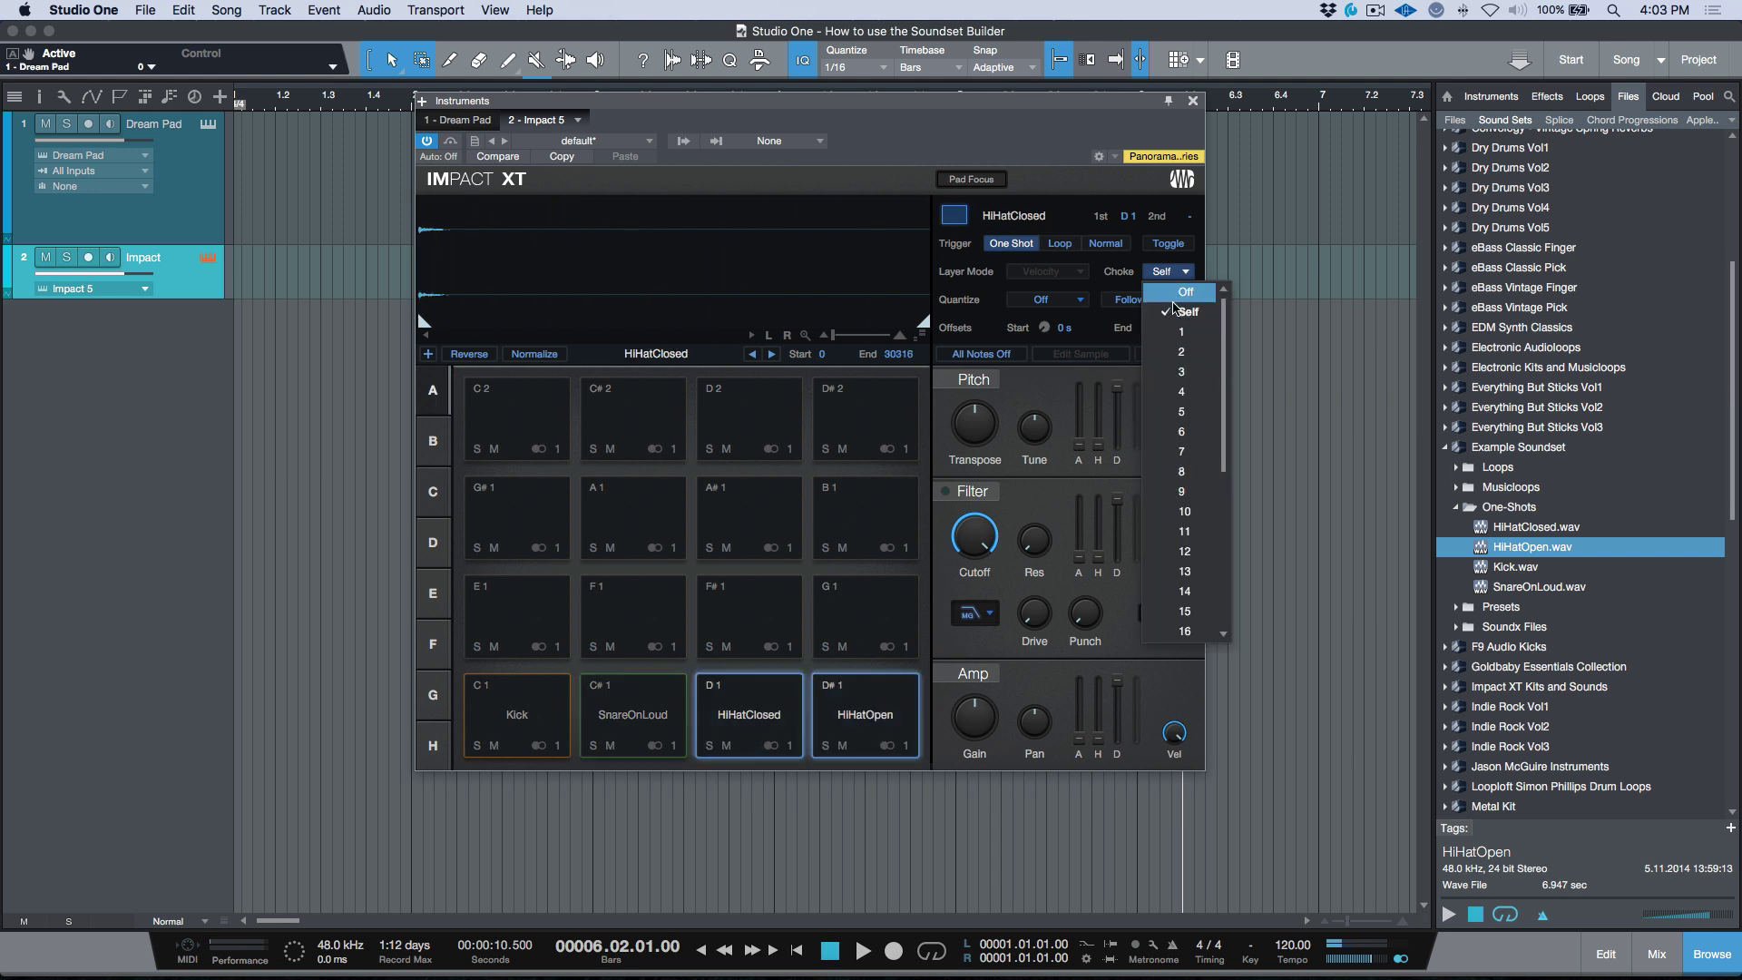
click(1185, 332)
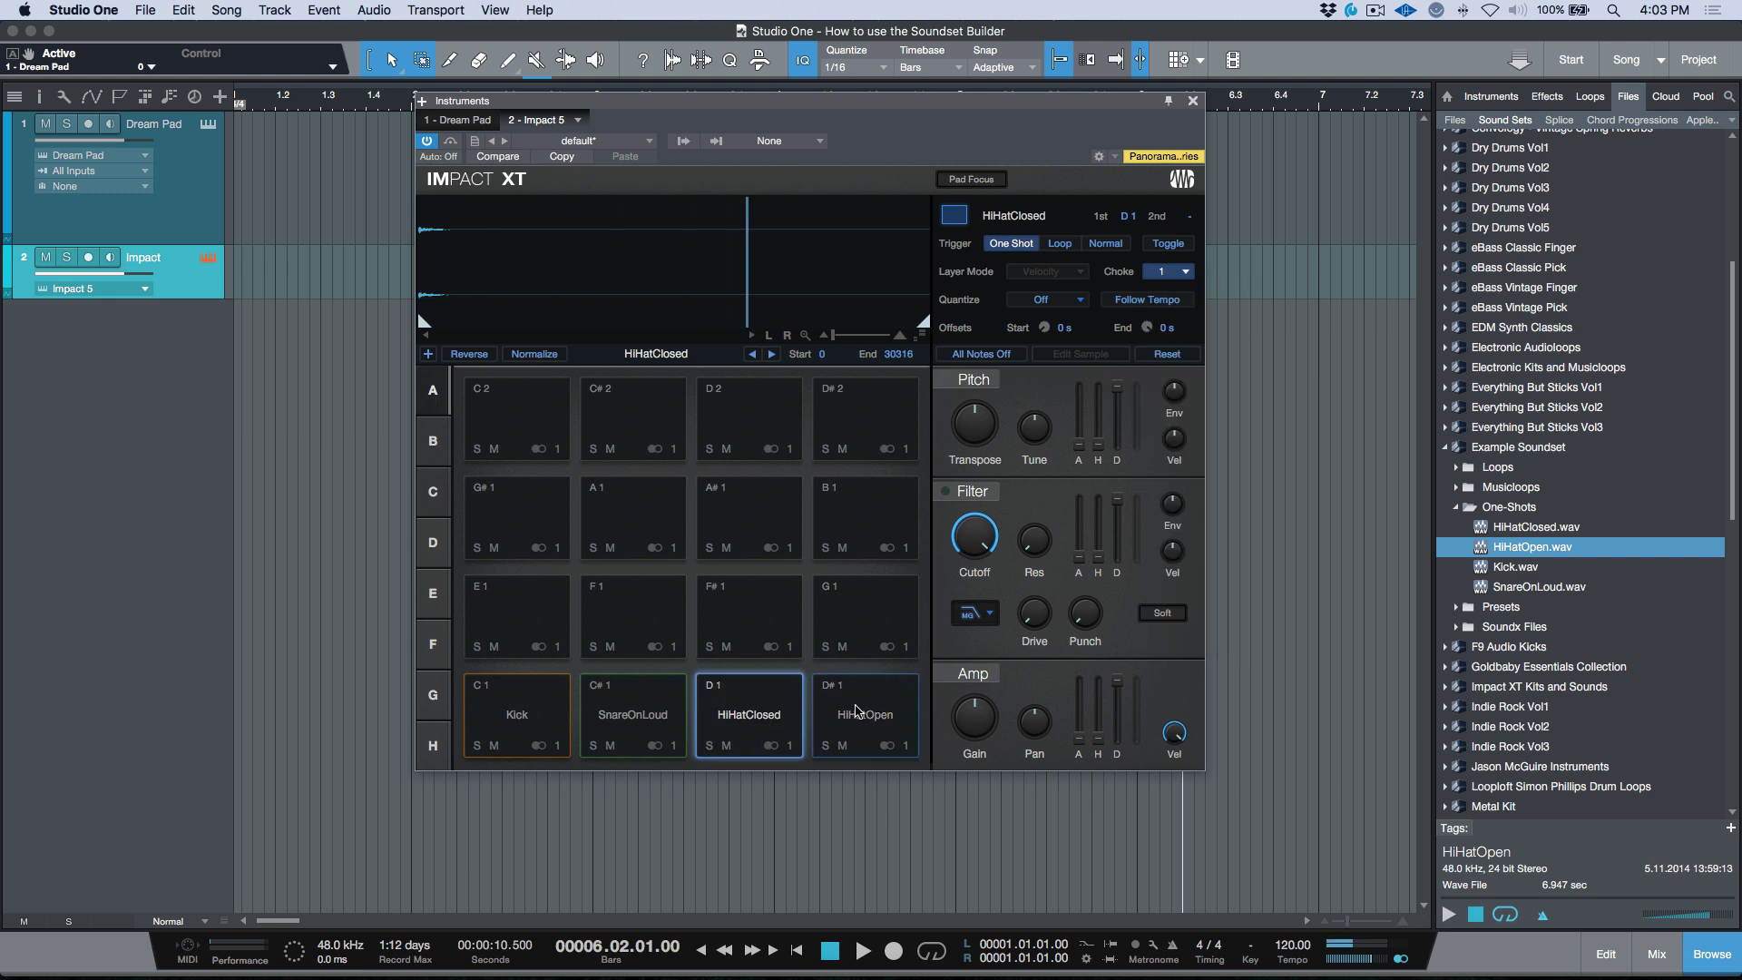
Select the HiHatClosed pad and bring up the Impact XT preset actions menu.
click(770, 717)
click(474, 141)
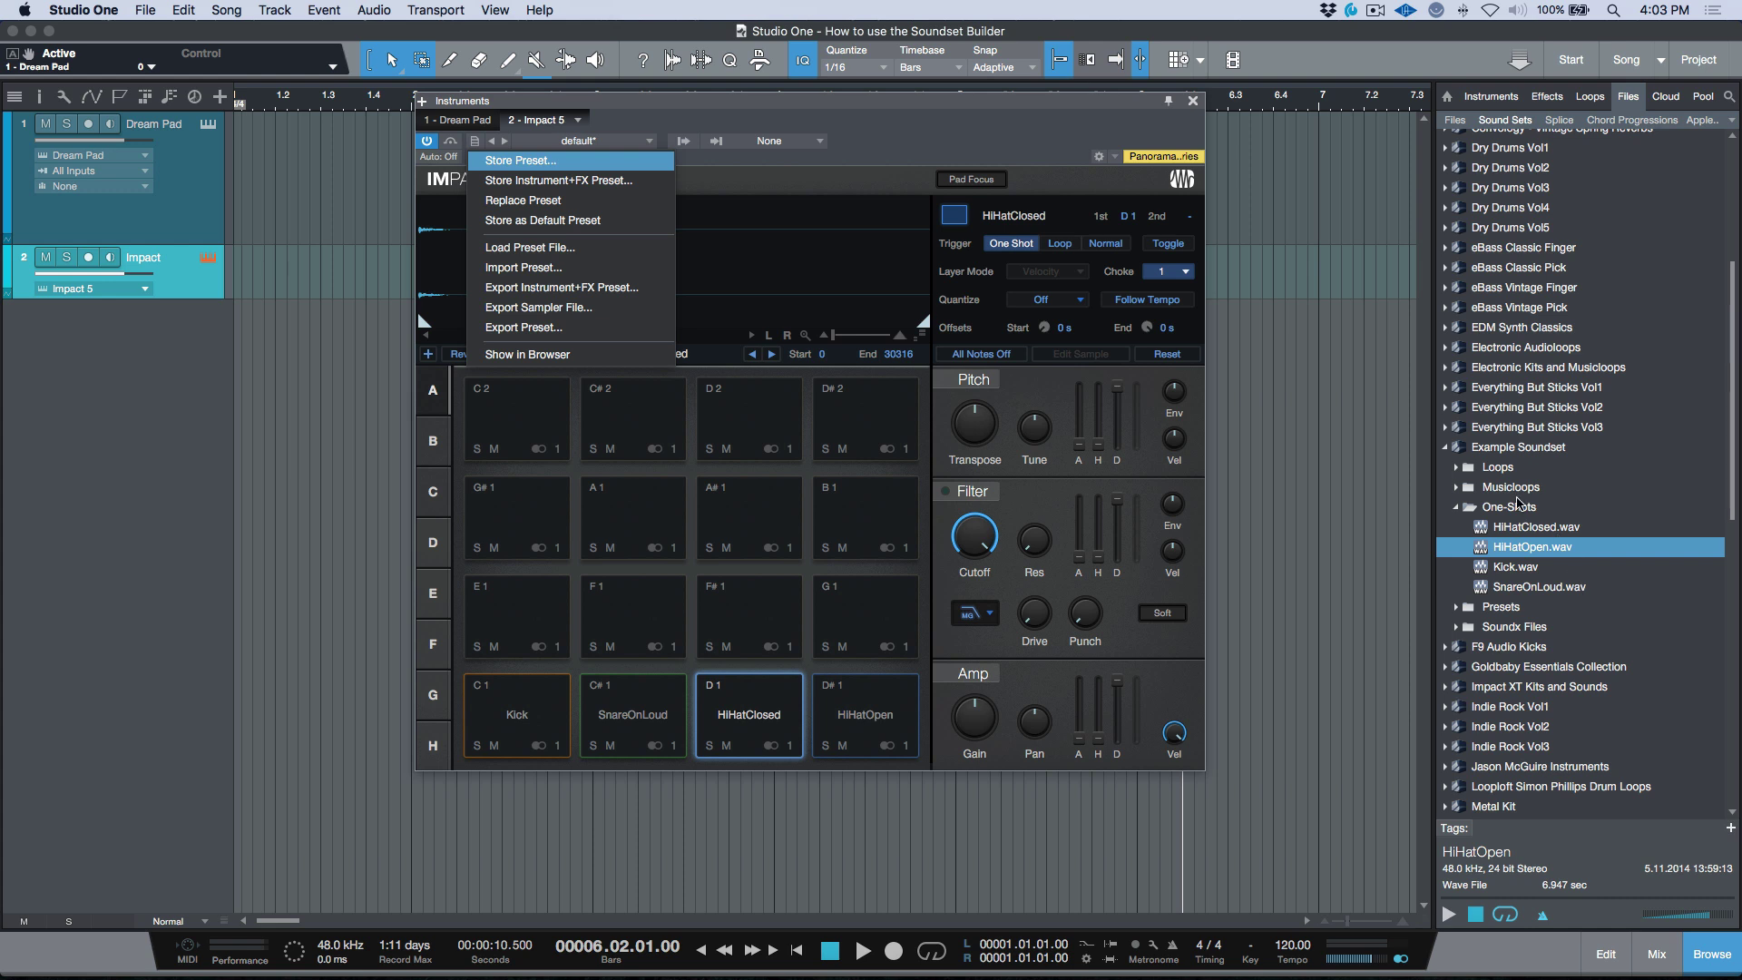
Expand Example Soundset's Presets folder in the browser and select Insert Your Name Here.
click(1515, 610)
double_click(1514, 609)
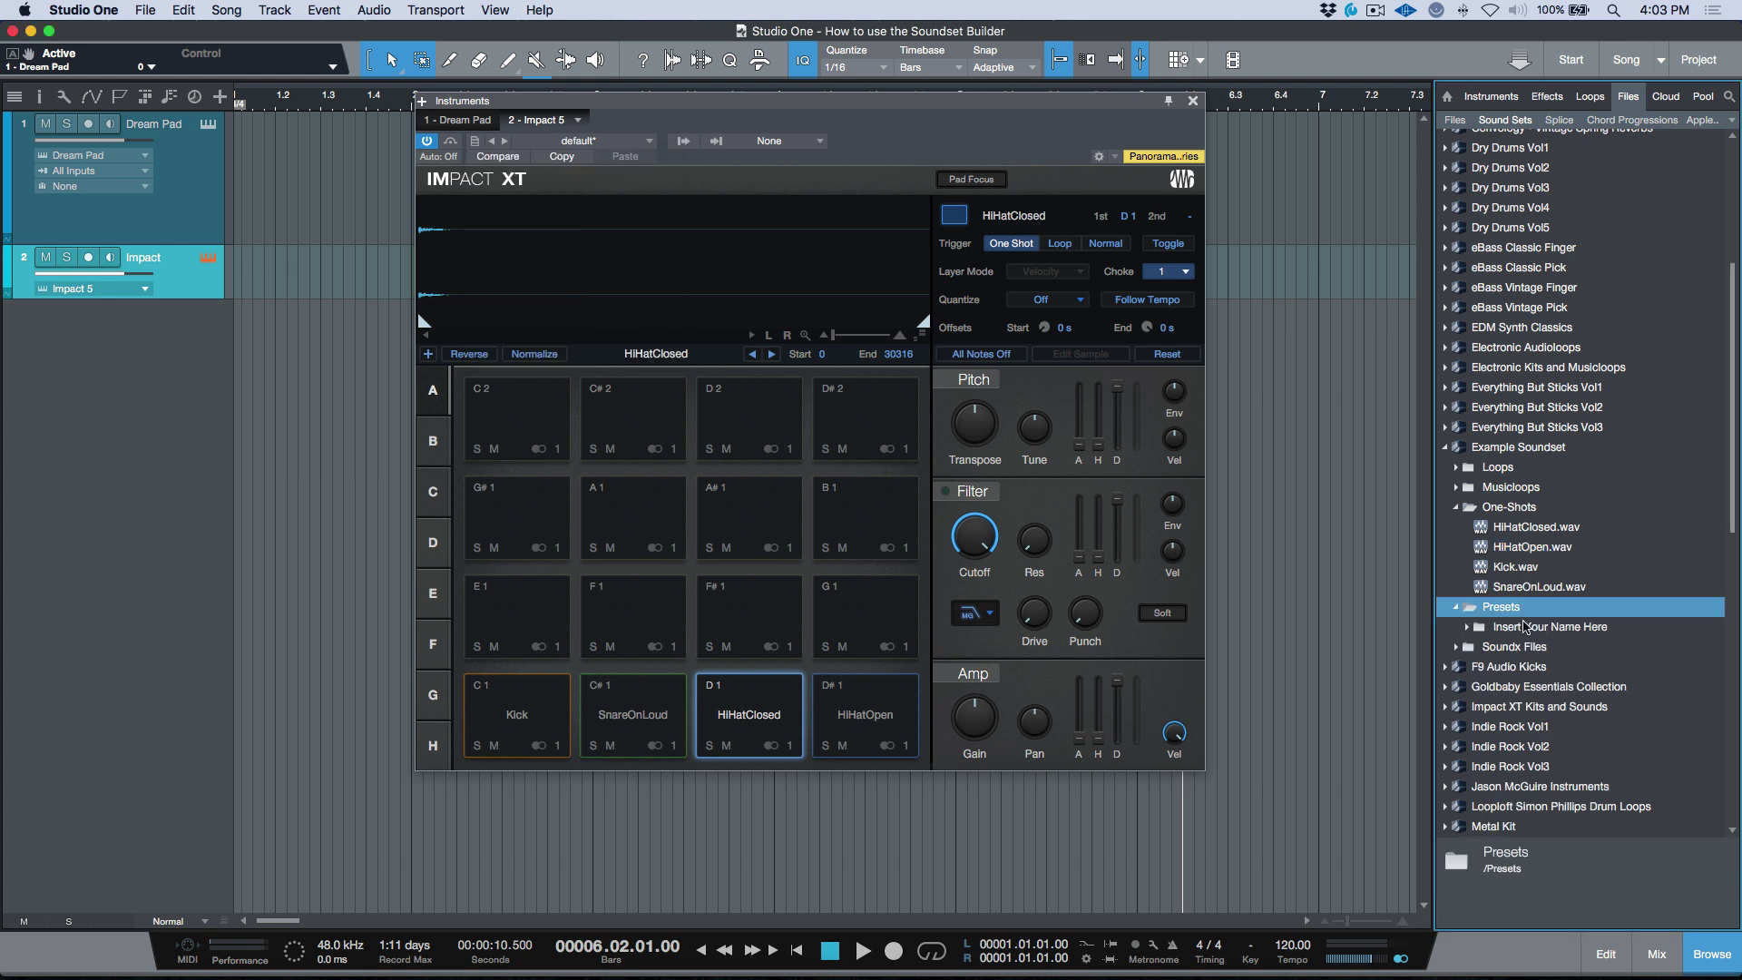
click(1532, 629)
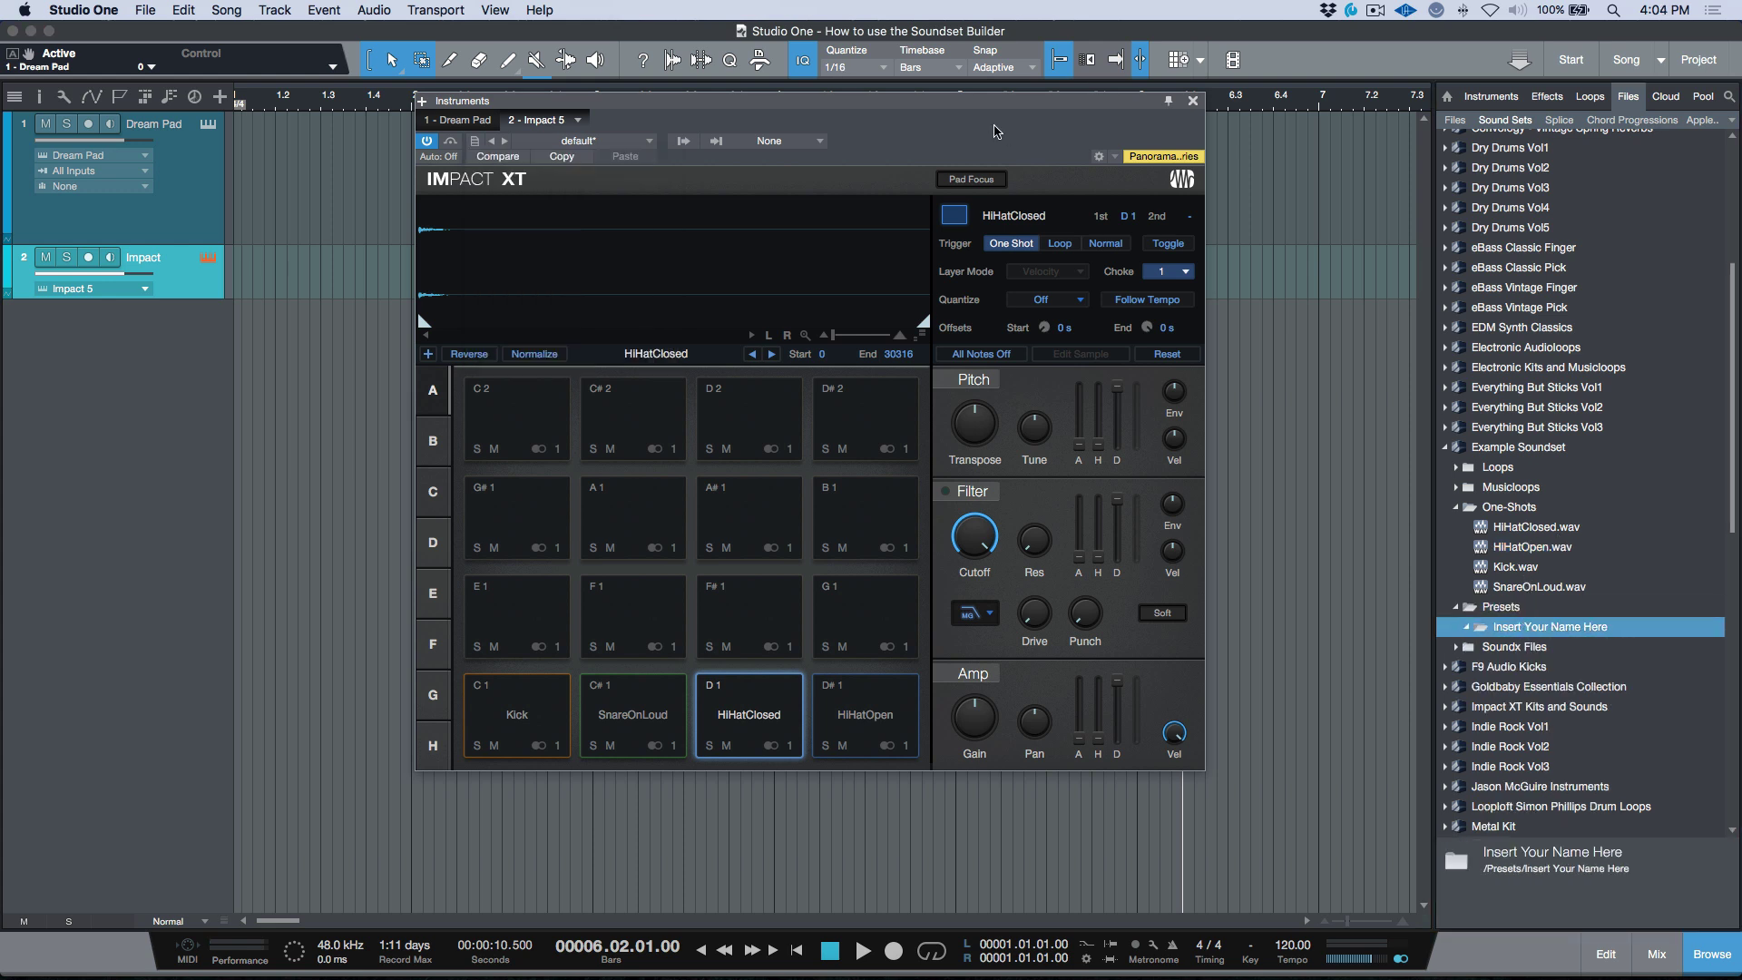
Export the kit as 'My Impact Preset' into Example Soundset/Presets/Insert Your Name Here.
click(474, 142)
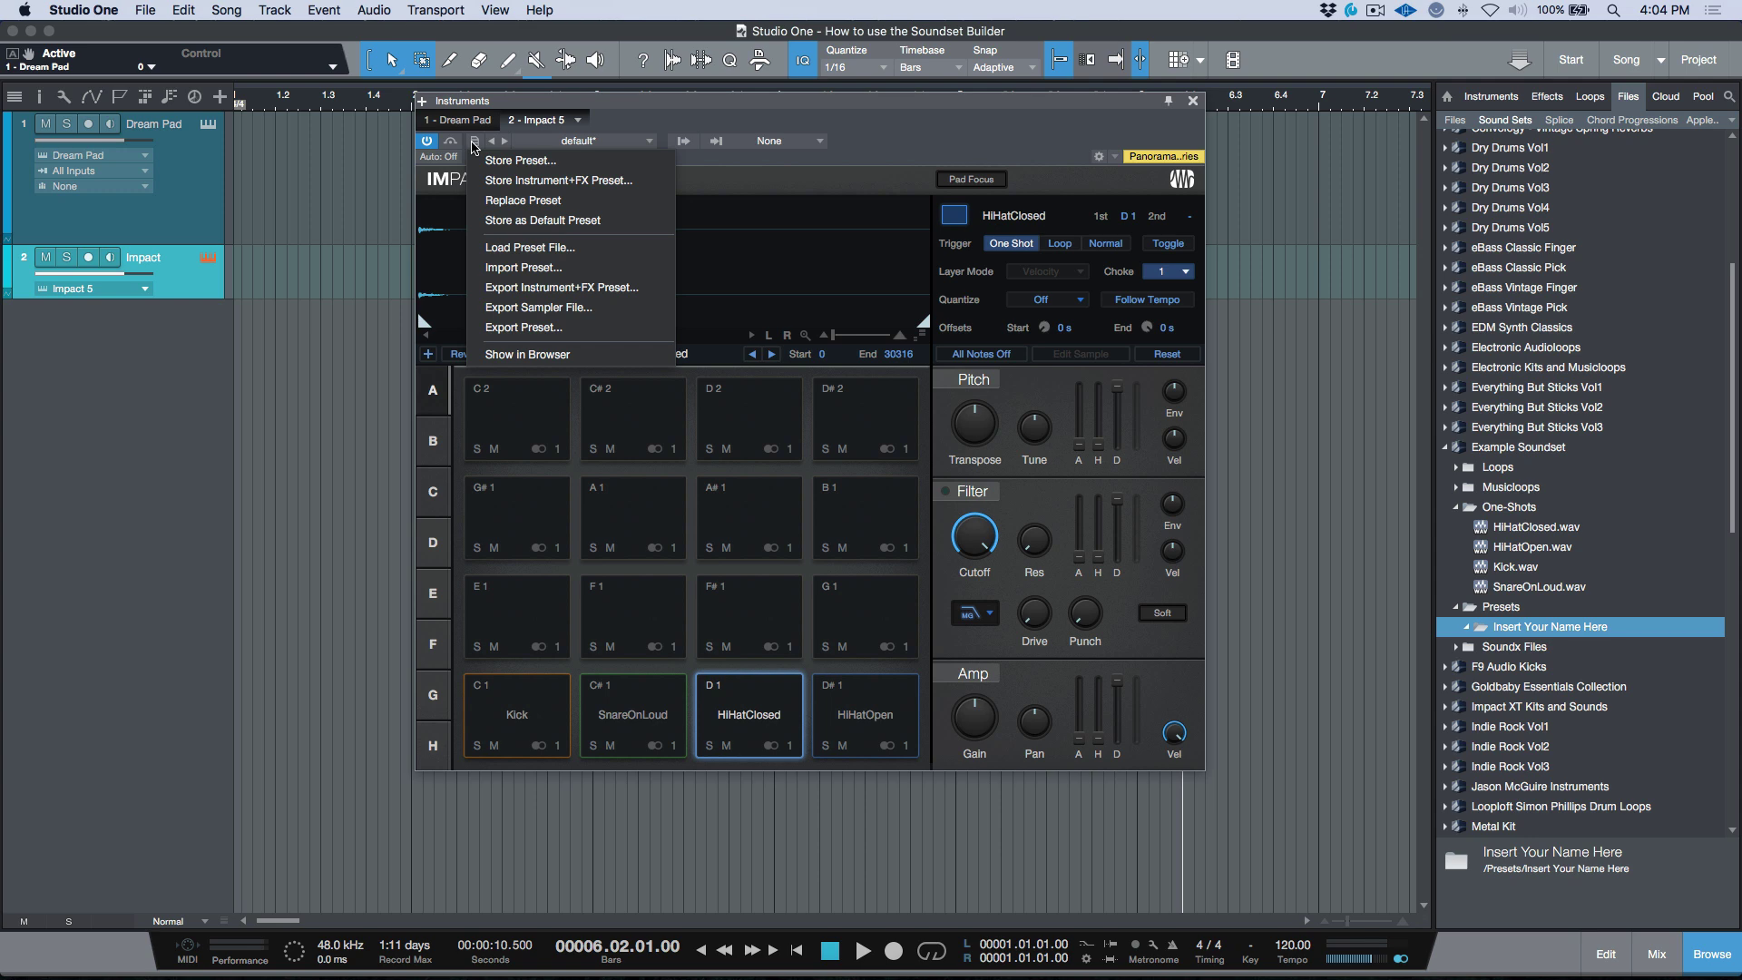
click(524, 327)
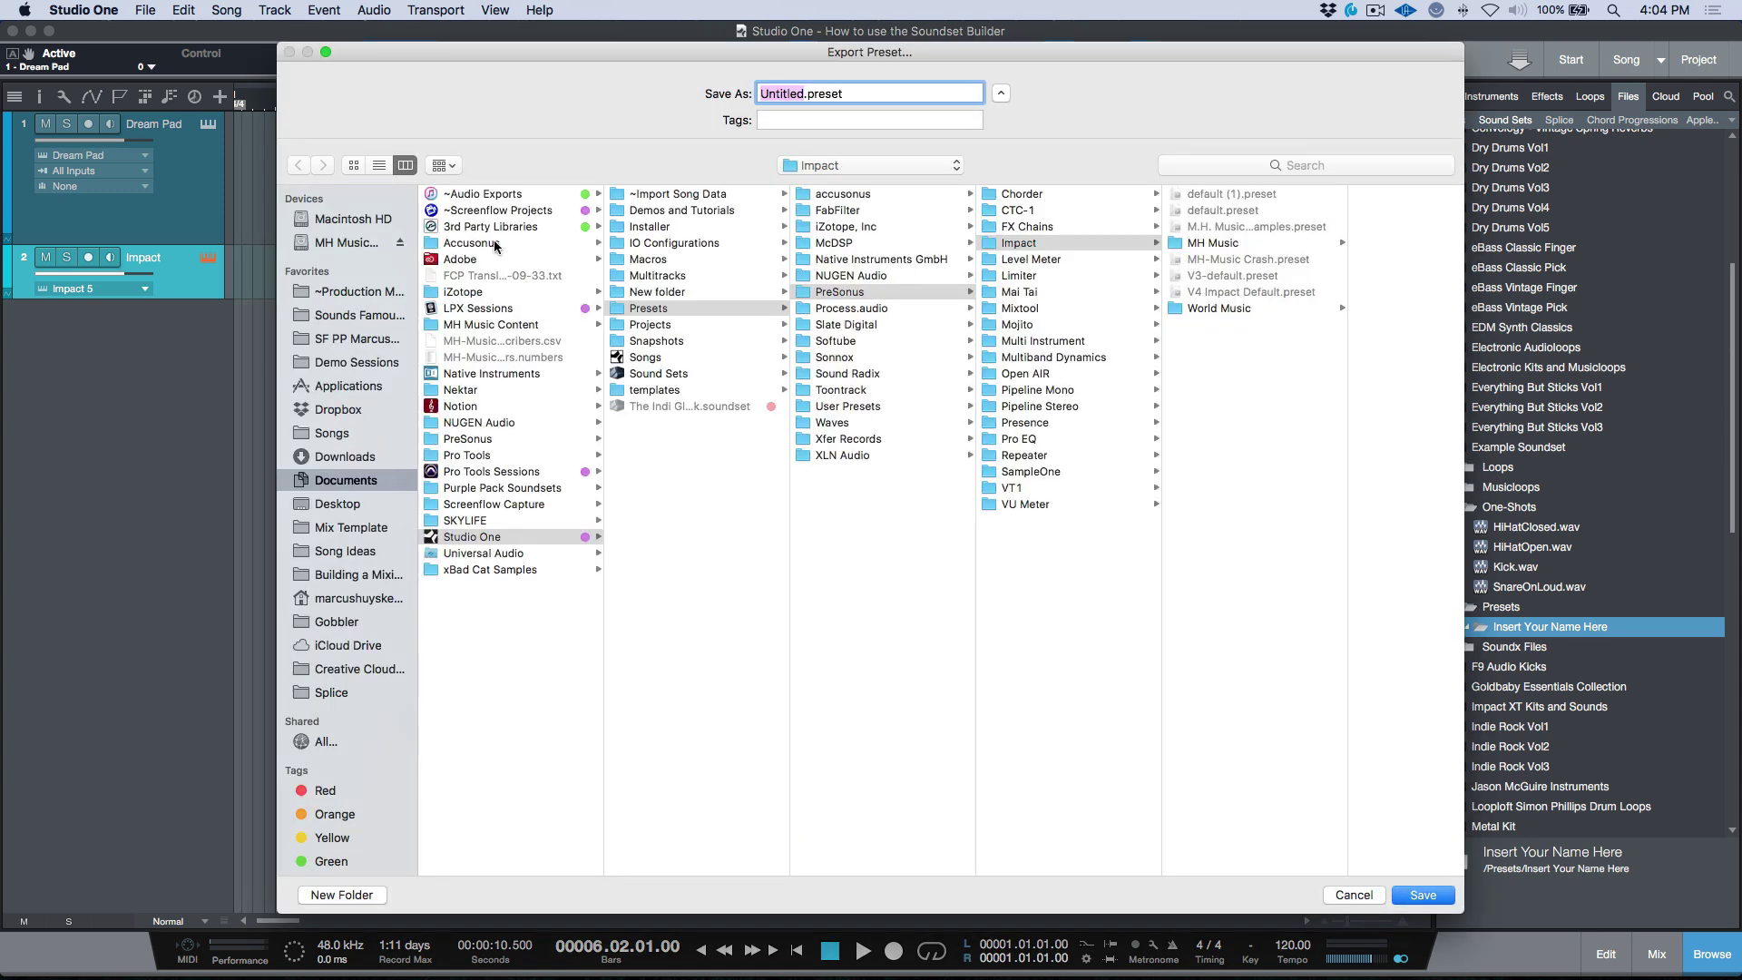
click(350, 245)
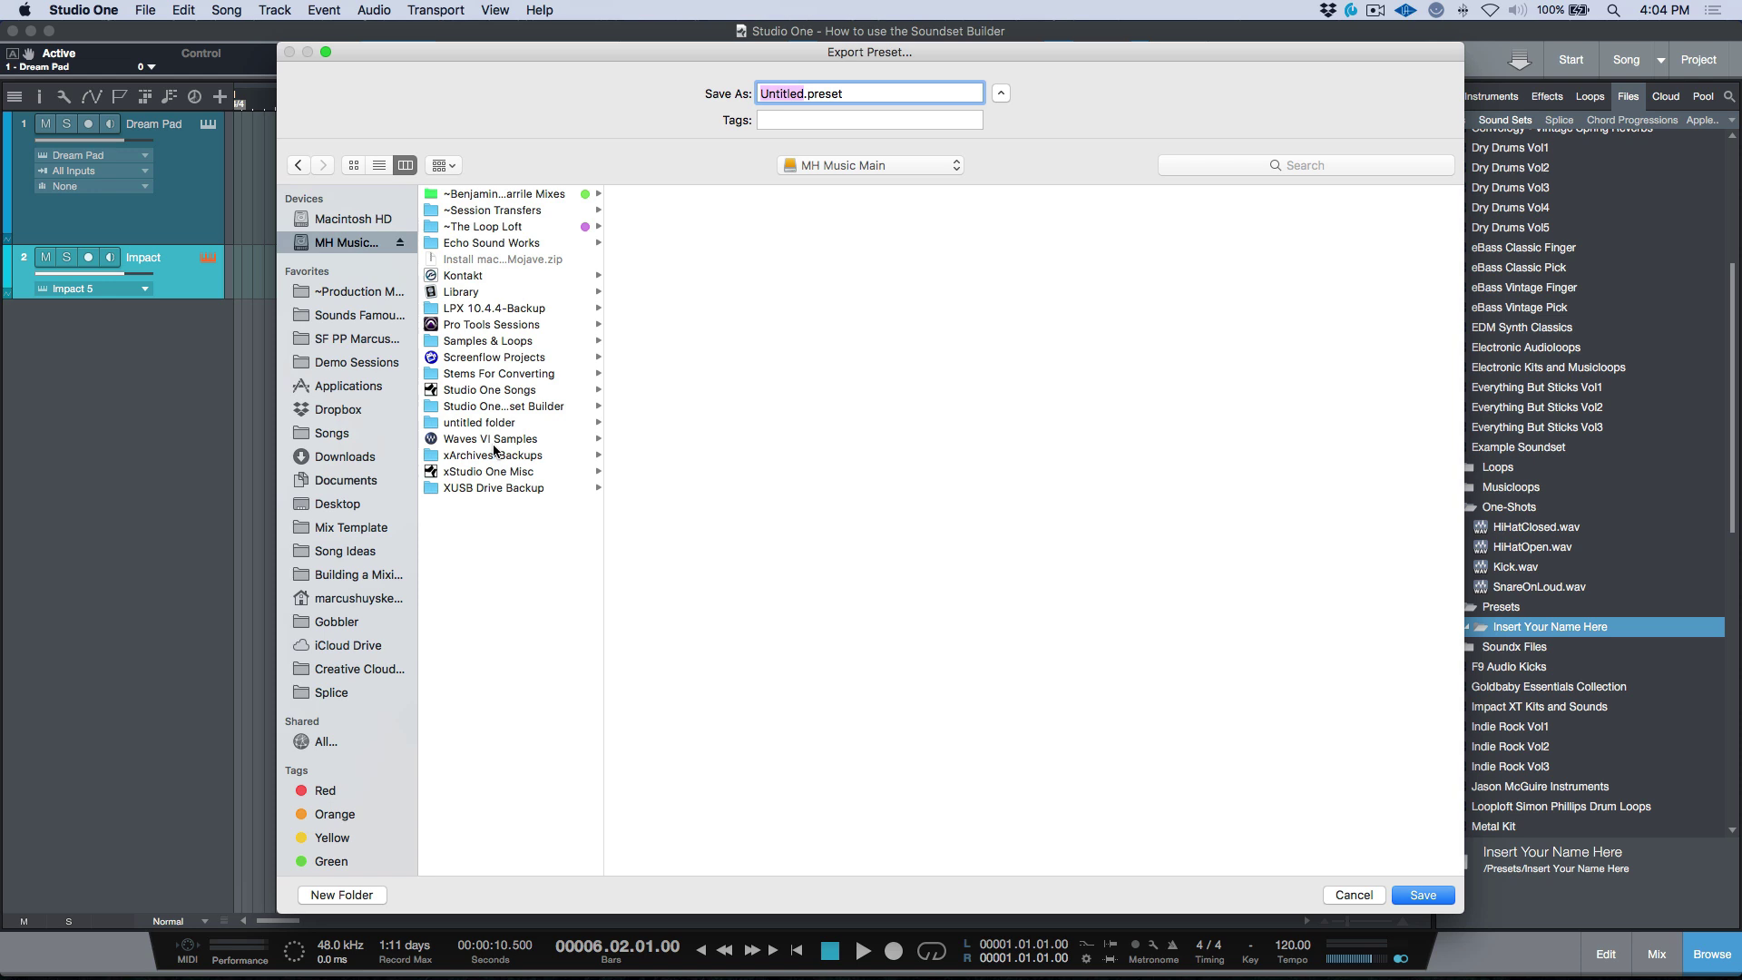
click(516, 409)
click(700, 191)
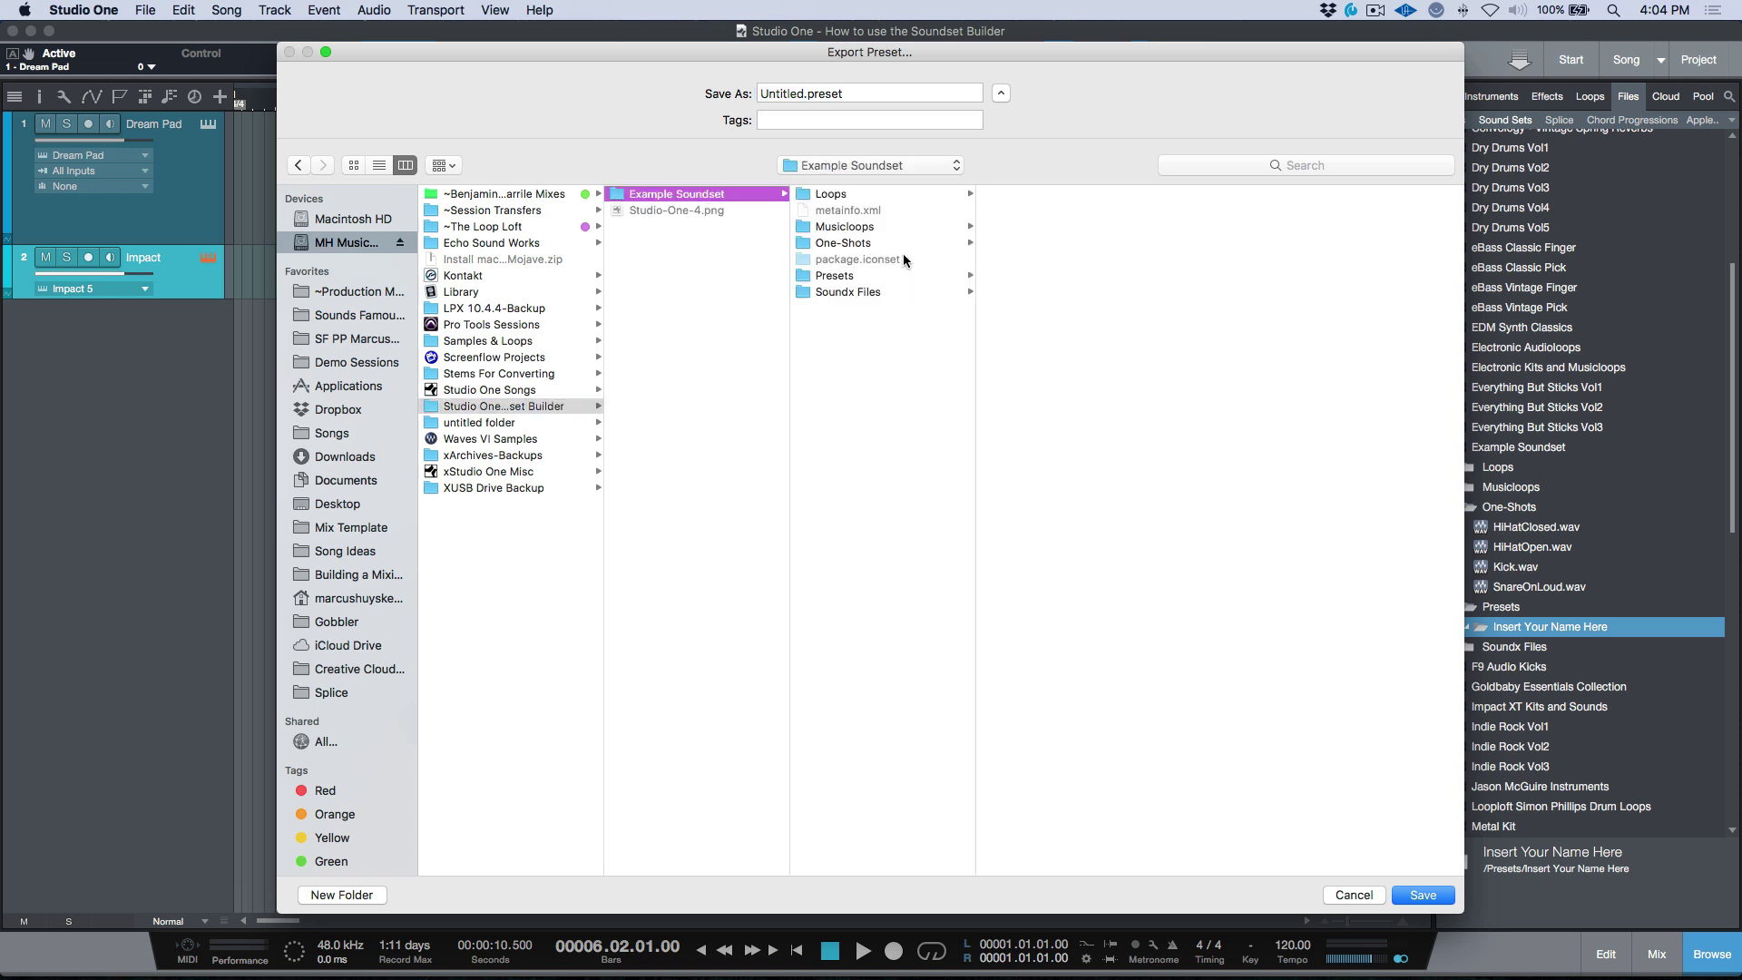
click(865, 277)
click(1060, 193)
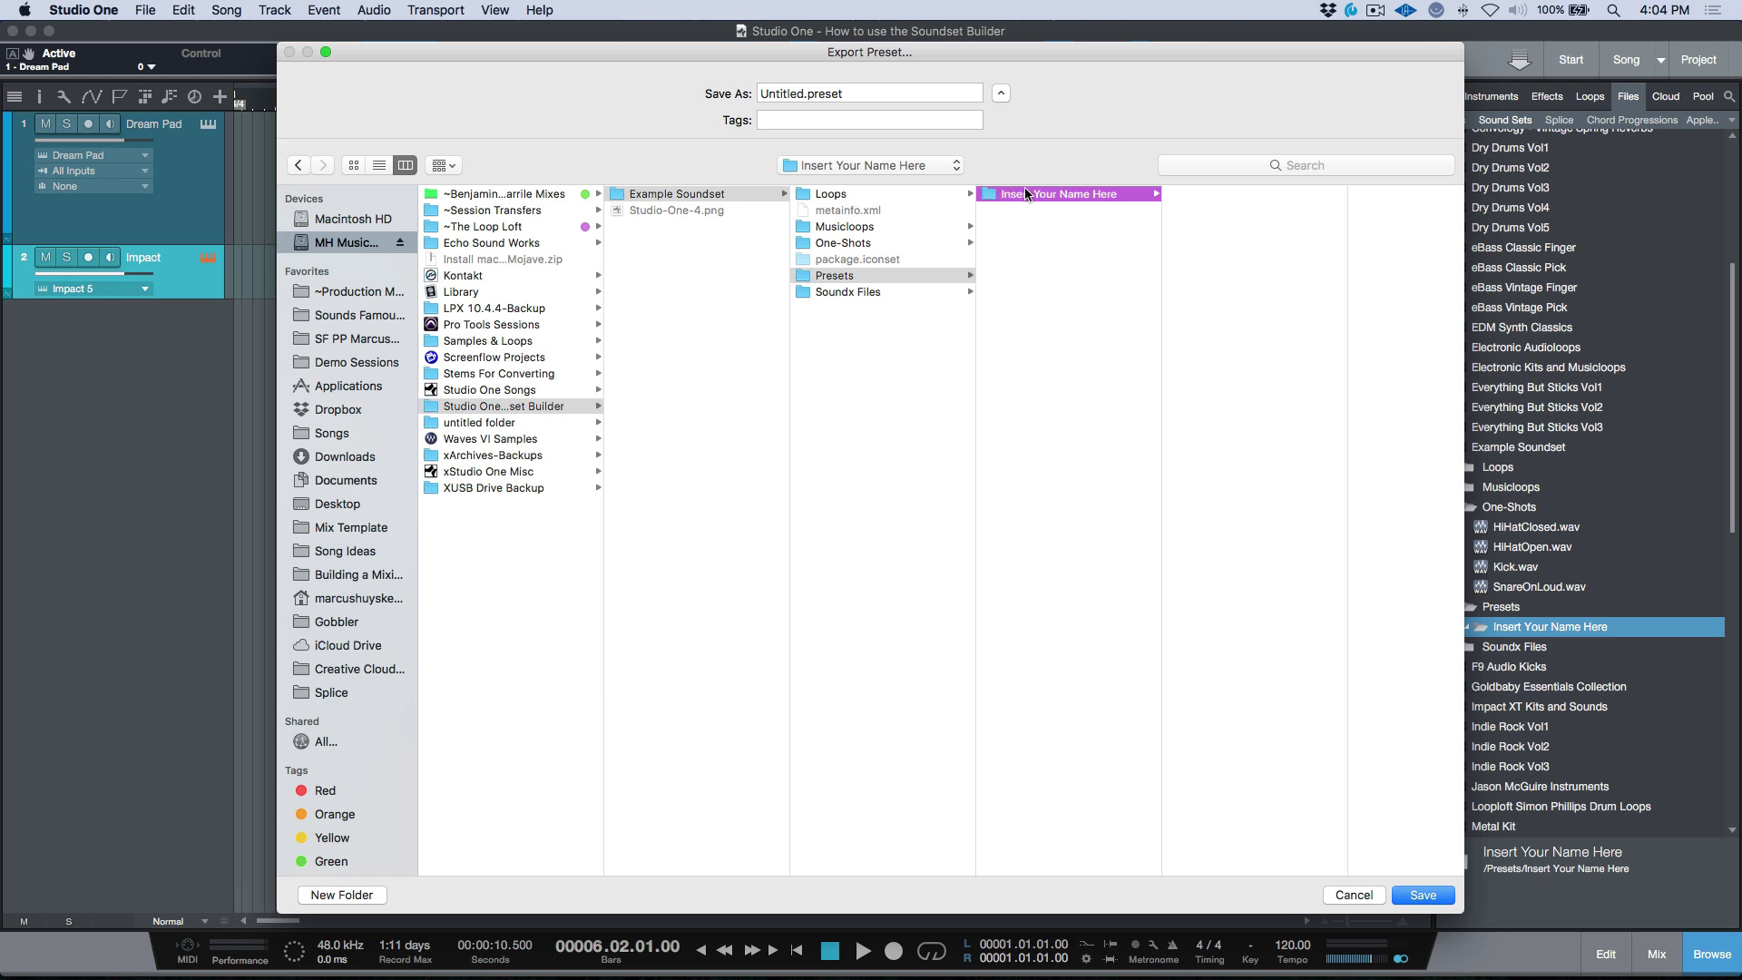
double_click(802, 94)
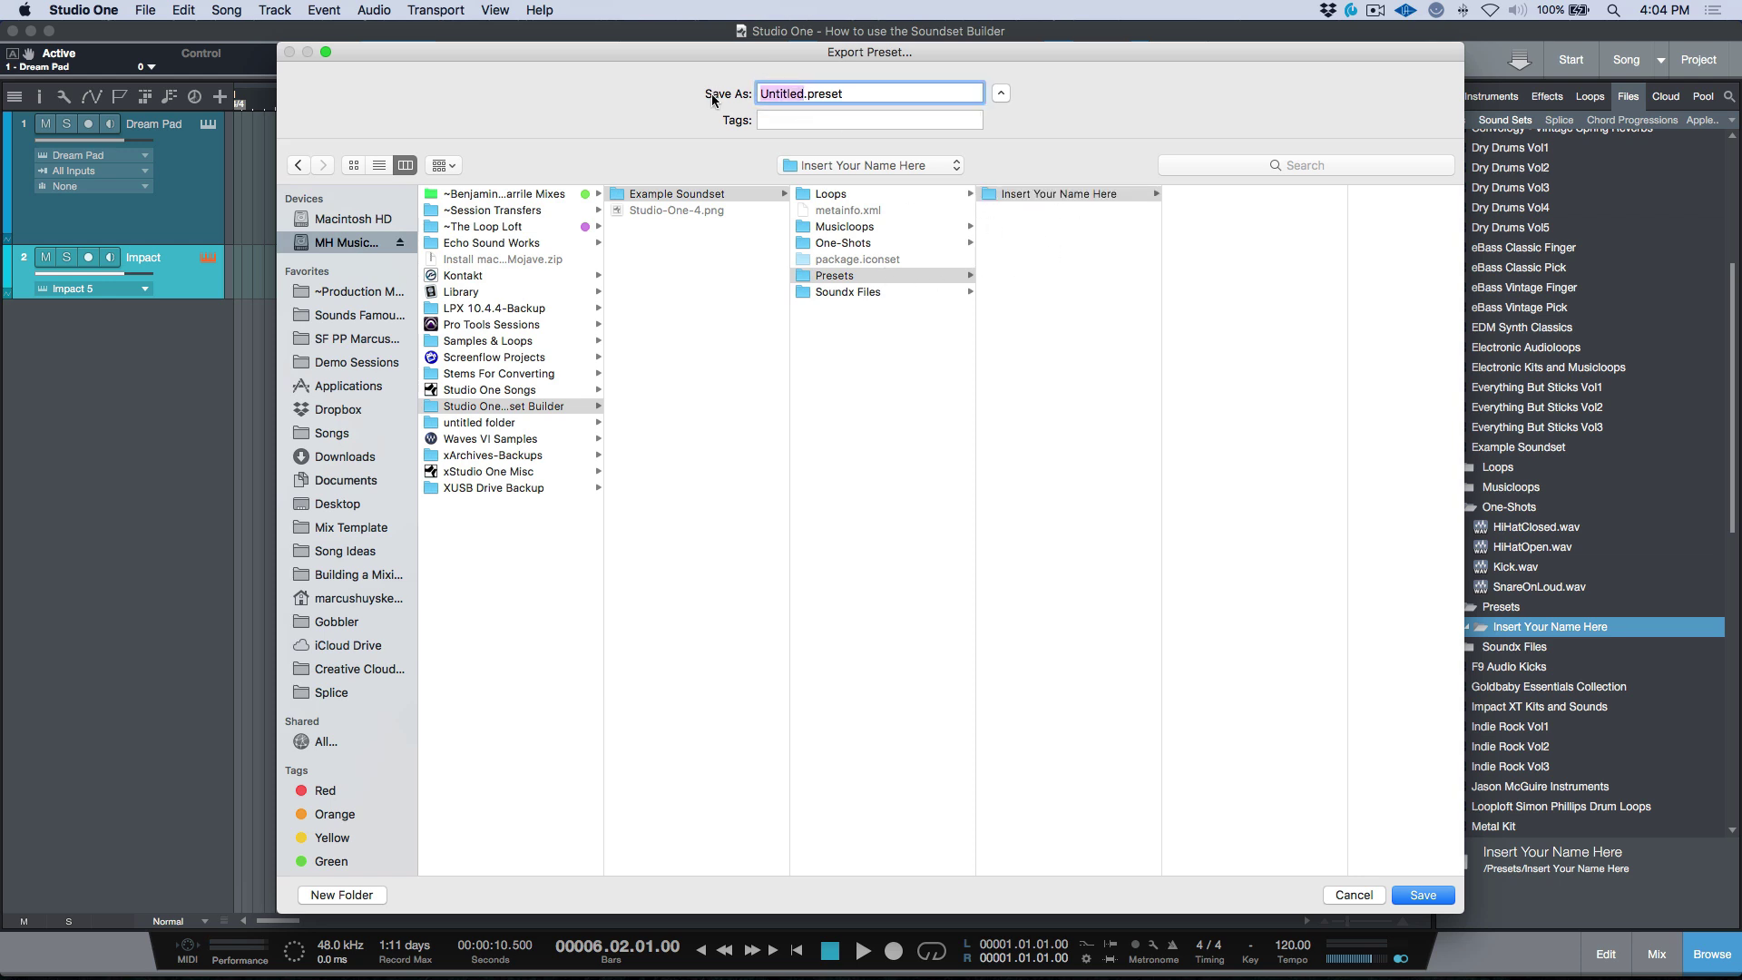
text(My Impact Preset)
click(1424, 897)
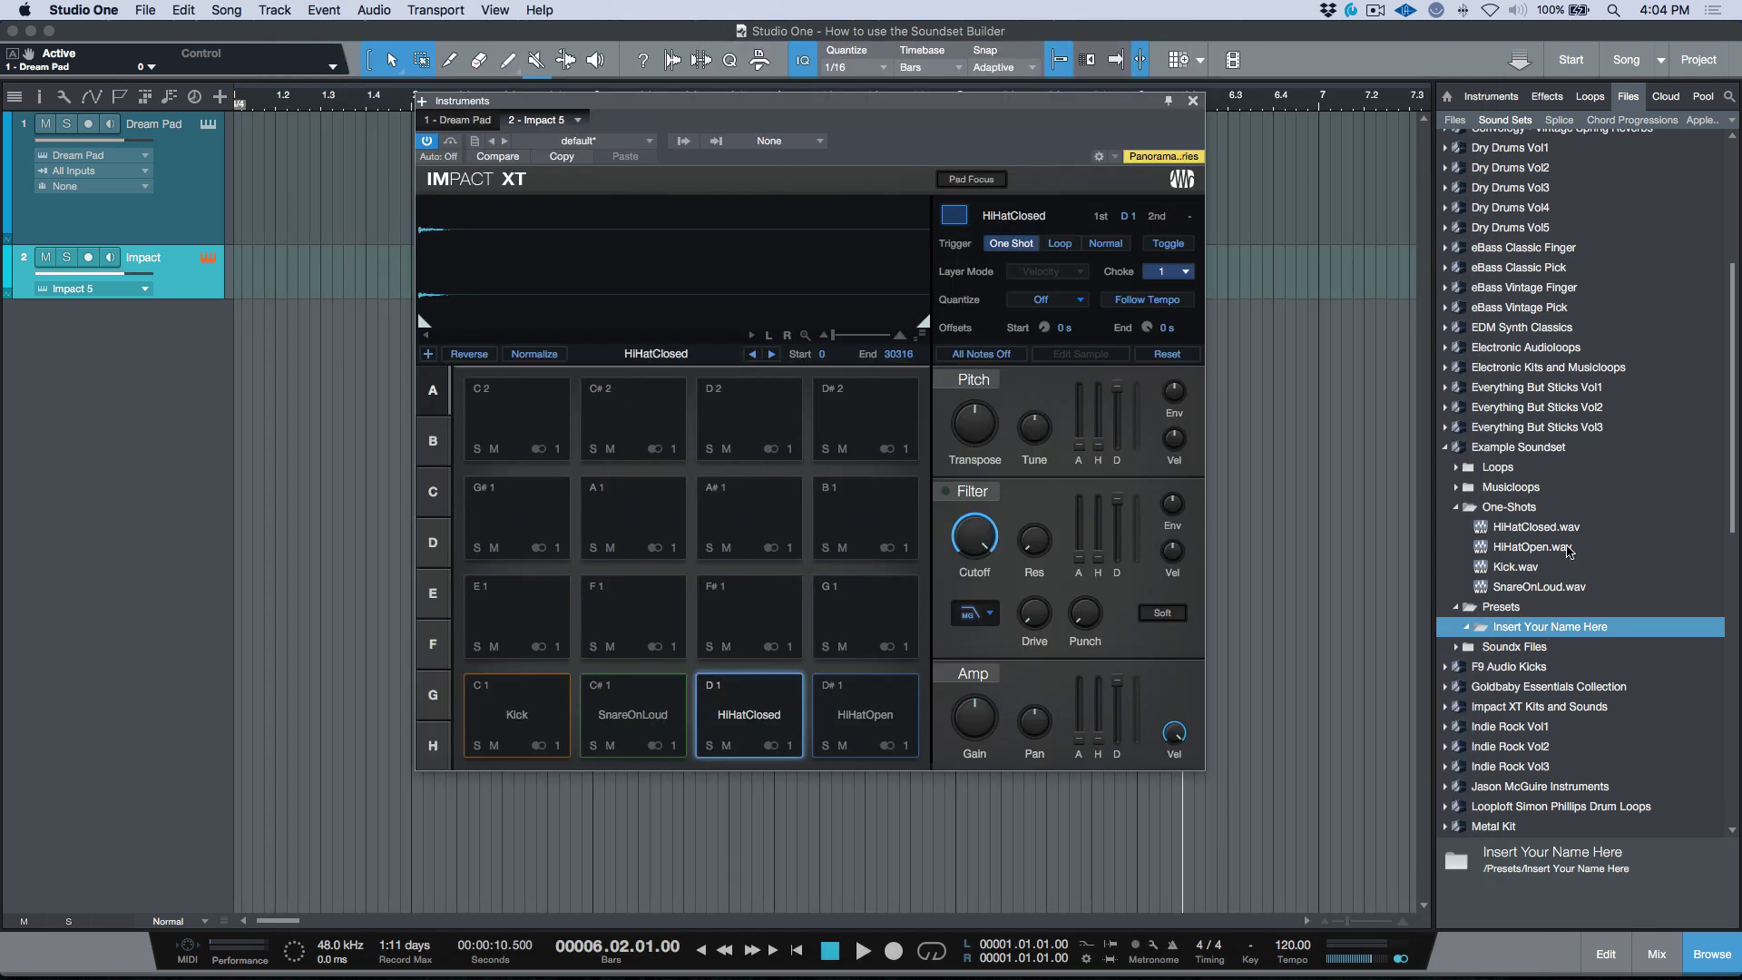
Refresh the sound sets list and remove the original Impact track and its instrument.
right_click(1512, 127)
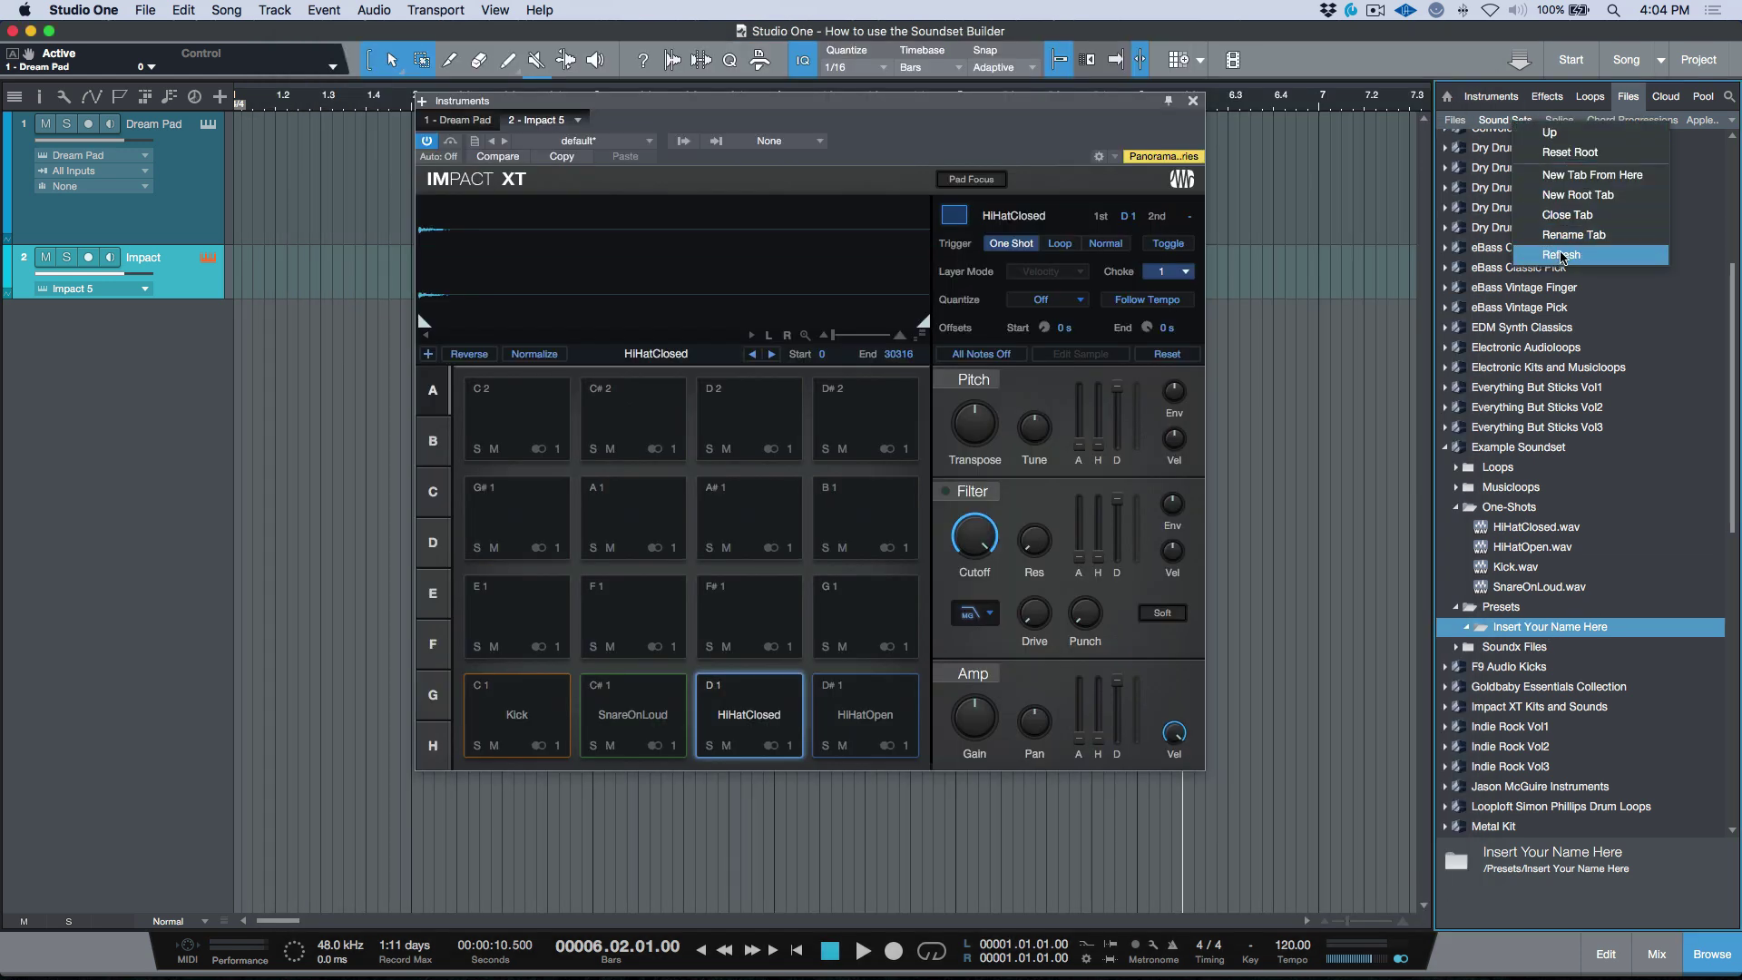
click(1563, 263)
click(1545, 647)
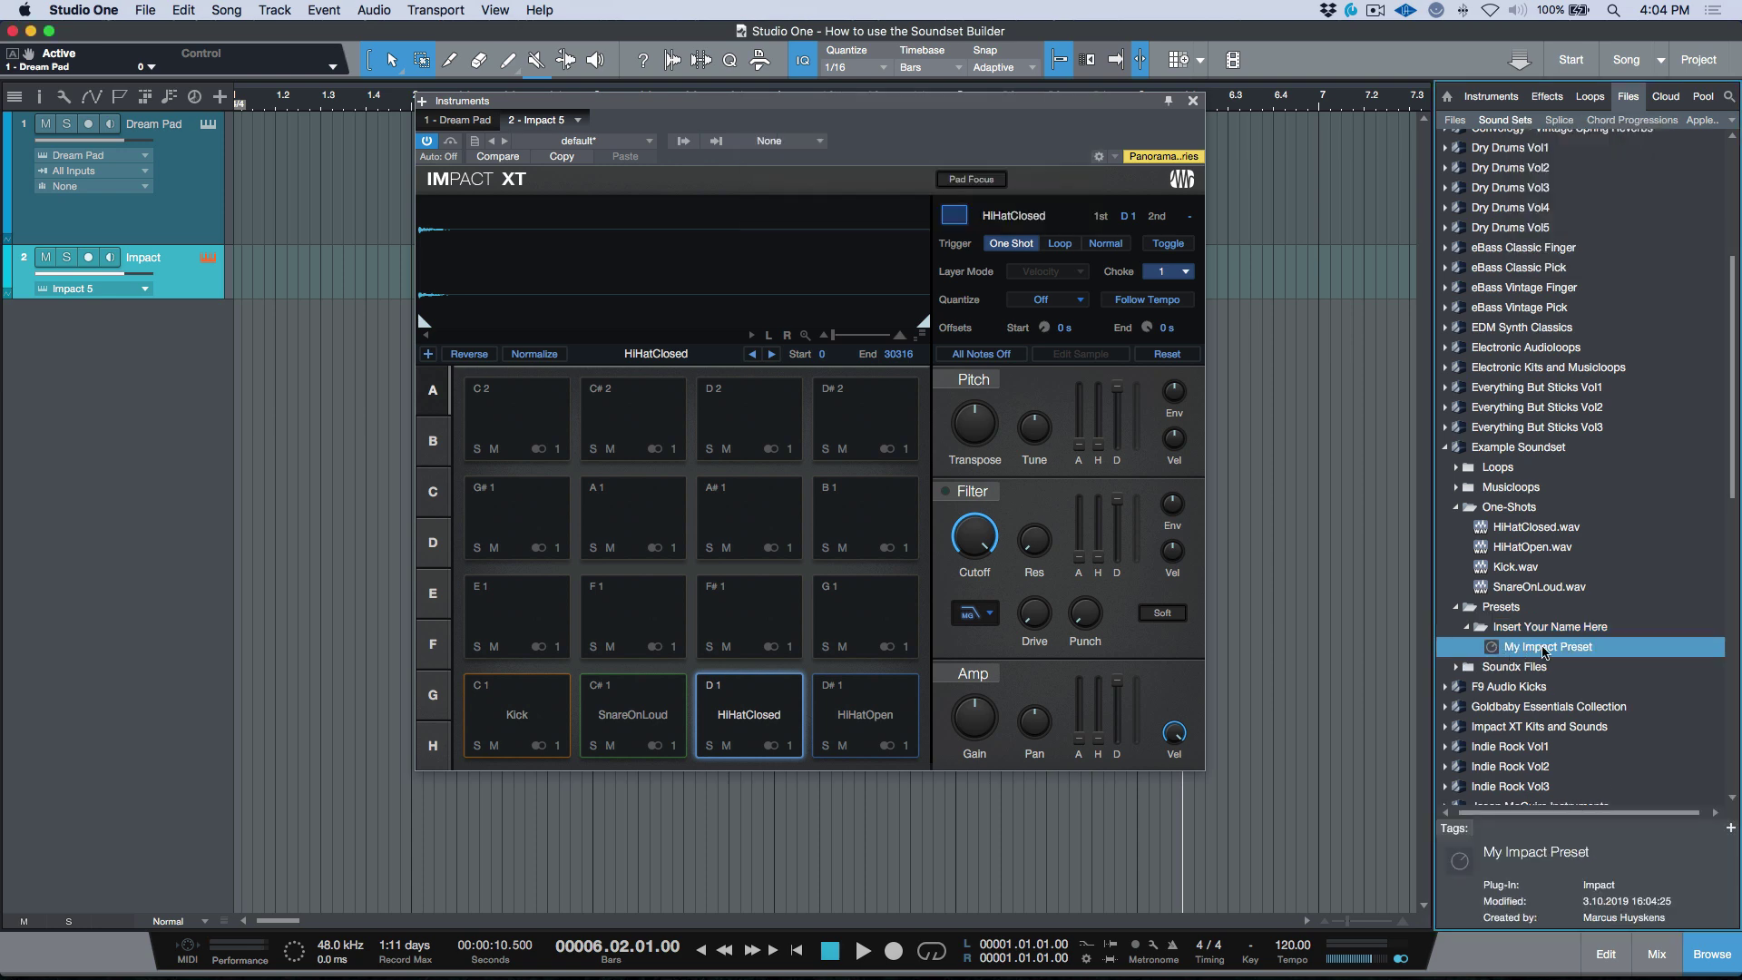
click(1193, 101)
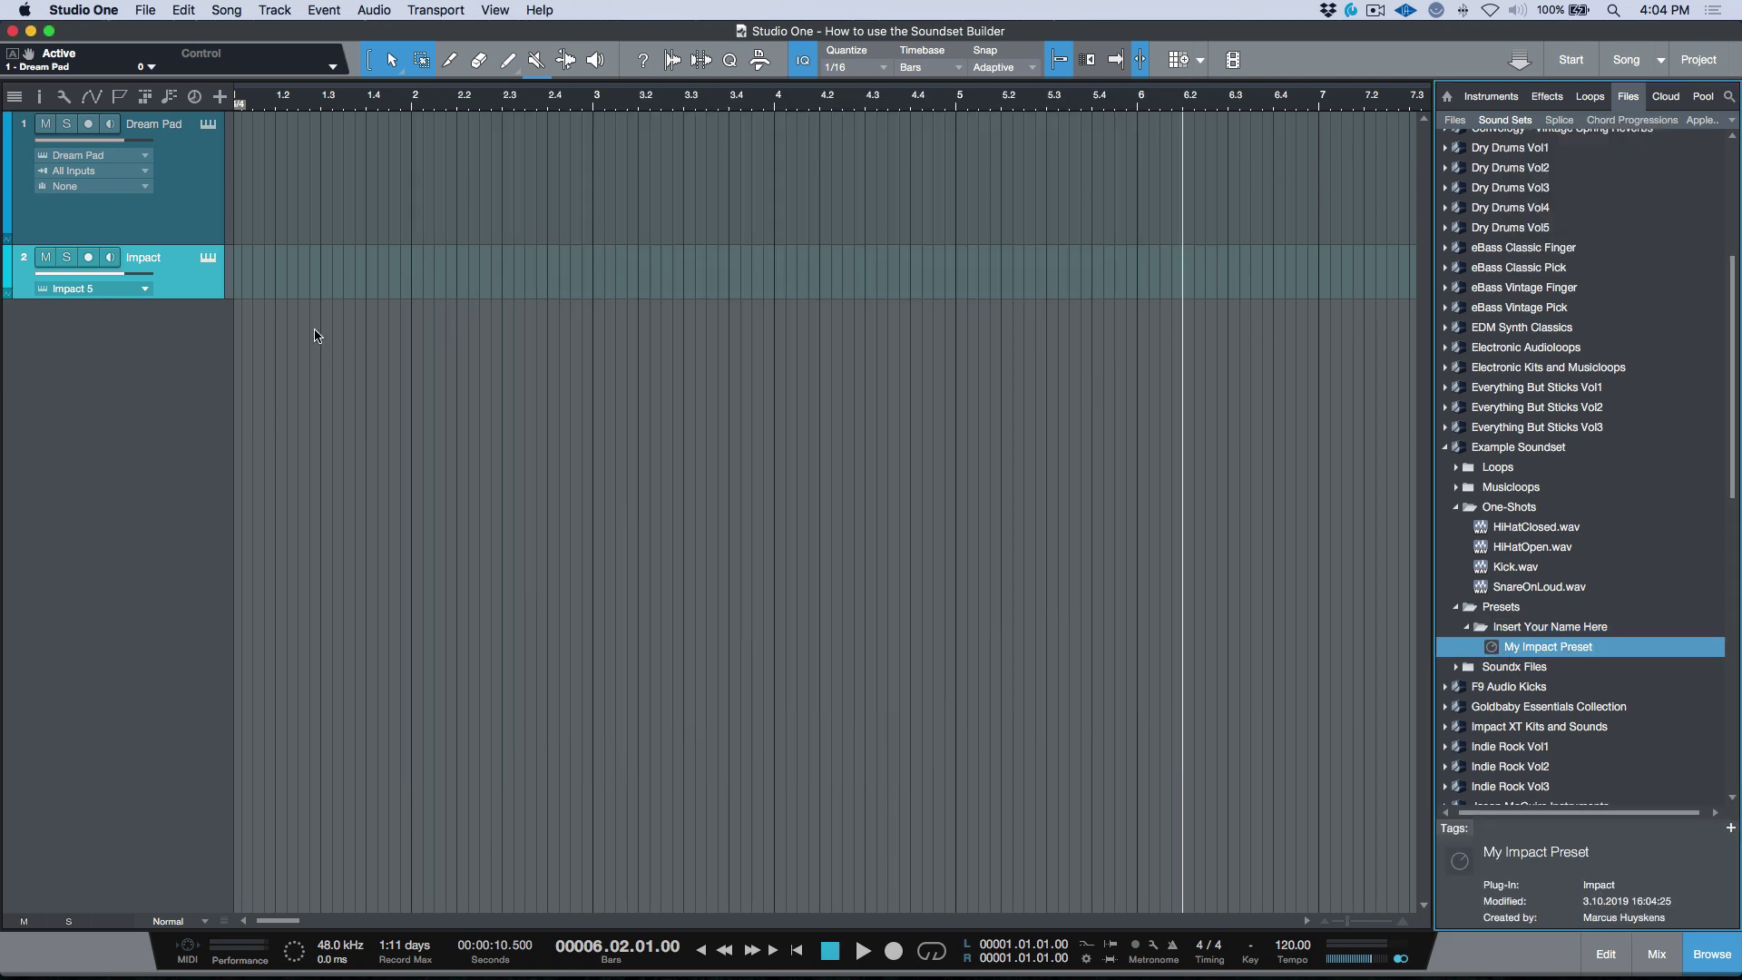
right_click(205, 290)
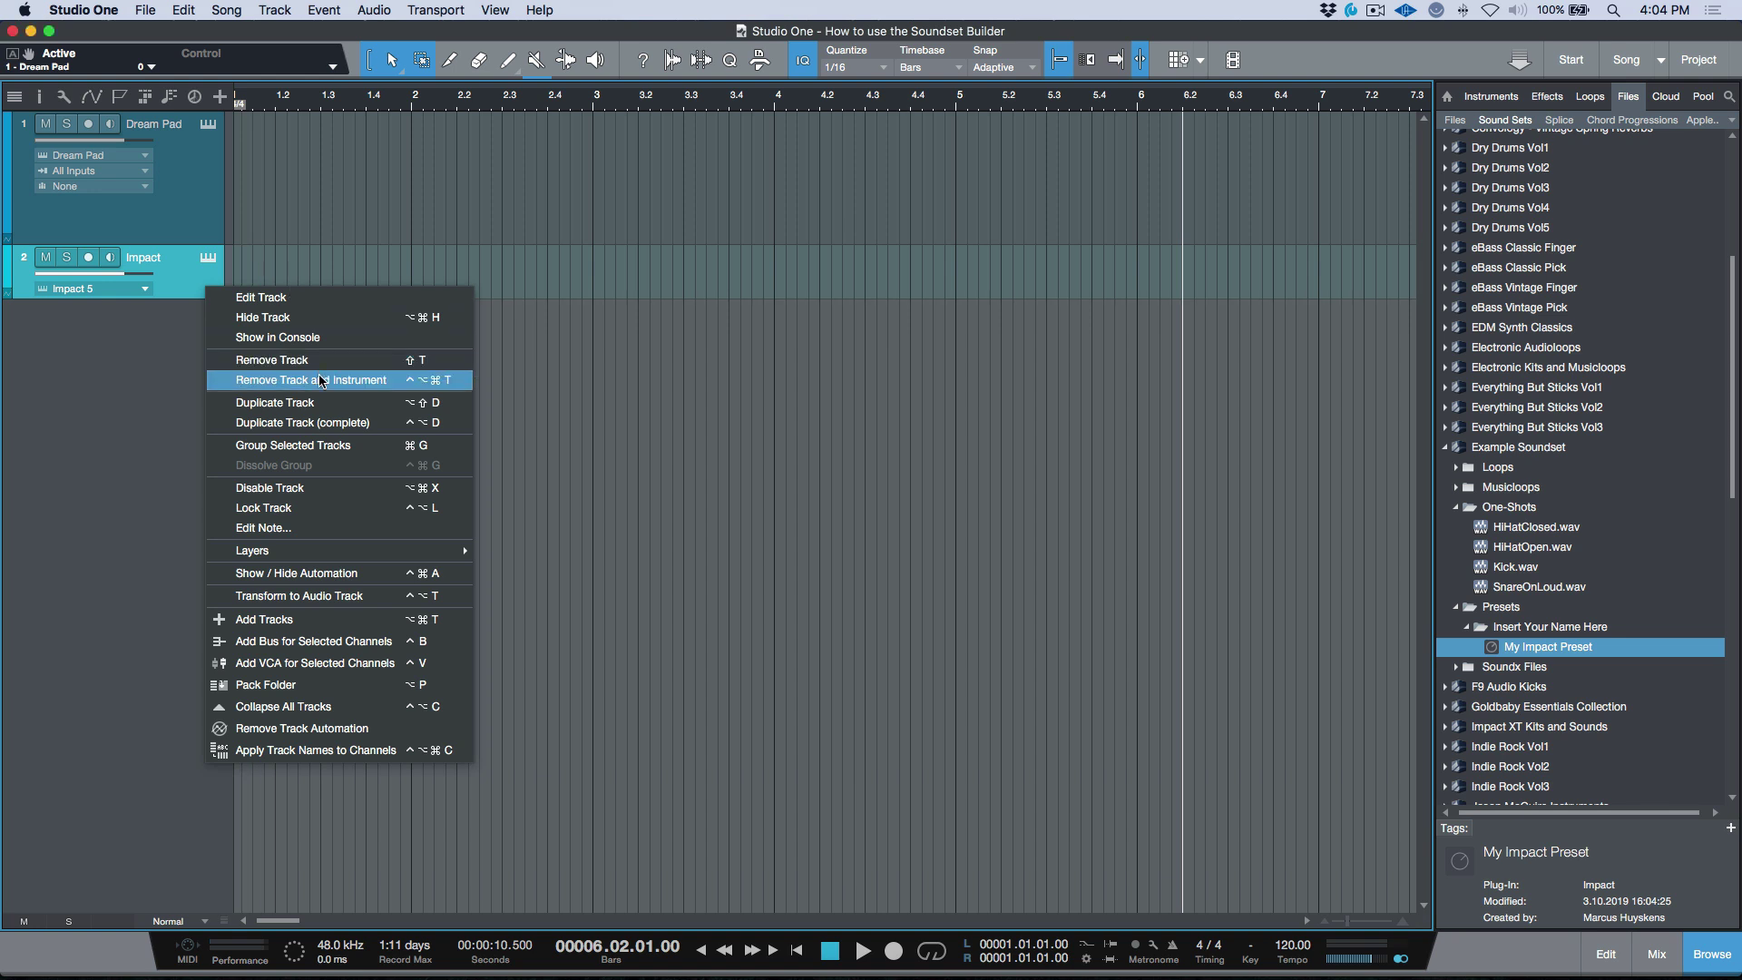
click(454, 375)
Load My Impact Preset onto a new track, audition its snare and hi-hat pads, then remove it.
drag(1493, 650, 936, 642)
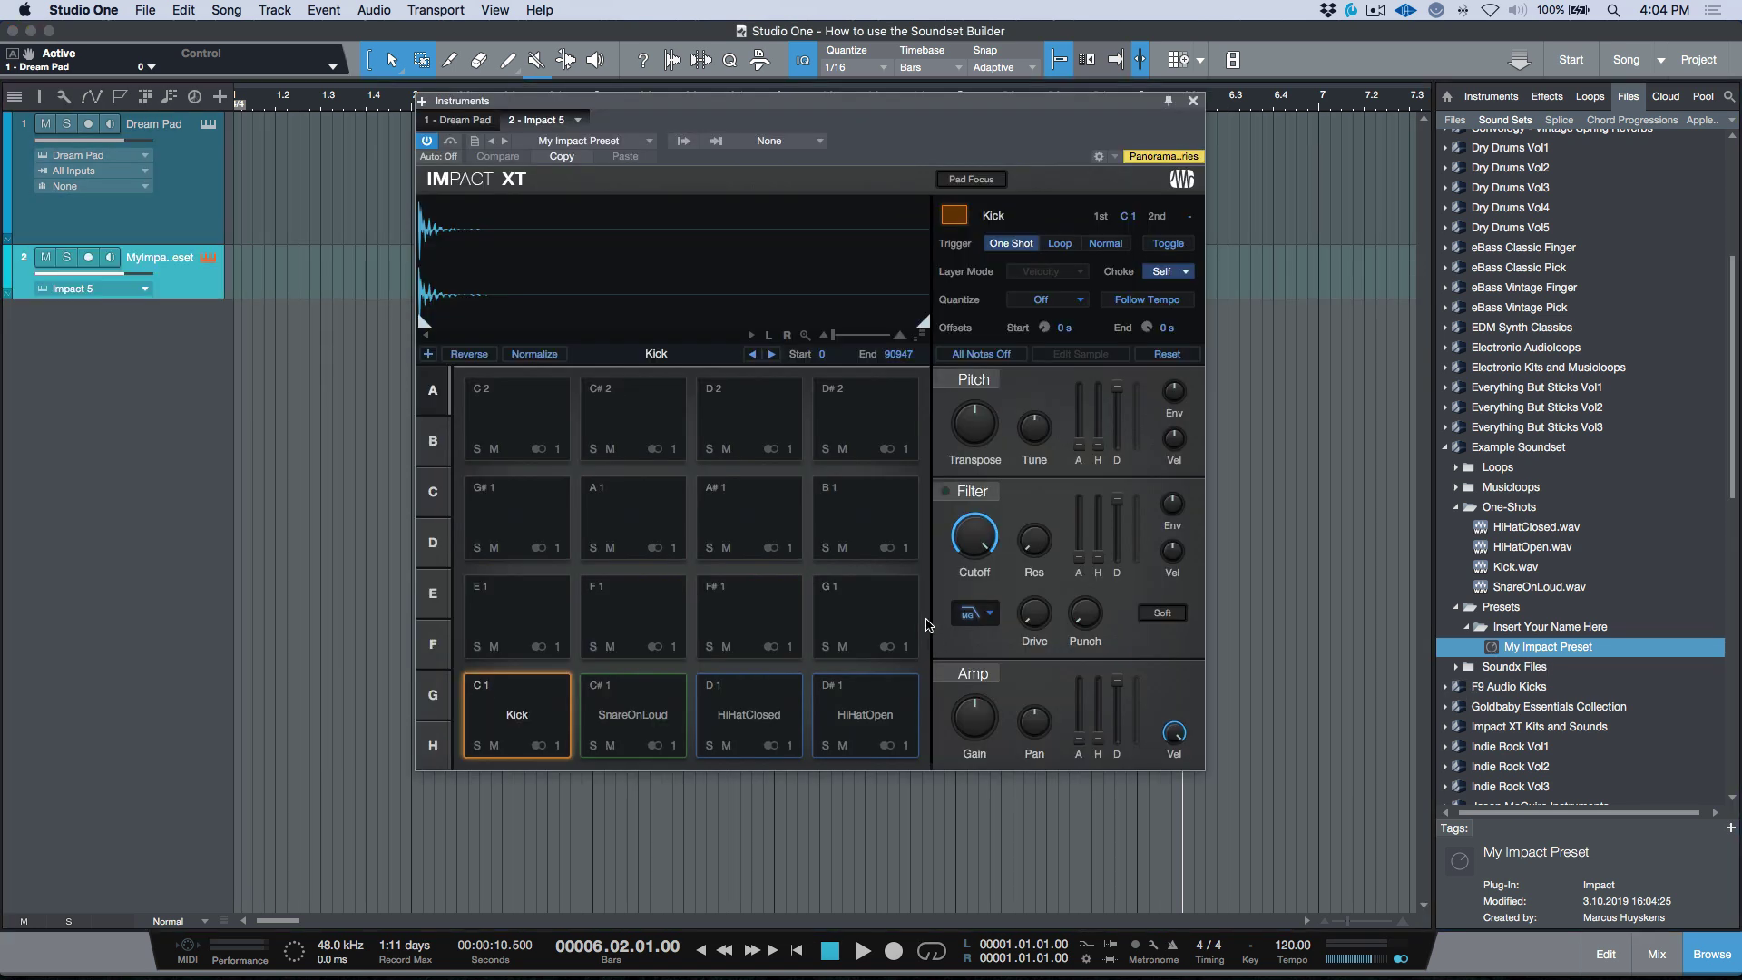
click(632, 717)
click(749, 717)
click(865, 717)
click(749, 717)
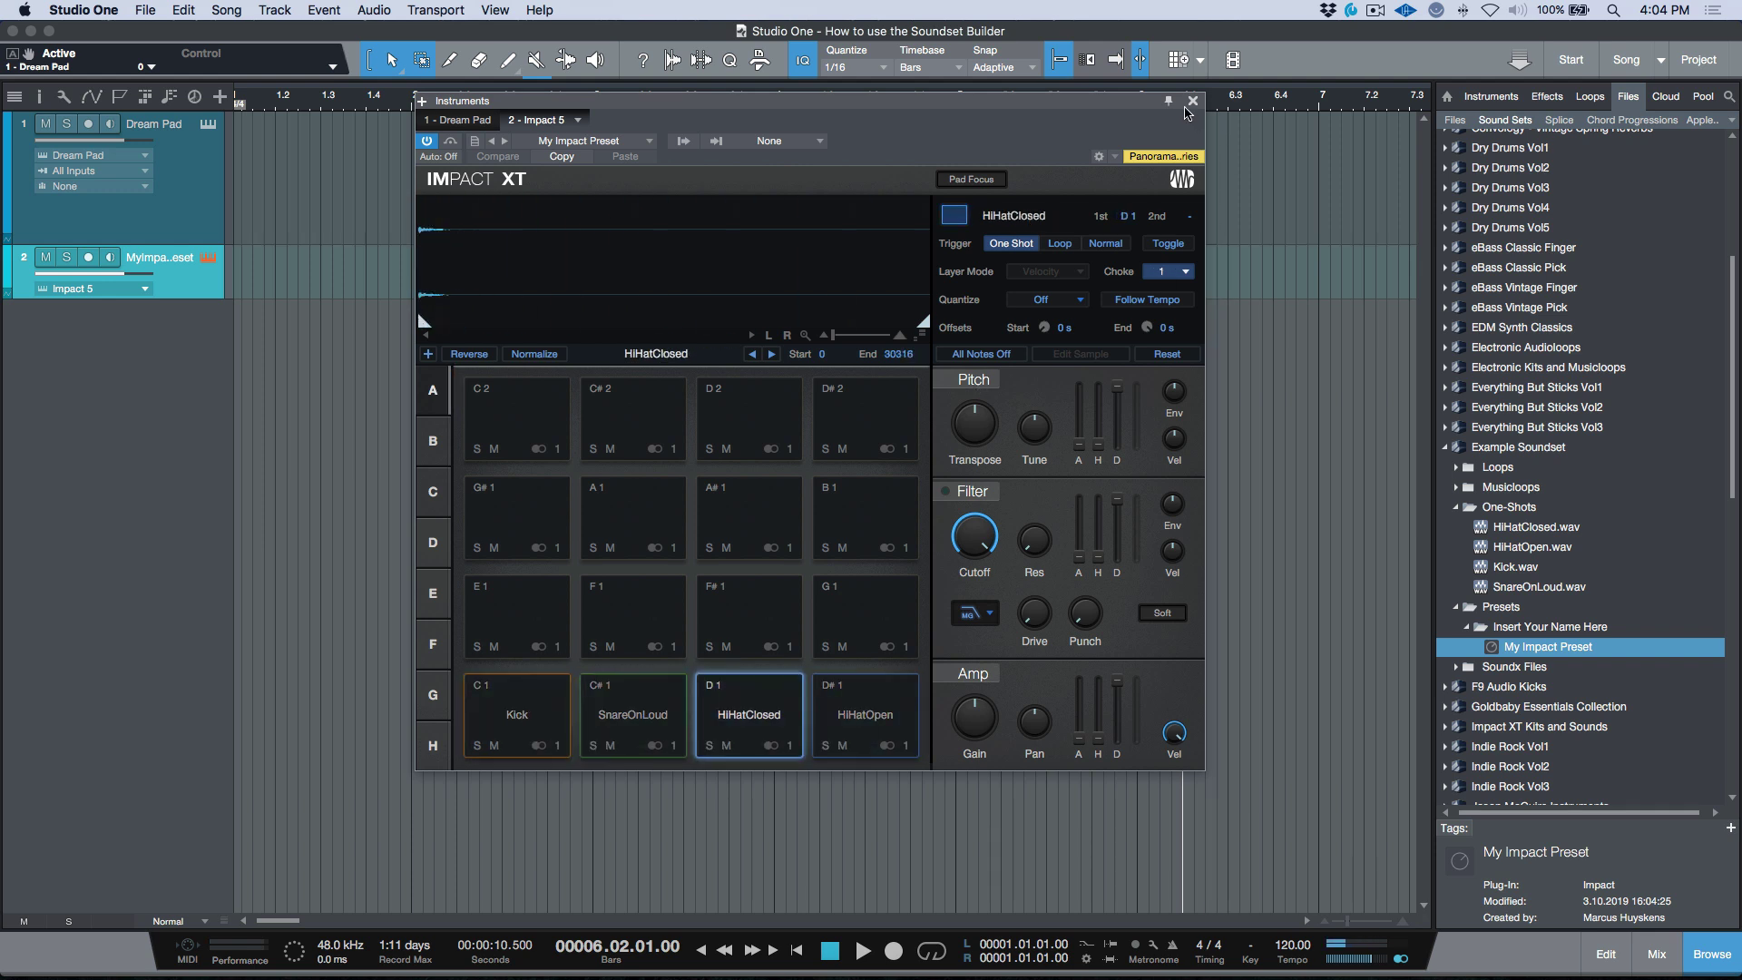
click(1193, 100)
right_click(200, 287)
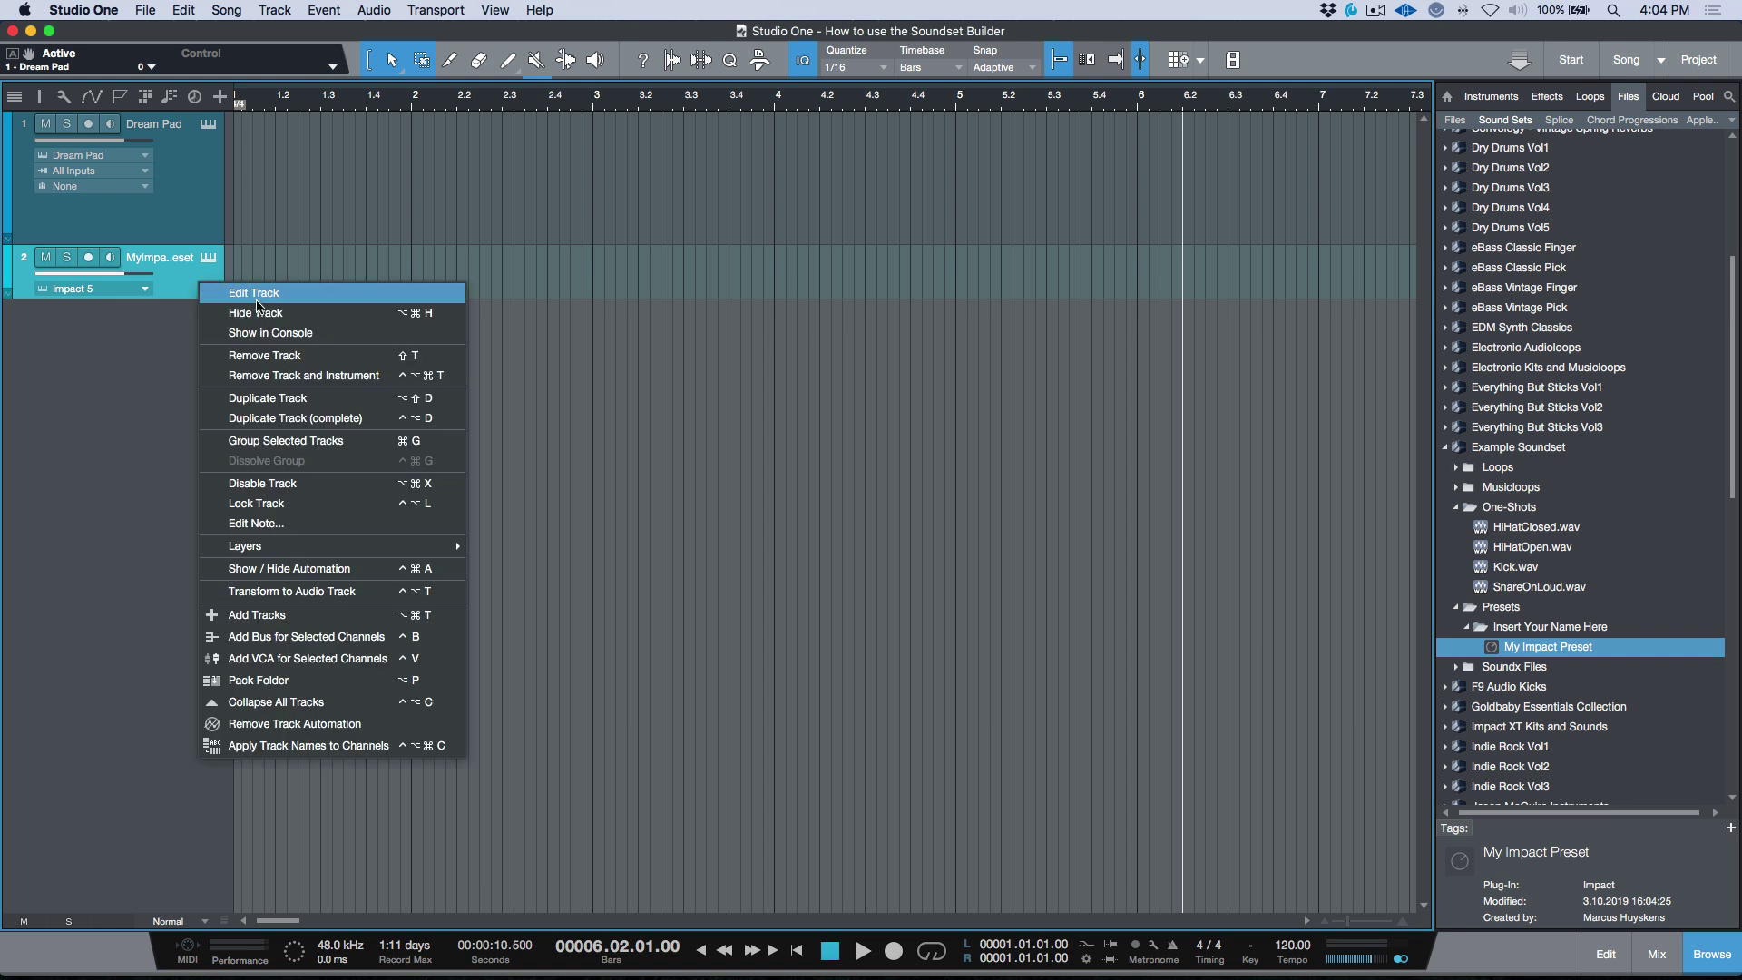
click(286, 375)
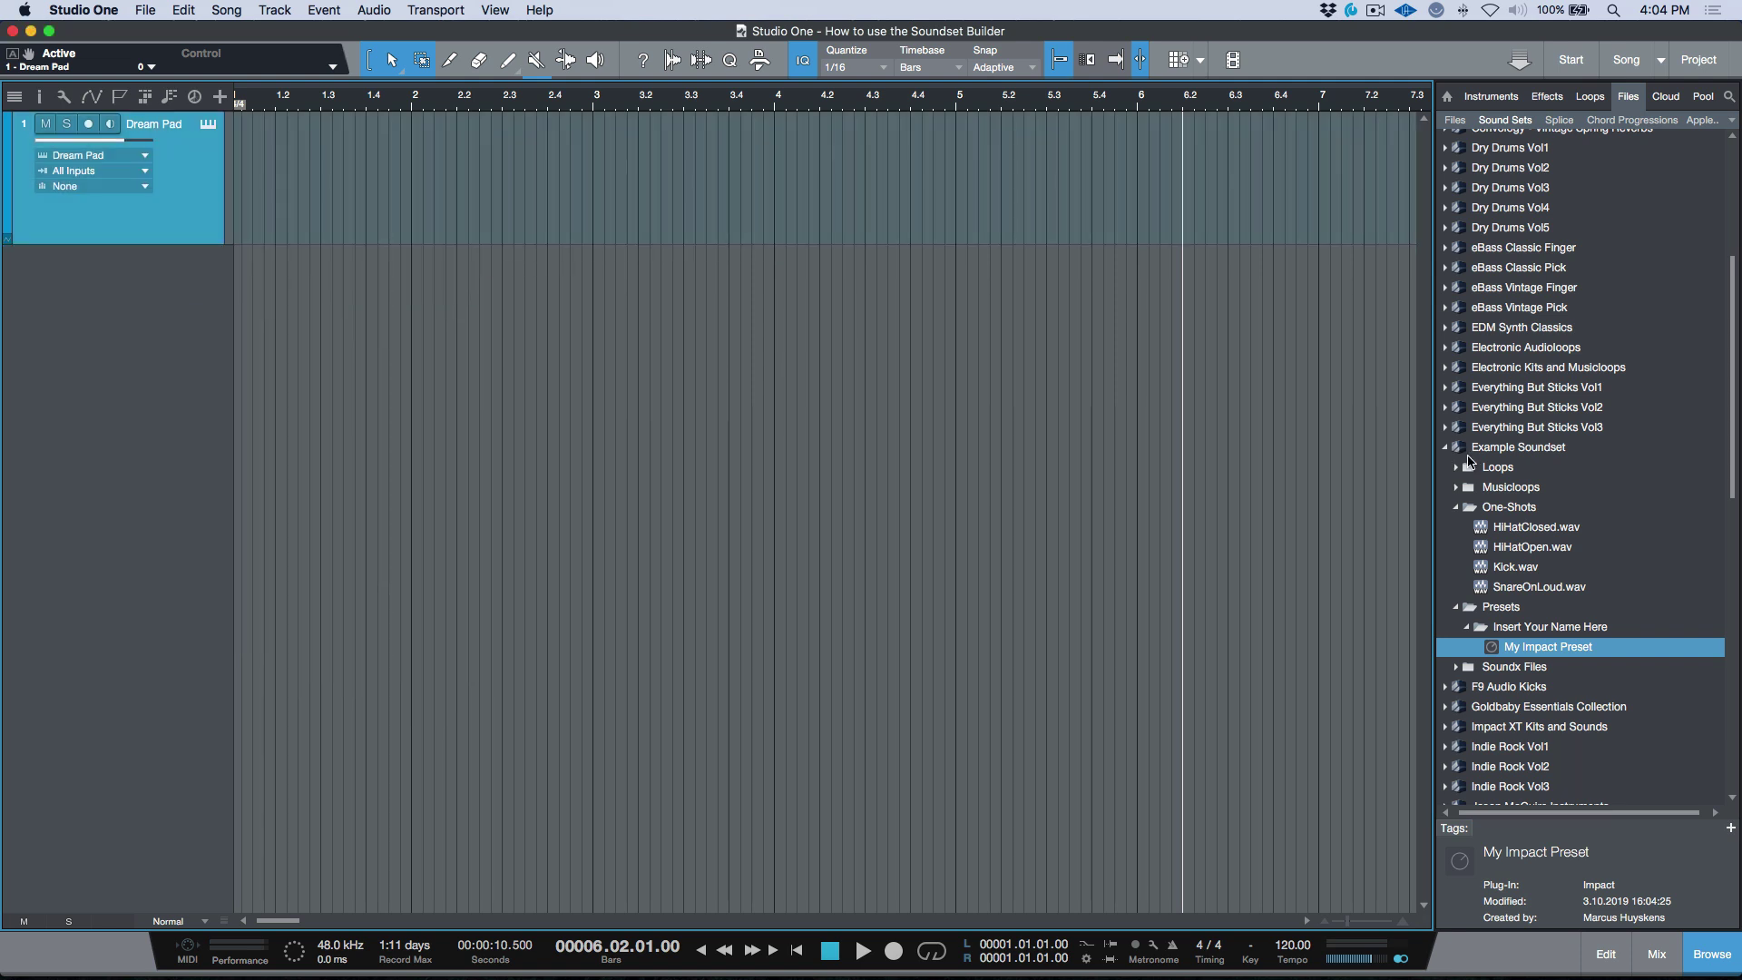
Browse Files at Studio One Soundset Builder, unmount Example Soundset, and expand its Presets folder.
double_click(1482, 451)
click(1729, 121)
click(1688, 140)
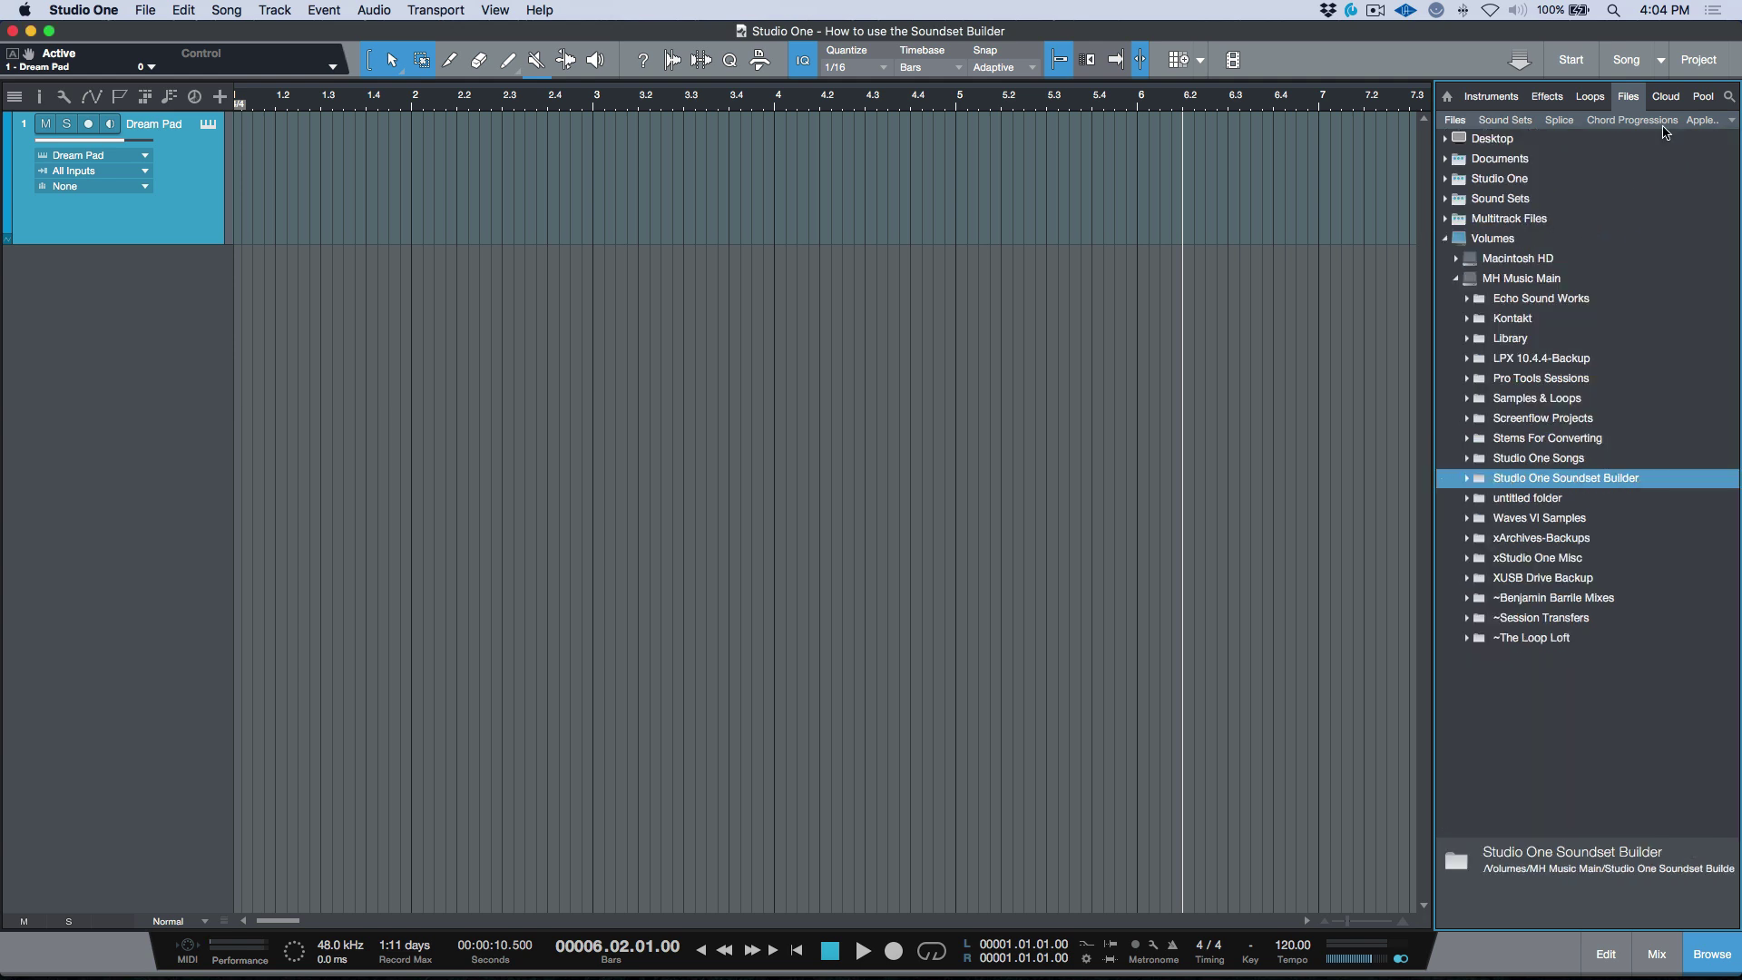
click(1736, 122)
click(1656, 442)
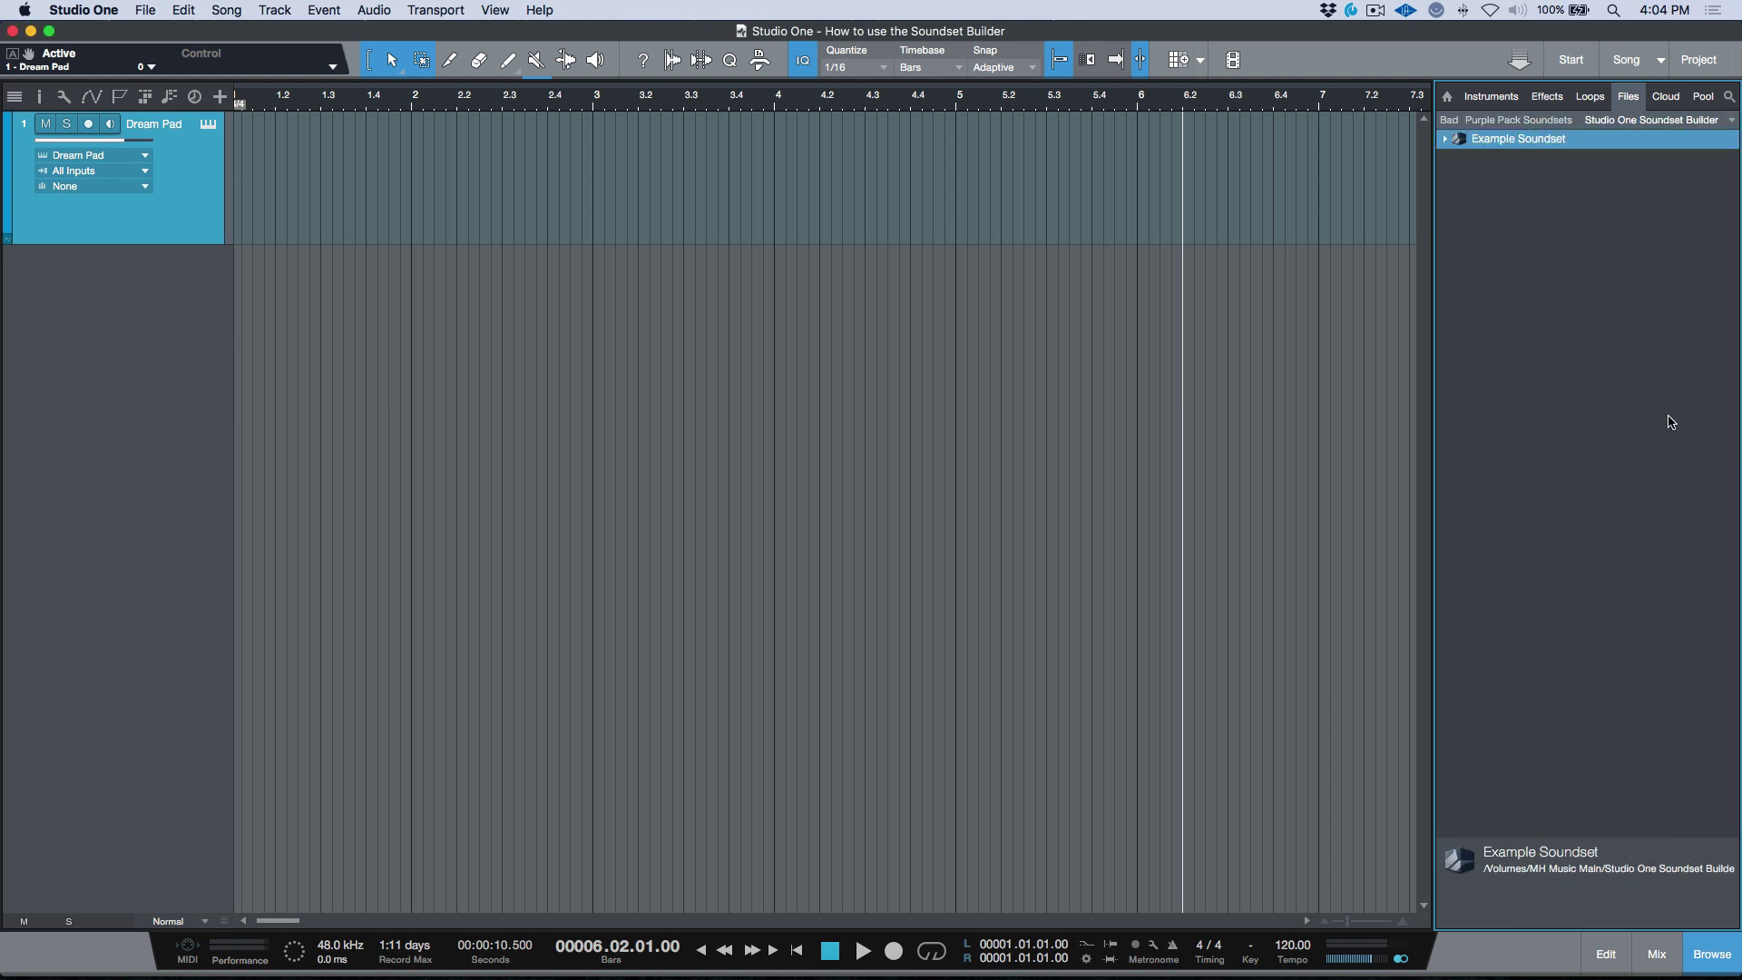
right_click(1546, 147)
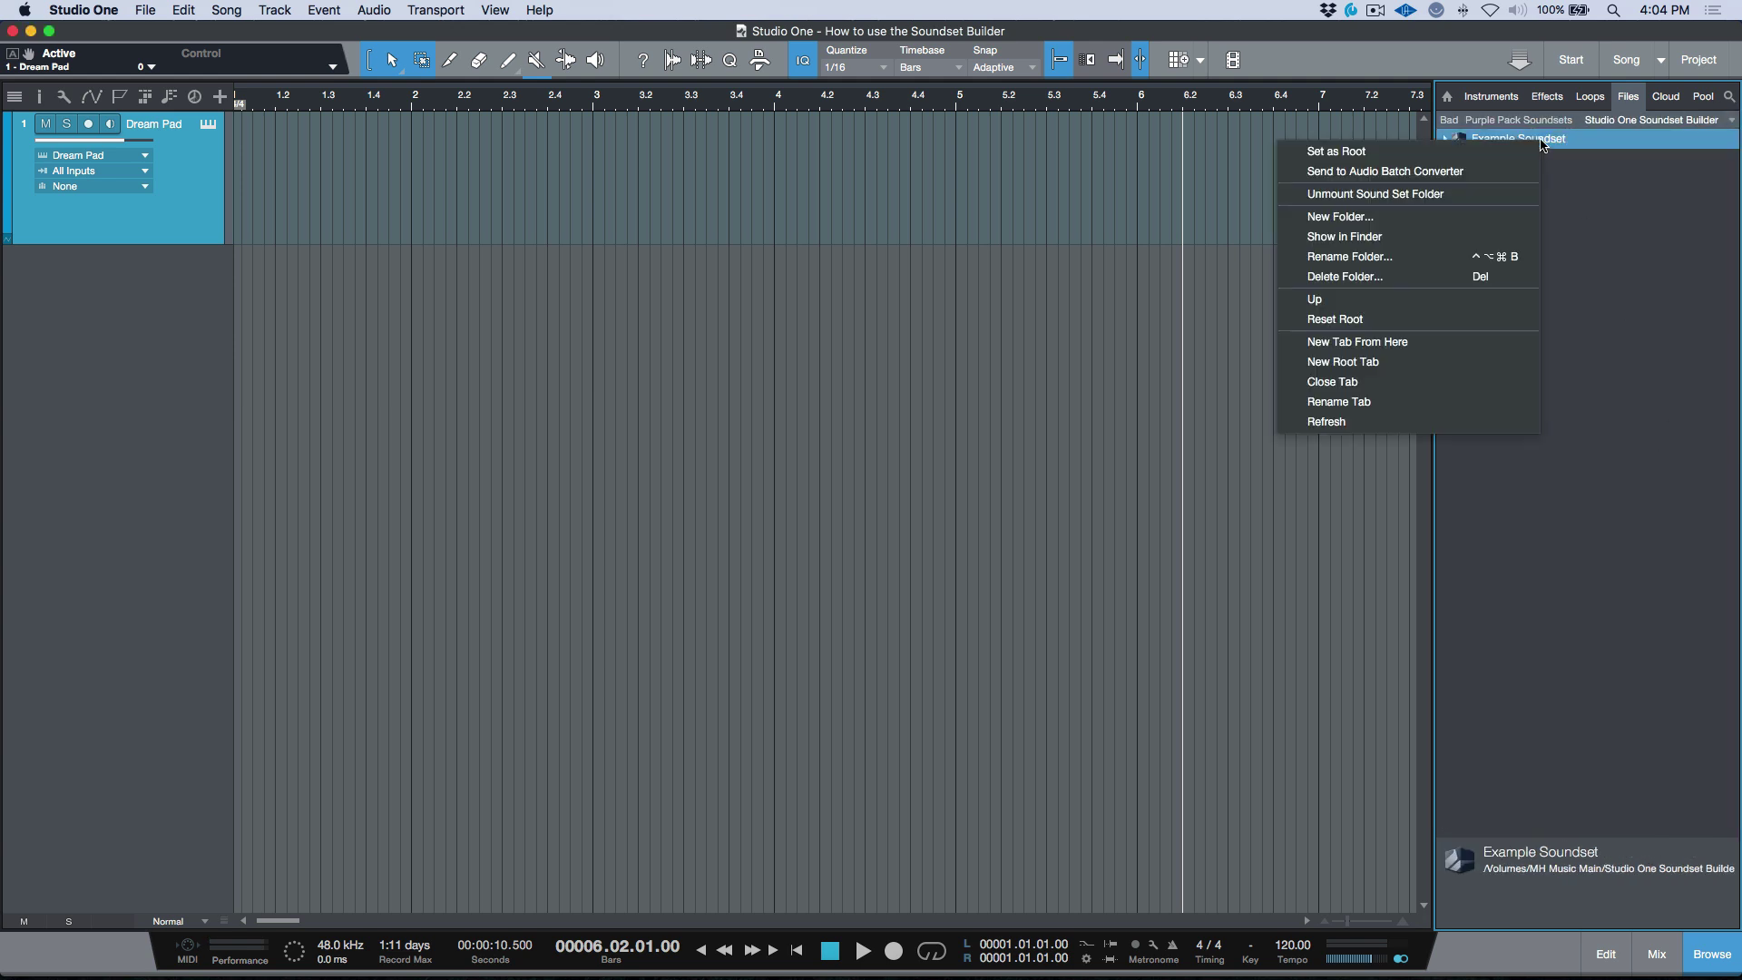
click(1463, 192)
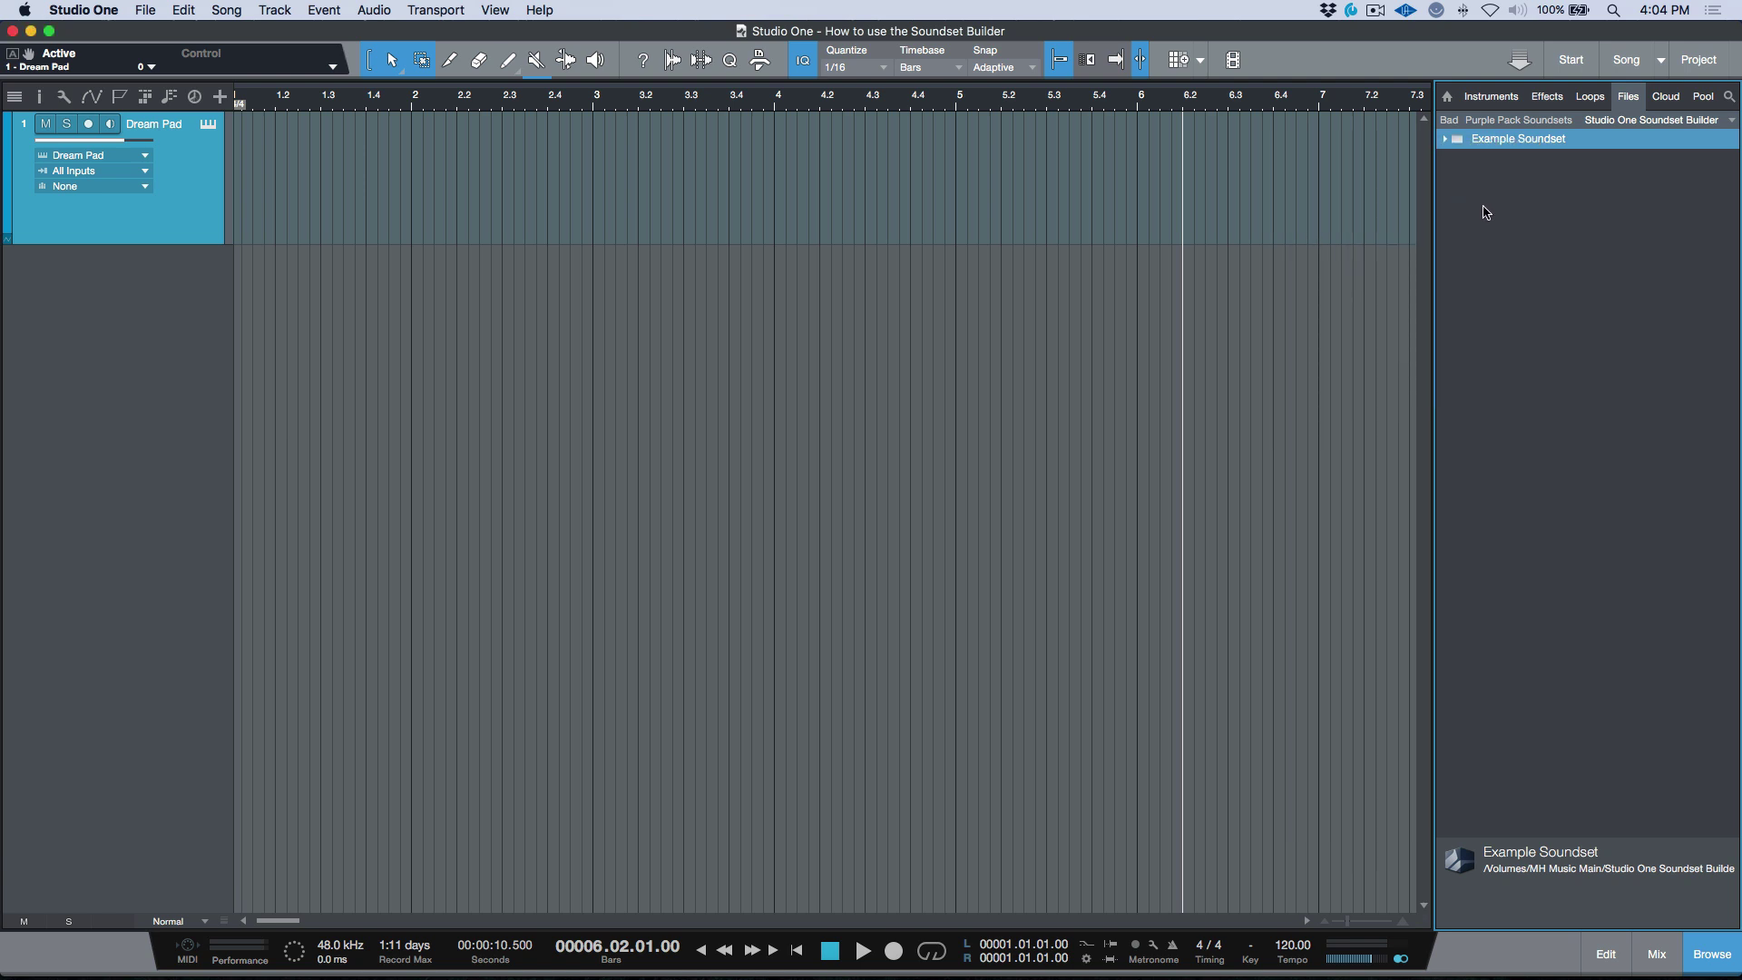
click(1448, 141)
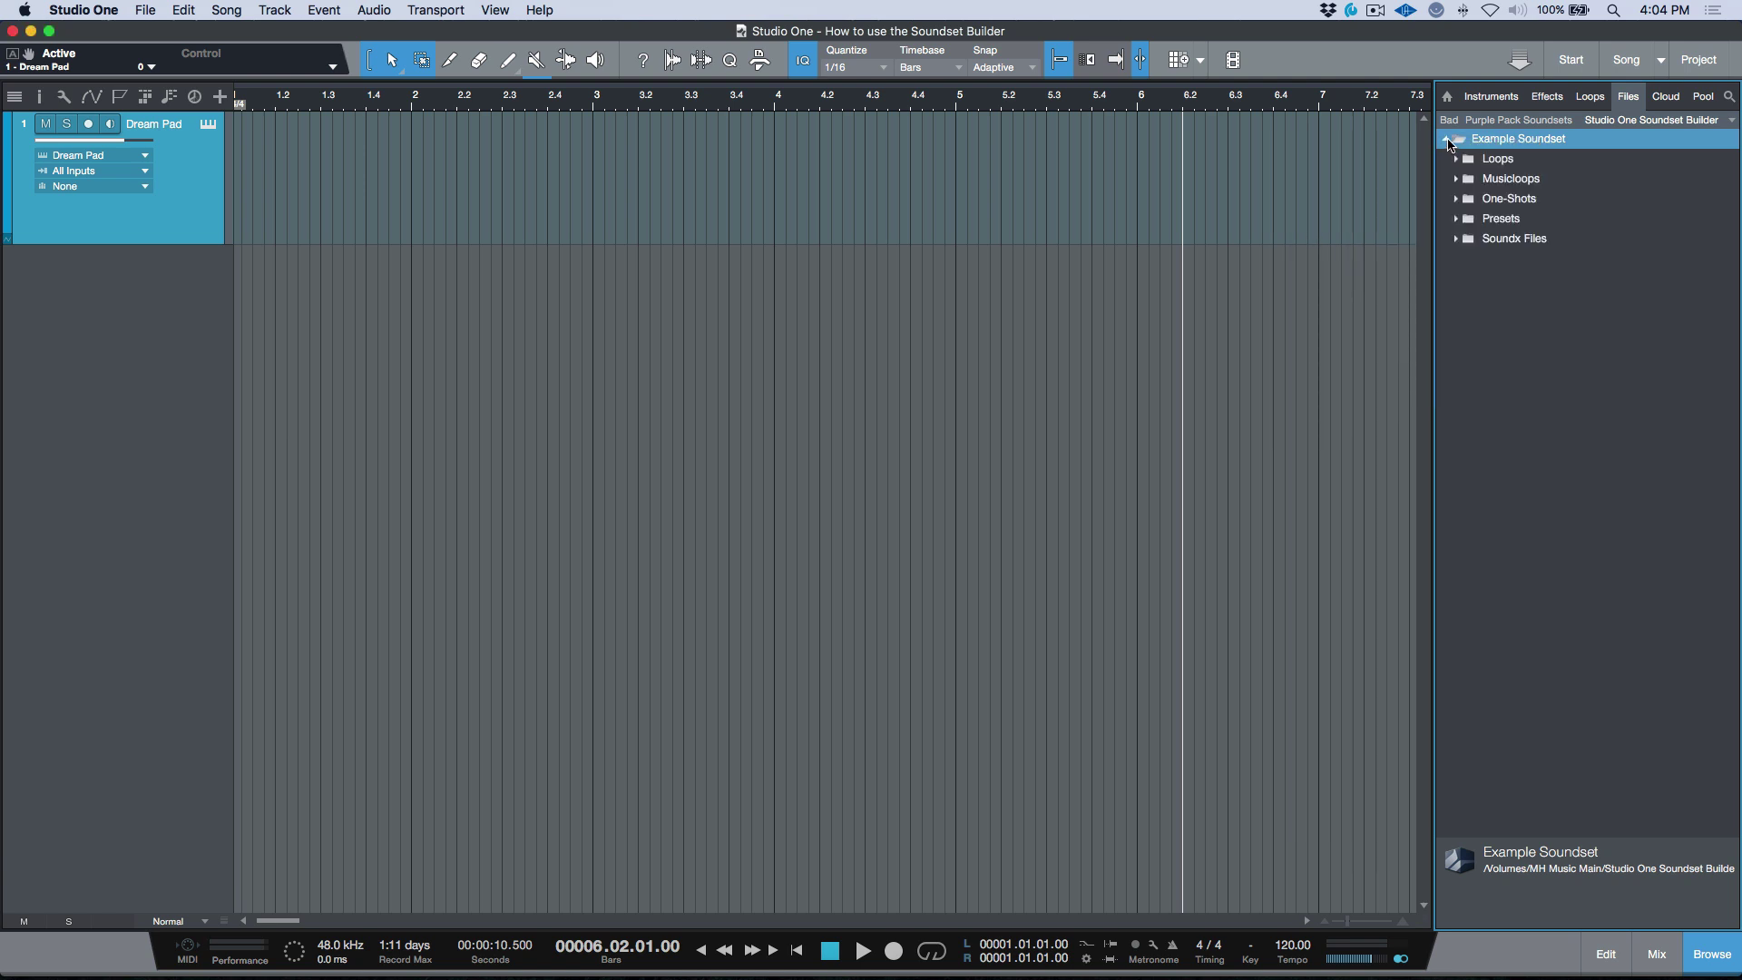
click(1457, 219)
Drag My Impact Preset from Insert Your Name Here onto a new track and cancel the missing-sample warning.
click(1467, 239)
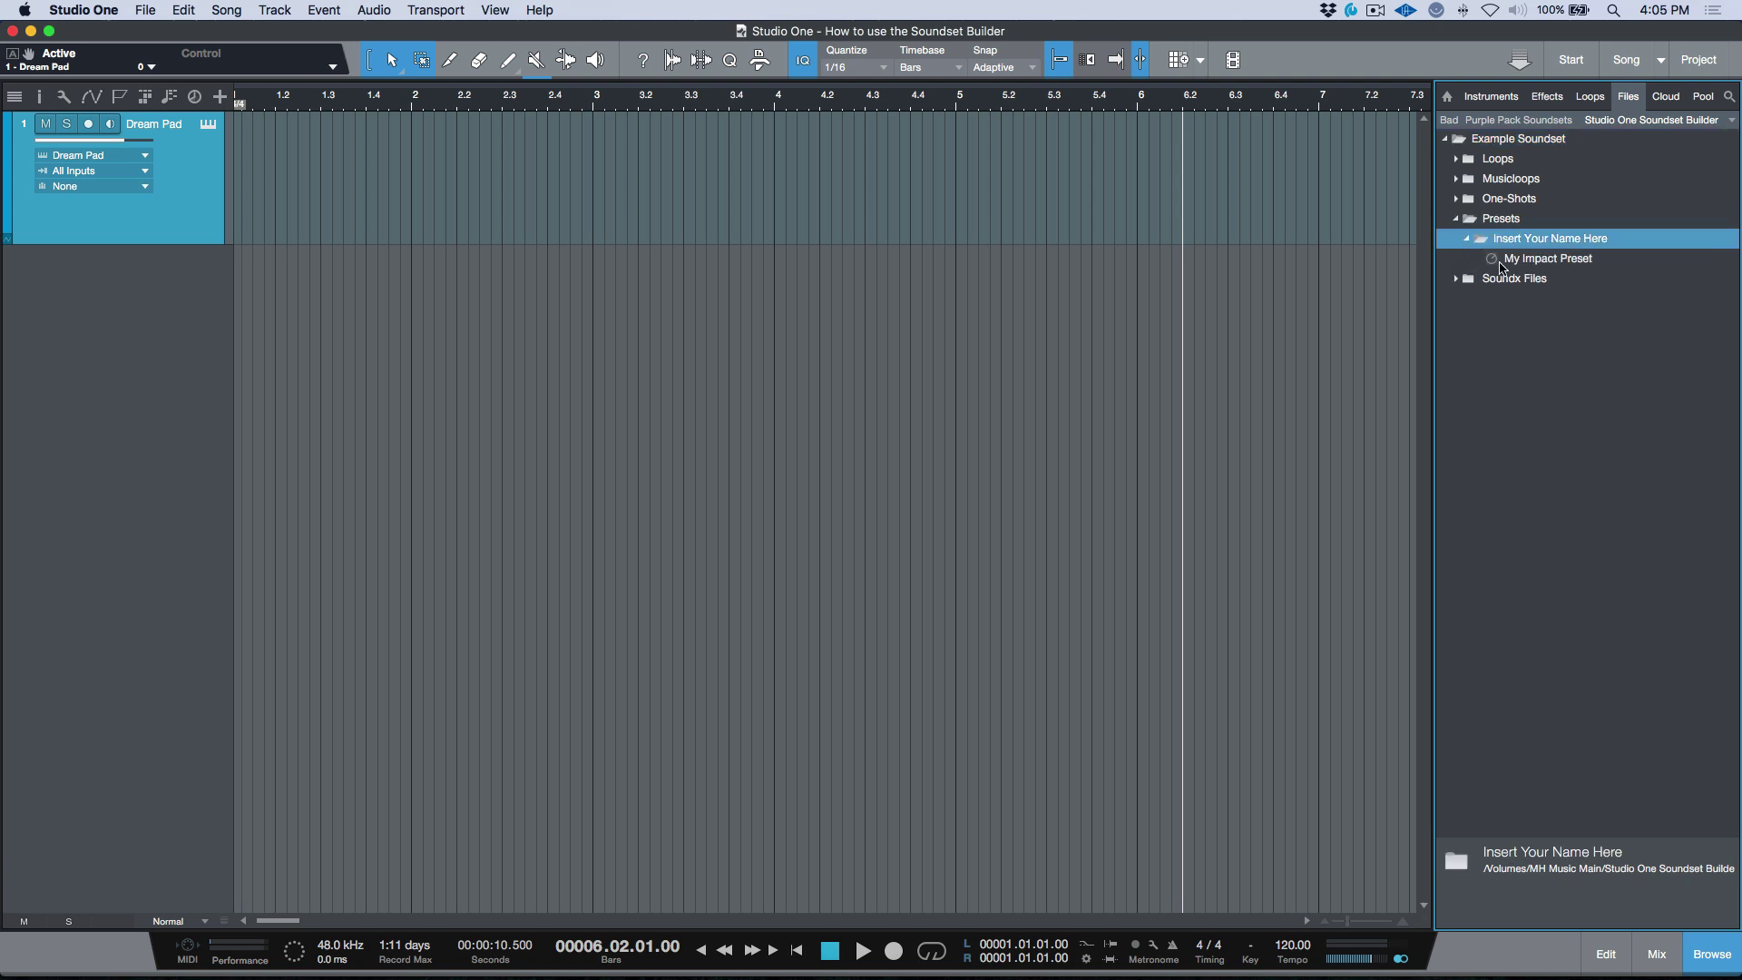
click(1494, 265)
drag(1494, 263, 902, 428)
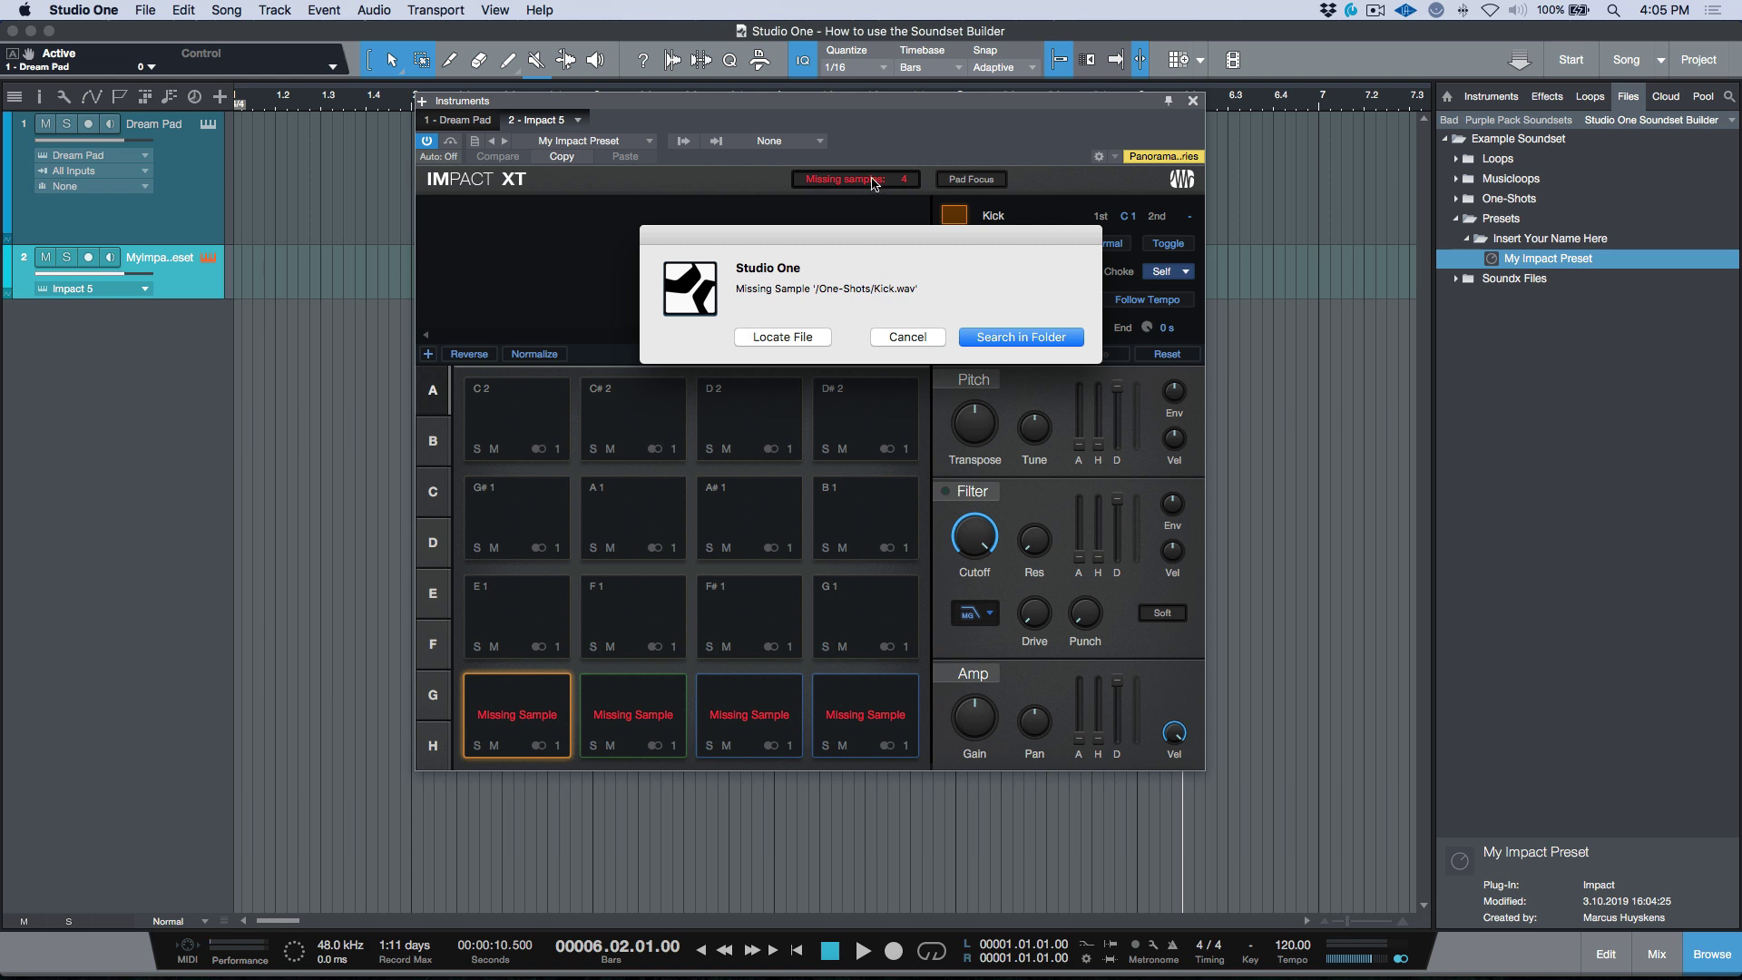
click(908, 338)
Remove the broken Impact track and mount the Example Soundset folder as a sound set, accepting its properties.
right_click(195, 281)
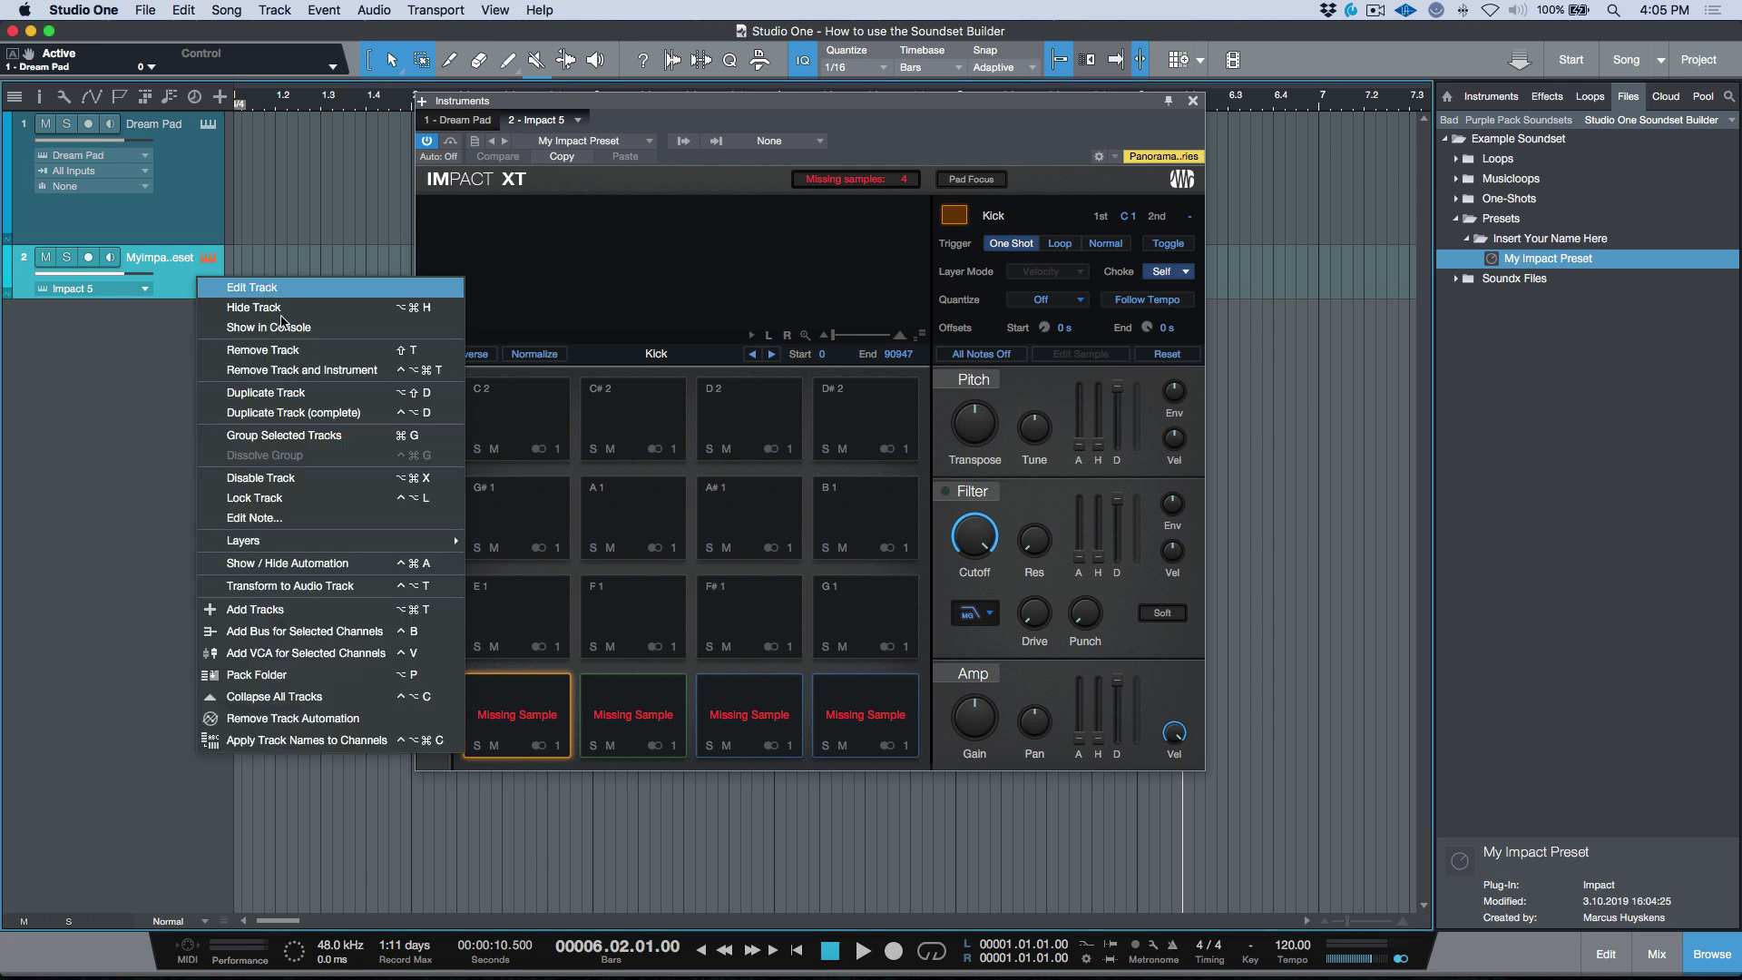
click(286, 374)
double_click(1529, 143)
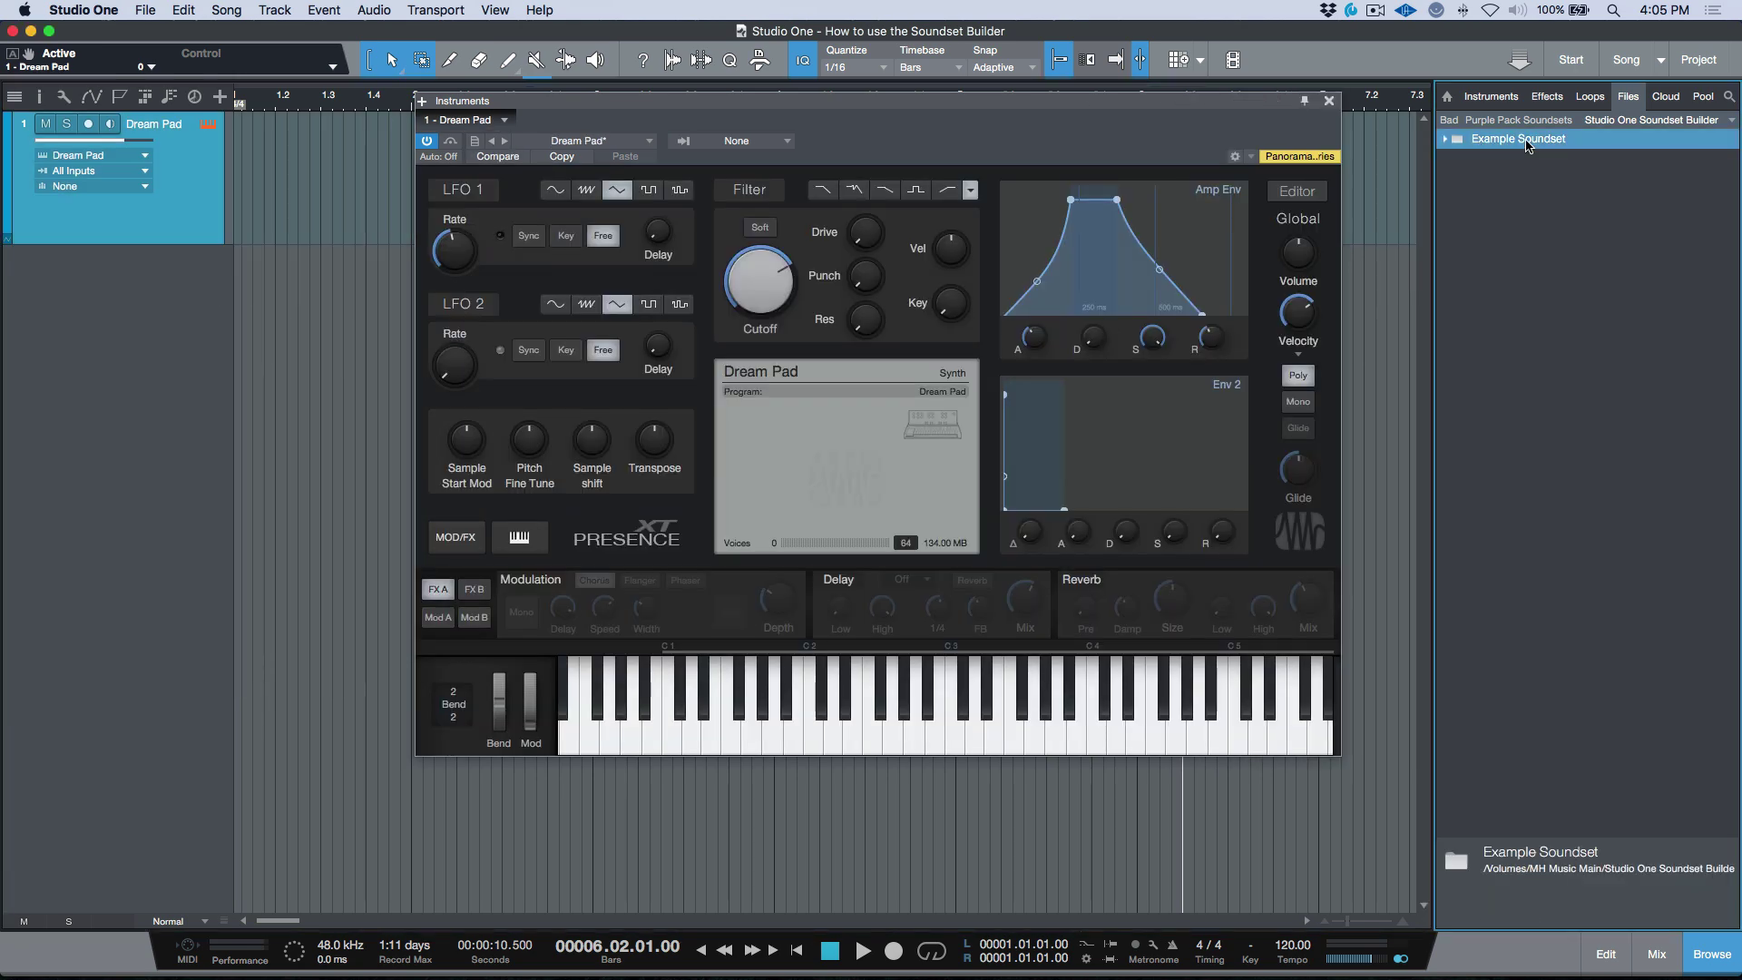
right_click(1527, 141)
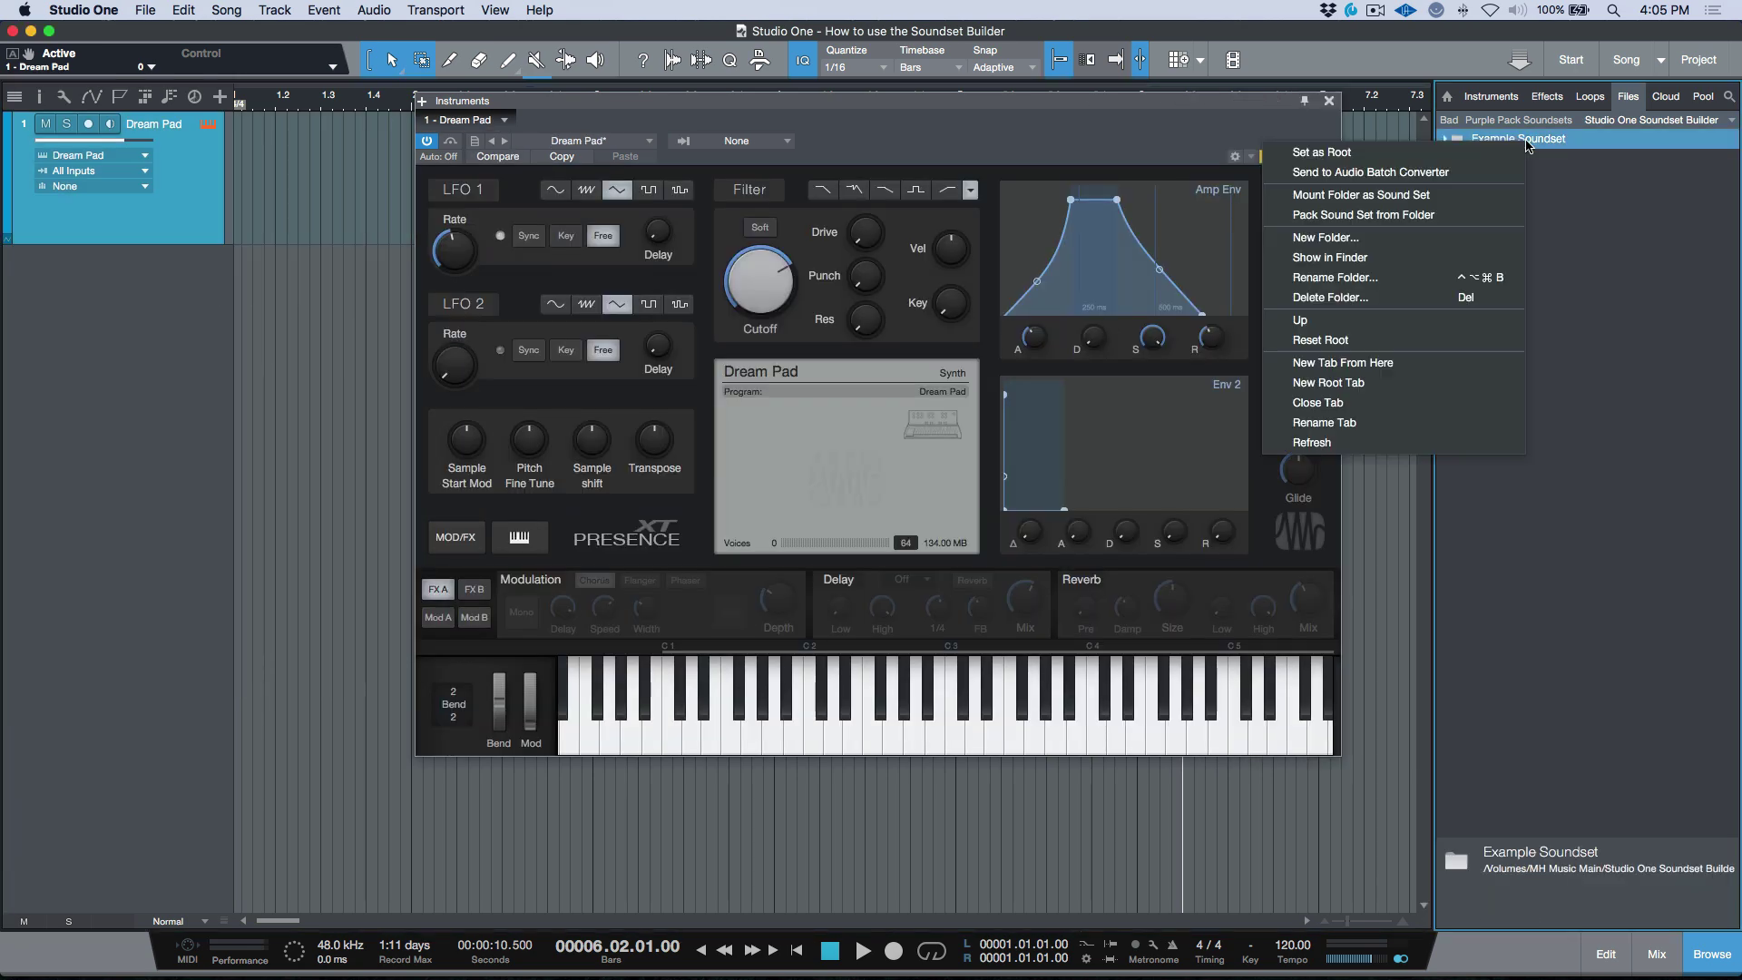
click(1461, 194)
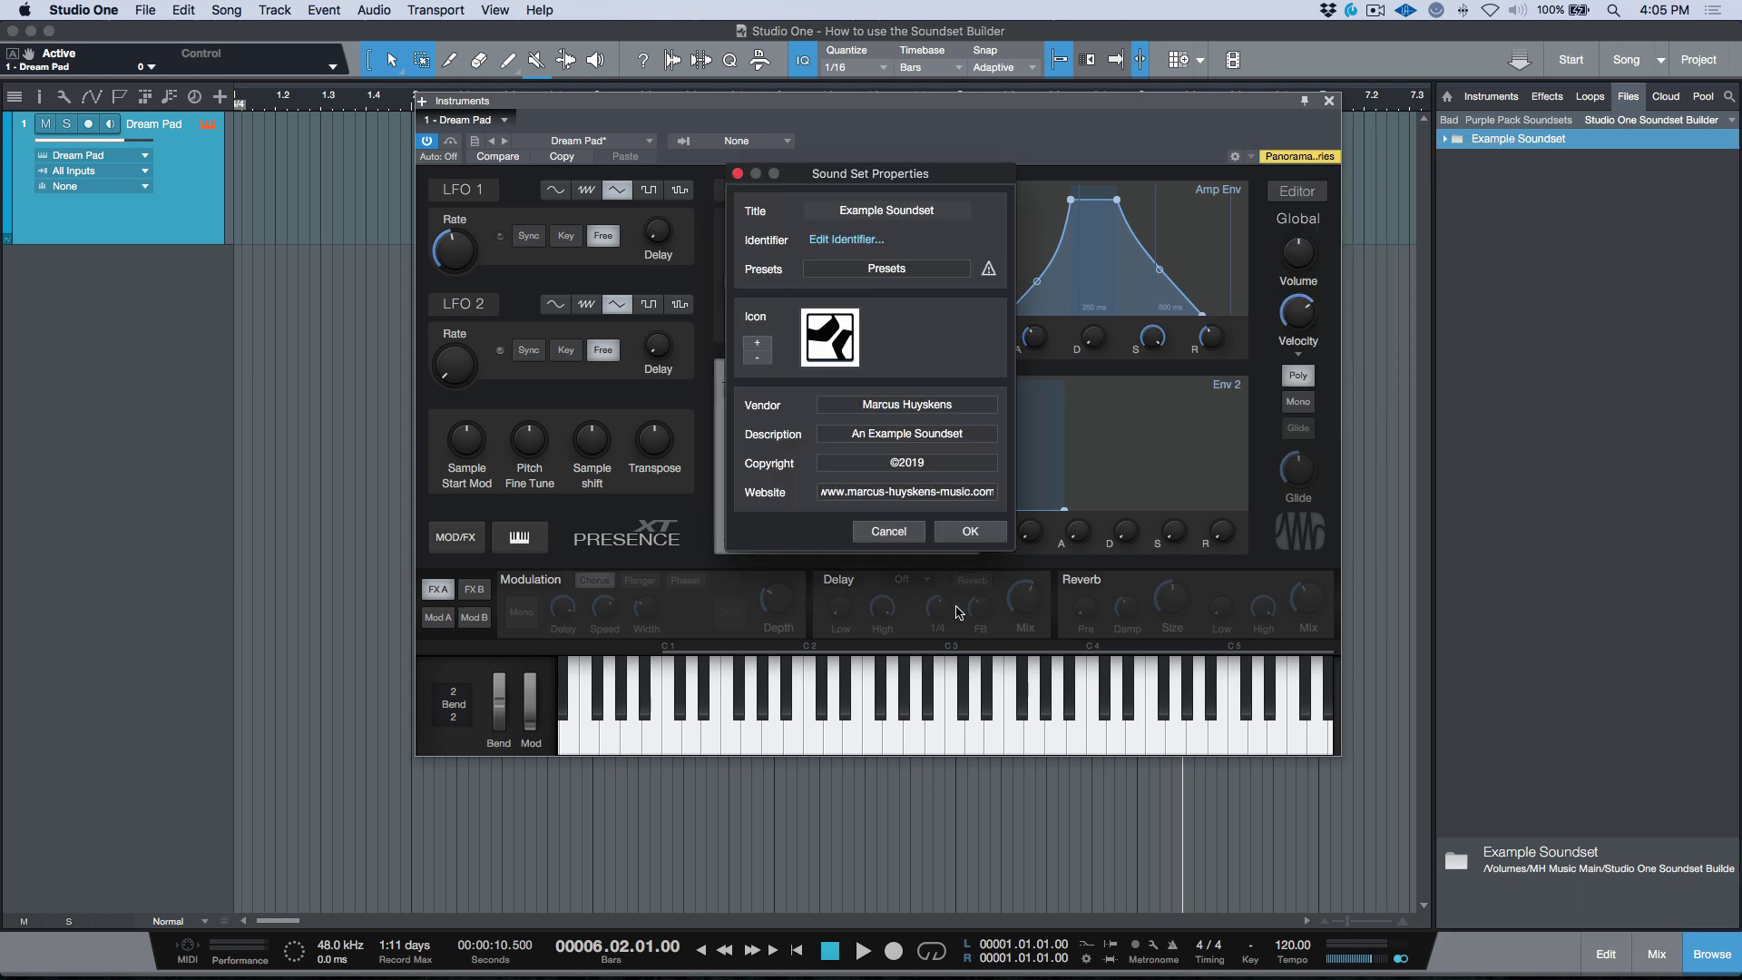
click(987, 533)
Select My Impact Preset, check the Sound Sets list, and return to the Studio One Soundset Builder location.
click(1448, 141)
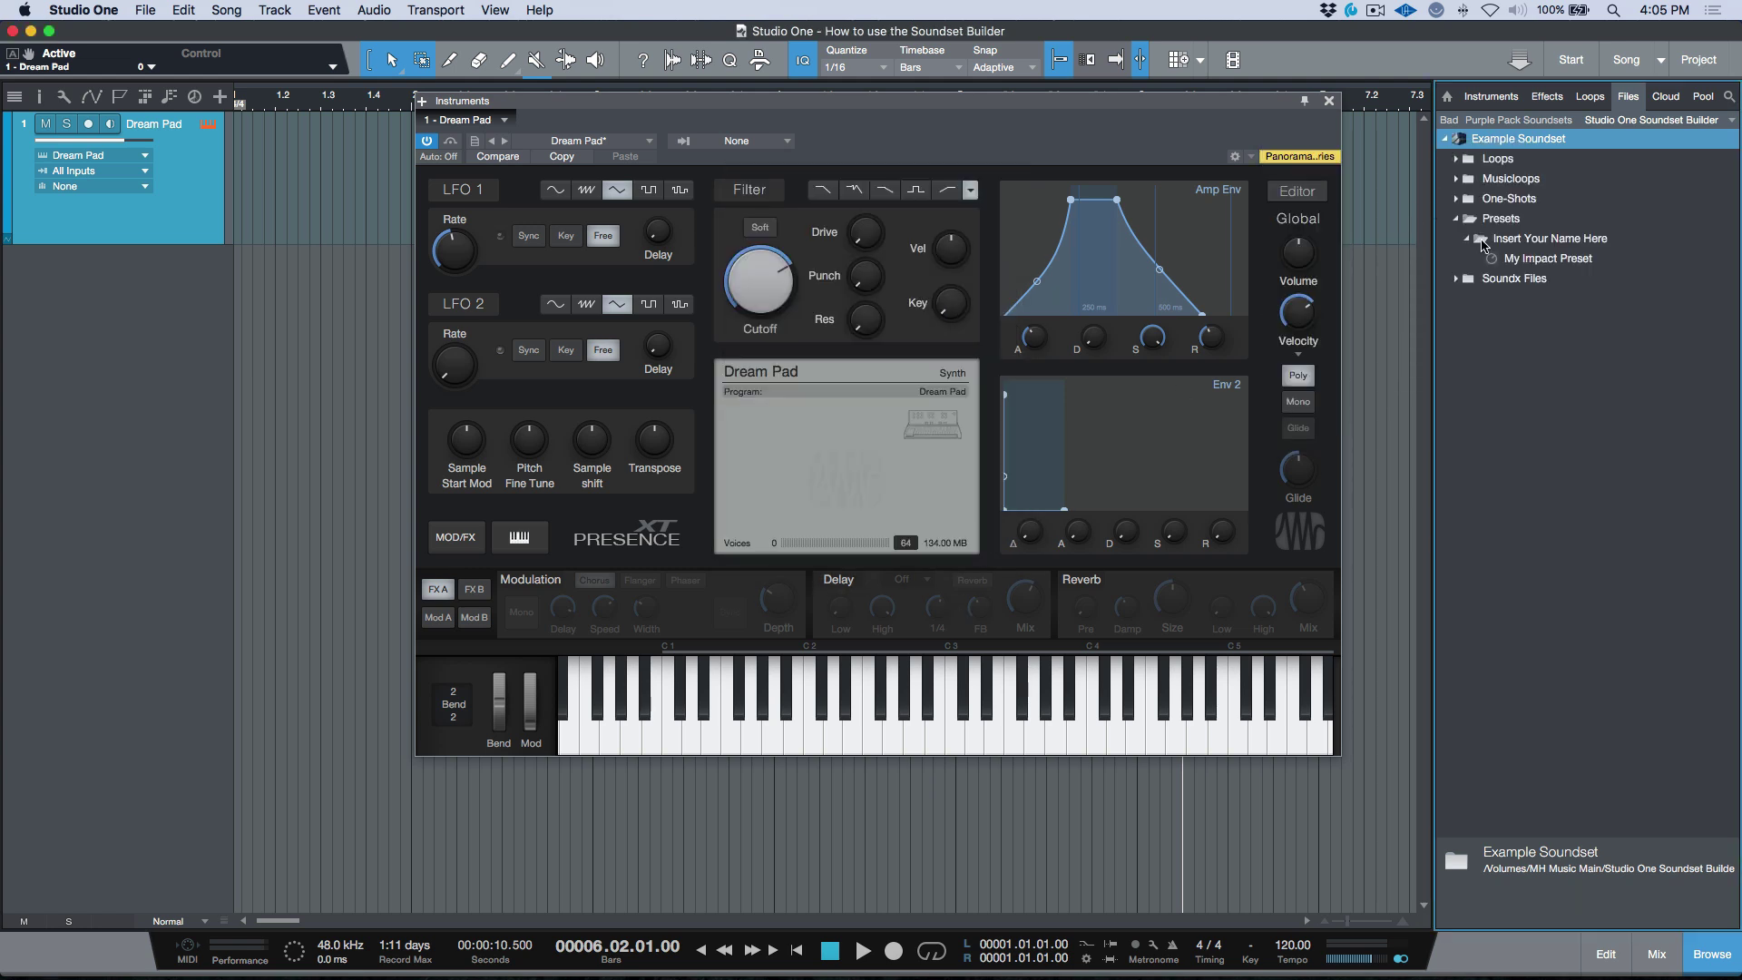
click(1493, 259)
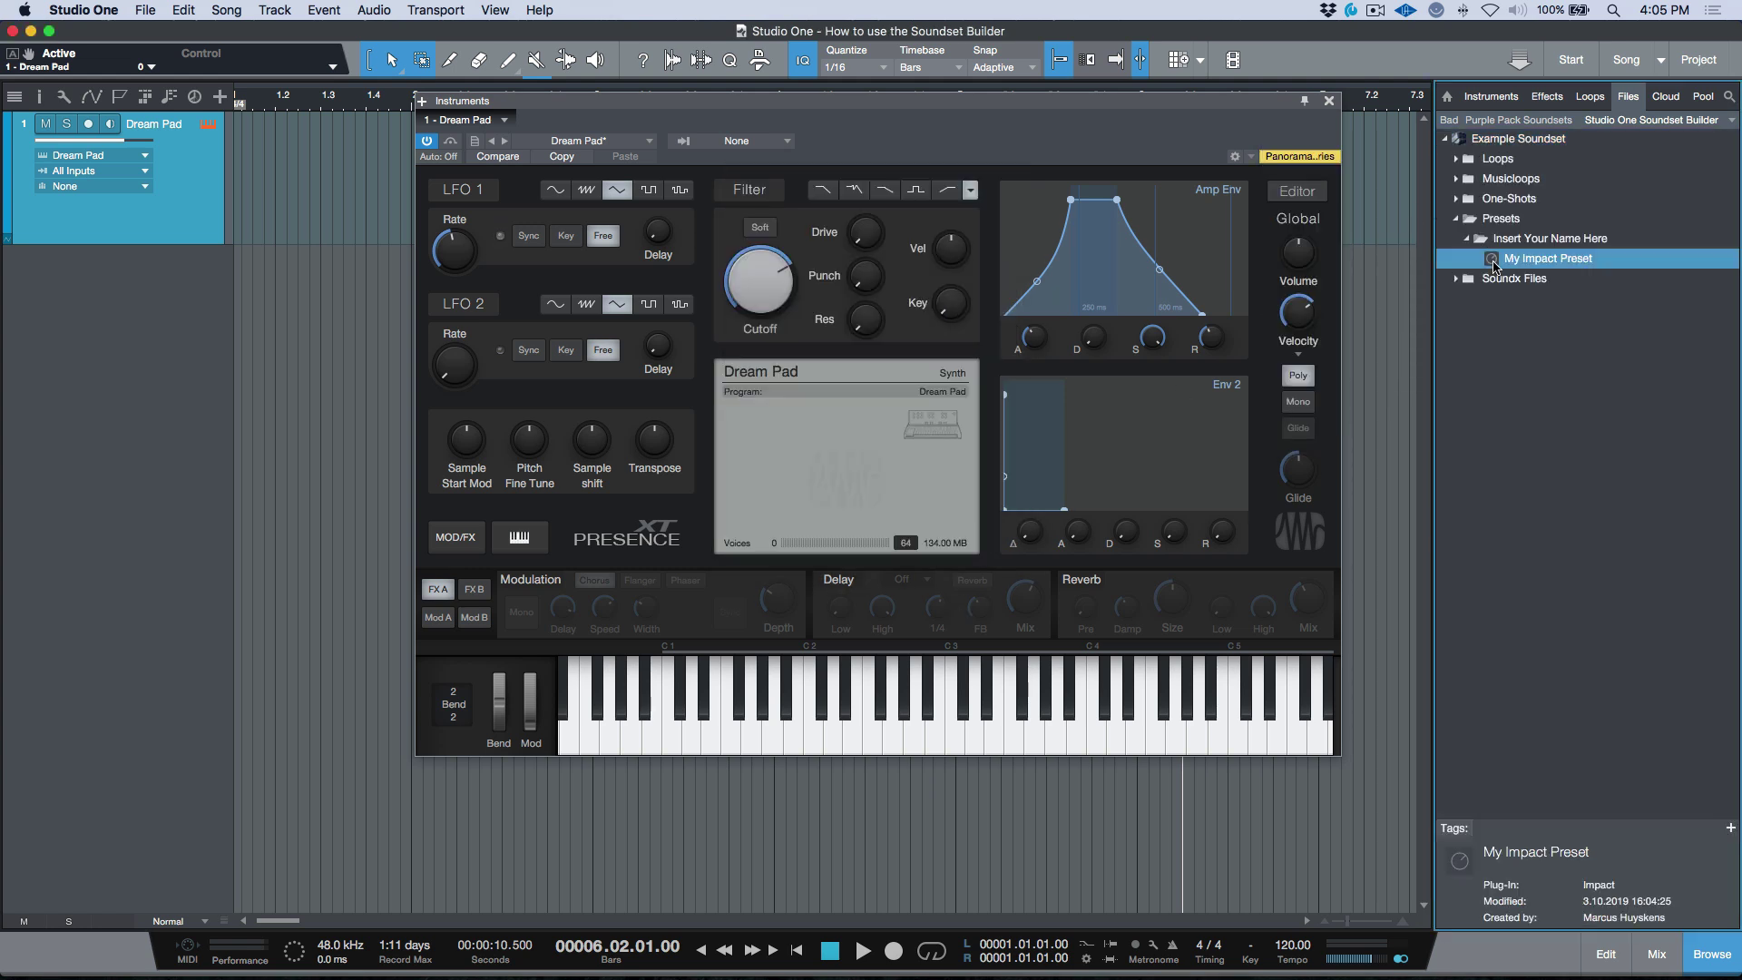
click(1732, 119)
click(1633, 166)
scroll(1577, 678, down, 5)
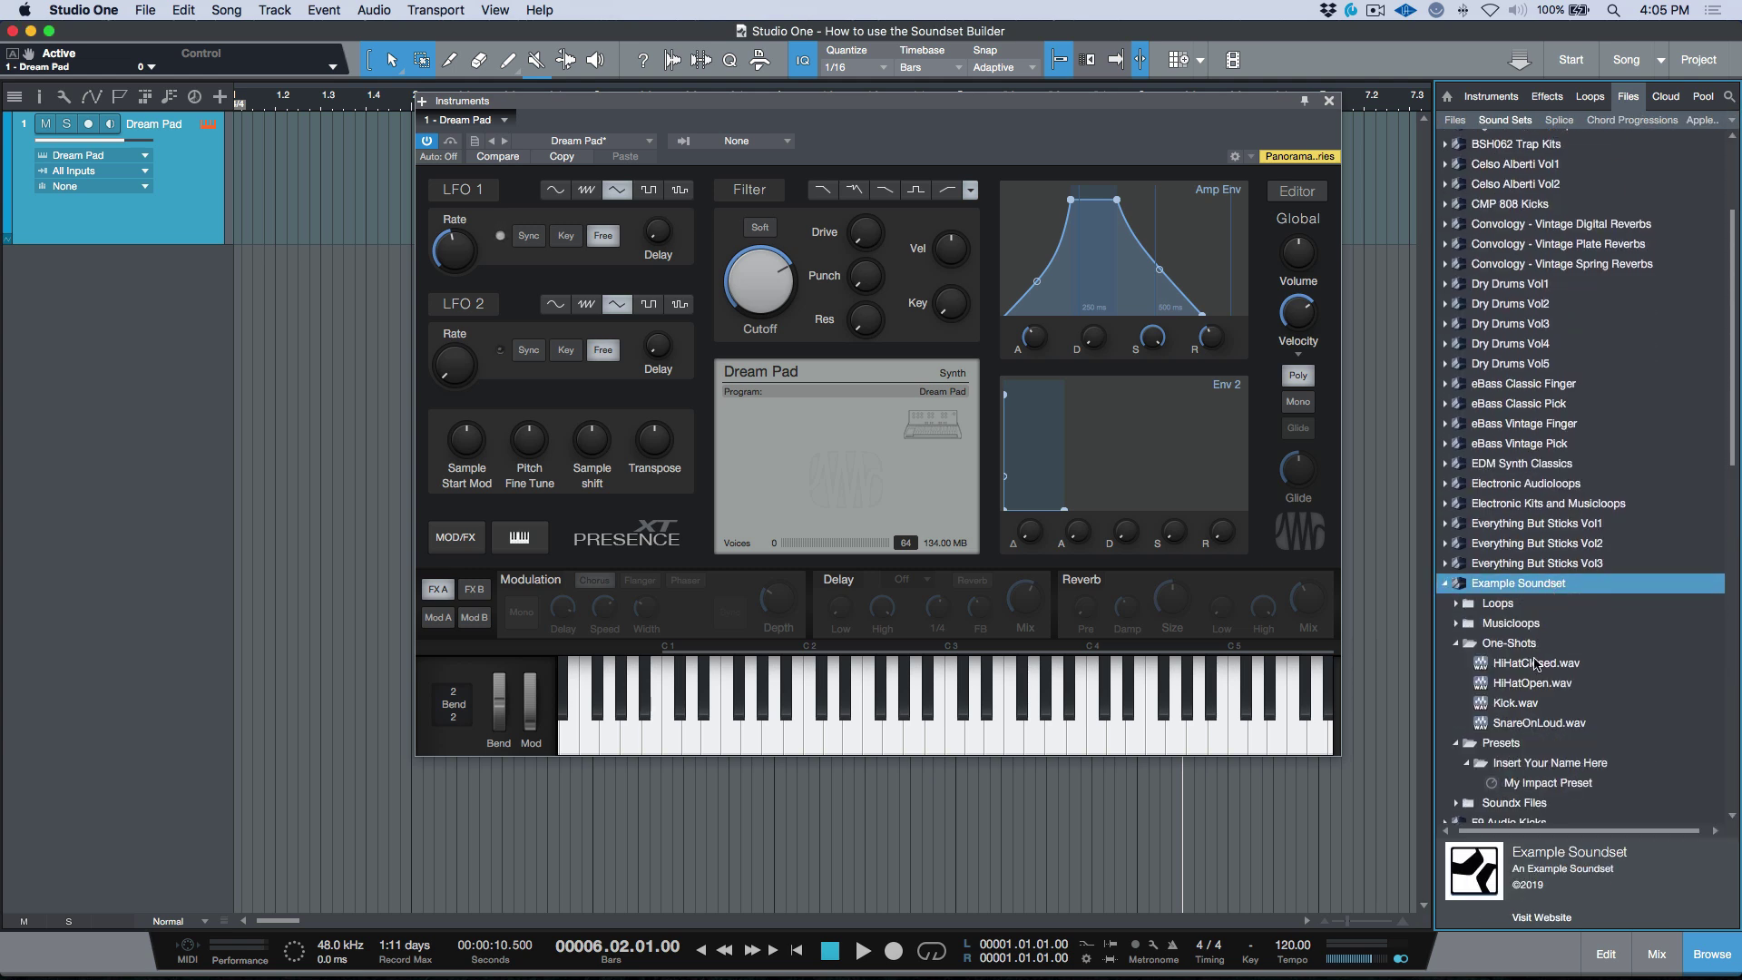
click(1732, 120)
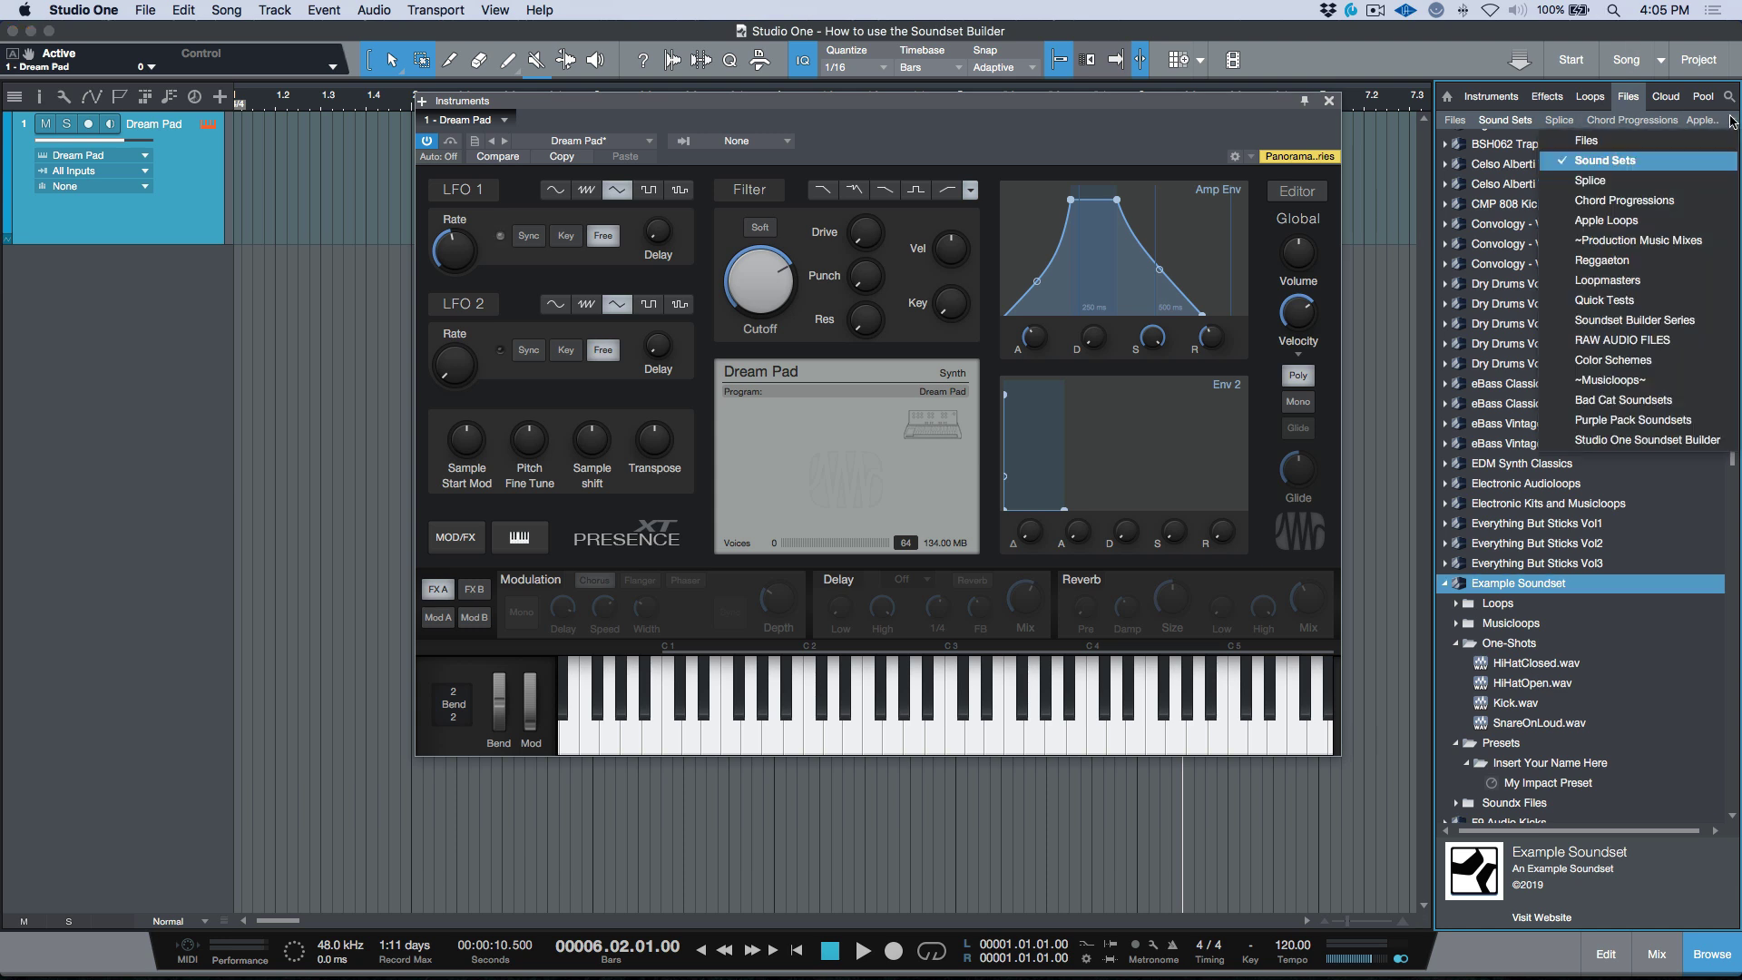
click(1647, 440)
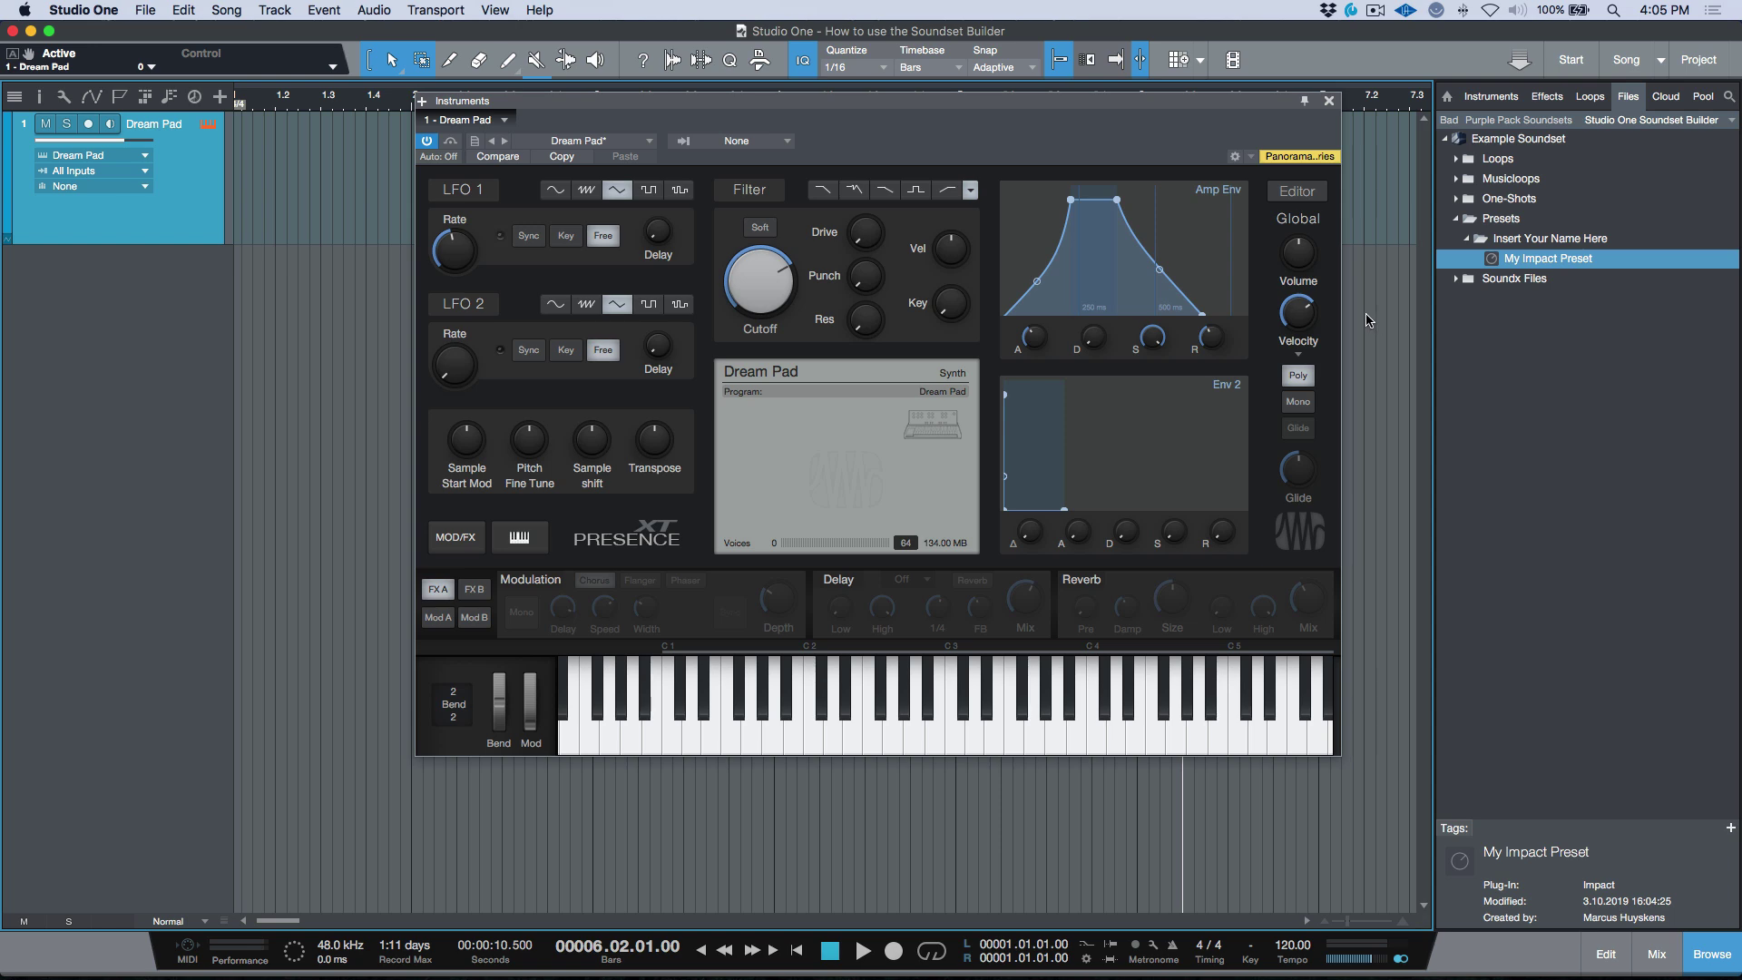
Load My Impact Preset onto a new track under Dream Pad with all four samples found, then close Impact XT.
drag(1369, 320, 1369, 320)
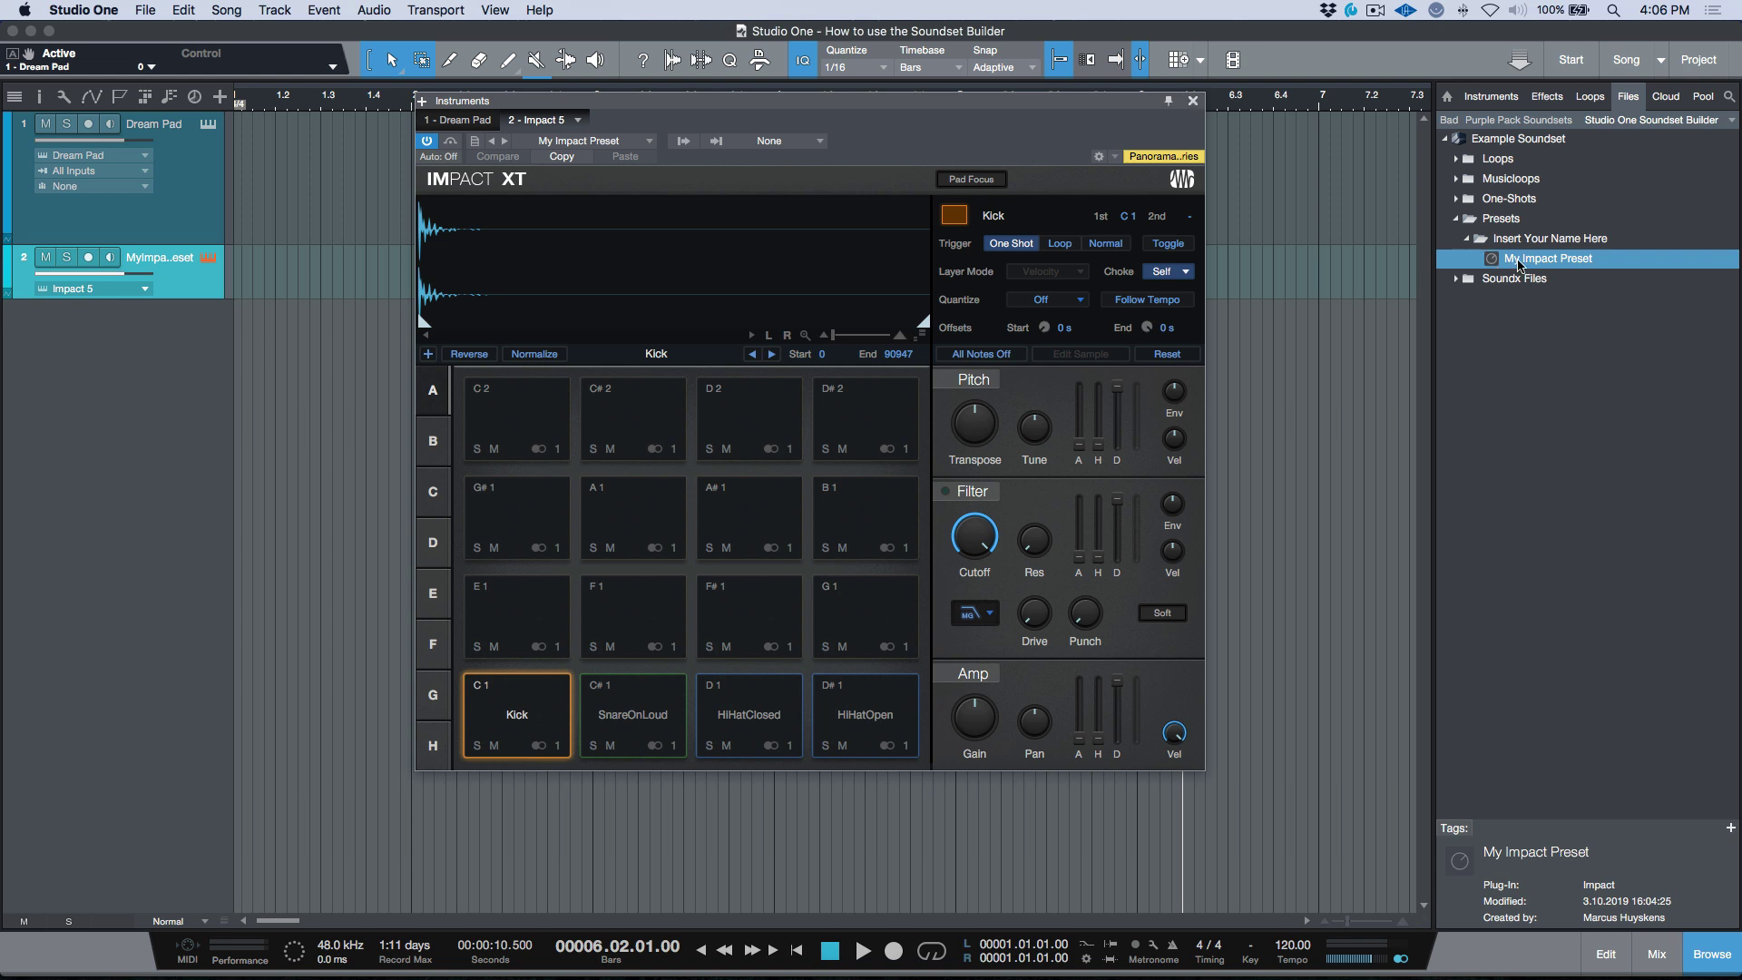
double_click(1523, 201)
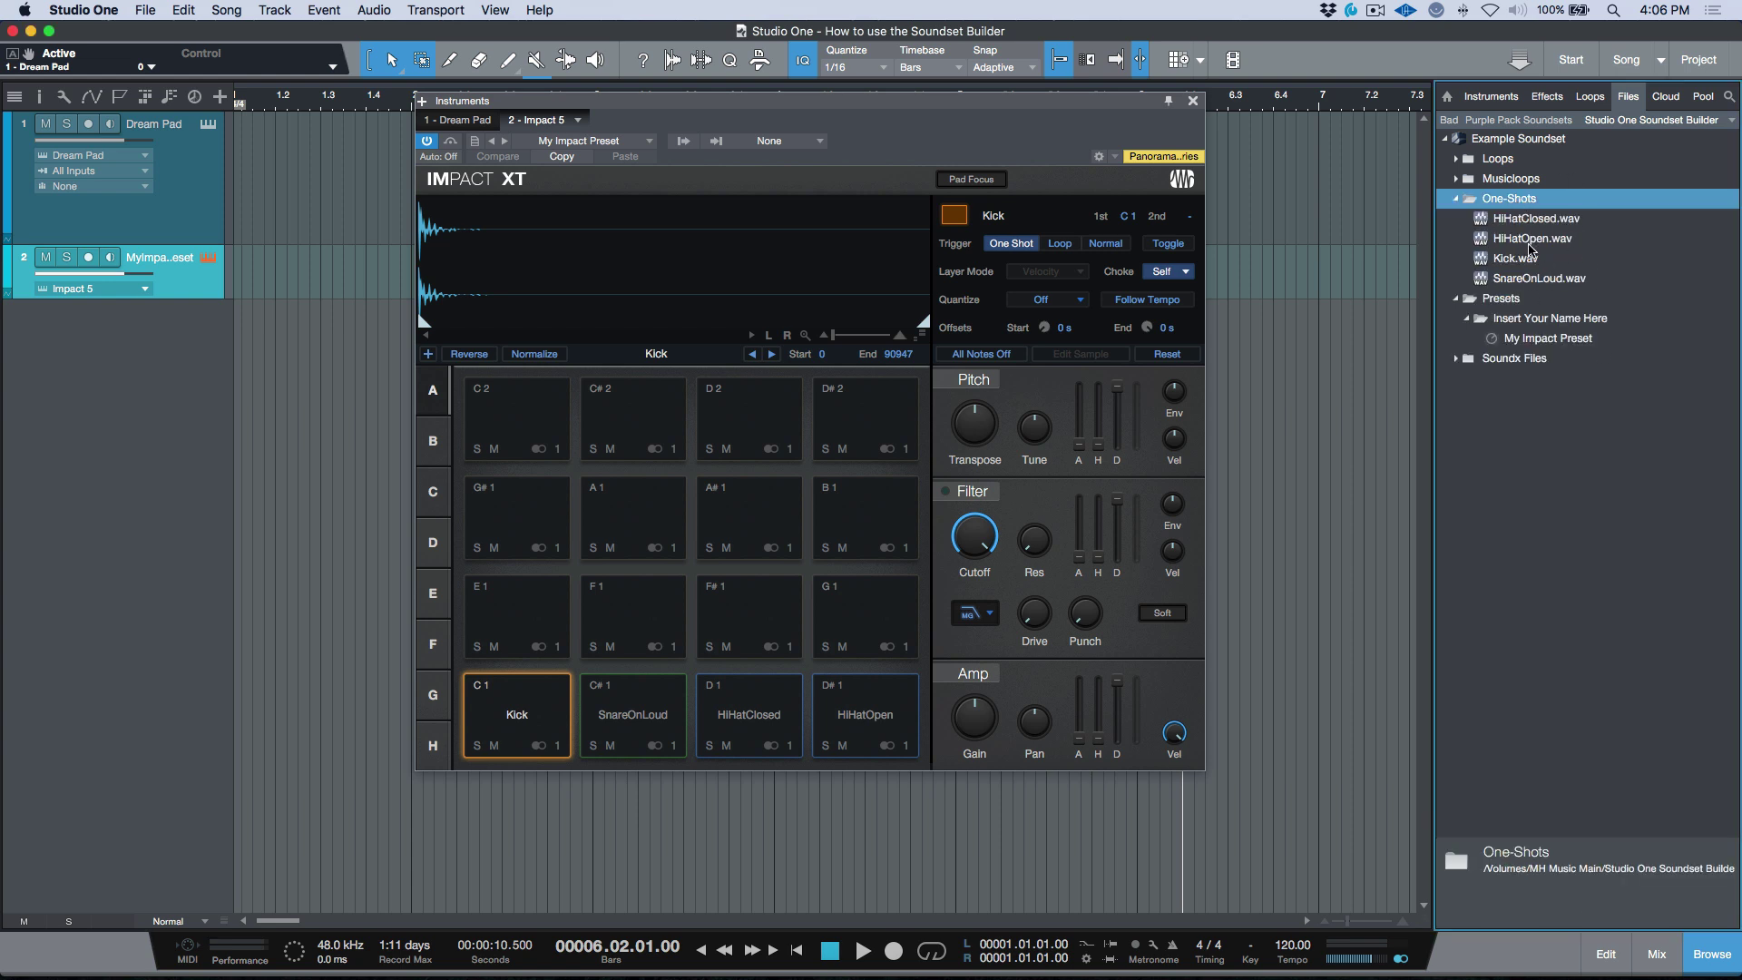
key(F11)
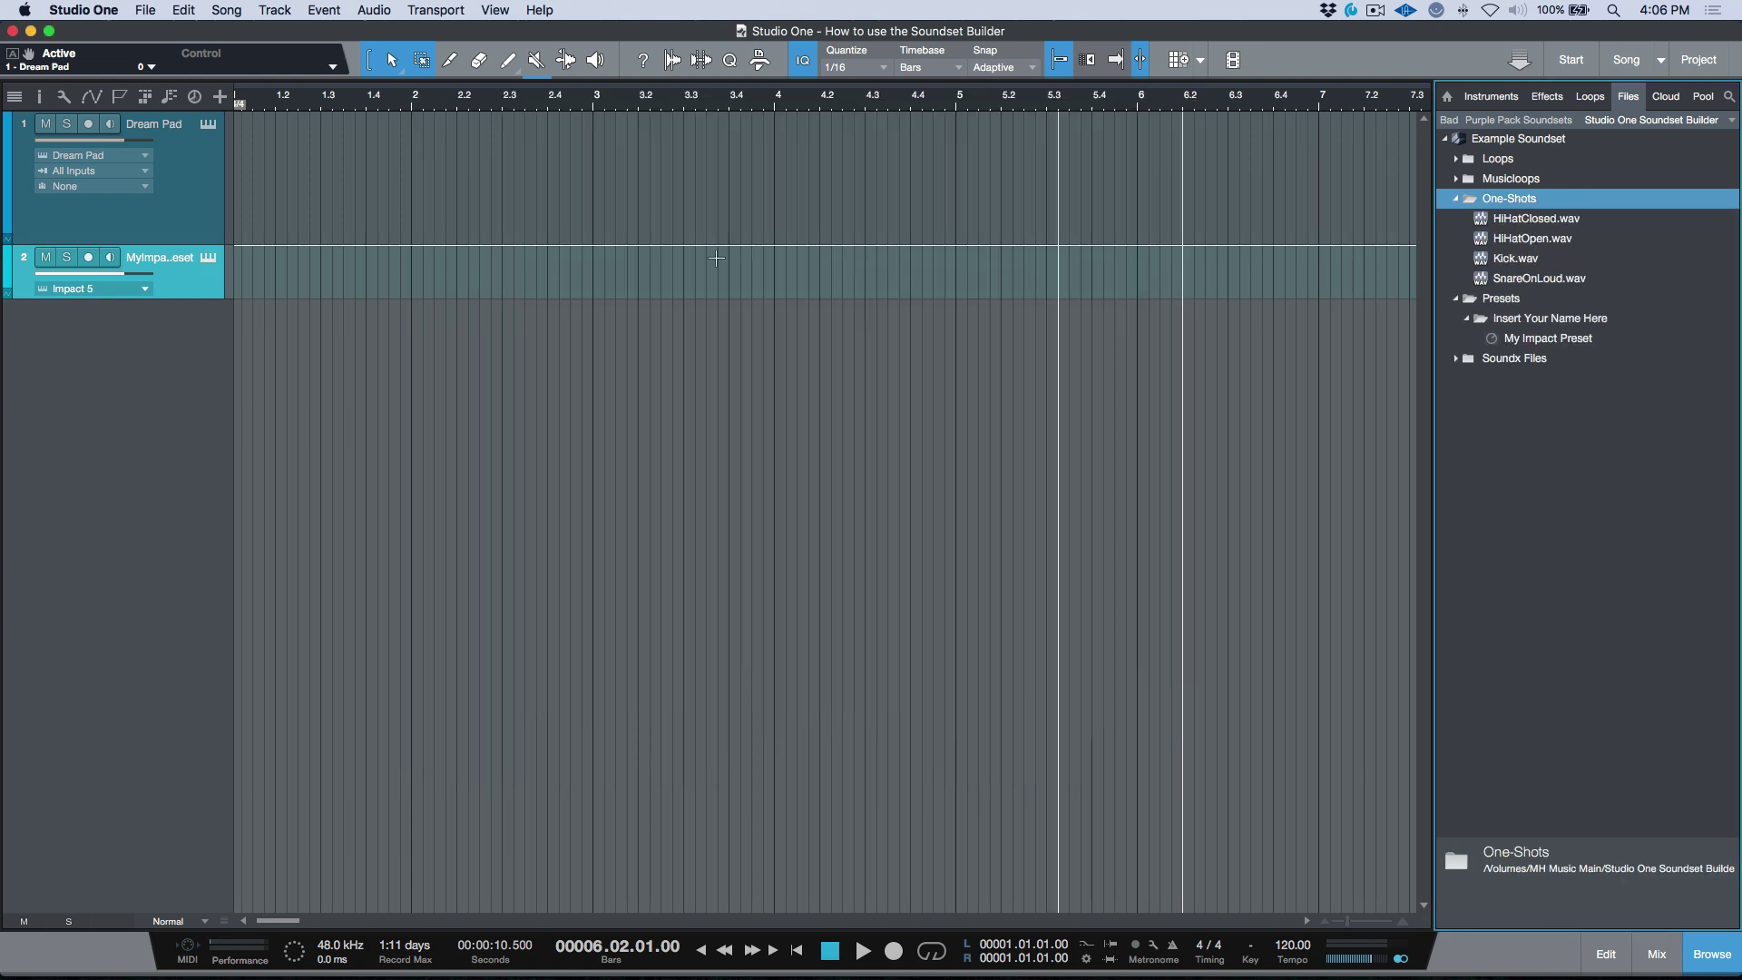
Create a one-bar pattern with Kick on steps 1 and 9 and SnareOnLoud on 5 and 13.
double_click(308, 292)
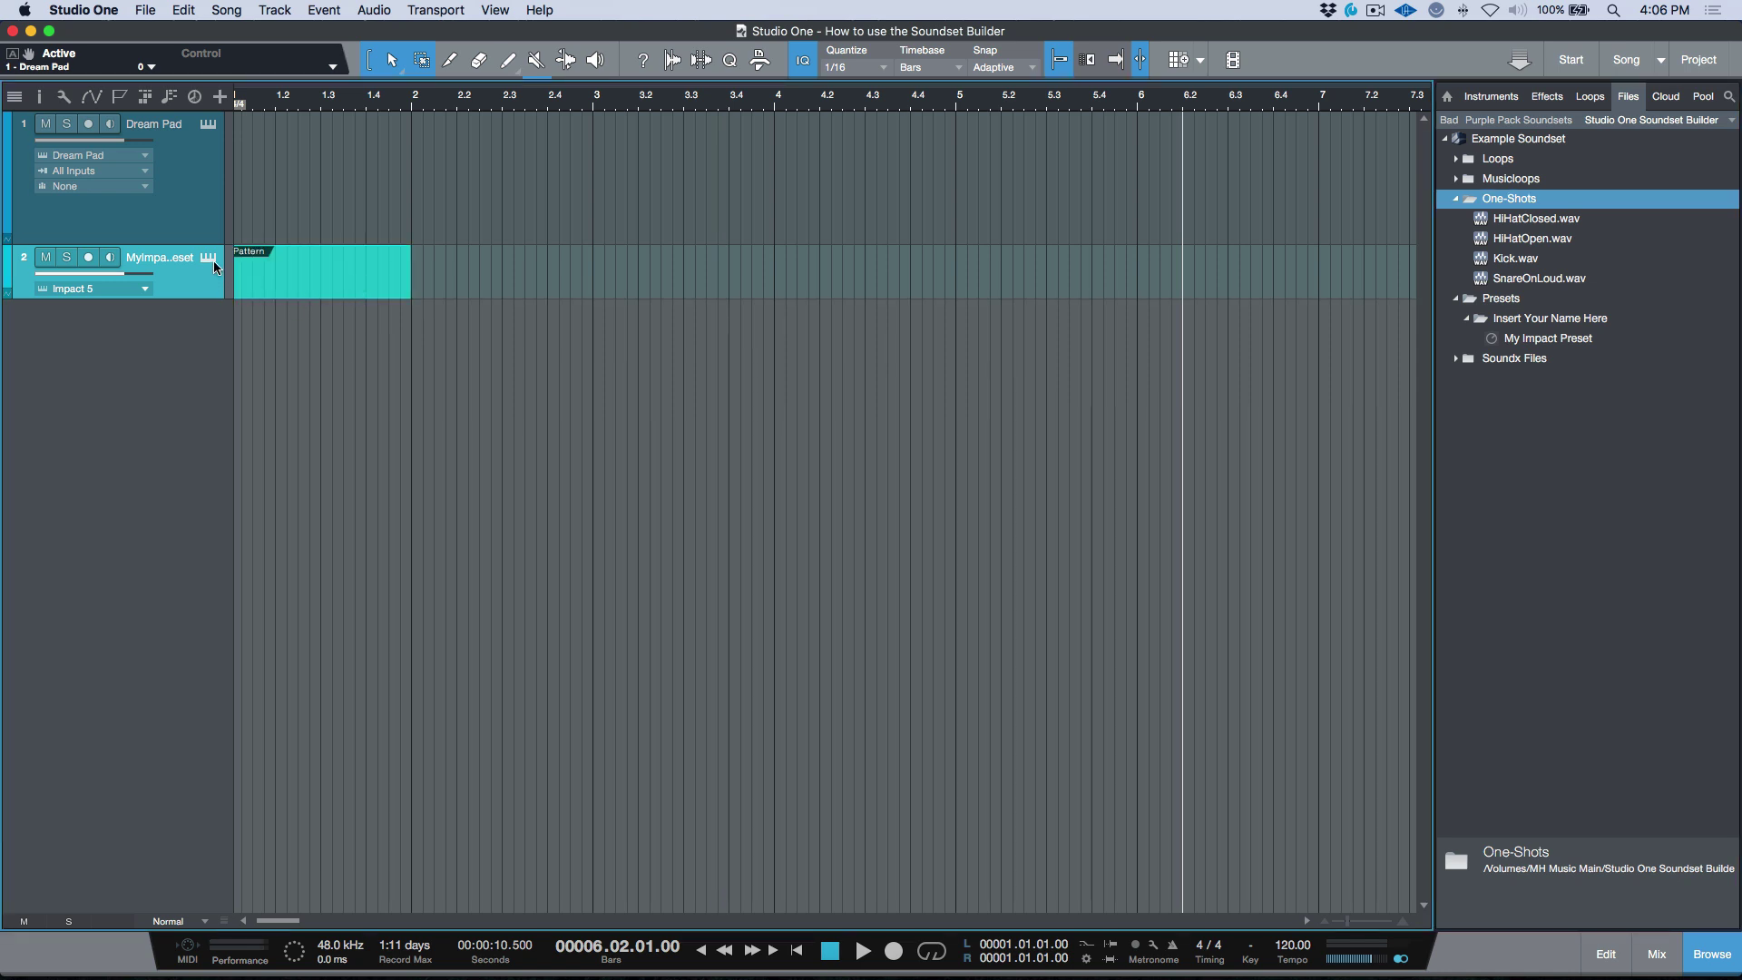
double_click(300, 281)
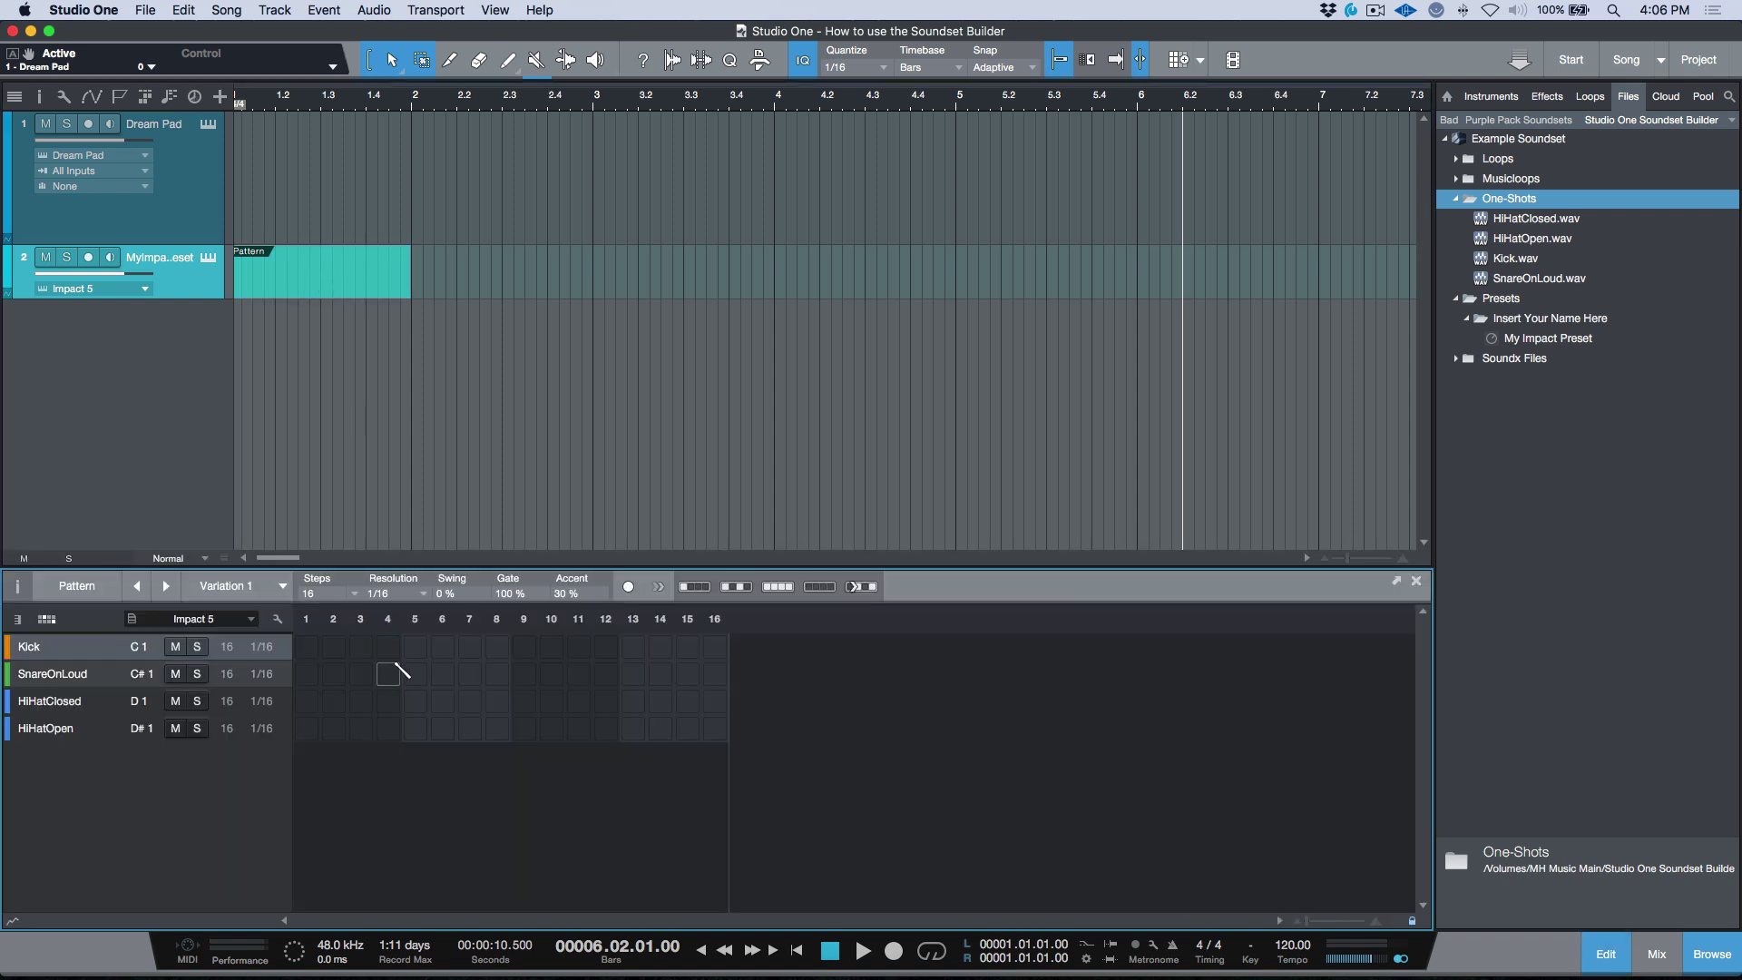
click(307, 646)
click(415, 673)
click(523, 646)
click(632, 673)
Loop the pattern's range from the song start and play it back once.
click(357, 295)
key(comma)
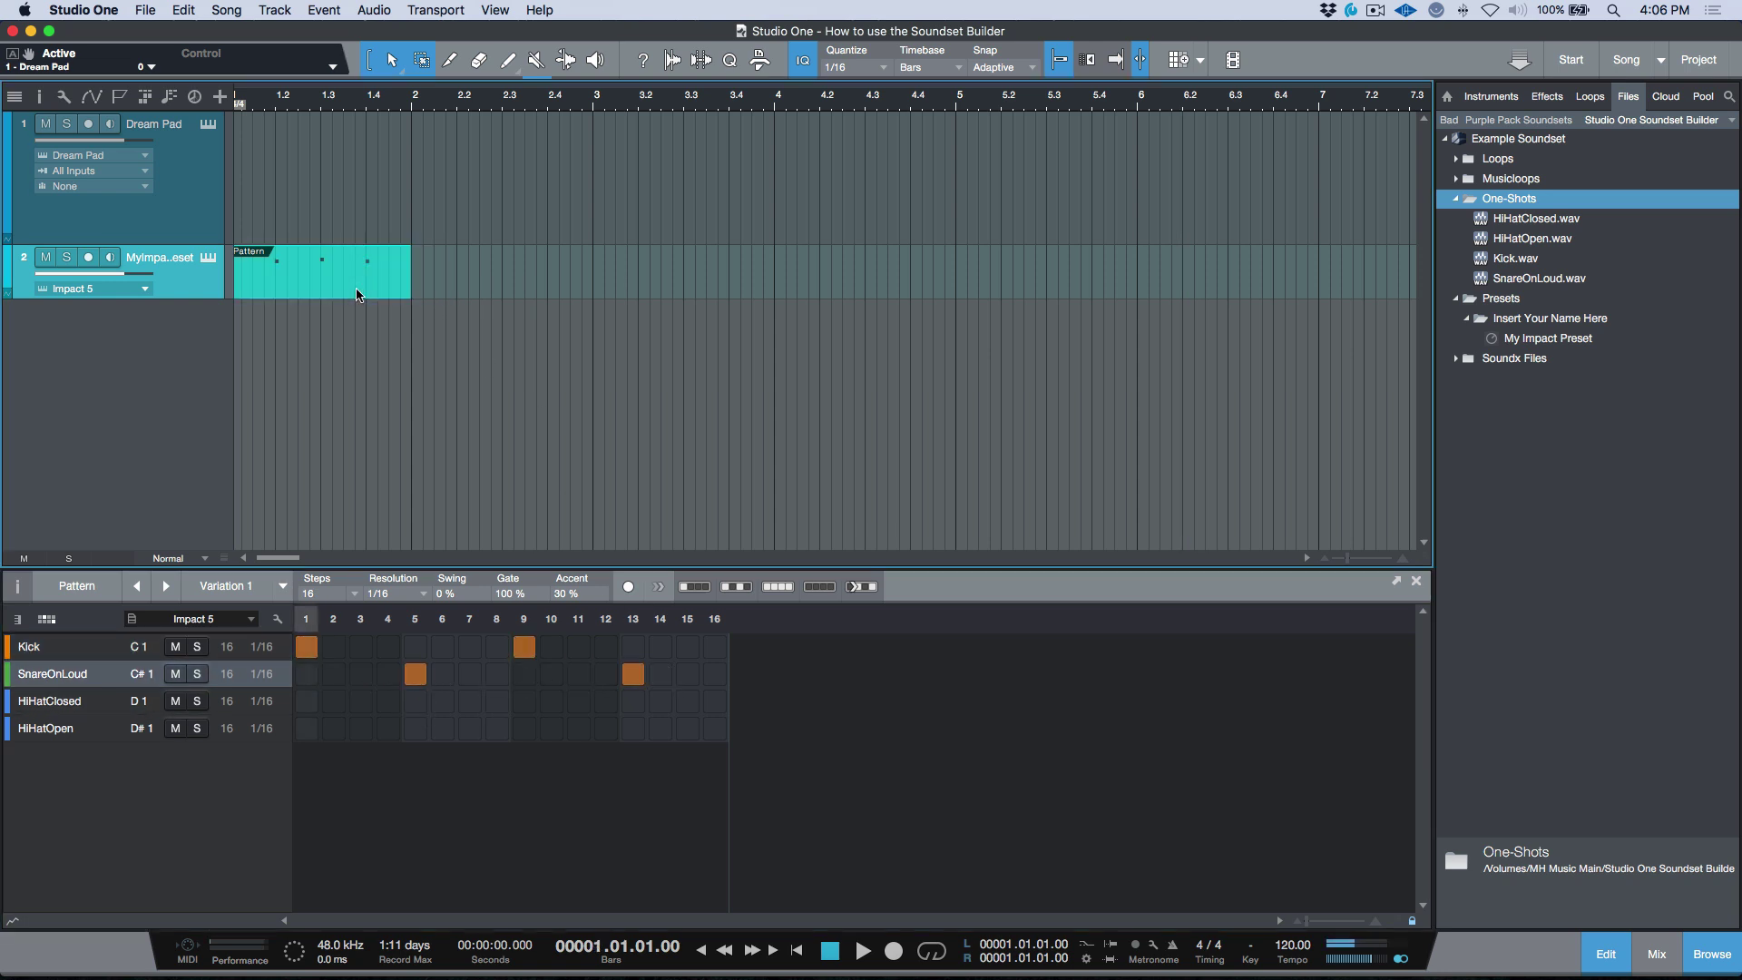
key(p)
key(space)
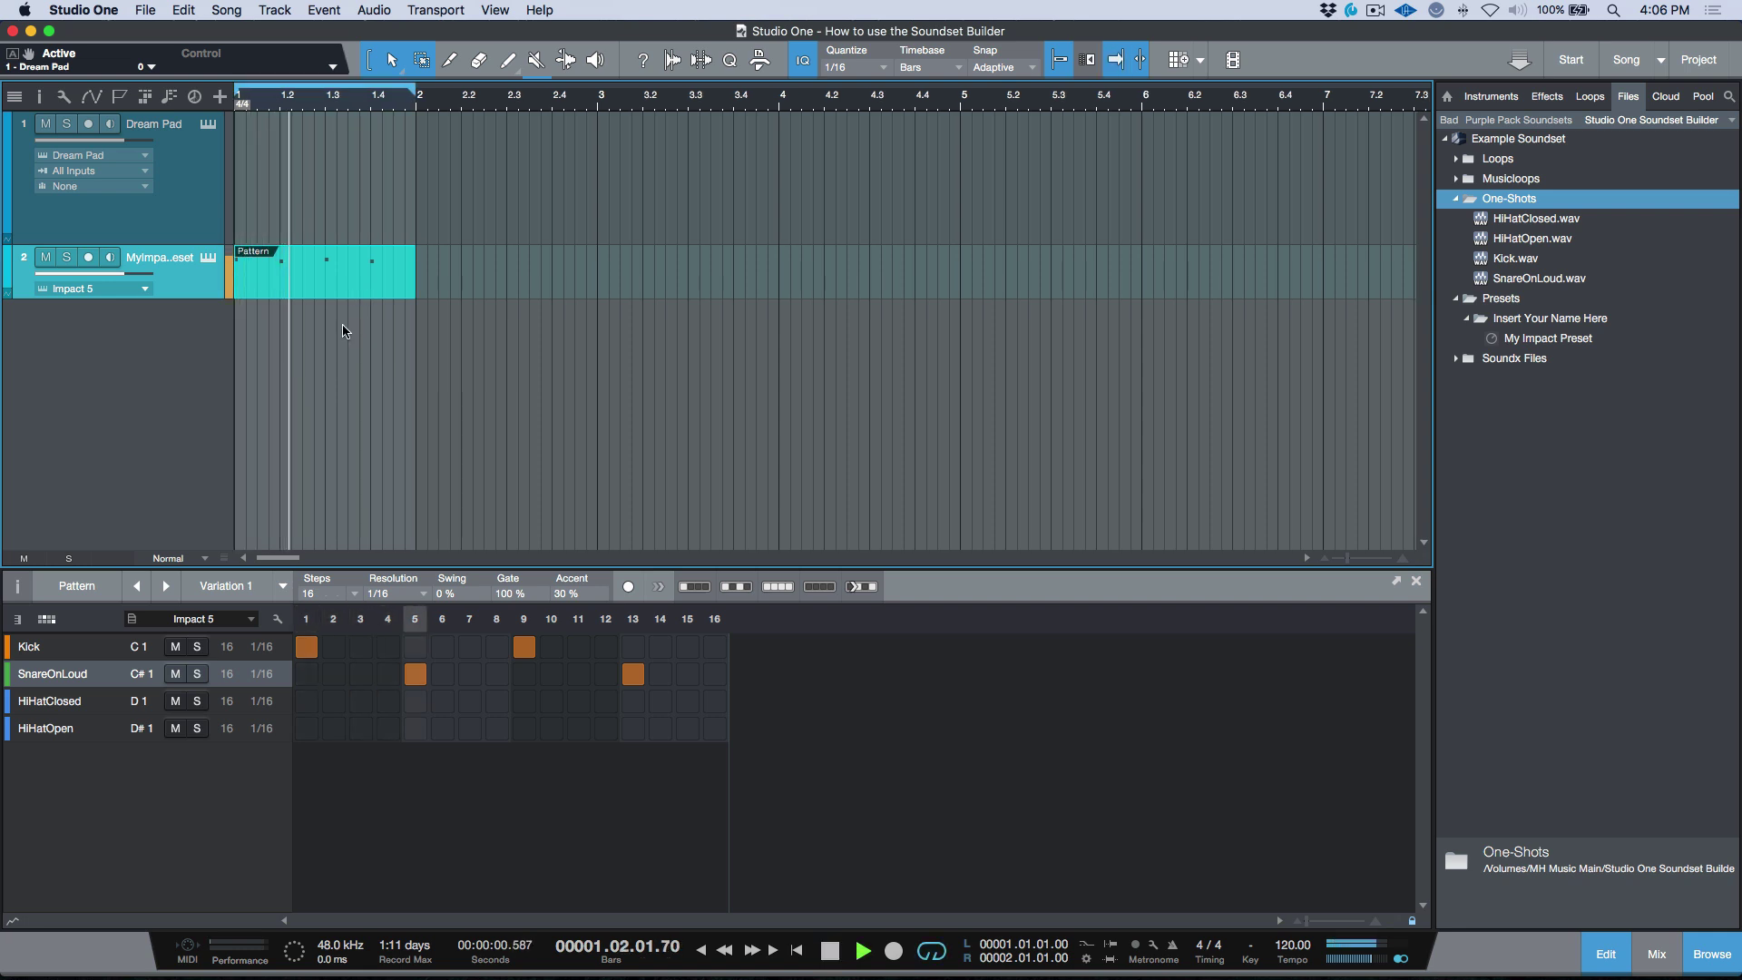
key(space)
Add closed hi-hat hits on every odd step from 1 to 15 and start playback.
click(308, 701)
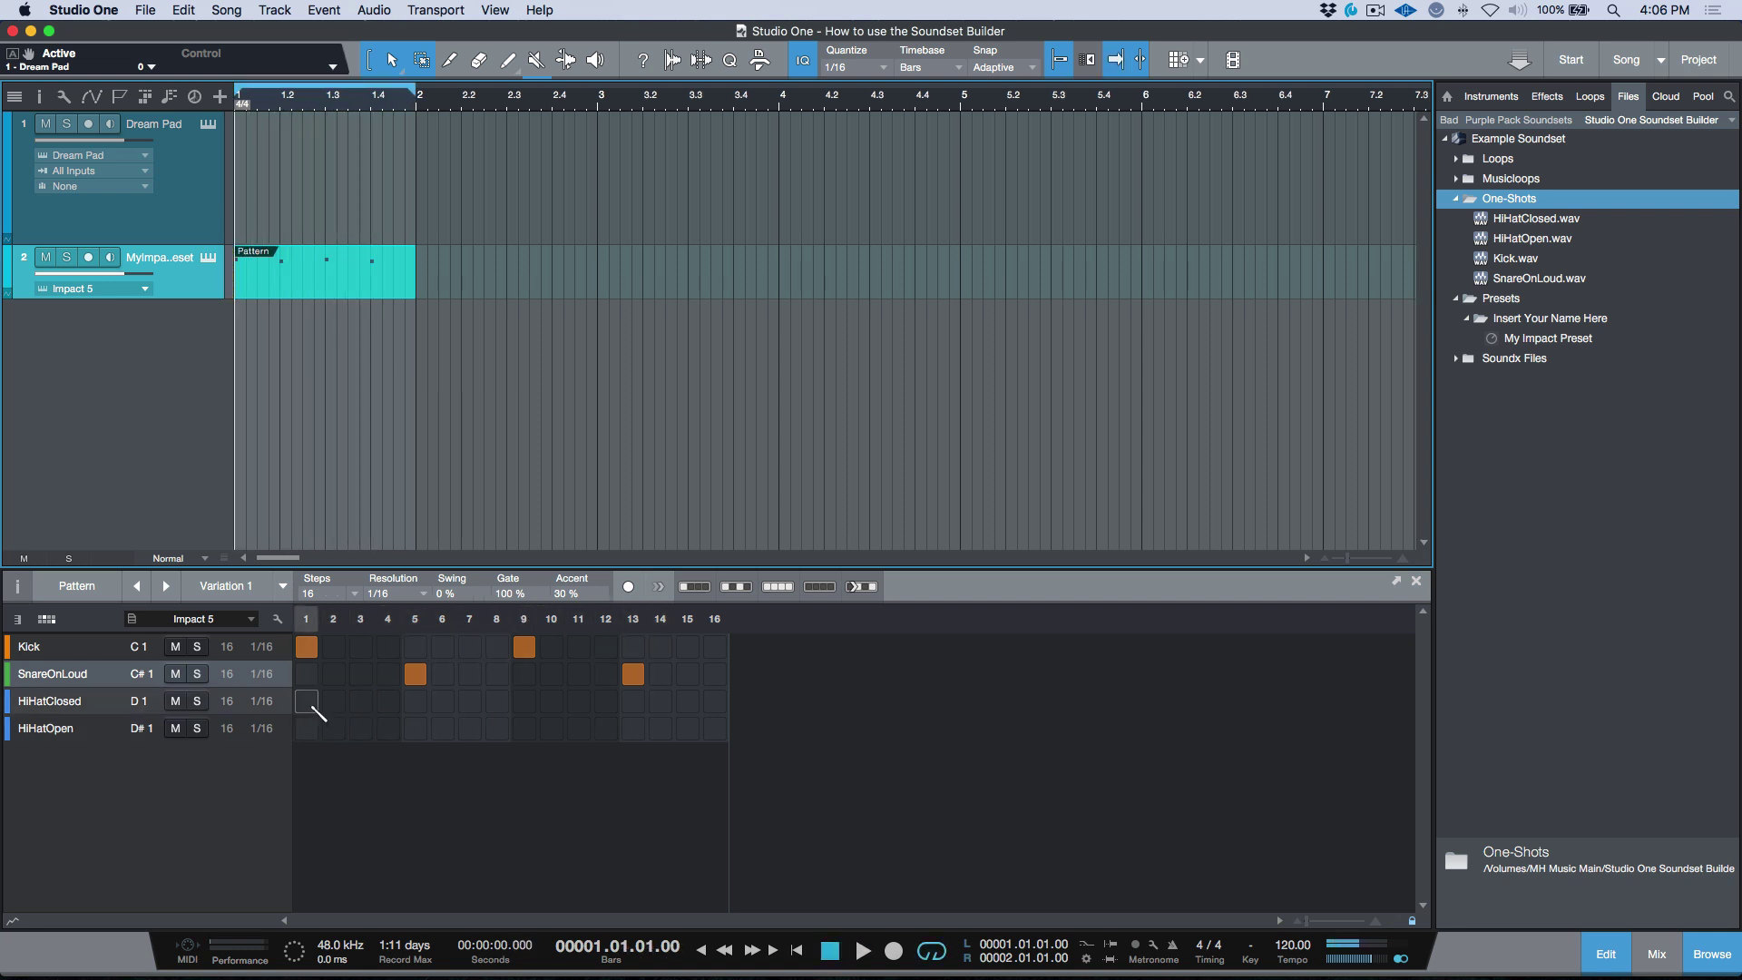
click(360, 702)
click(415, 701)
click(469, 701)
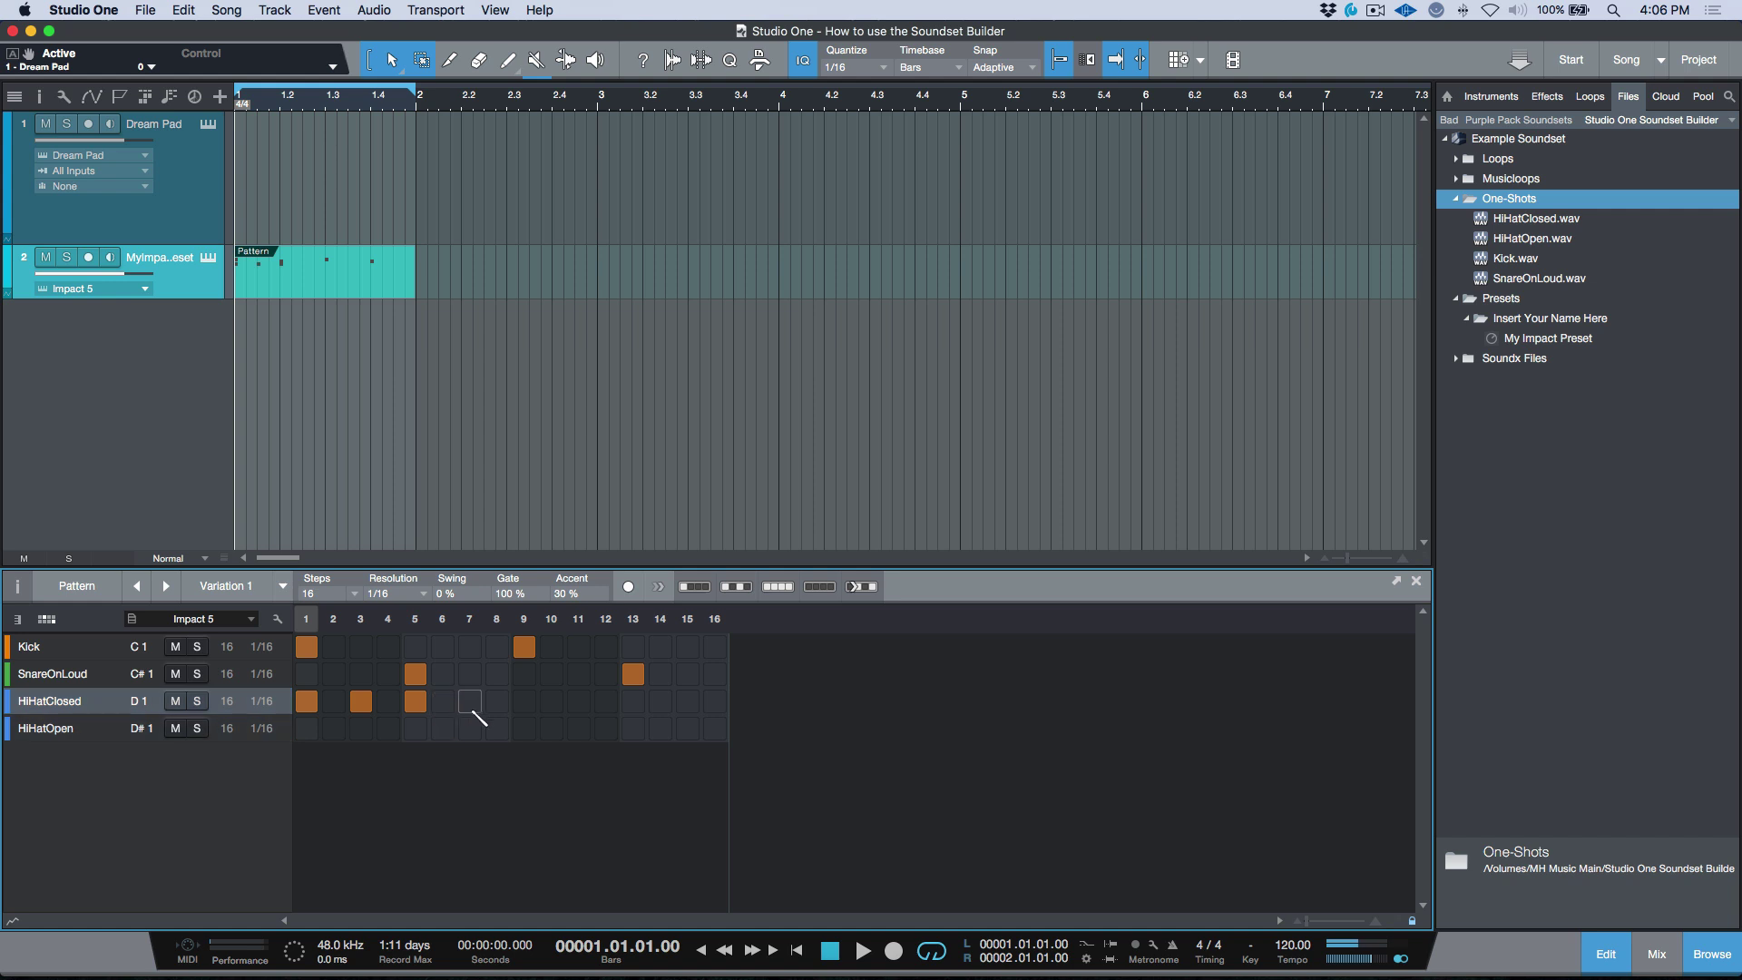
click(523, 701)
click(578, 702)
click(632, 701)
click(687, 702)
key(space)
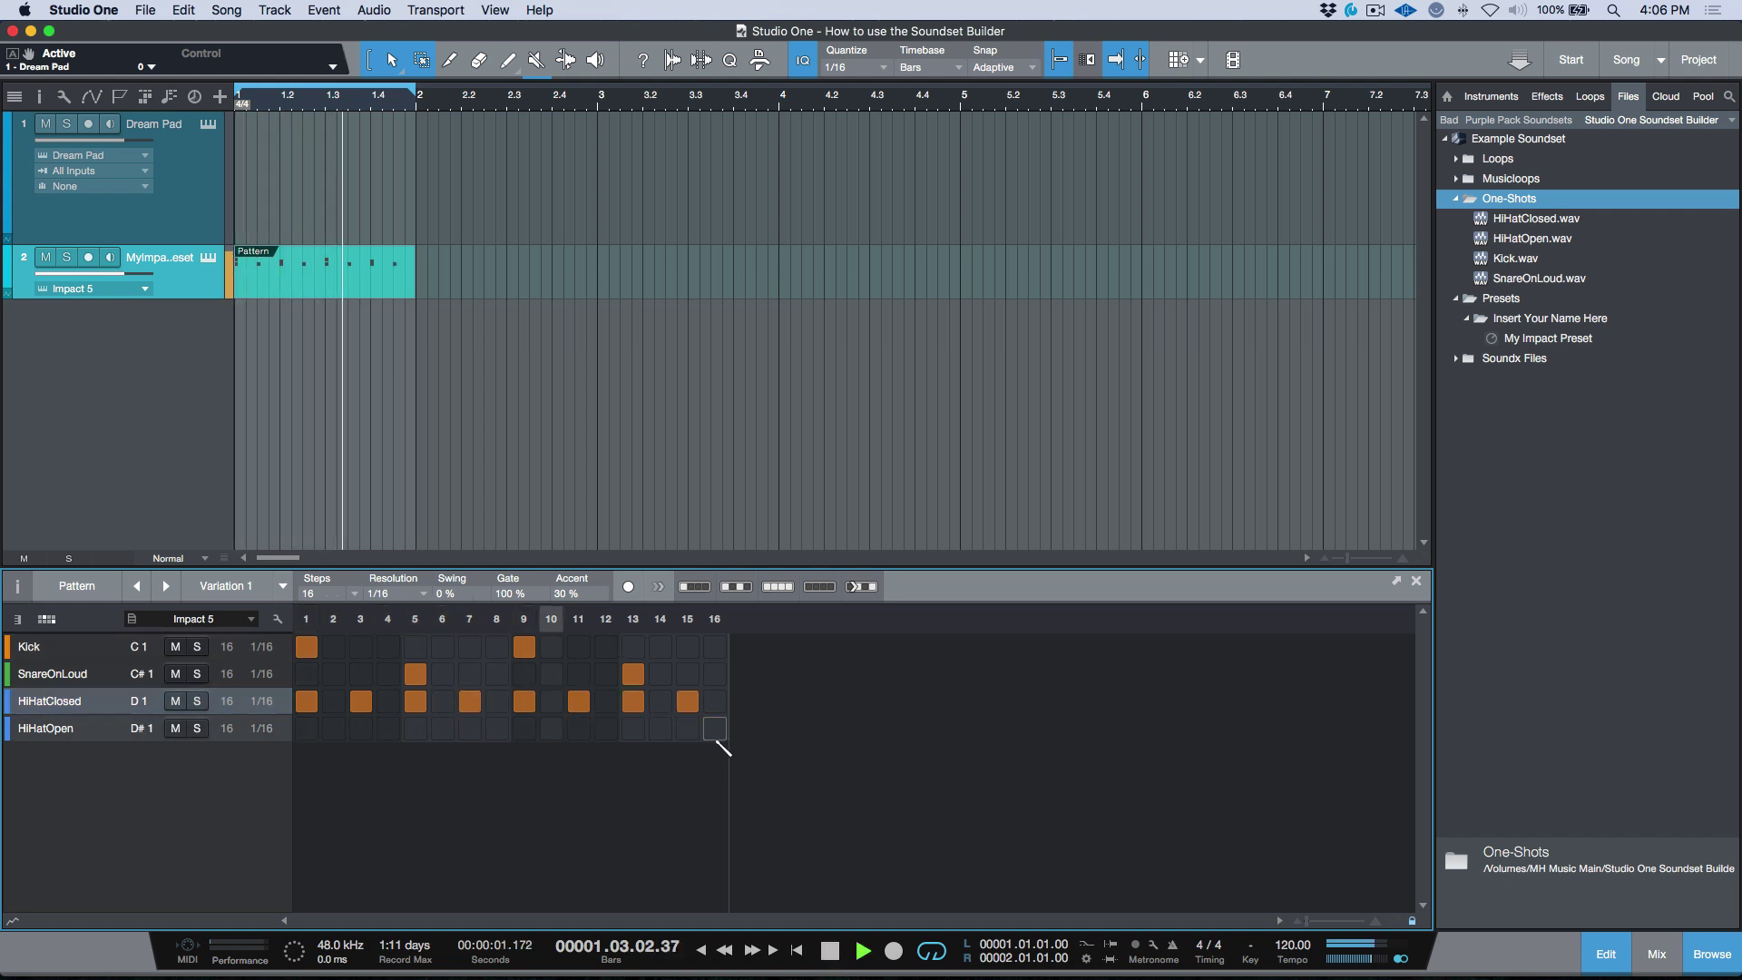
Swap step 15's closed hi-hat for an open hi-hat, leave step 16 empty, and stop playback.
click(715, 728)
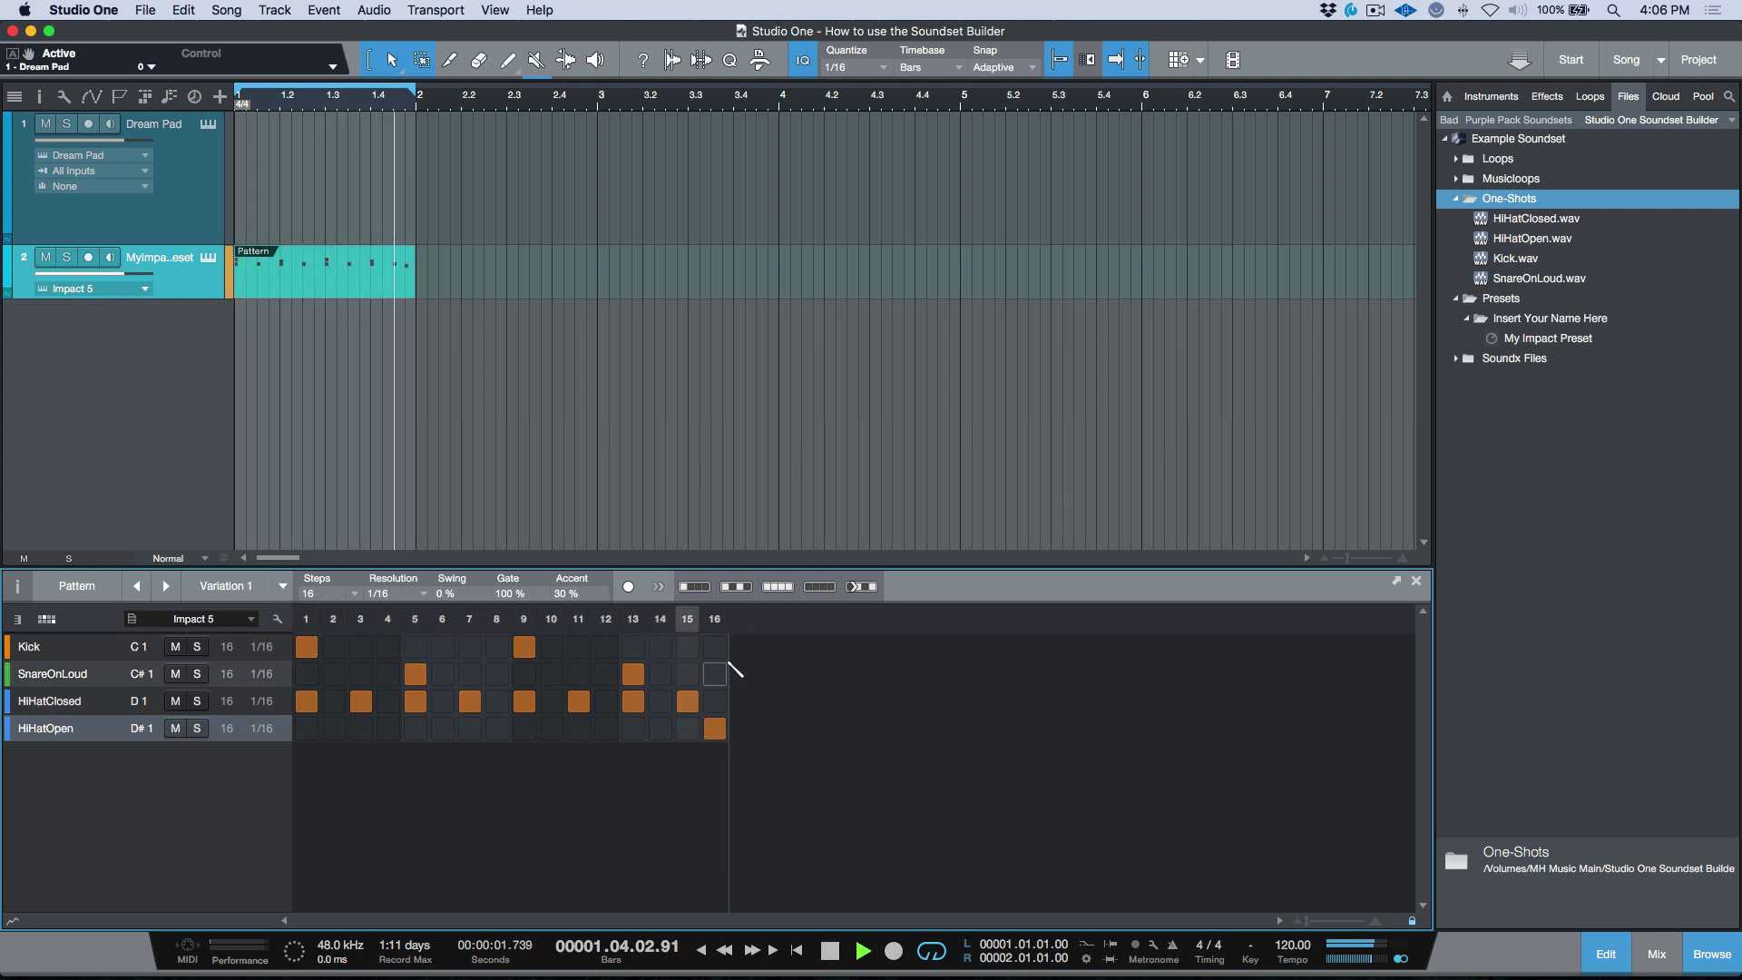
click(688, 701)
click(688, 729)
click(715, 729)
click(715, 701)
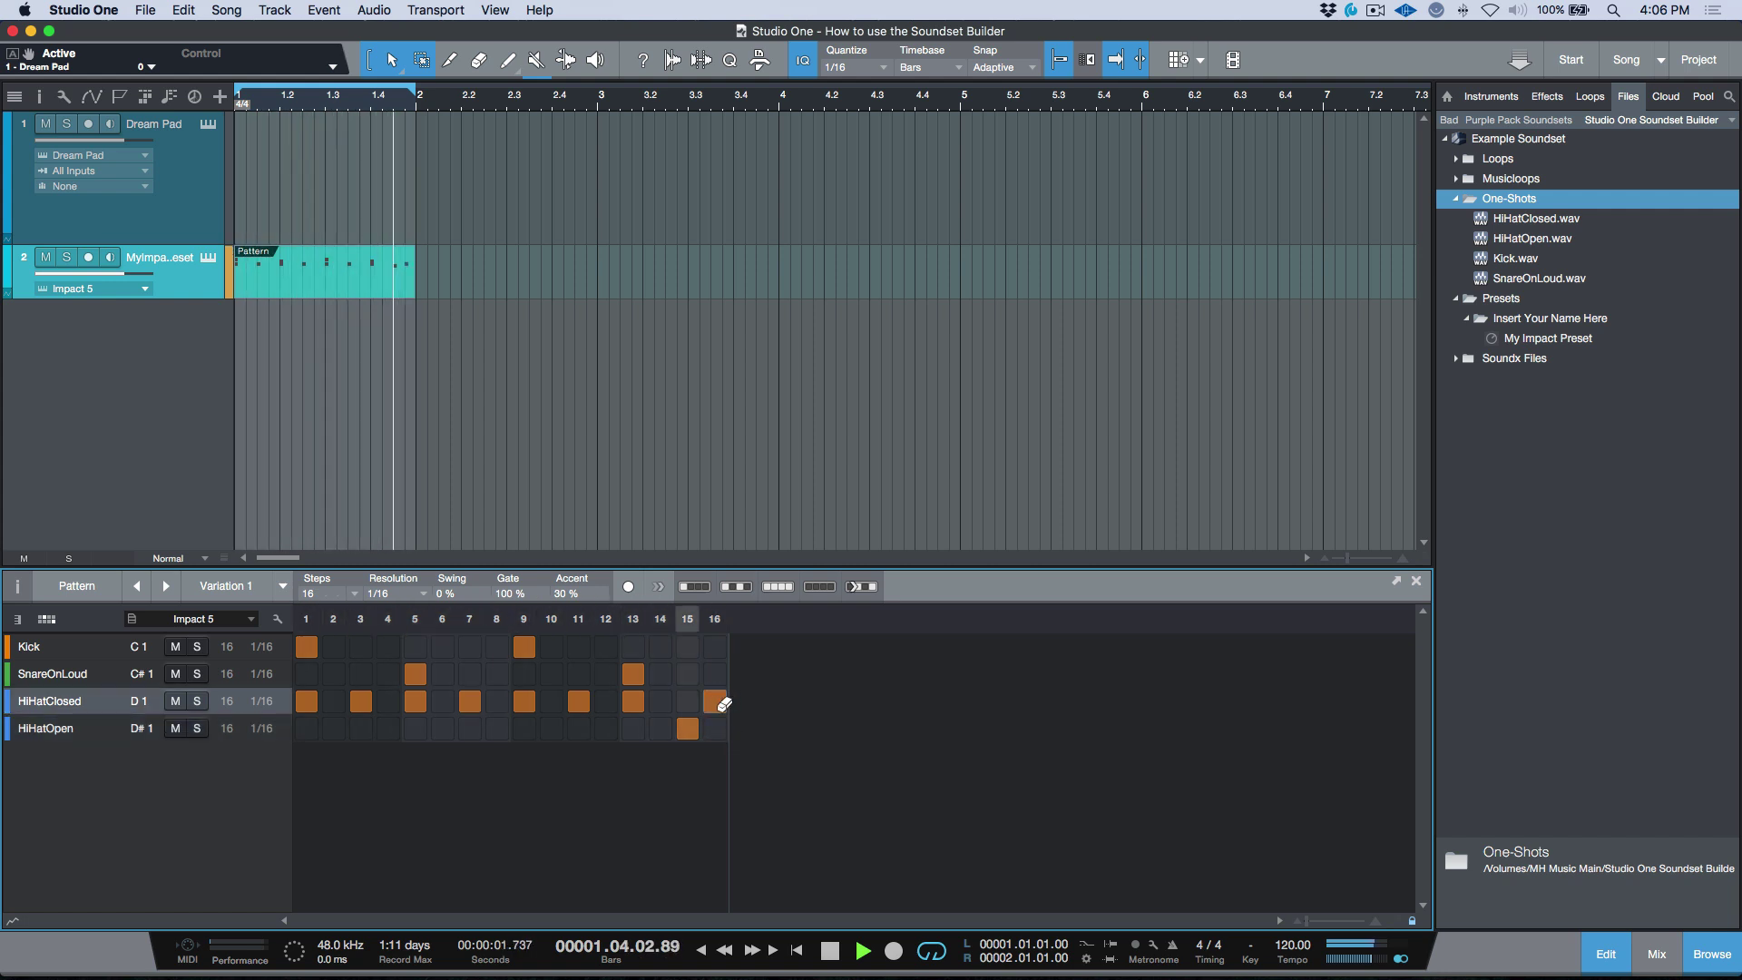
click(715, 701)
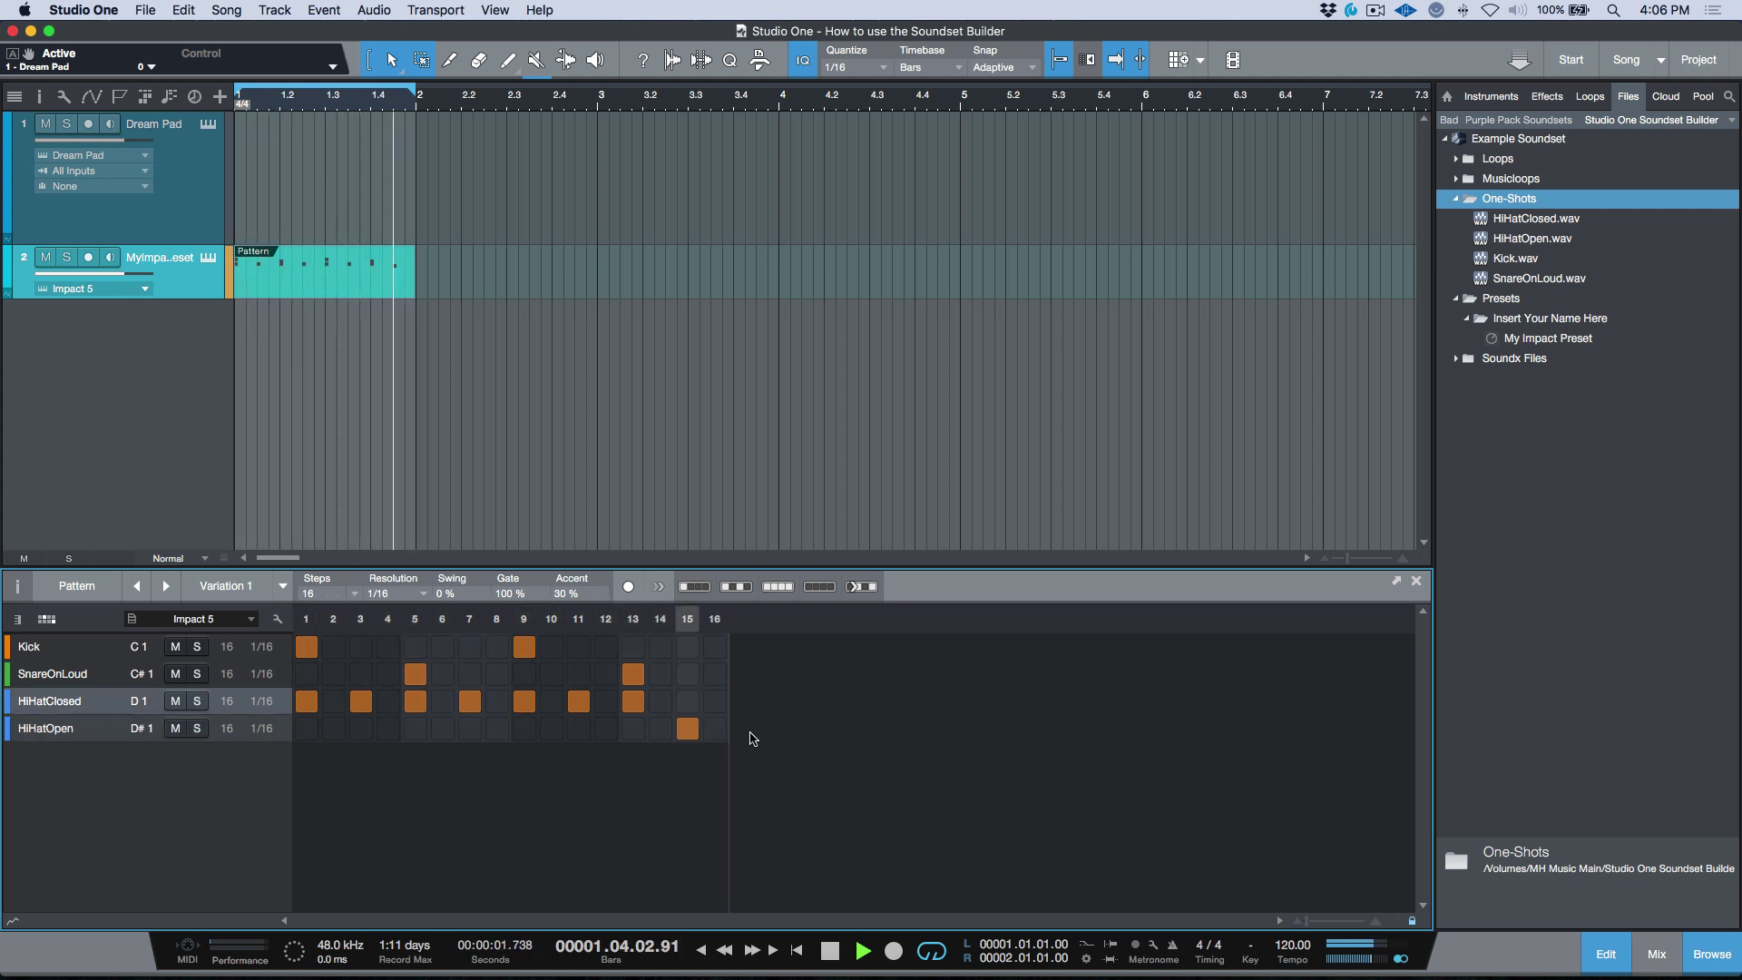
key(space)
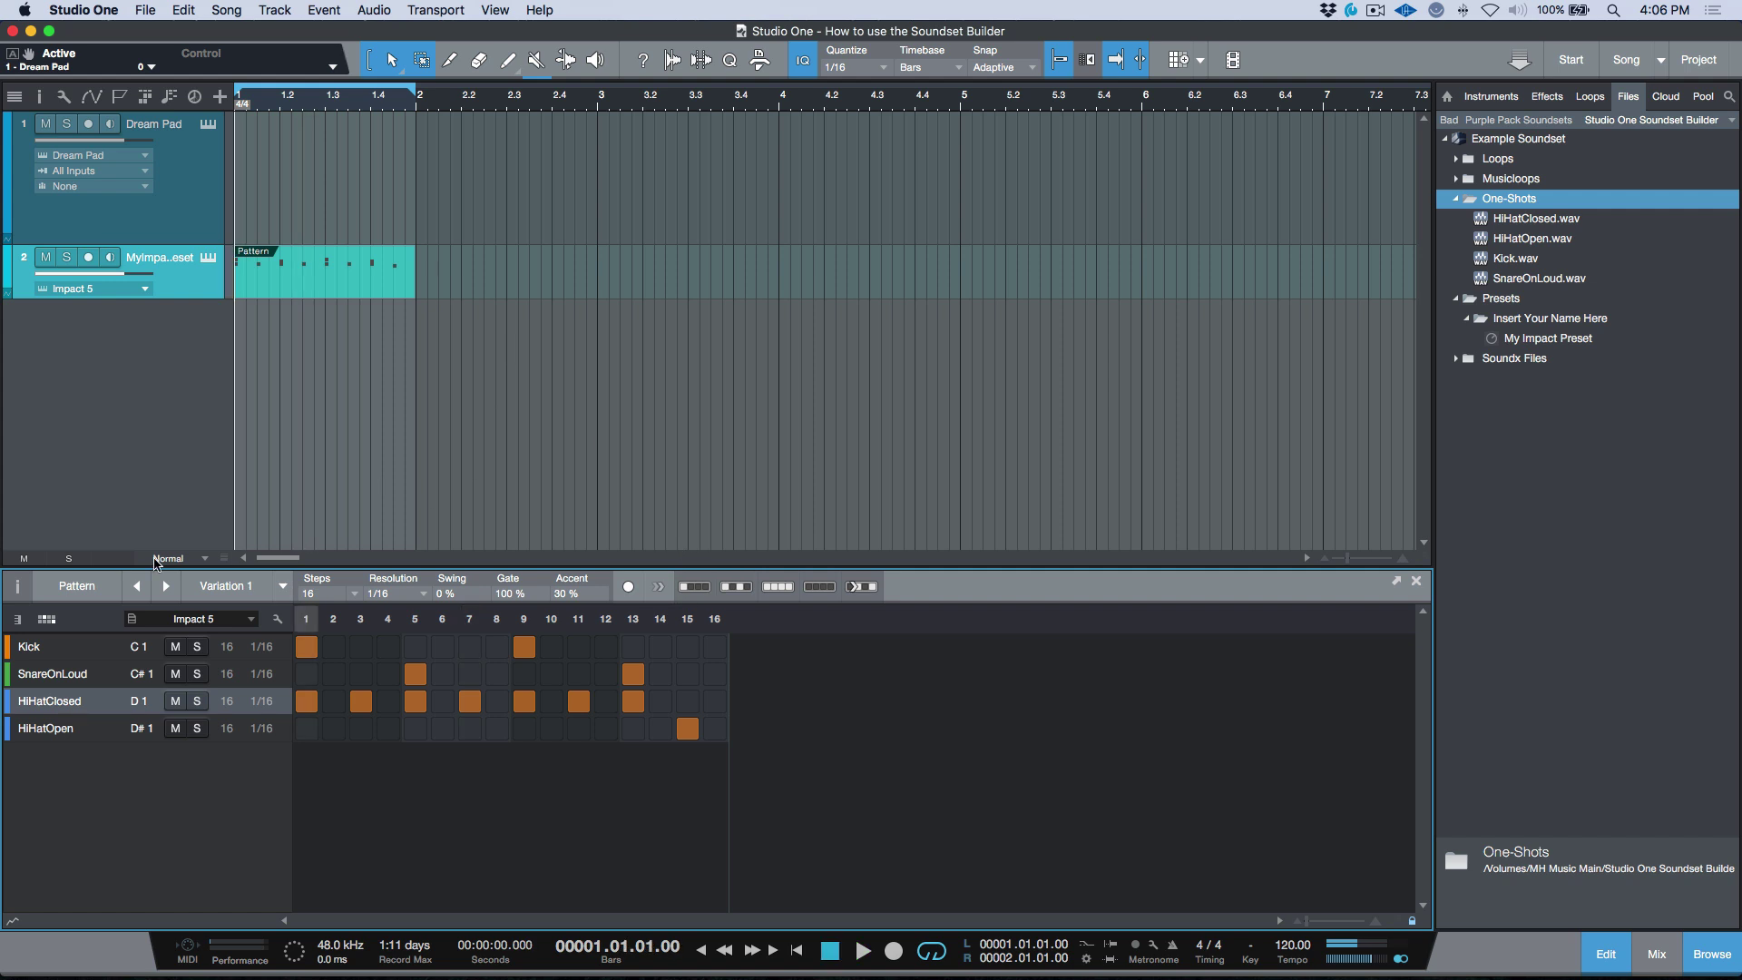
click(20, 597)
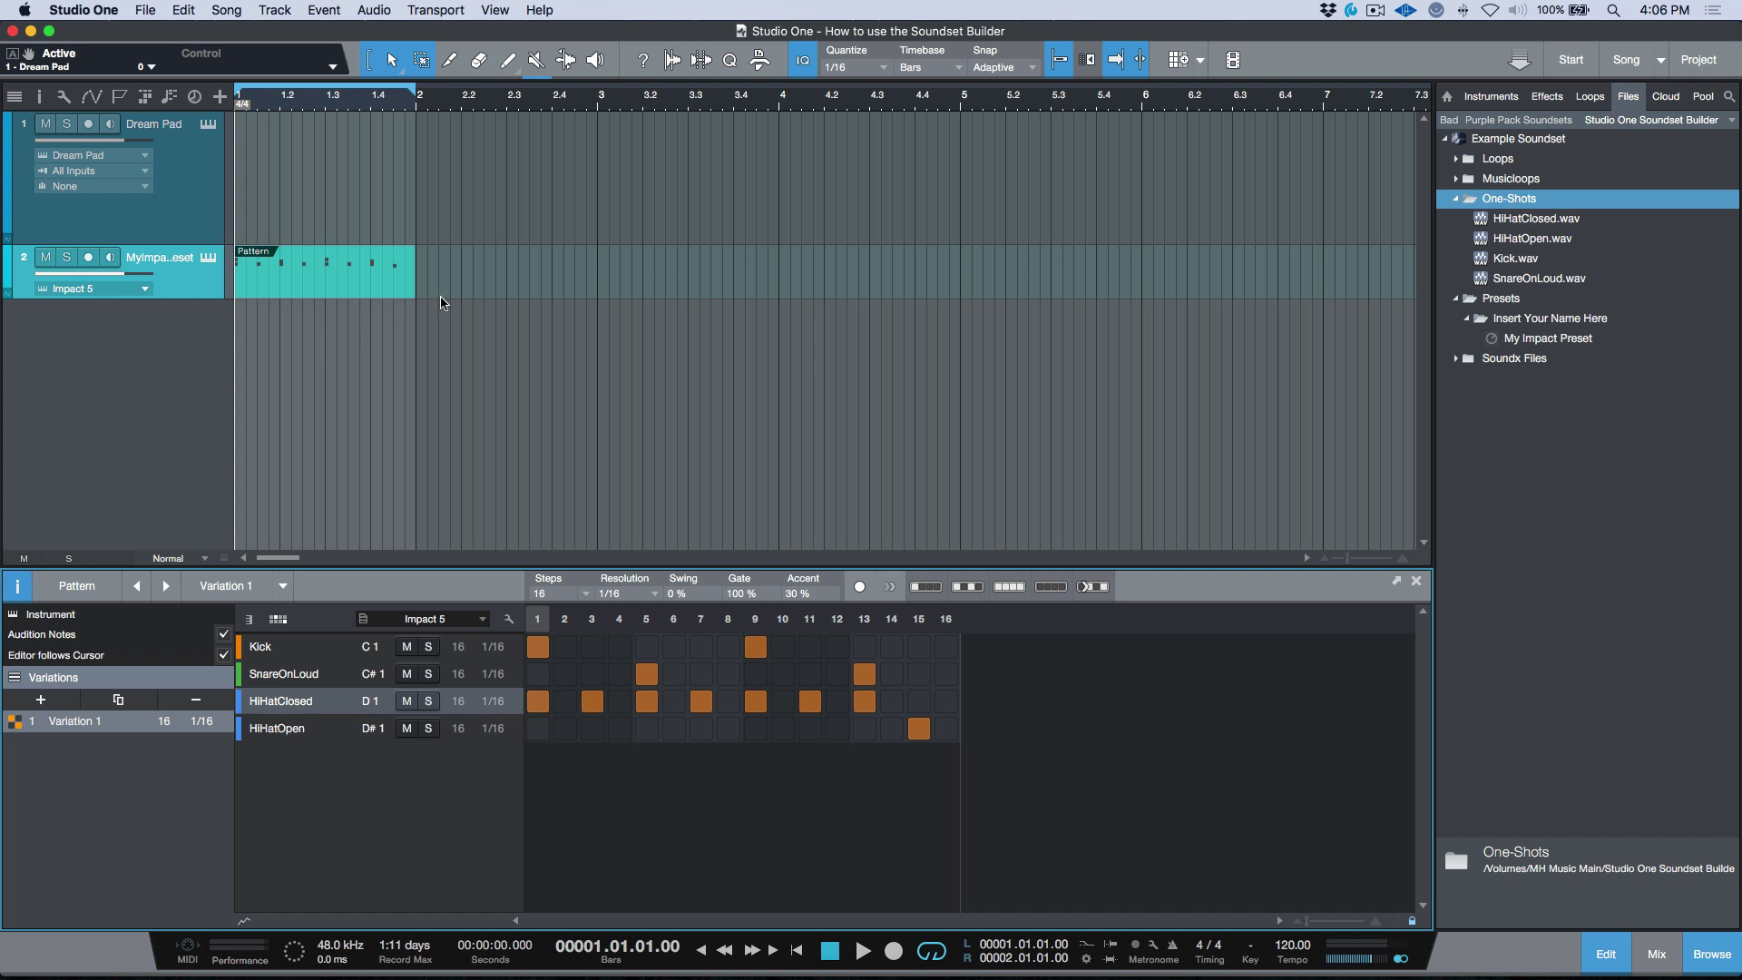
Duplicate Variation 1 into Variation 2, fill closed hi-hats on all 16 steps, and add a kick on step 15.
click(118, 700)
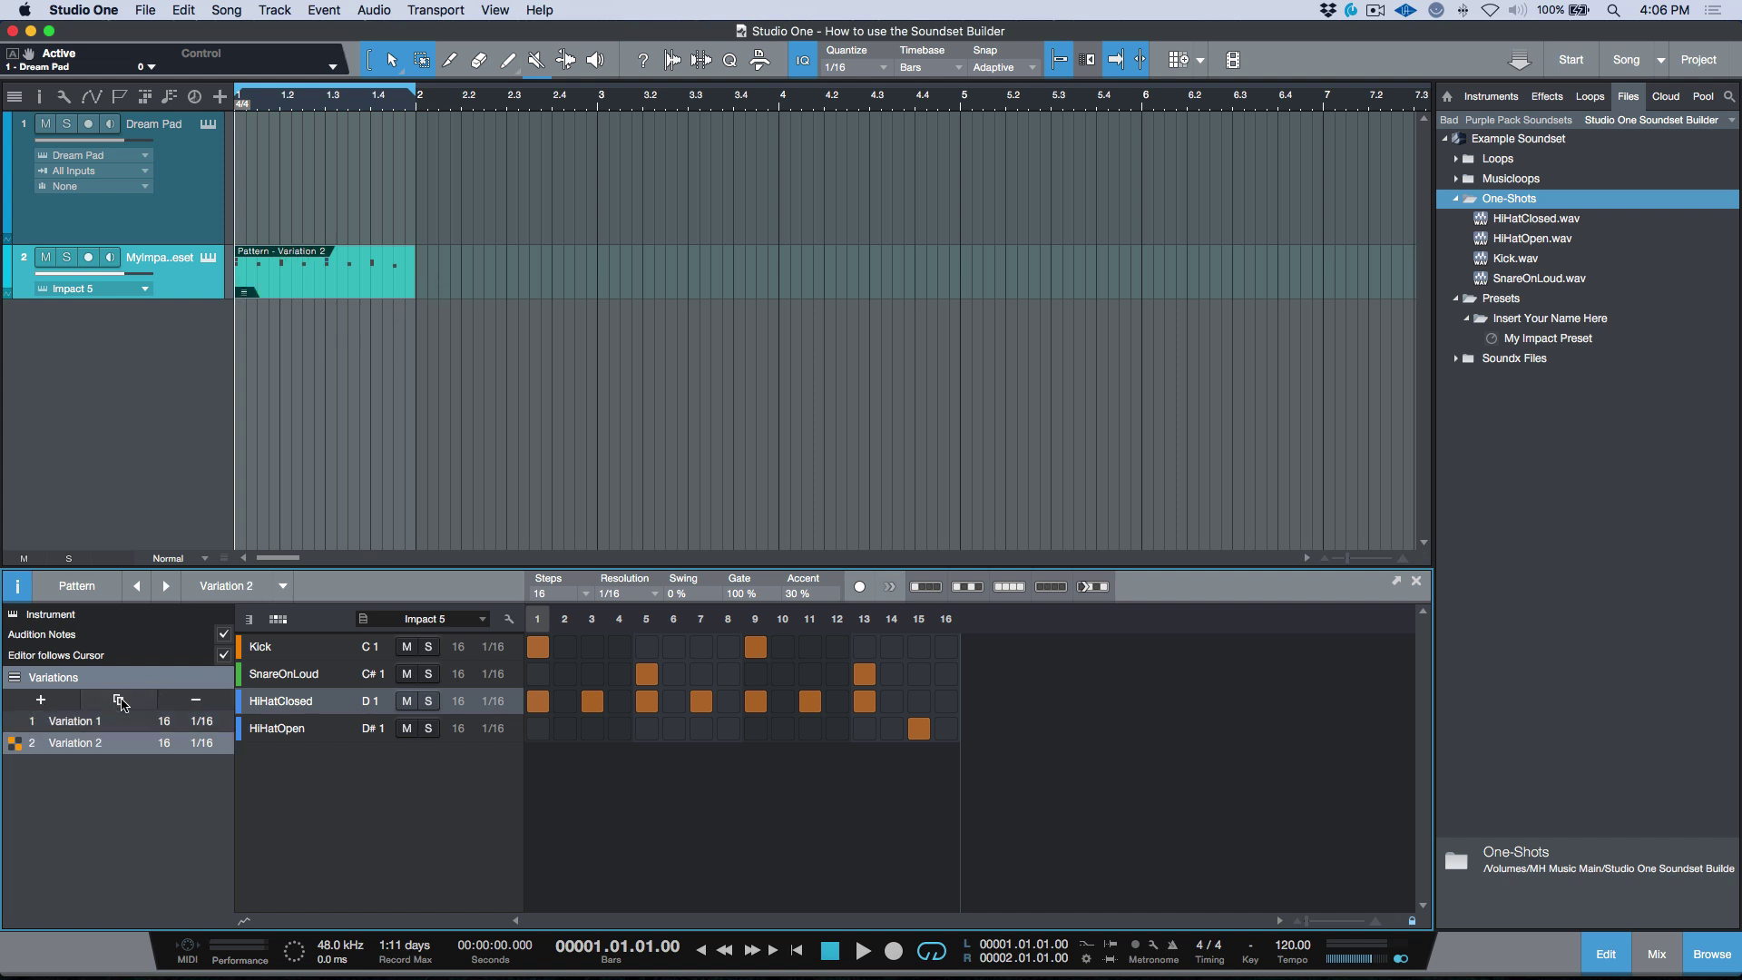
double_click(83, 743)
drag(565, 700, 989, 701)
key(space)
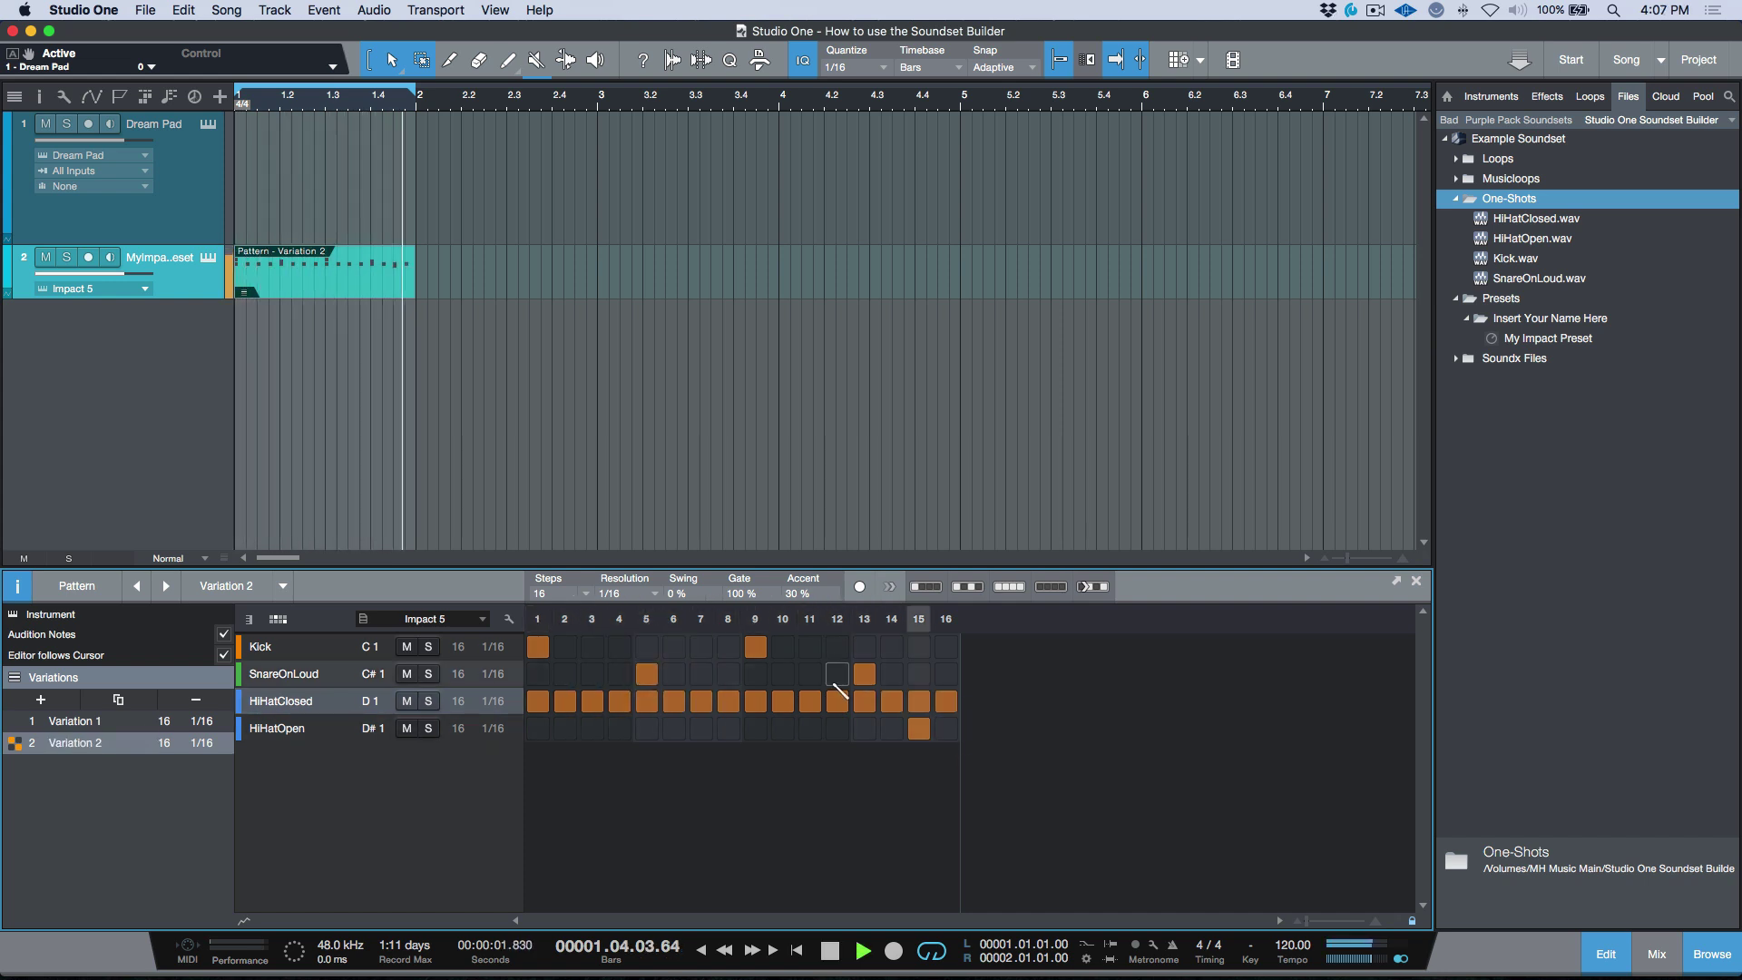
click(921, 647)
key(space)
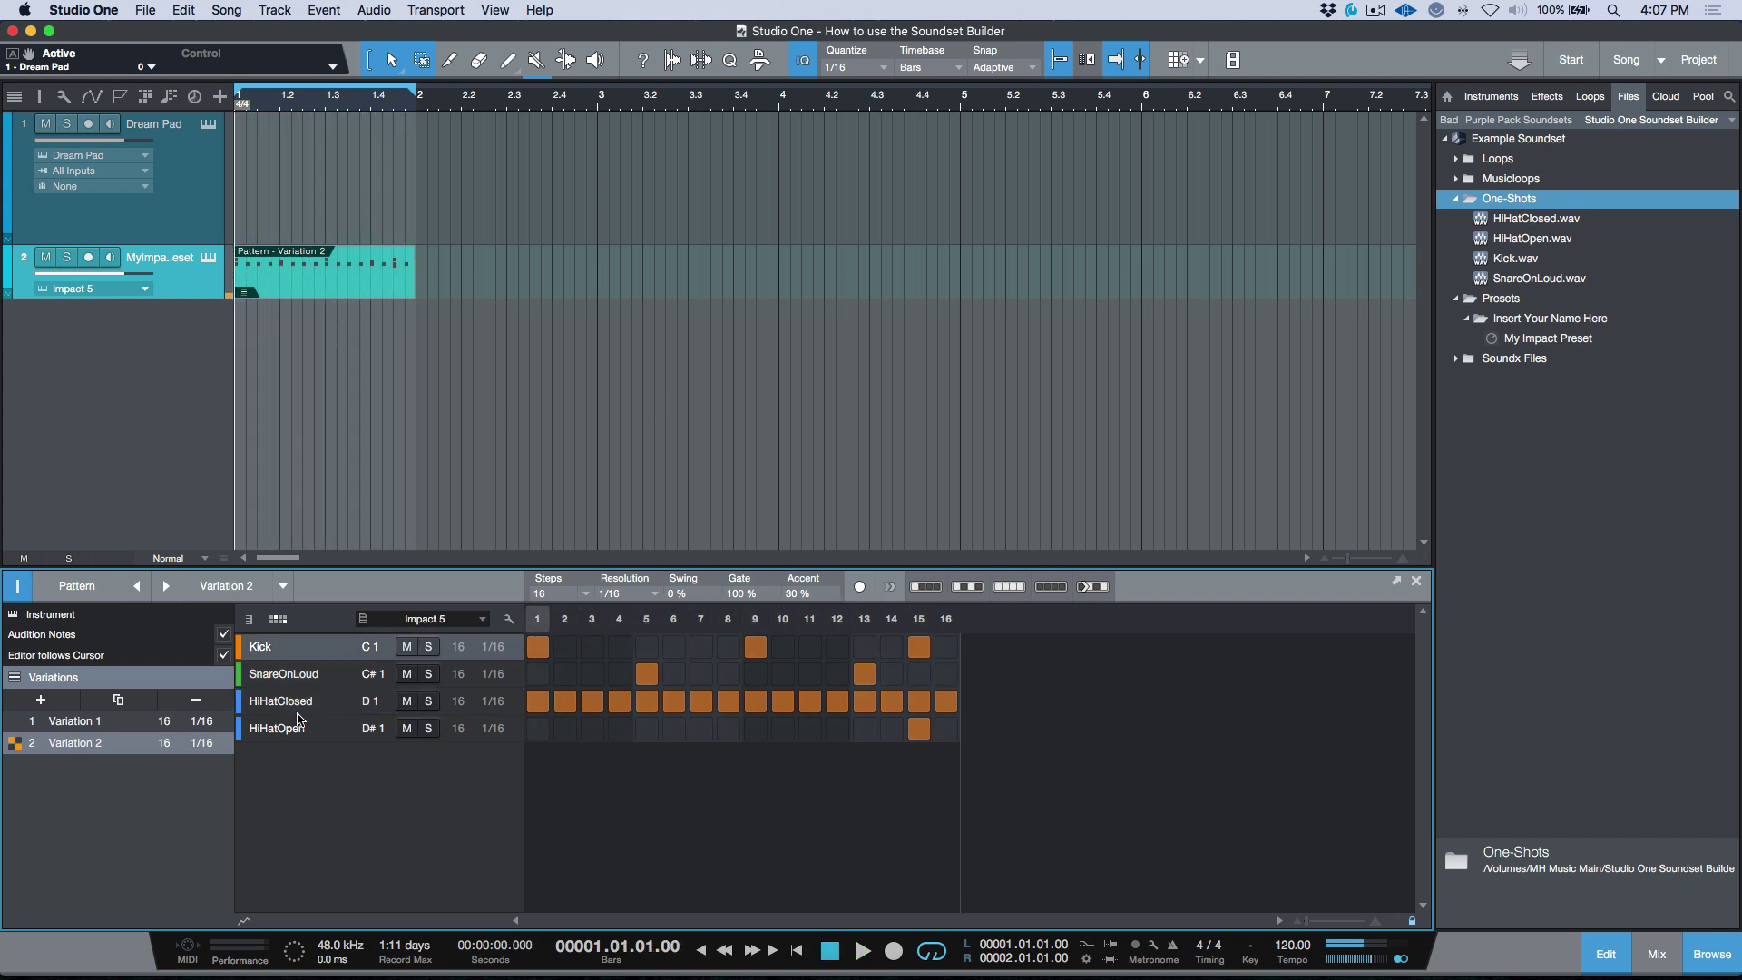
Switch between Variation 1 and Variation 2 to compare them, ending on Variation 1.
click(79, 722)
click(80, 744)
click(80, 721)
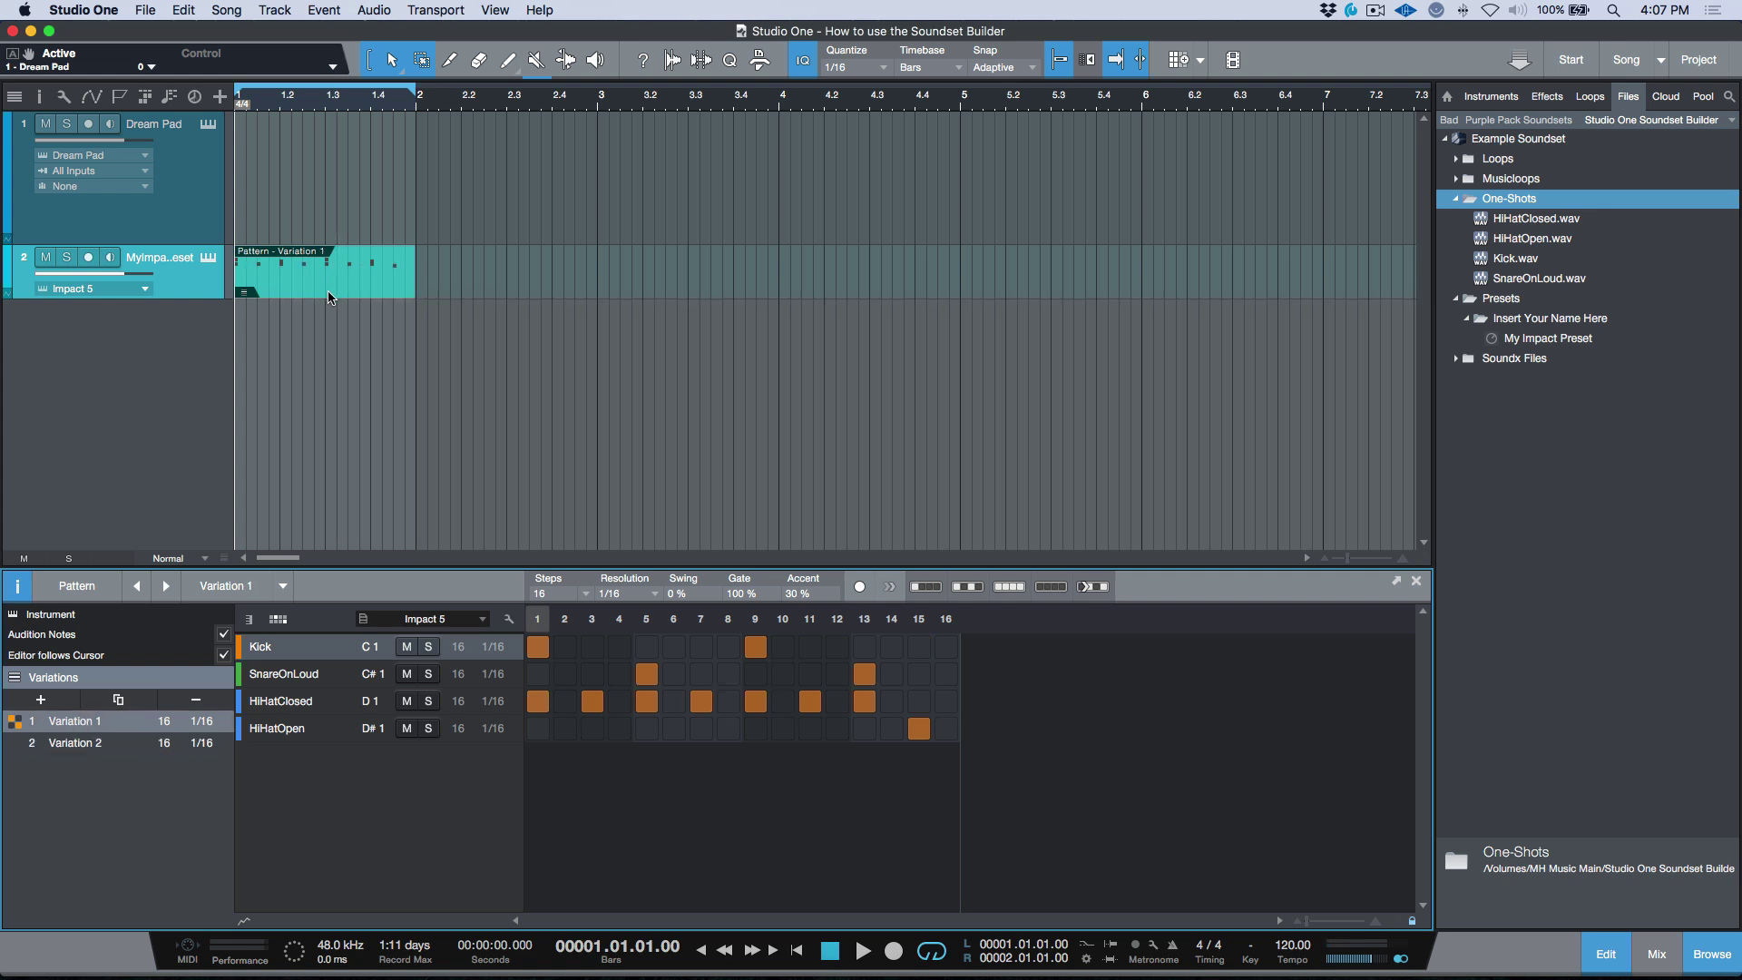
Save the pattern part as Pattern.musicloop in the Musicloops folder, then remove the original Pattern track and instrument.
double_click(1511, 179)
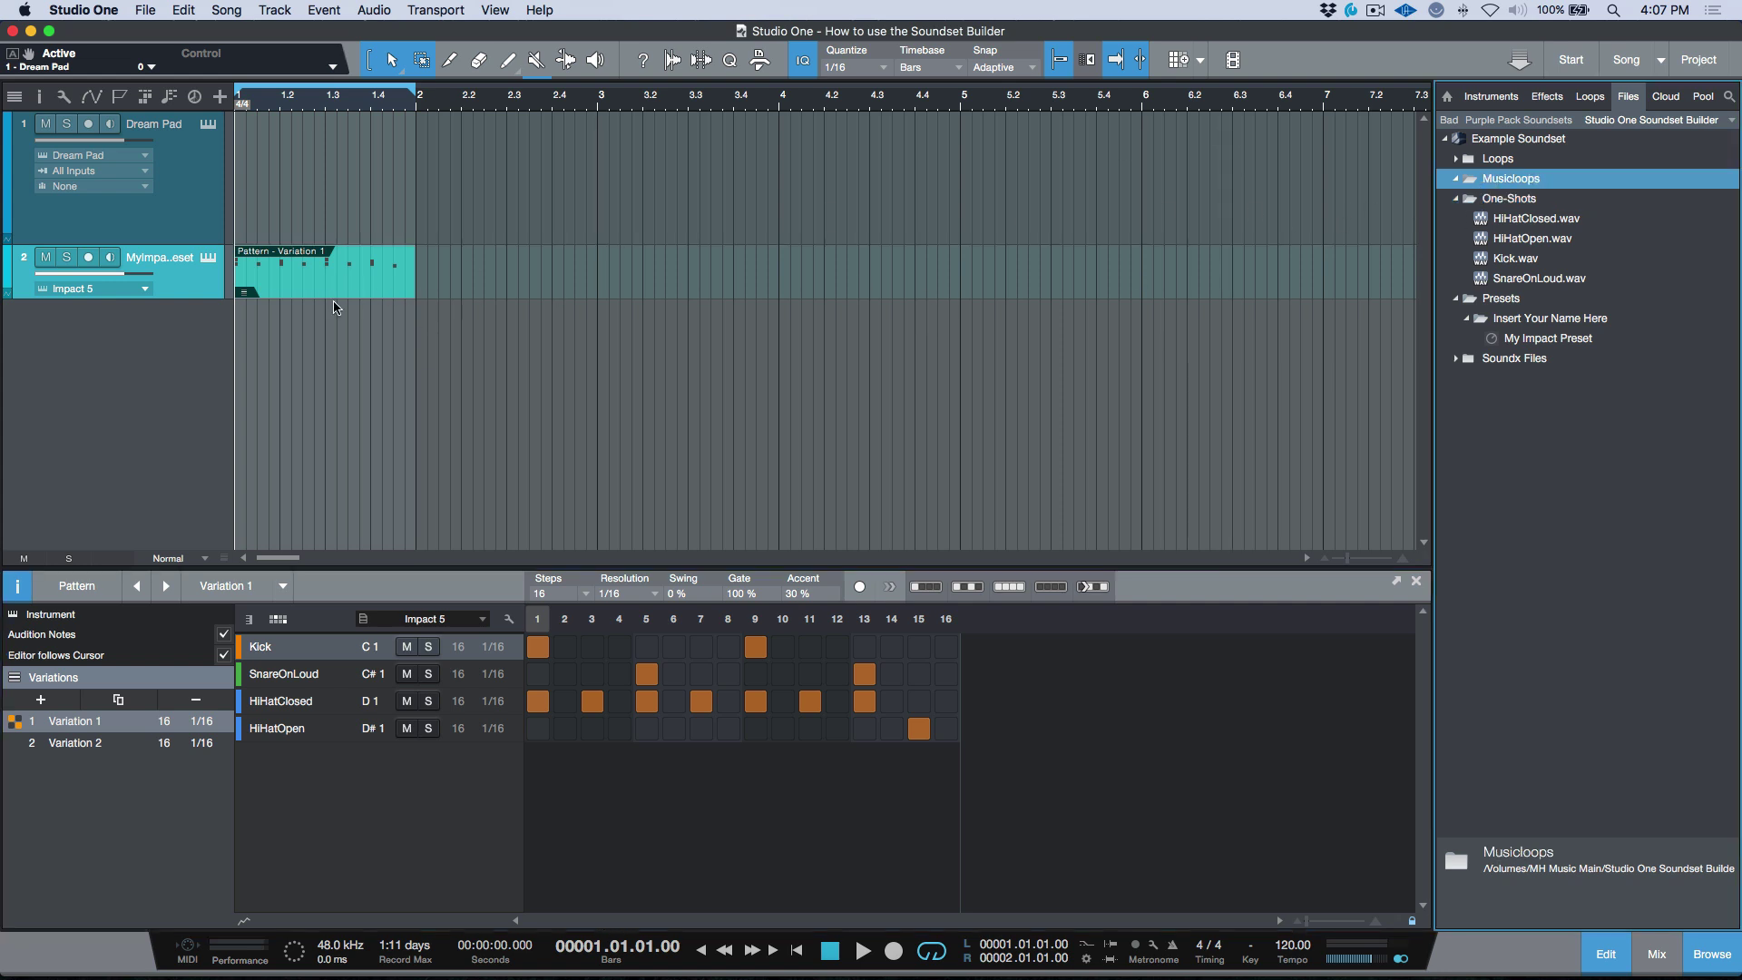
drag(328, 289, 1489, 184)
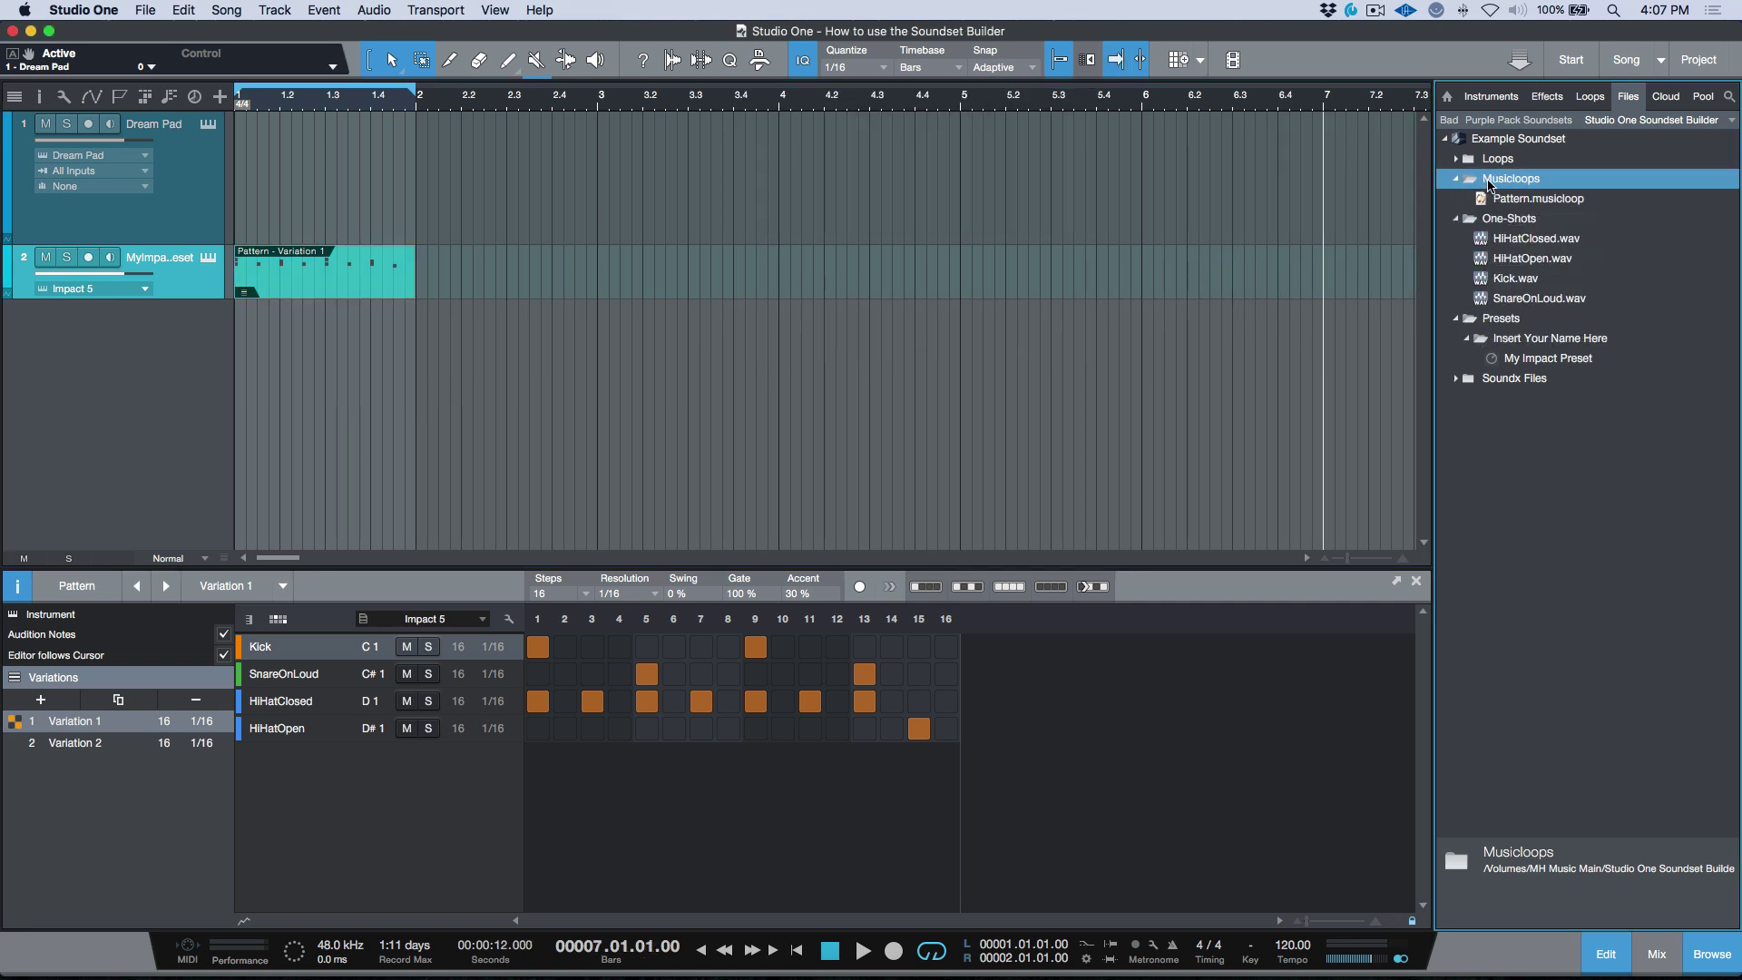
right_click(197, 283)
click(339, 384)
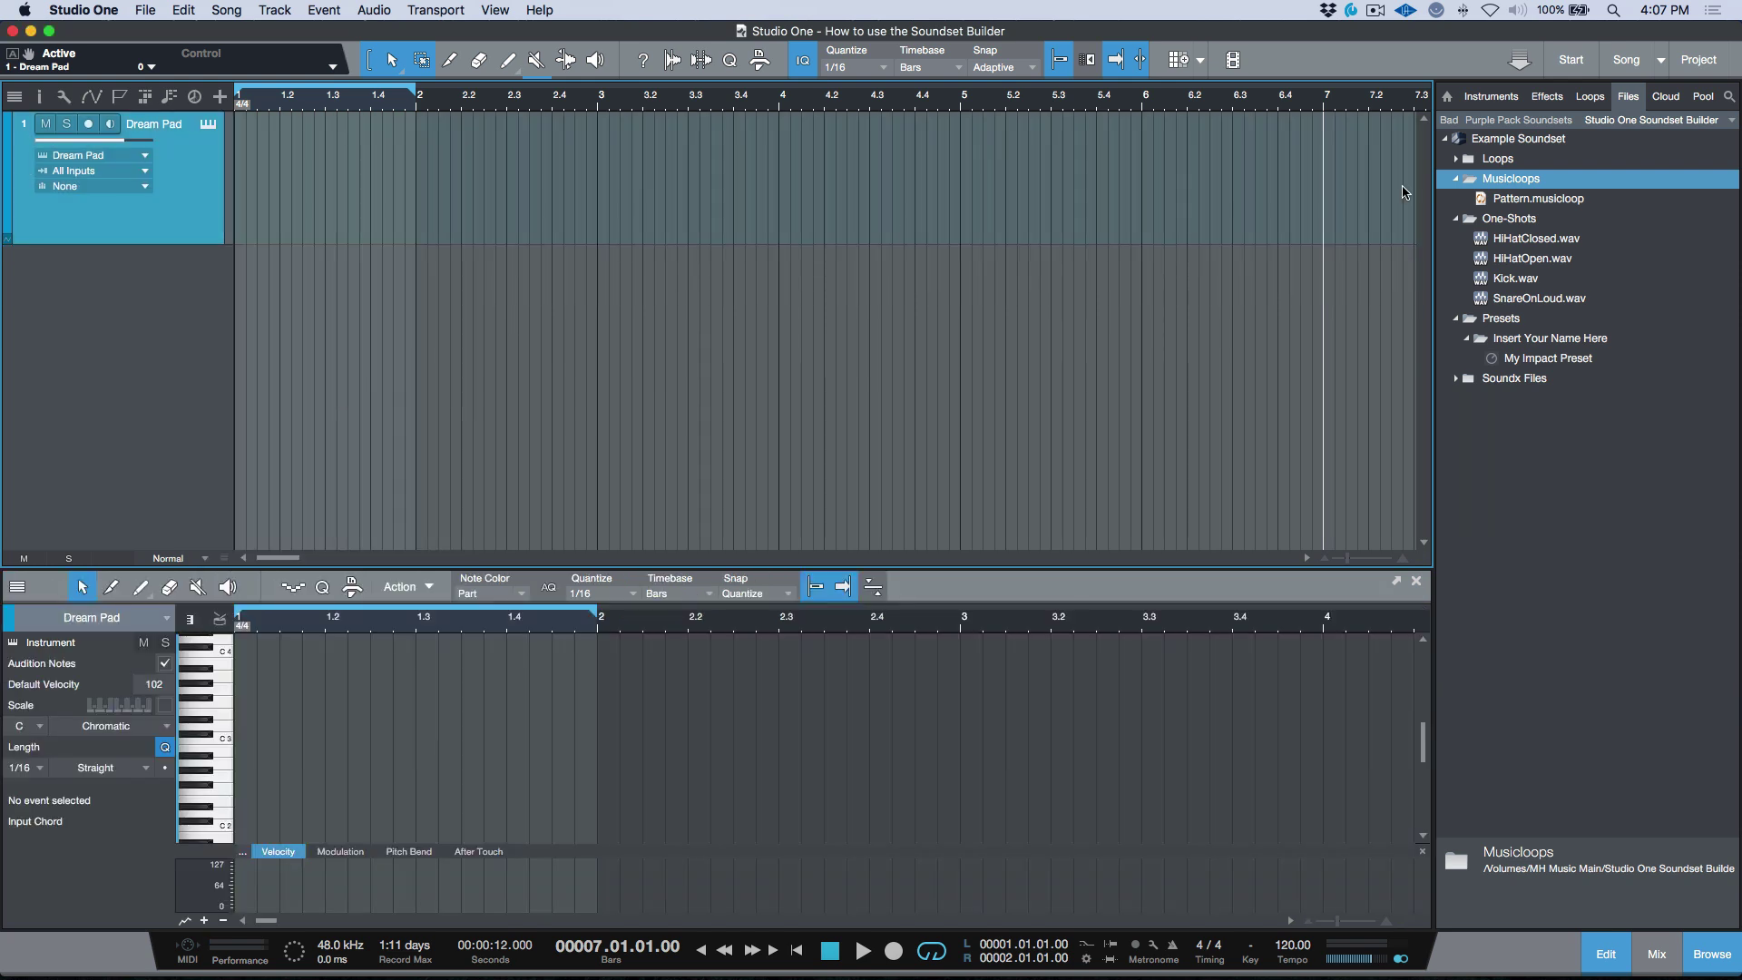
Drop Pattern.musicloop into the song at bar 4 and open the new track's Impact XT.
click(1507, 199)
drag(1481, 200, 812, 354)
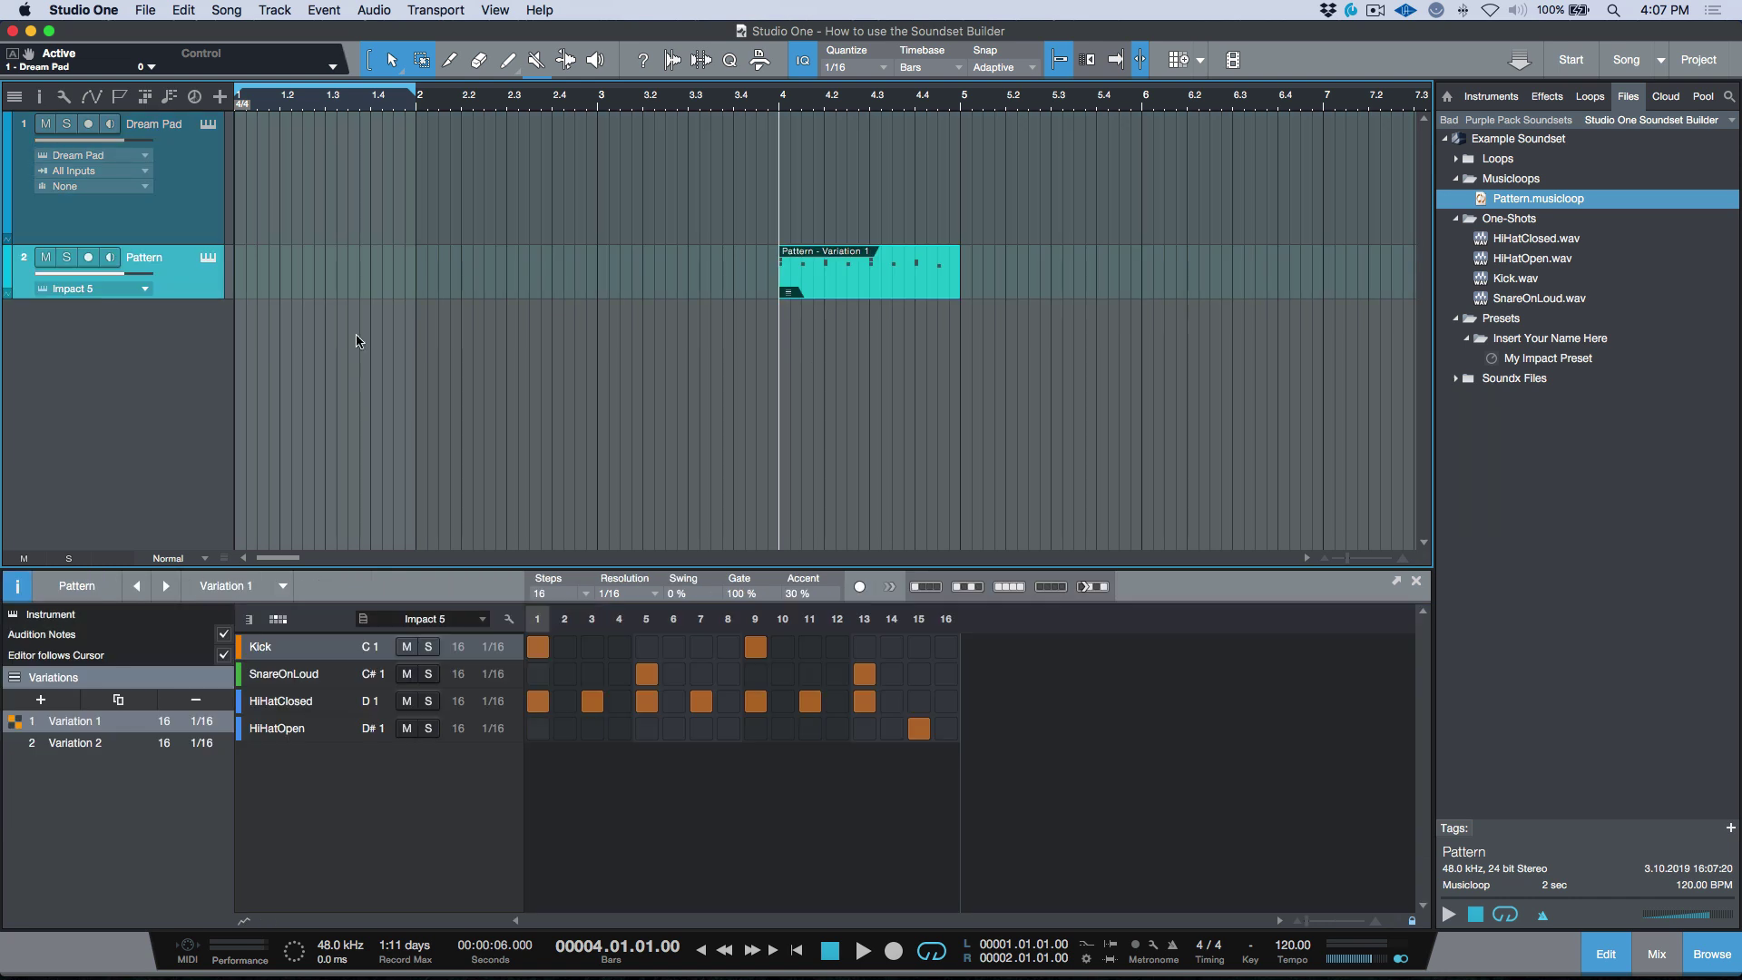
click(207, 260)
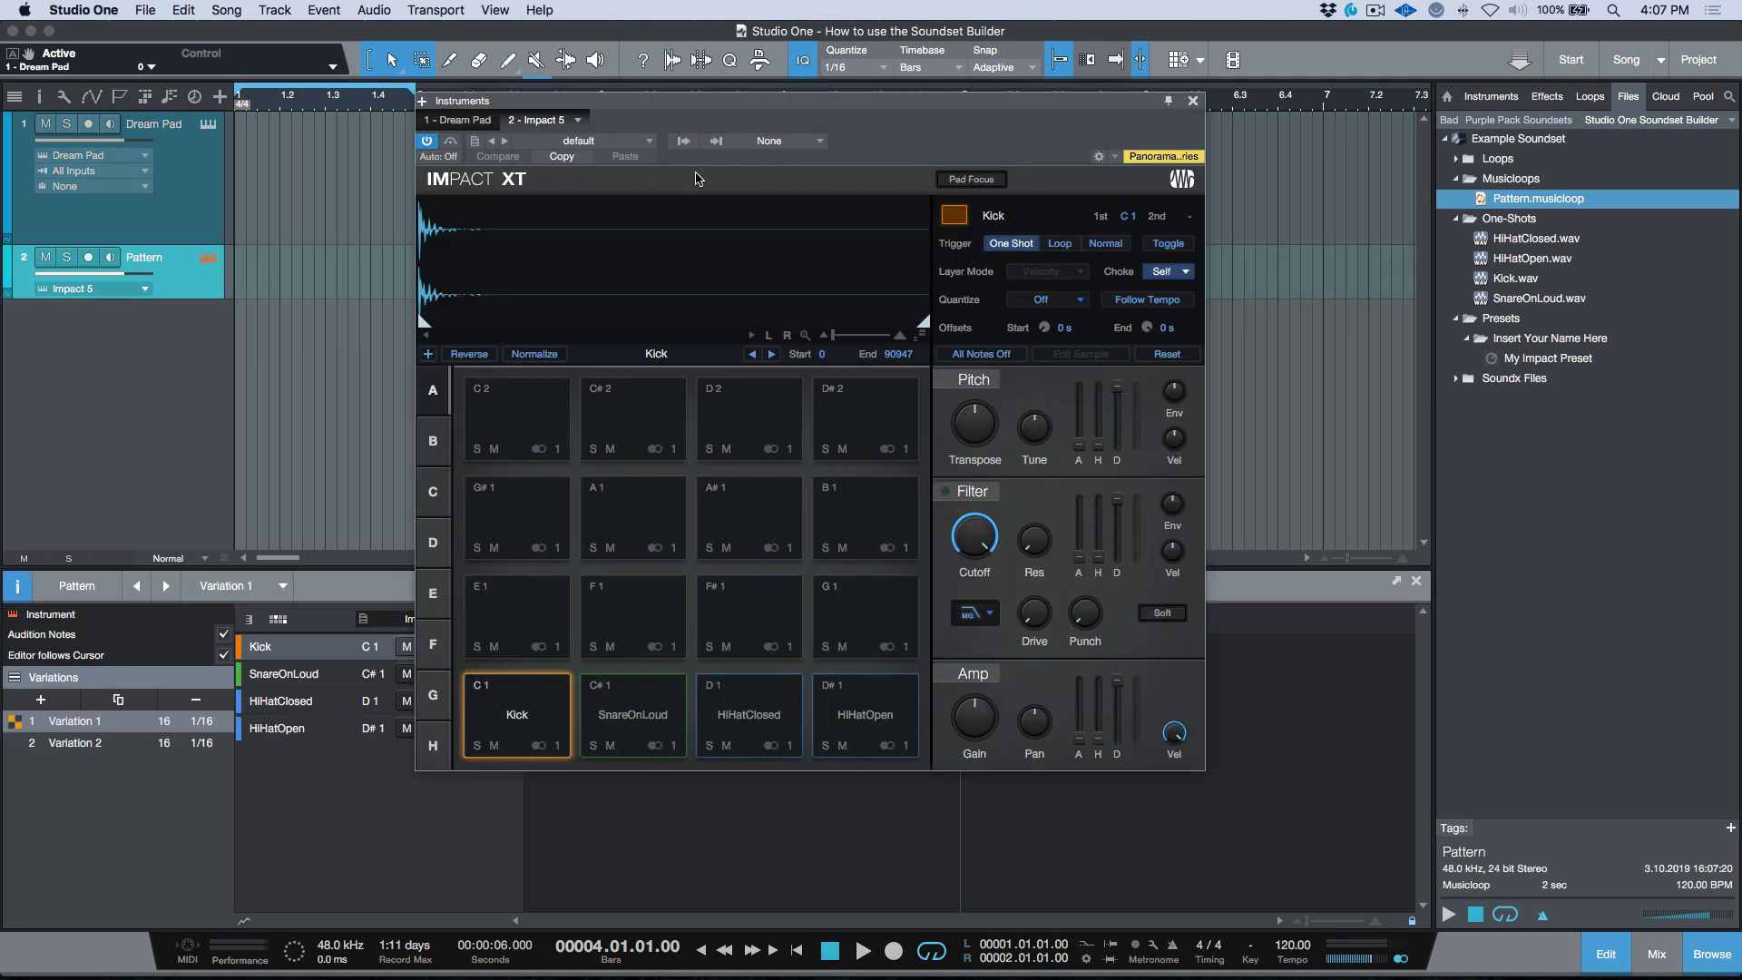
Close Impact XT, toggle Variations 2, 1 and 2 on the reloaded loop, then remove its Pattern track and instrument.
click(1193, 100)
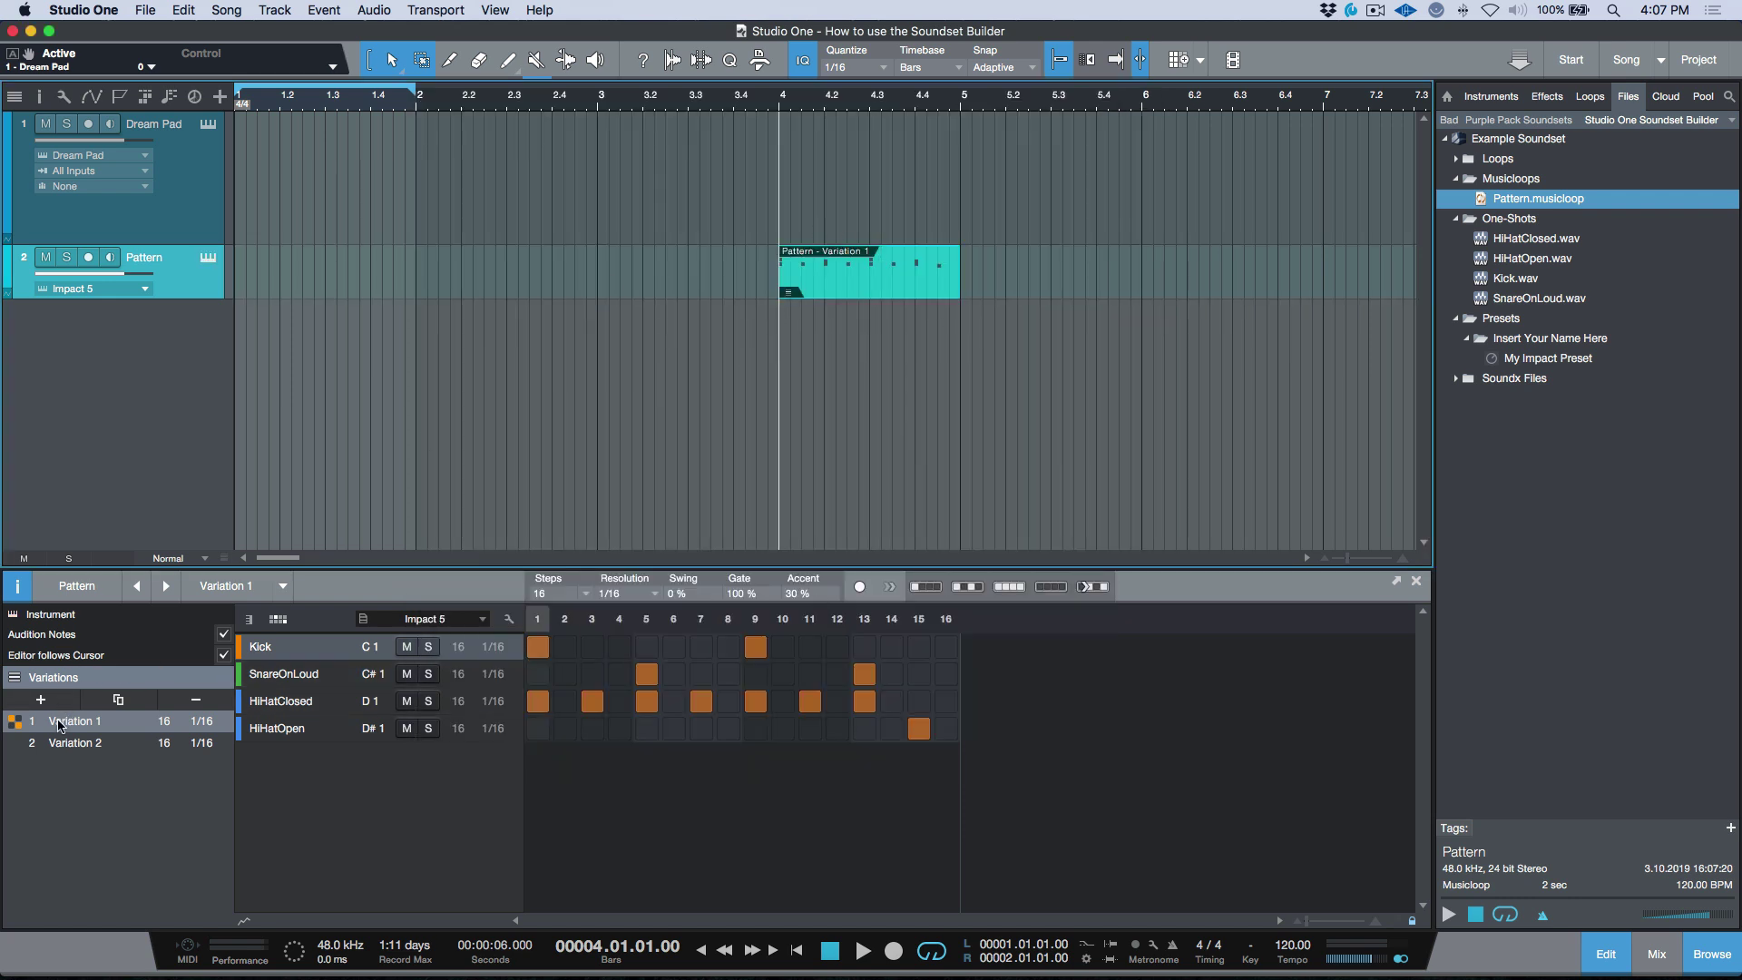
click(77, 743)
click(77, 720)
click(77, 743)
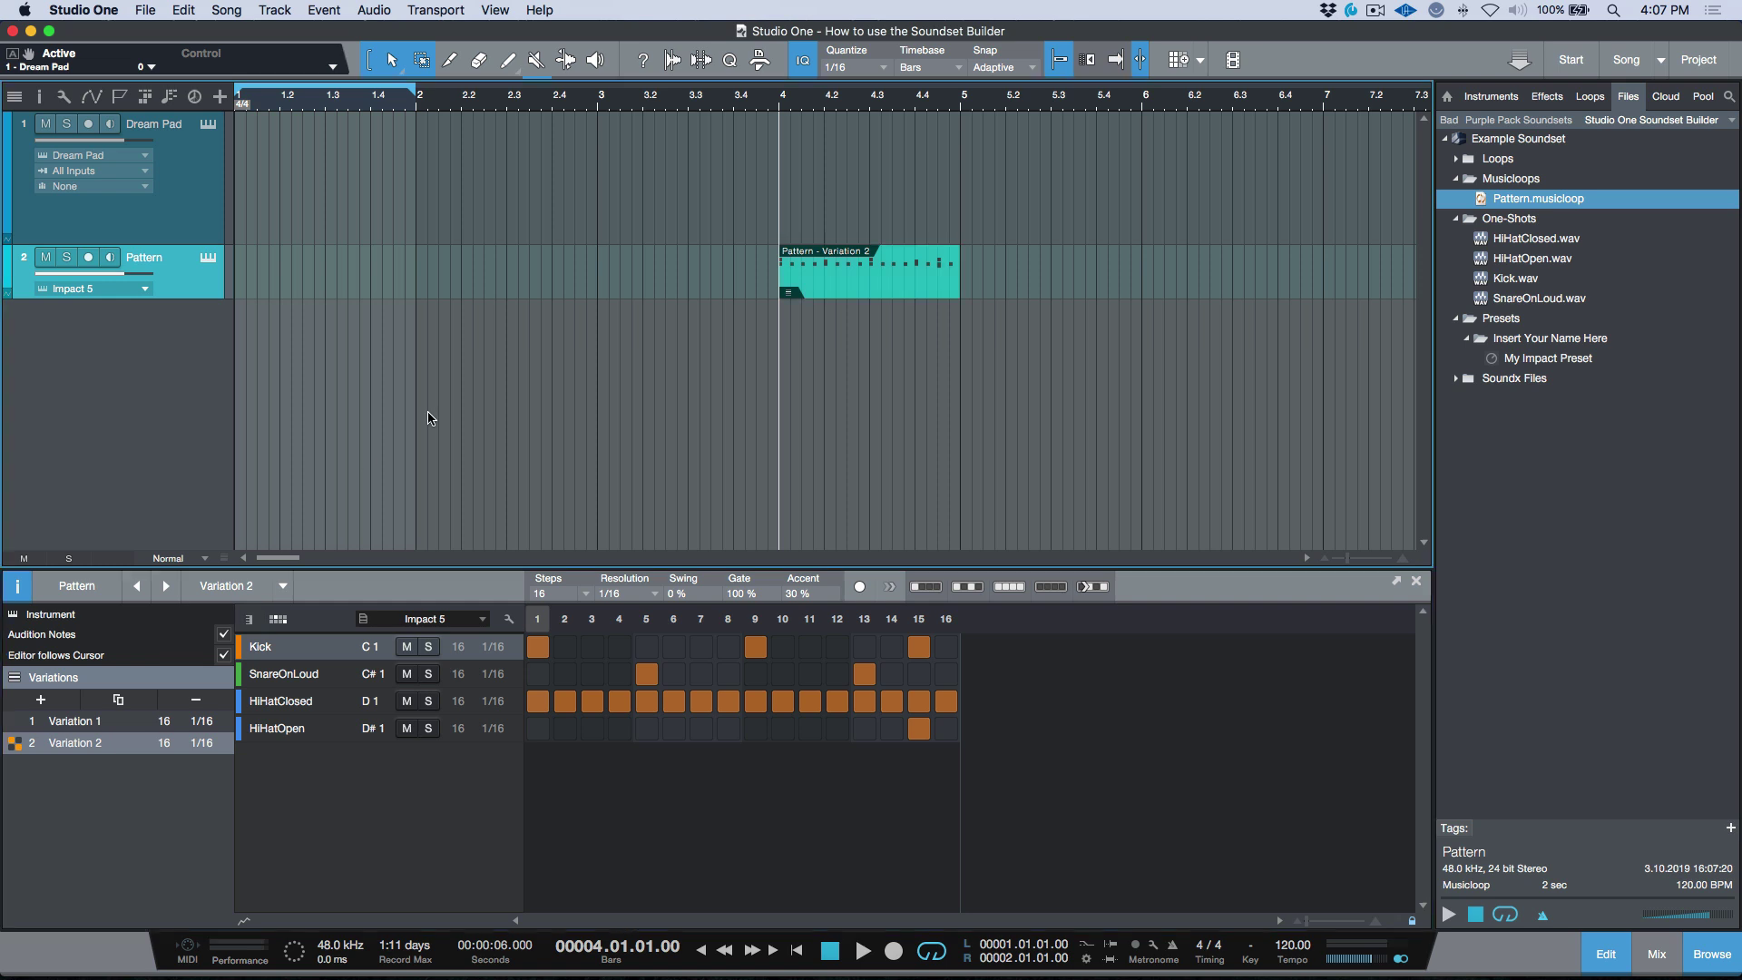
right_click(203, 288)
click(315, 375)
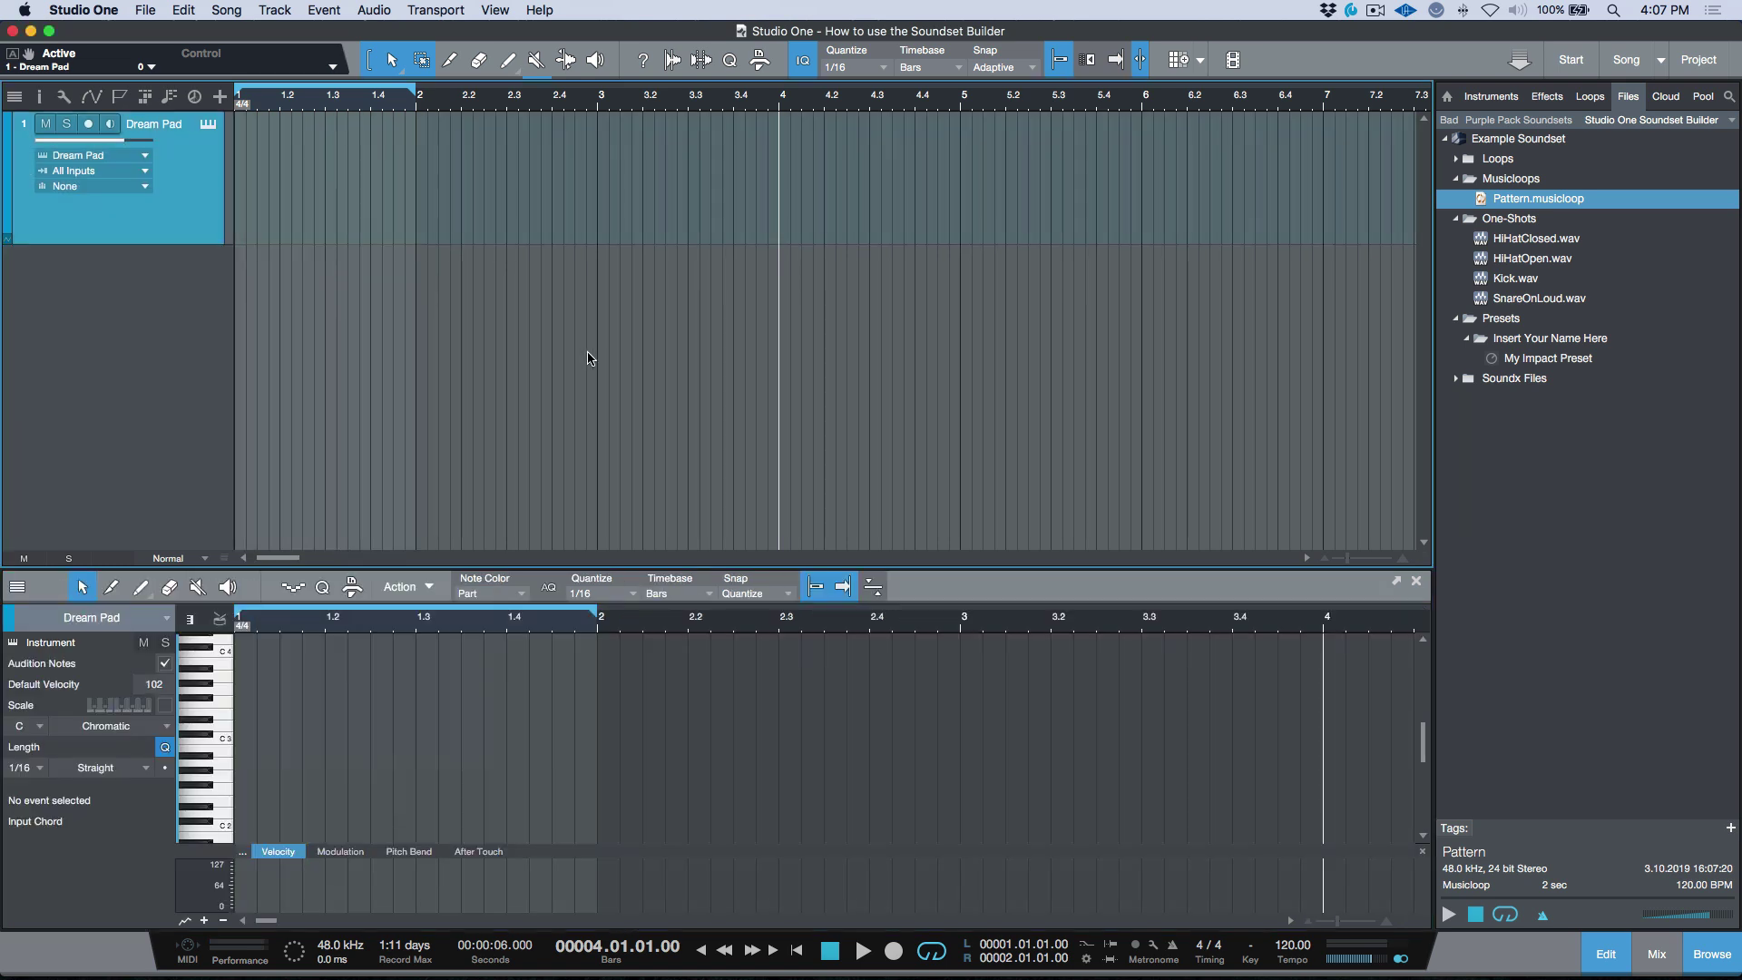
Unmount the Example Soundset folder.
double_click(1534, 138)
right_click(1534, 138)
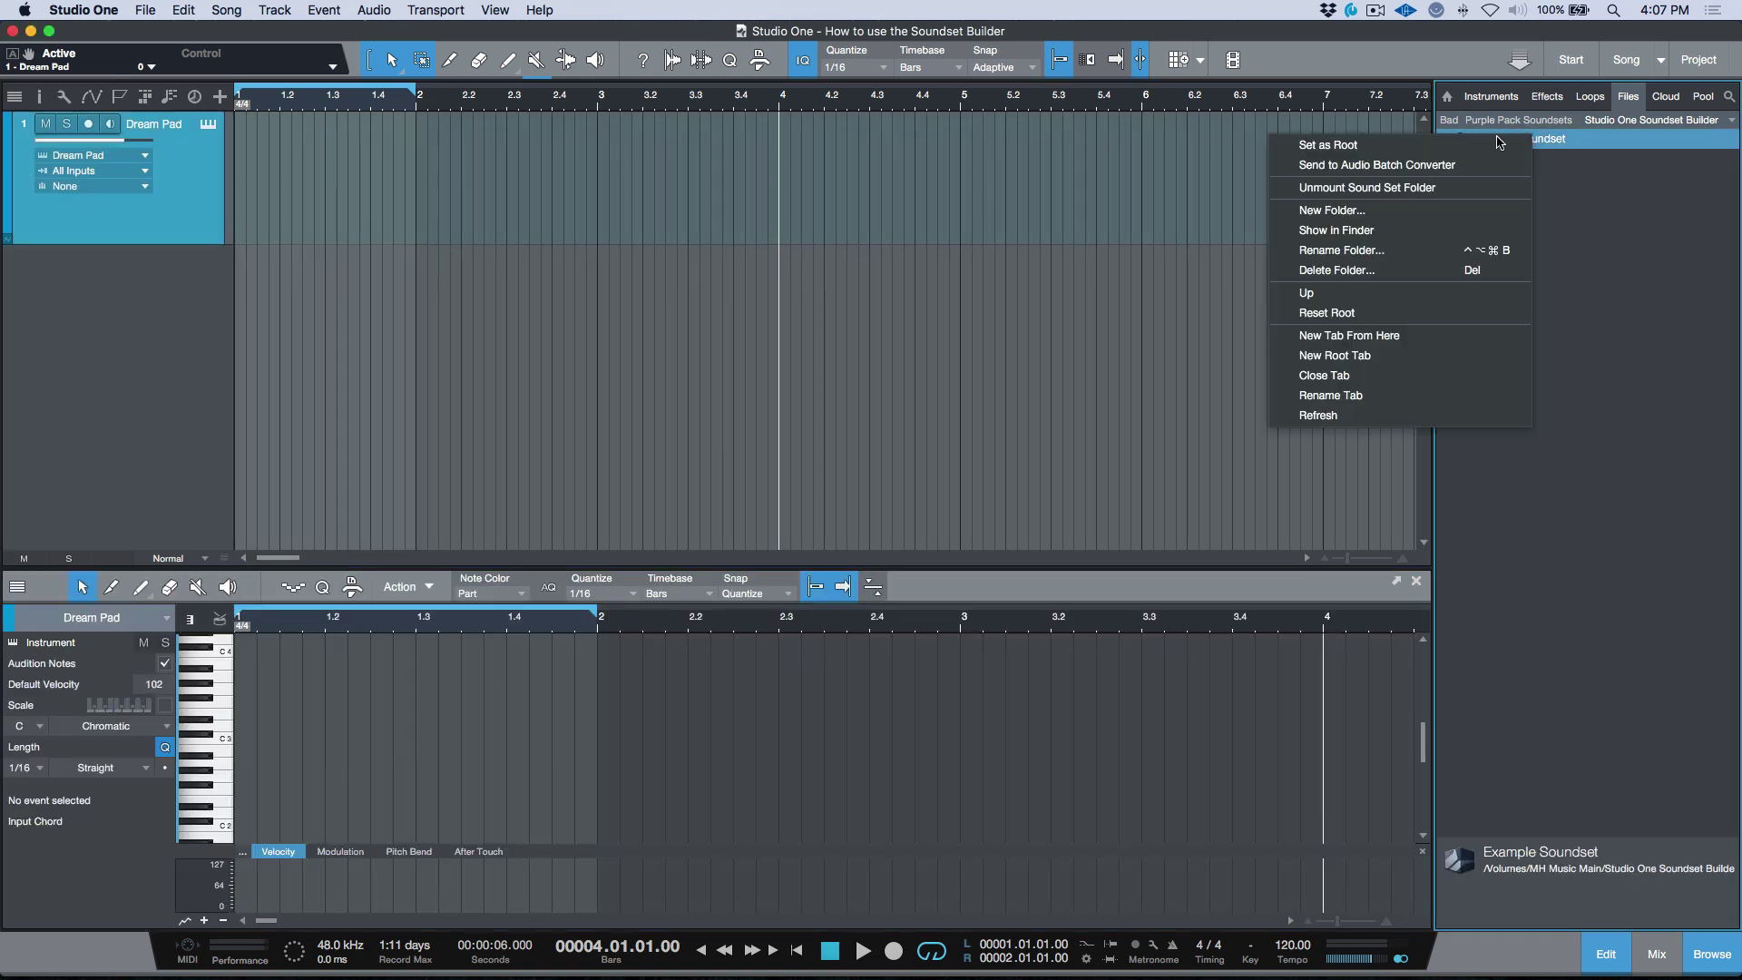
click(1475, 187)
Reload Pattern.musicloop at bar 4, check Impact XT shows 4 missing samples, then remove that track and instrument.
click(1445, 140)
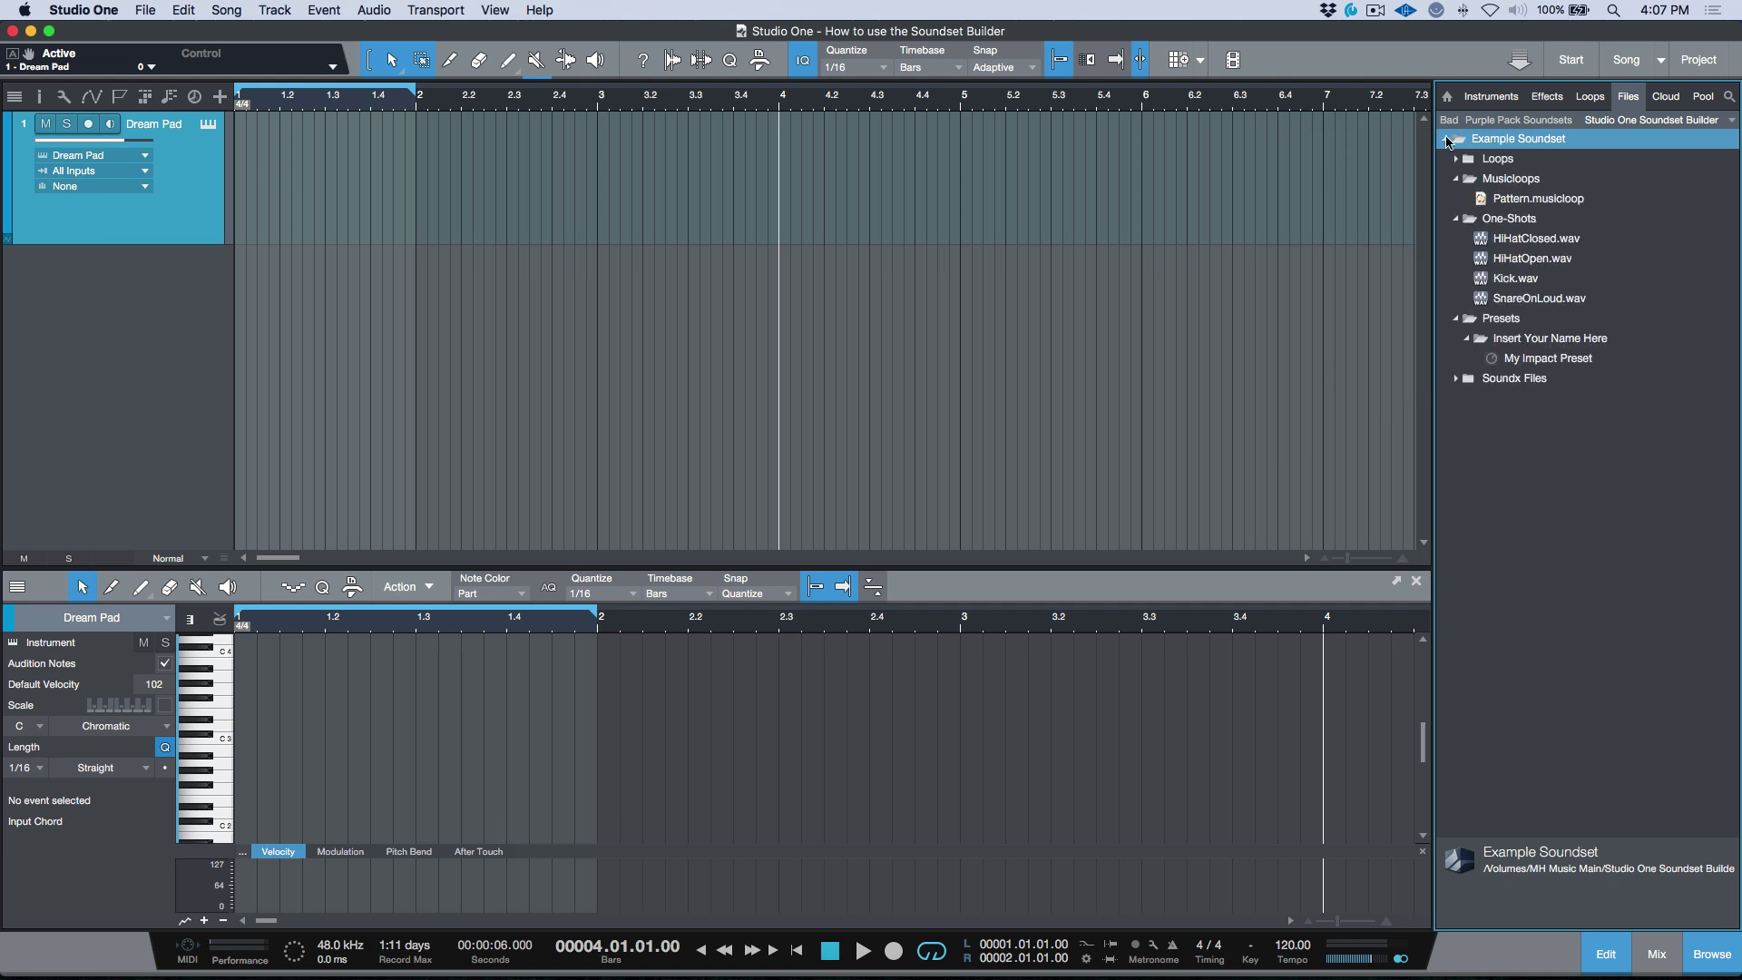
drag(1506, 202, 825, 328)
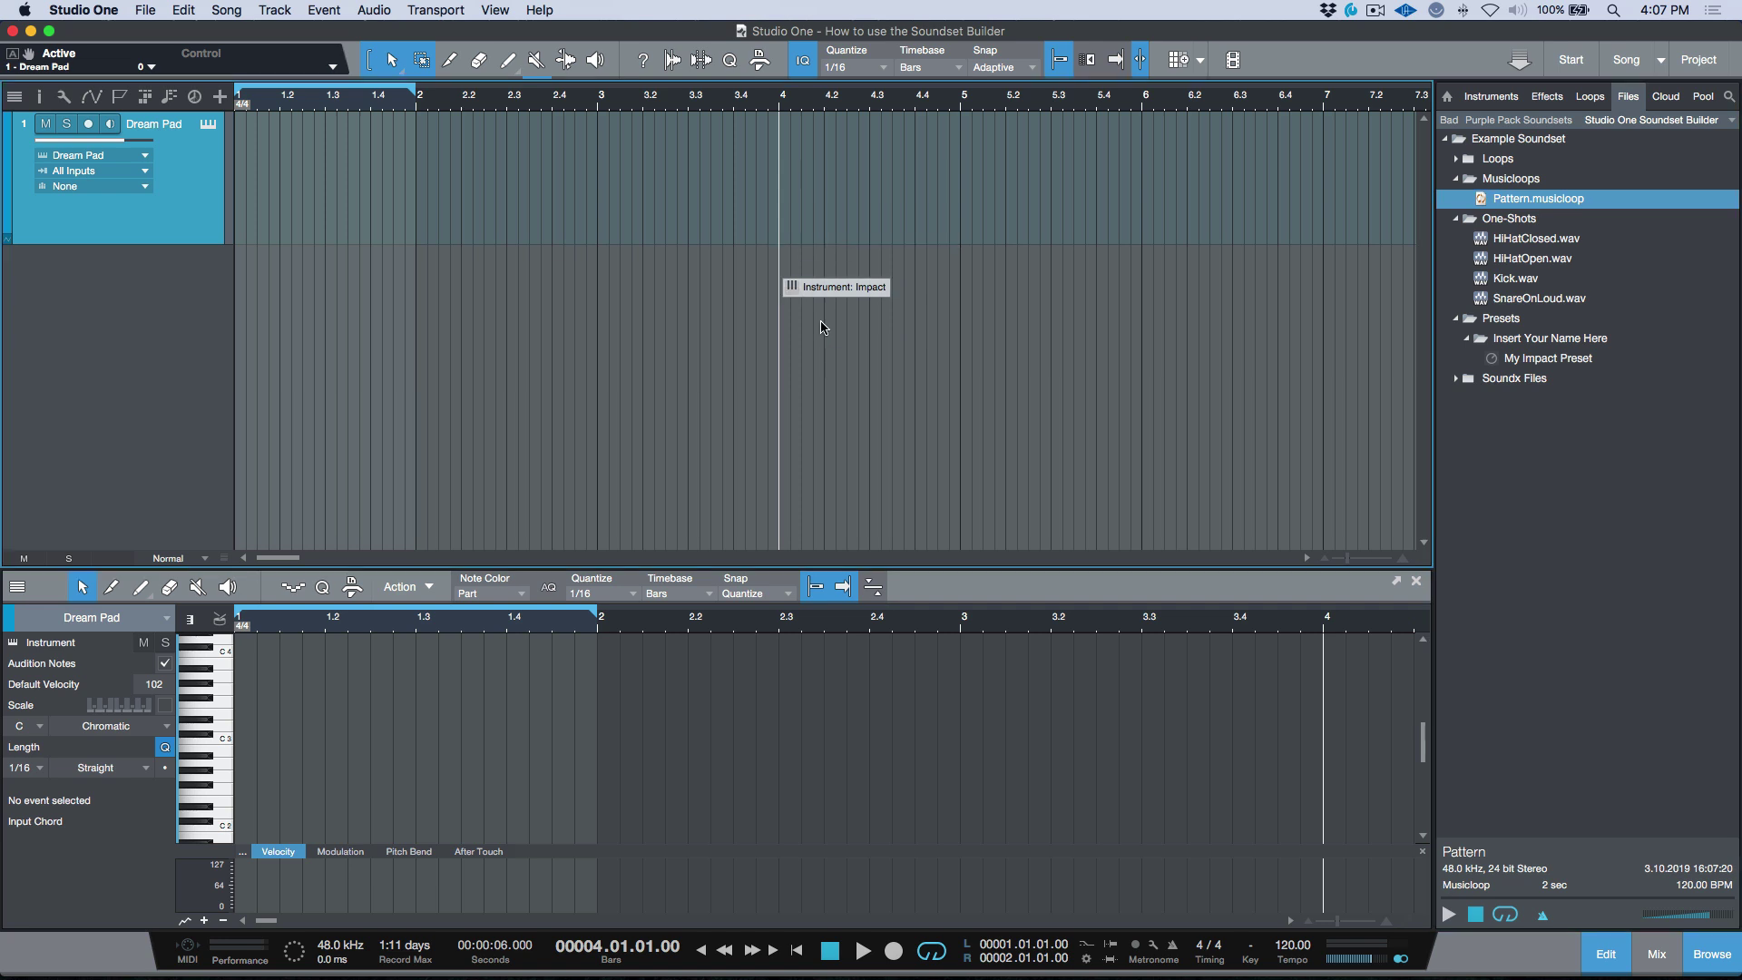
click(209, 259)
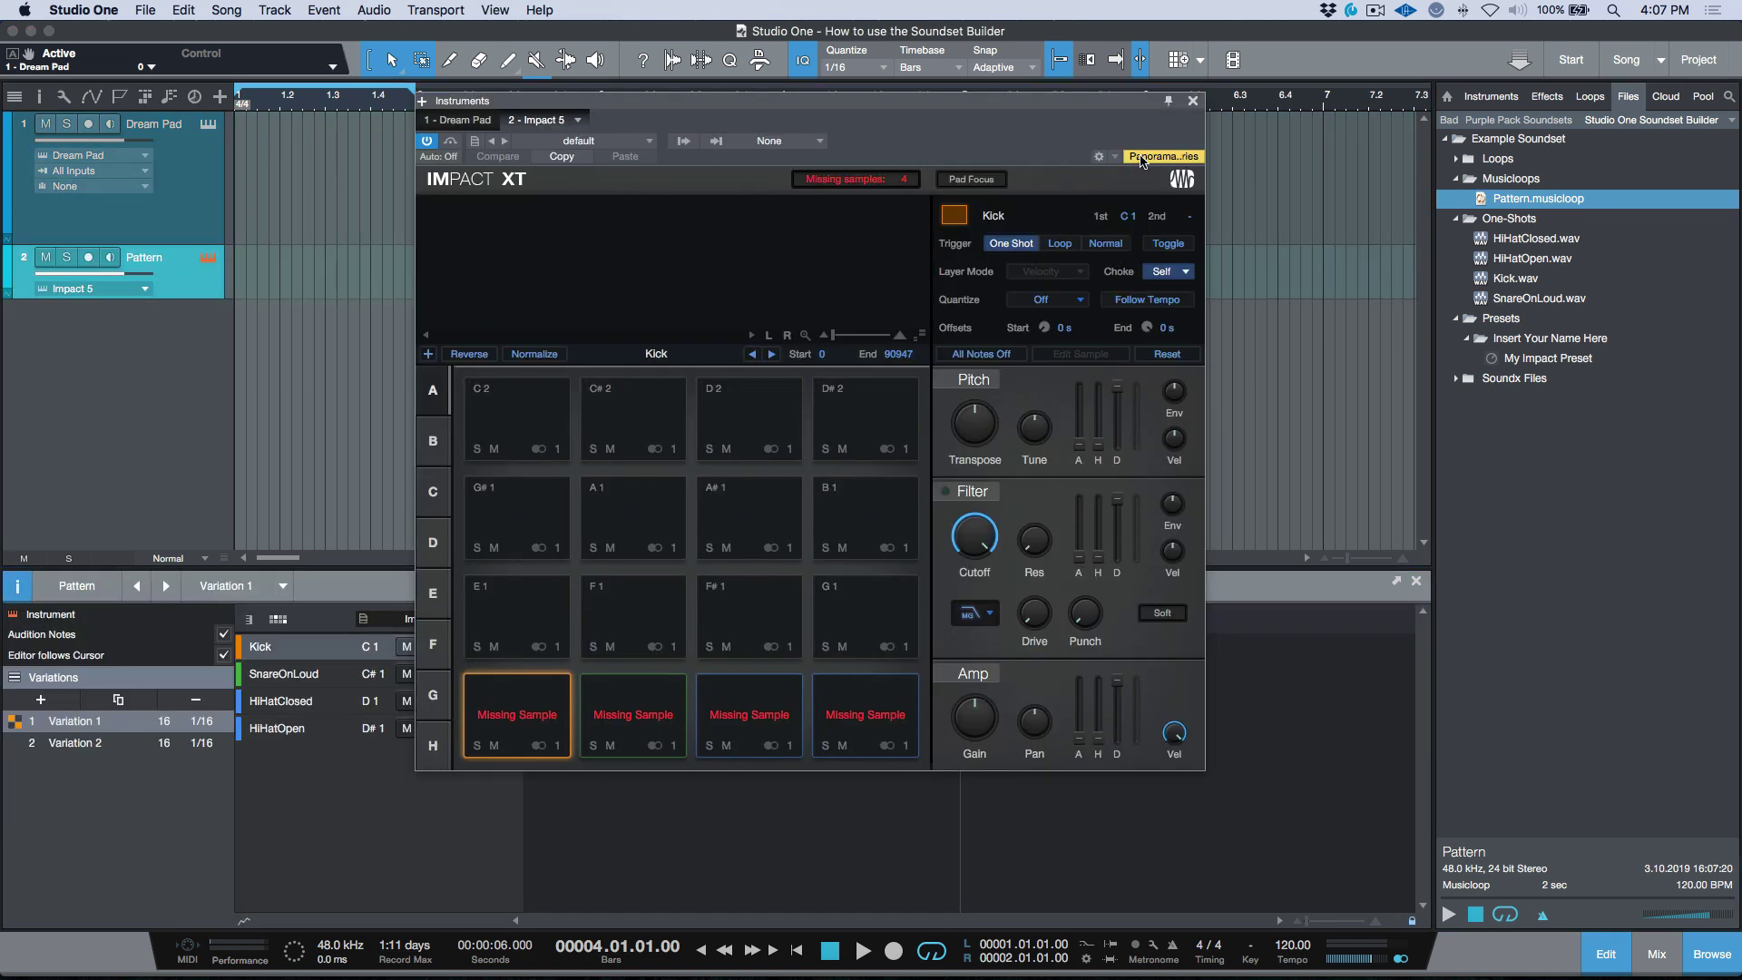
click(1193, 101)
right_click(198, 286)
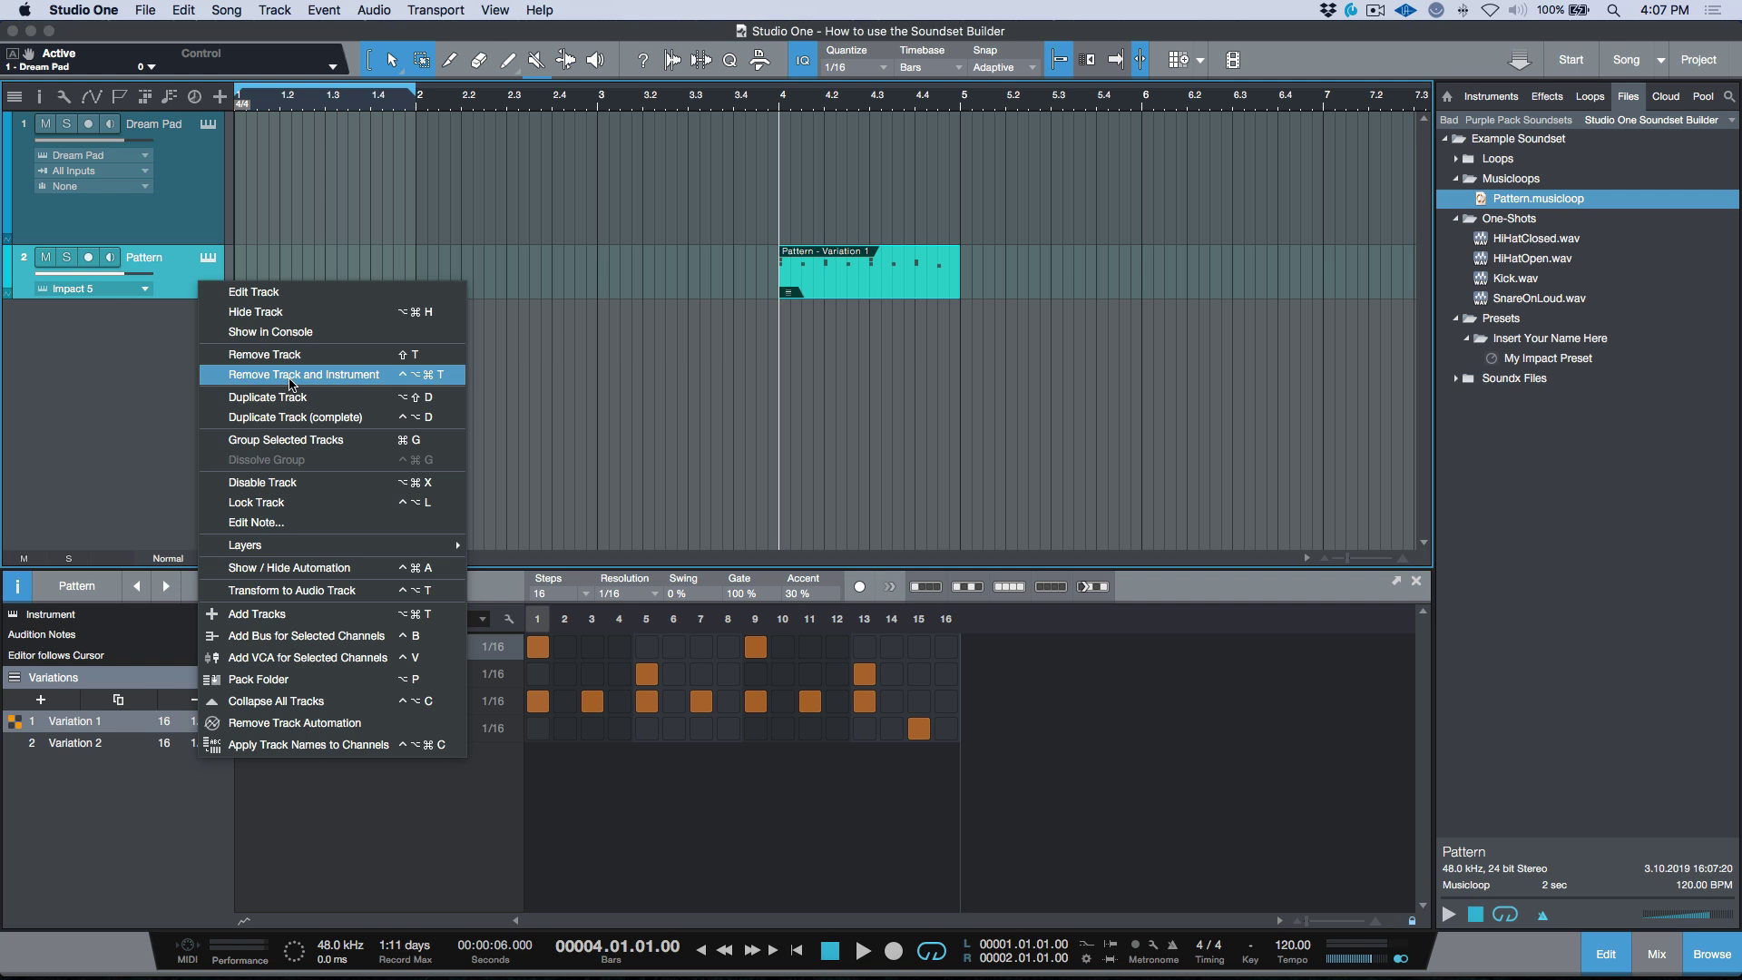
click(289, 375)
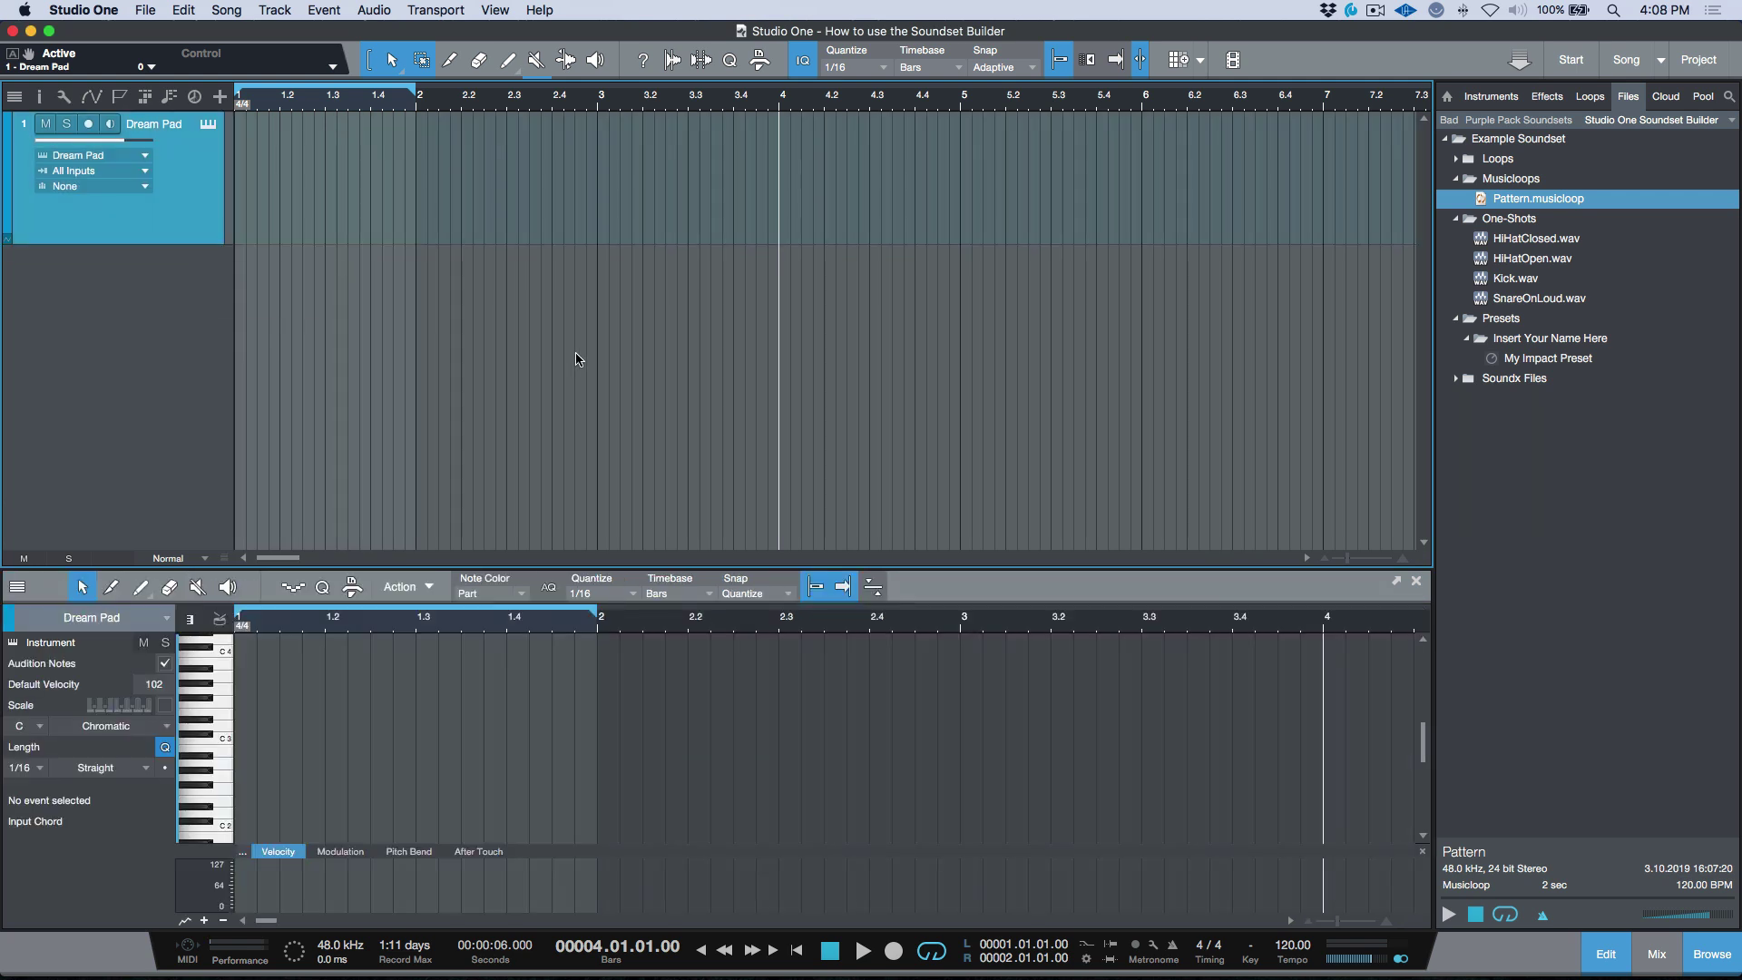